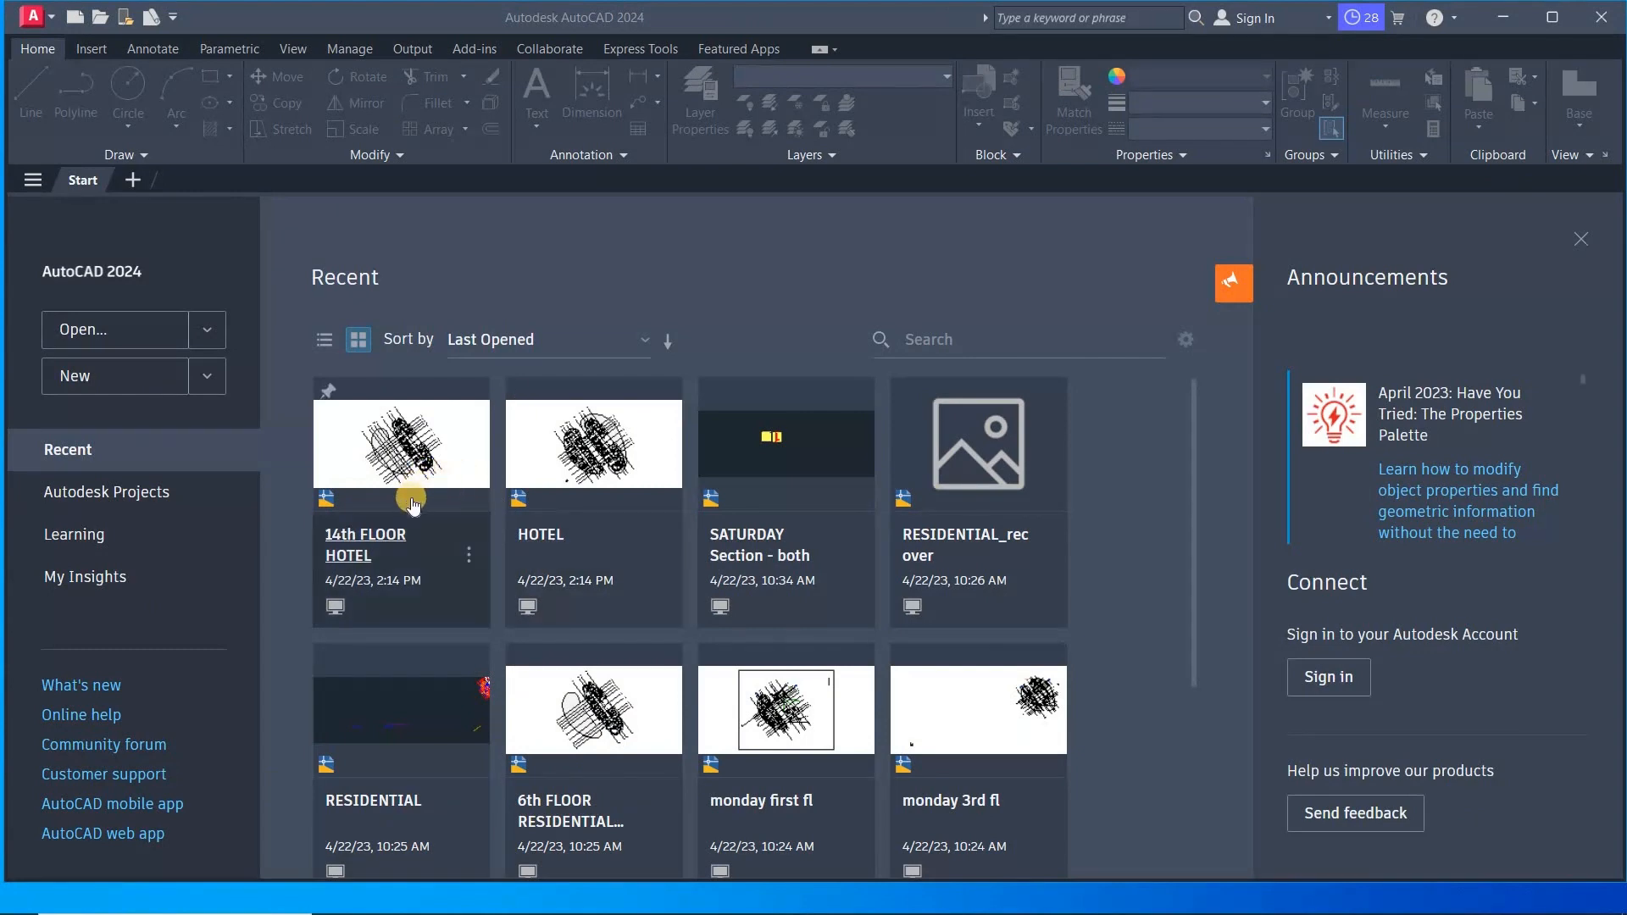
pyautogui.click(162, 330)
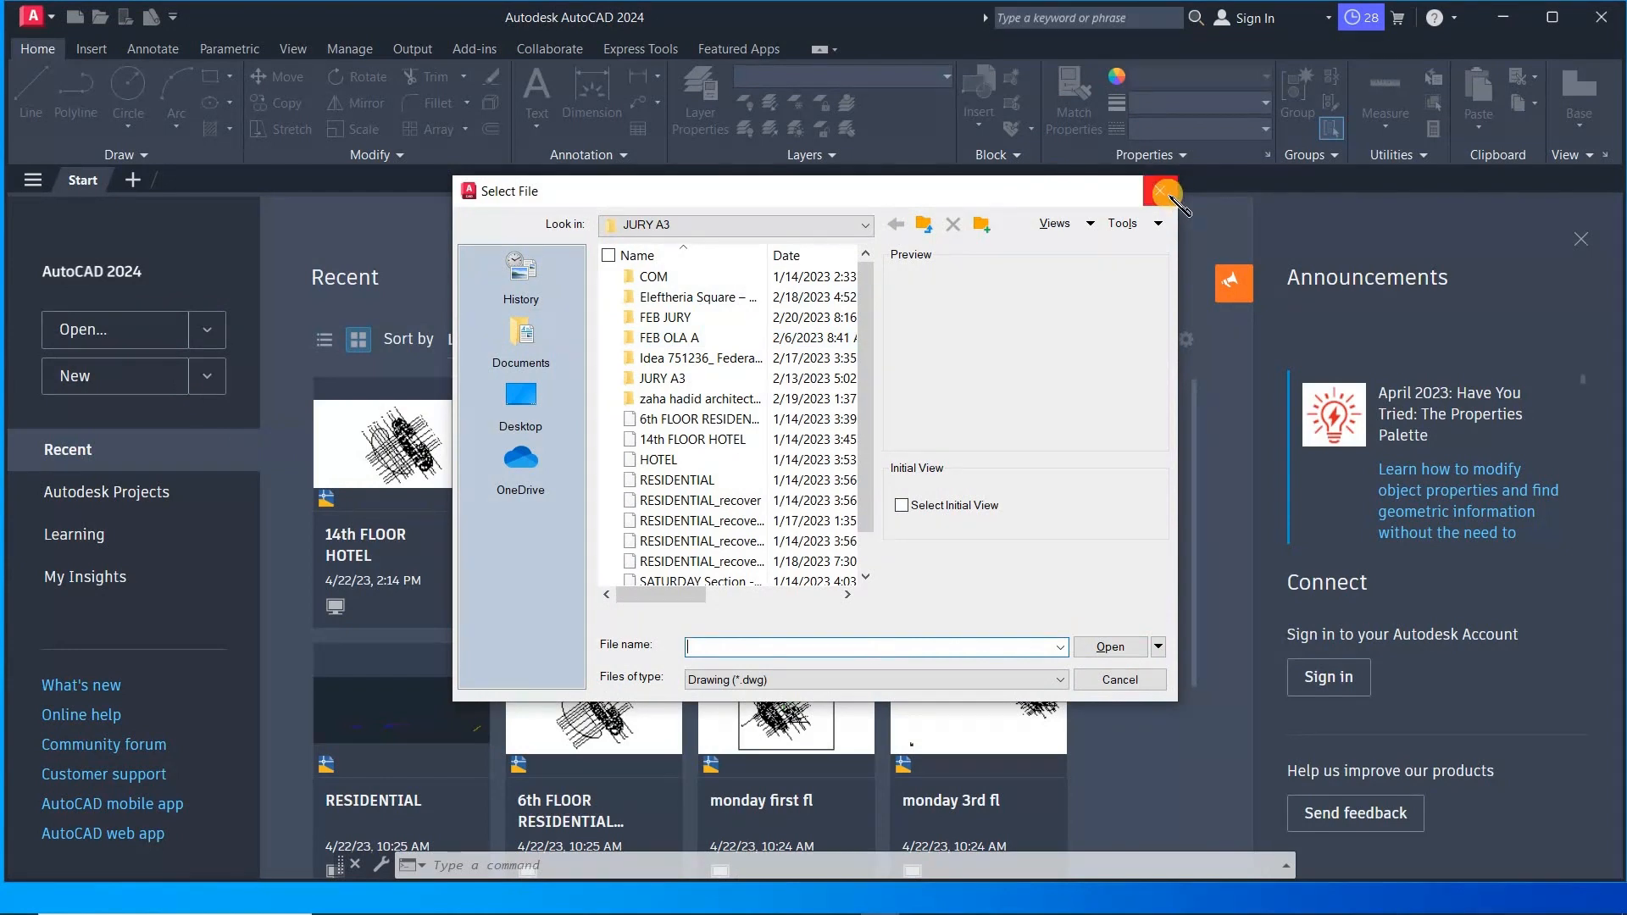
pyautogui.click(727, 479)
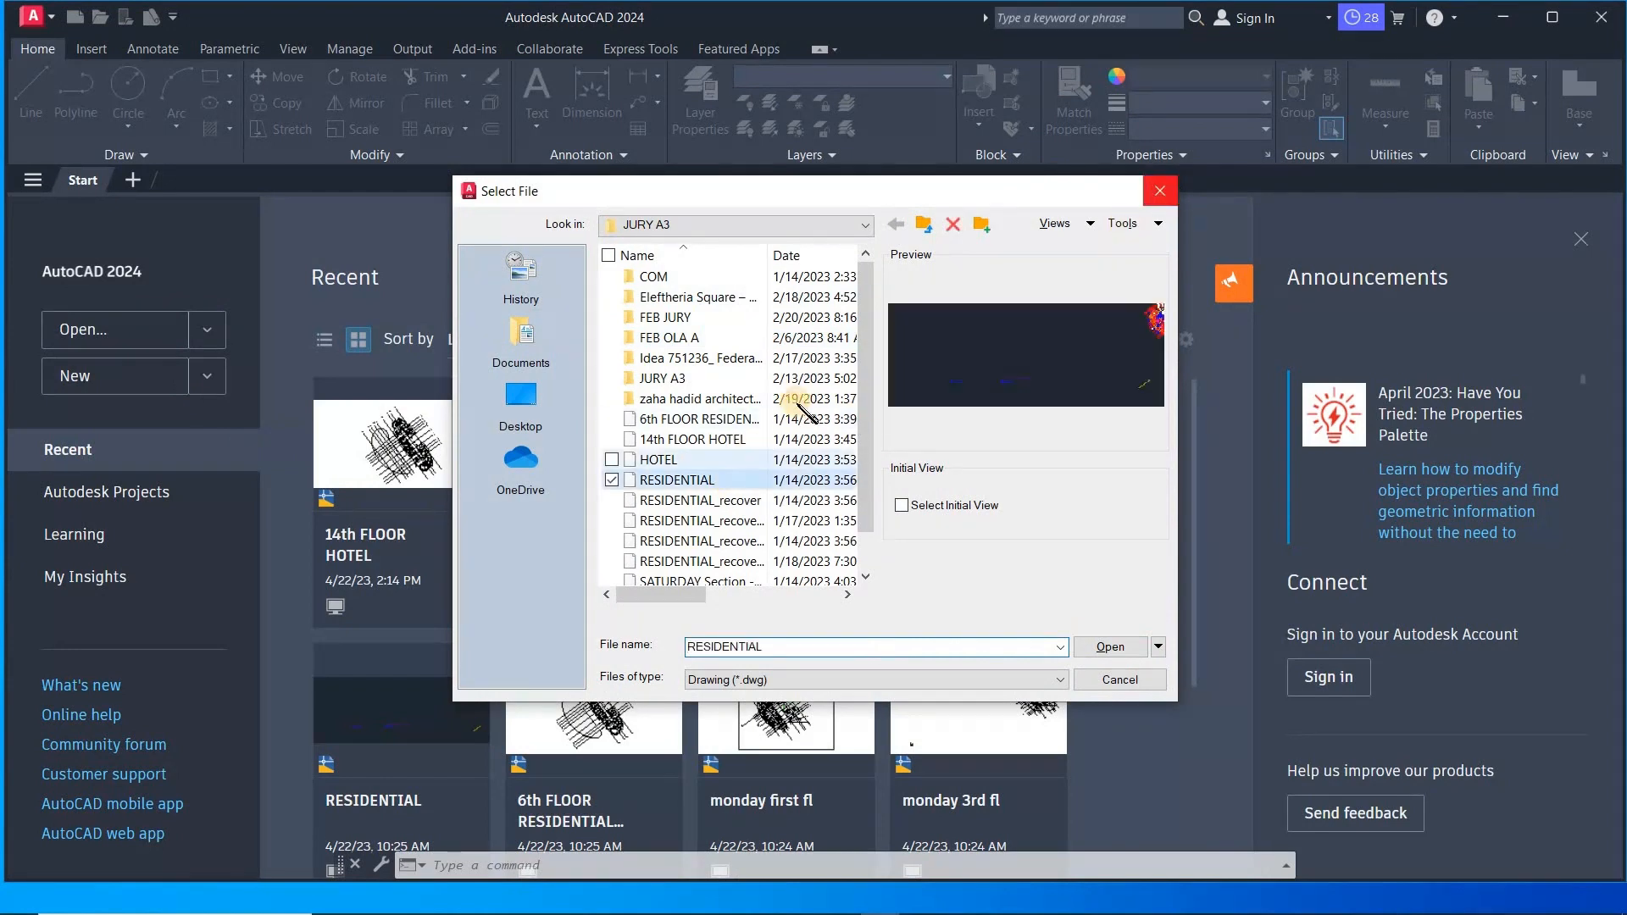
pyautogui.click(1162, 194)
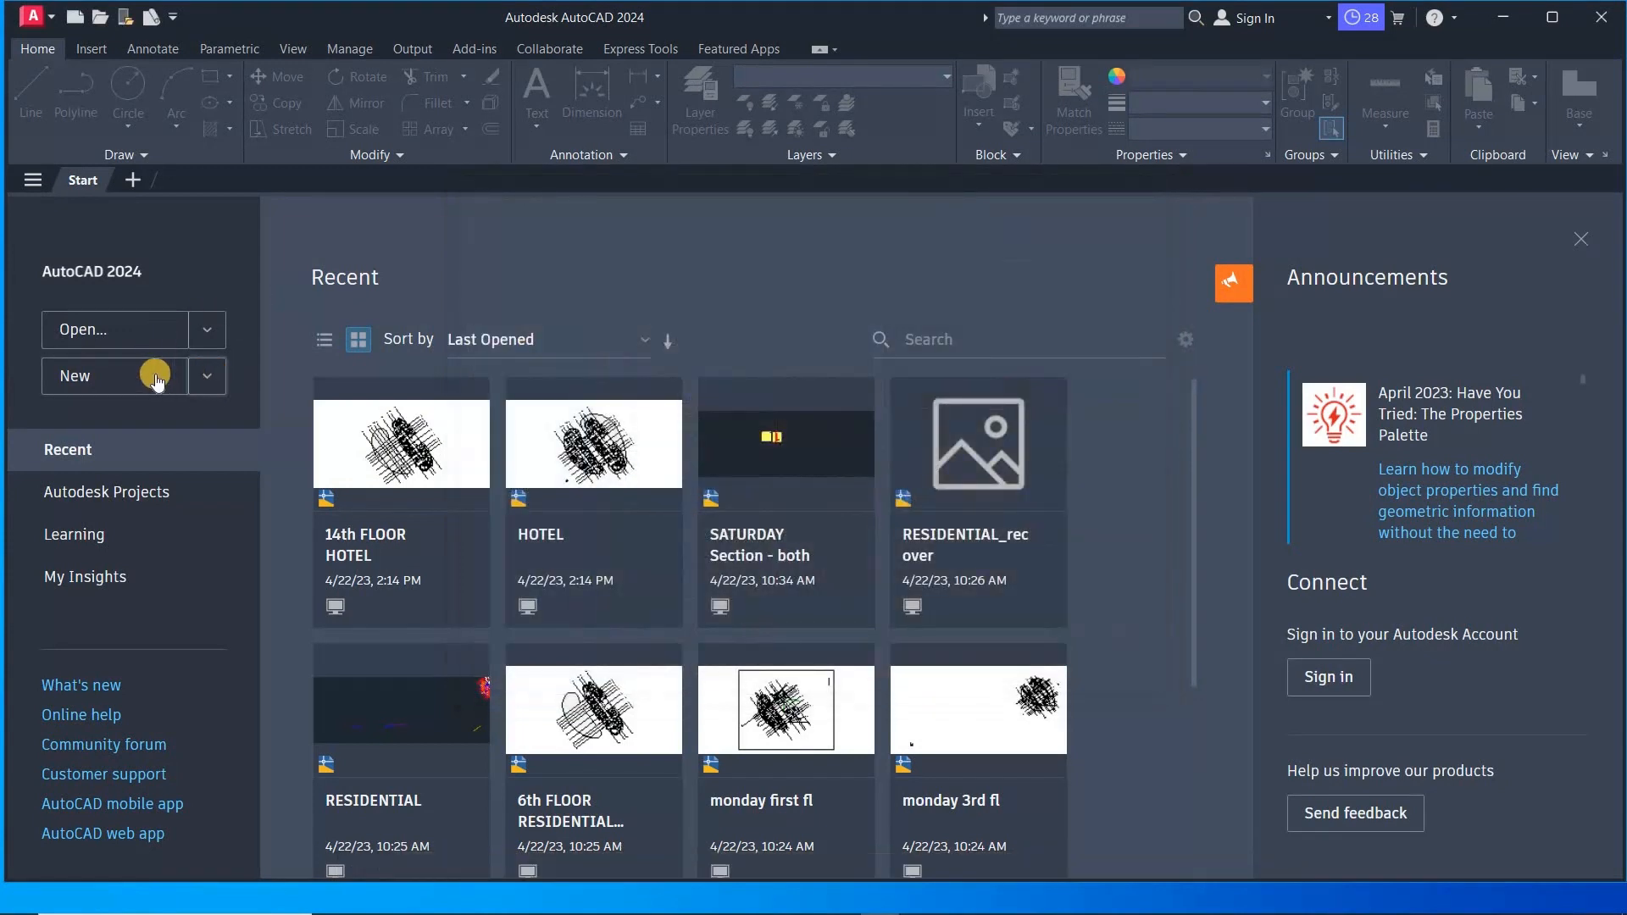
# - Start a new blank drawing and close its tab again
pyautogui.click(155, 381)
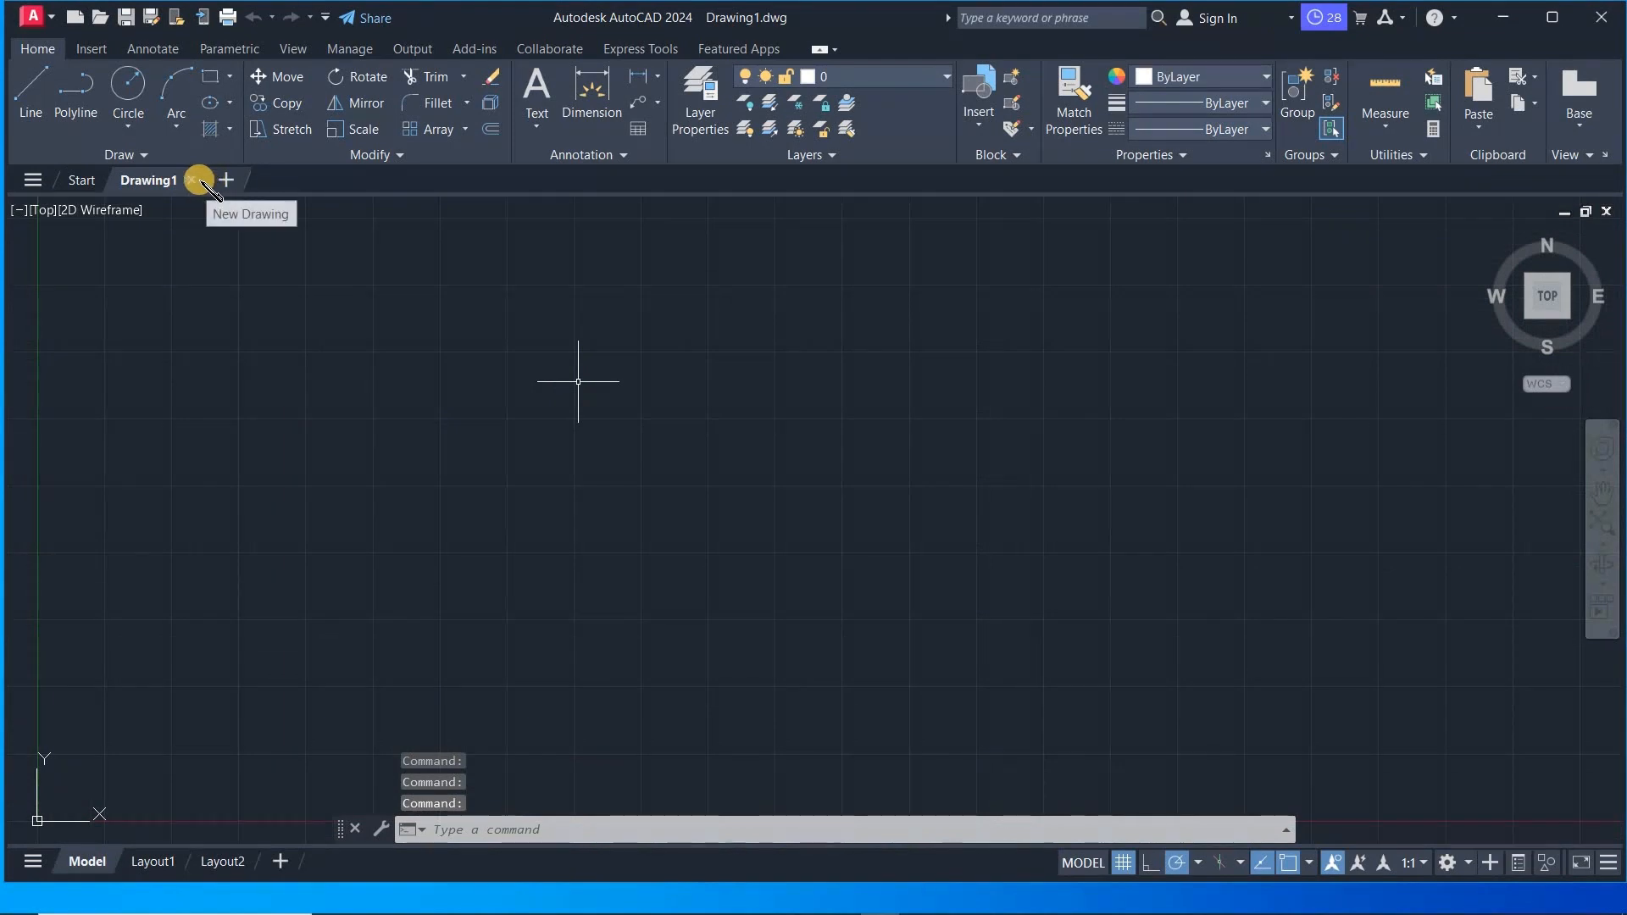
pyautogui.click(191, 180)
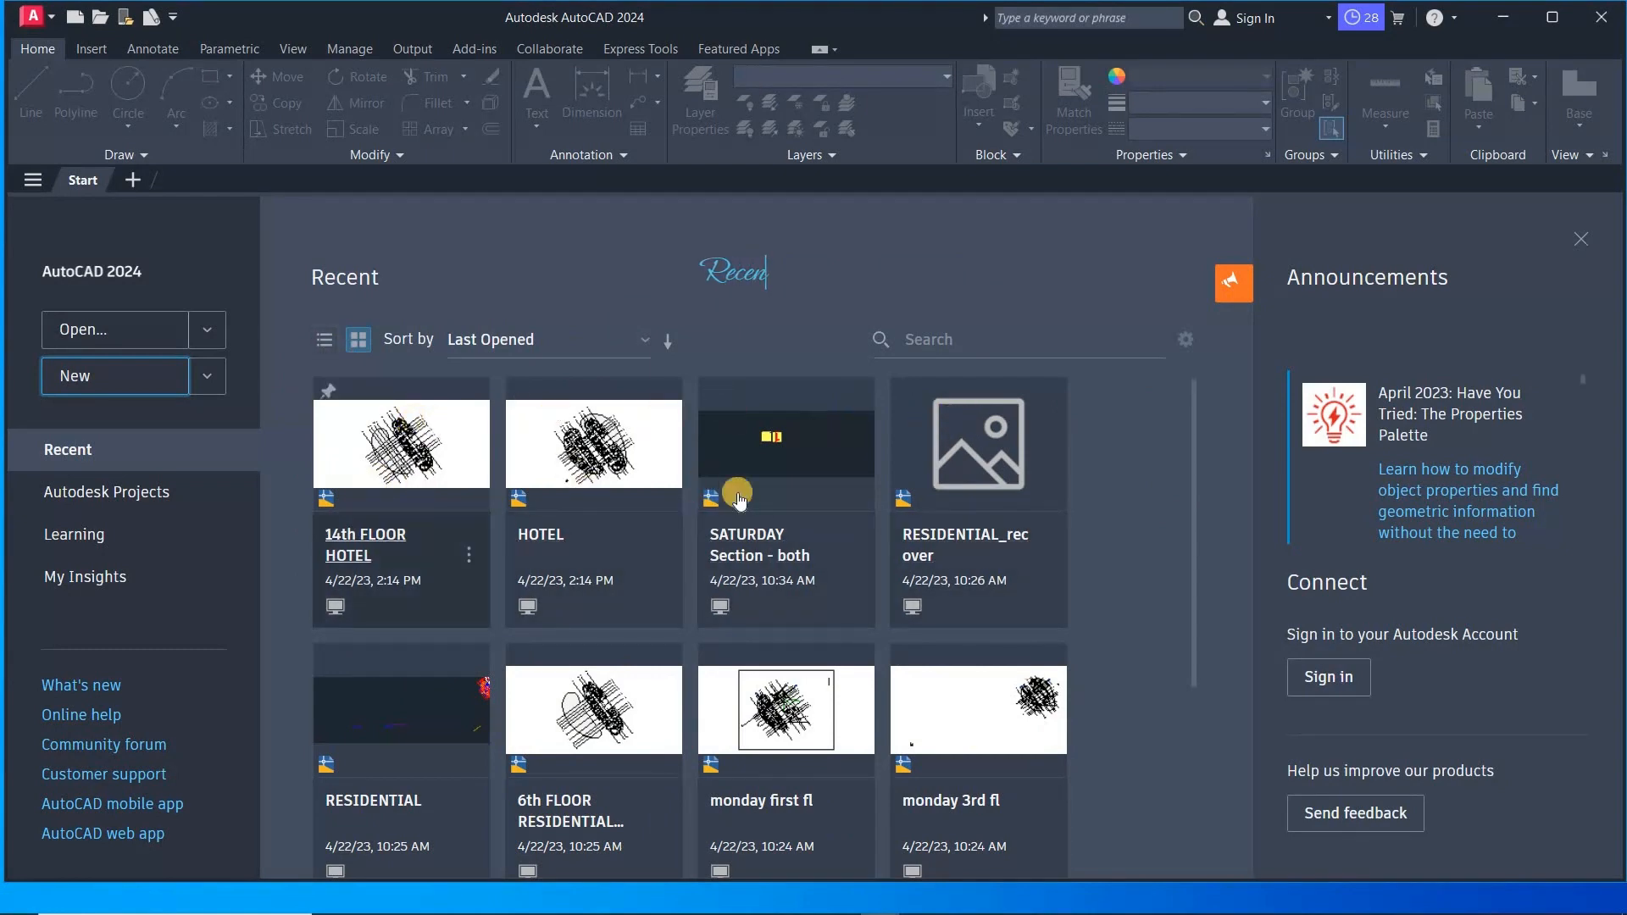
pyautogui.scroll(-1, 466, 581)
pyautogui.scroll(1, 462, 526)
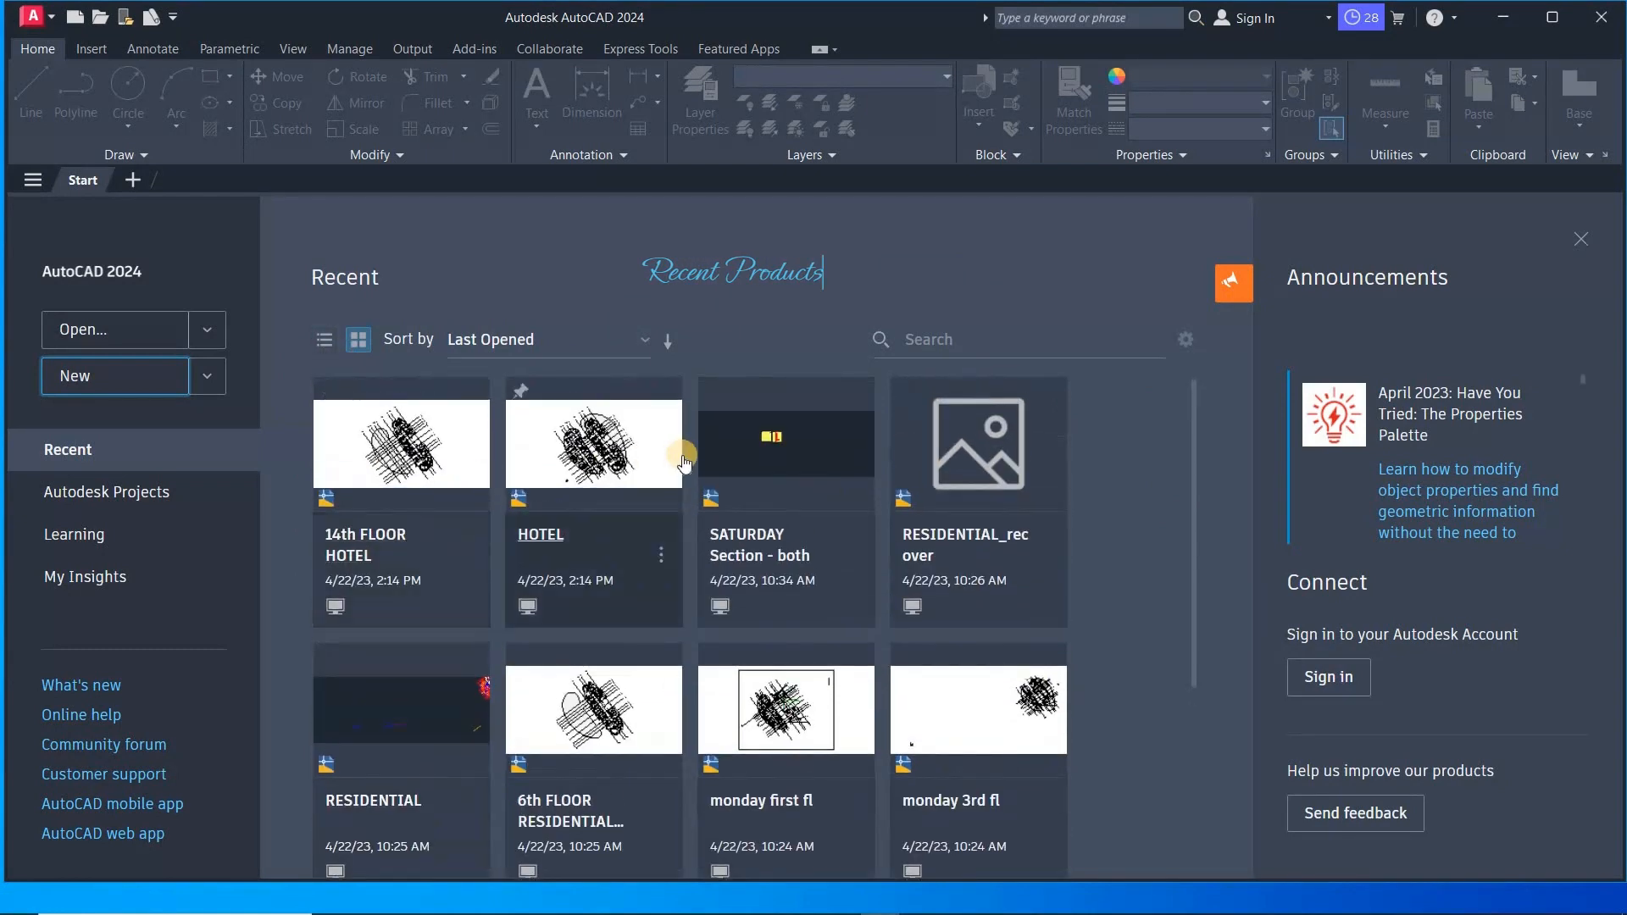
pyautogui.scroll(-1, 462, 509)
pyautogui.scroll(1, 419, 534)
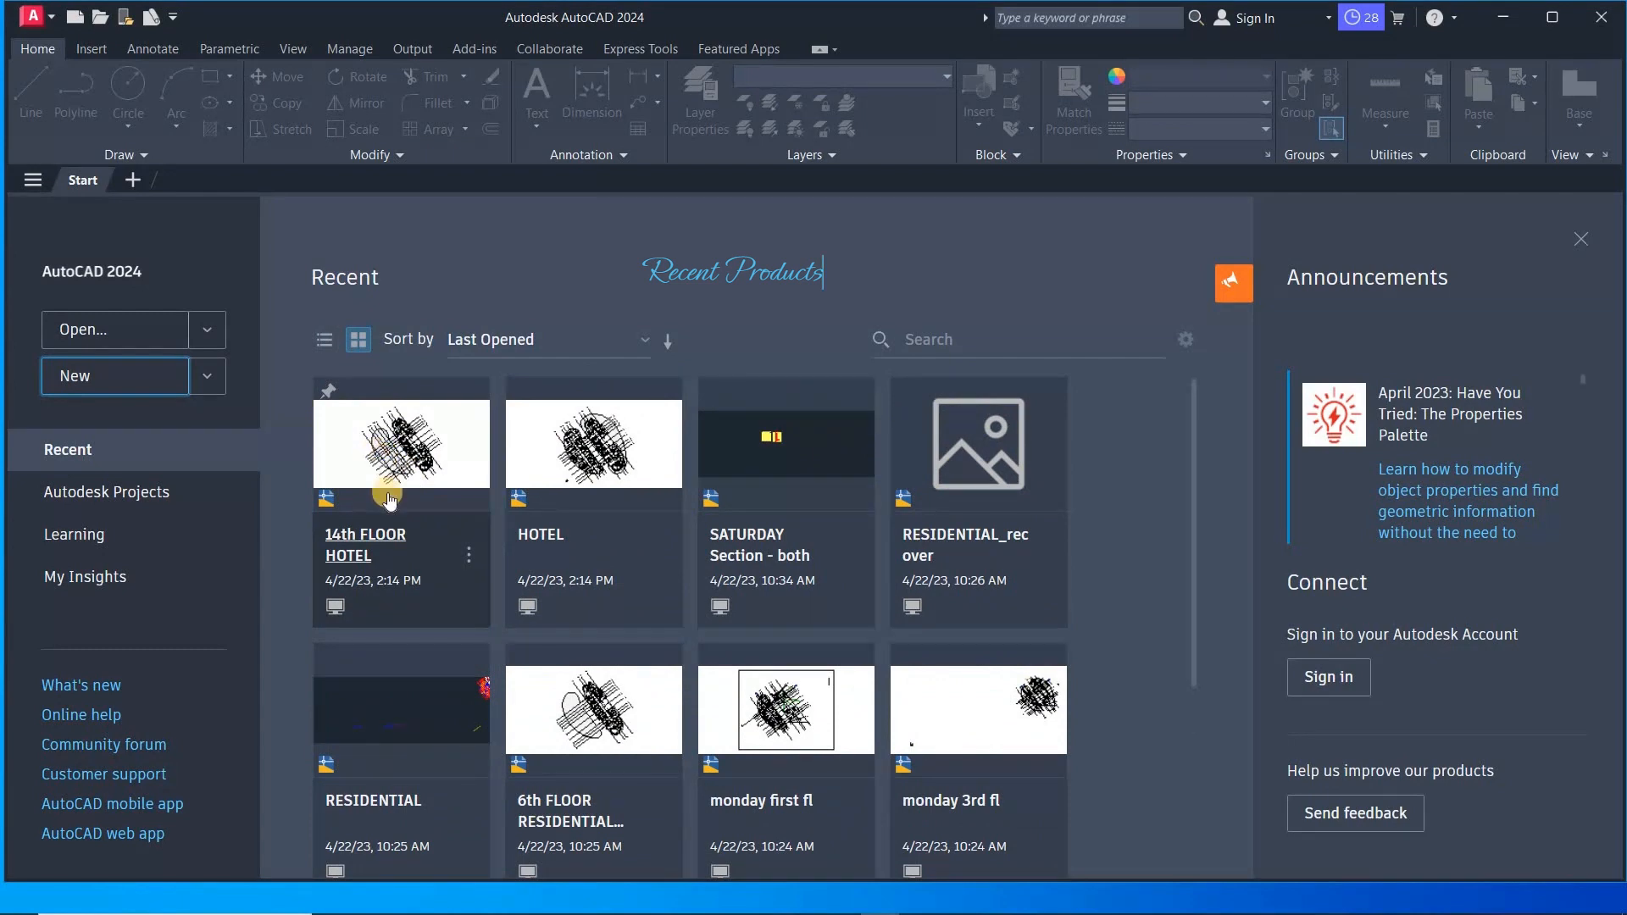
pyautogui.scroll(-3, 821, 646)
pyautogui.scroll(2, 543, 517)
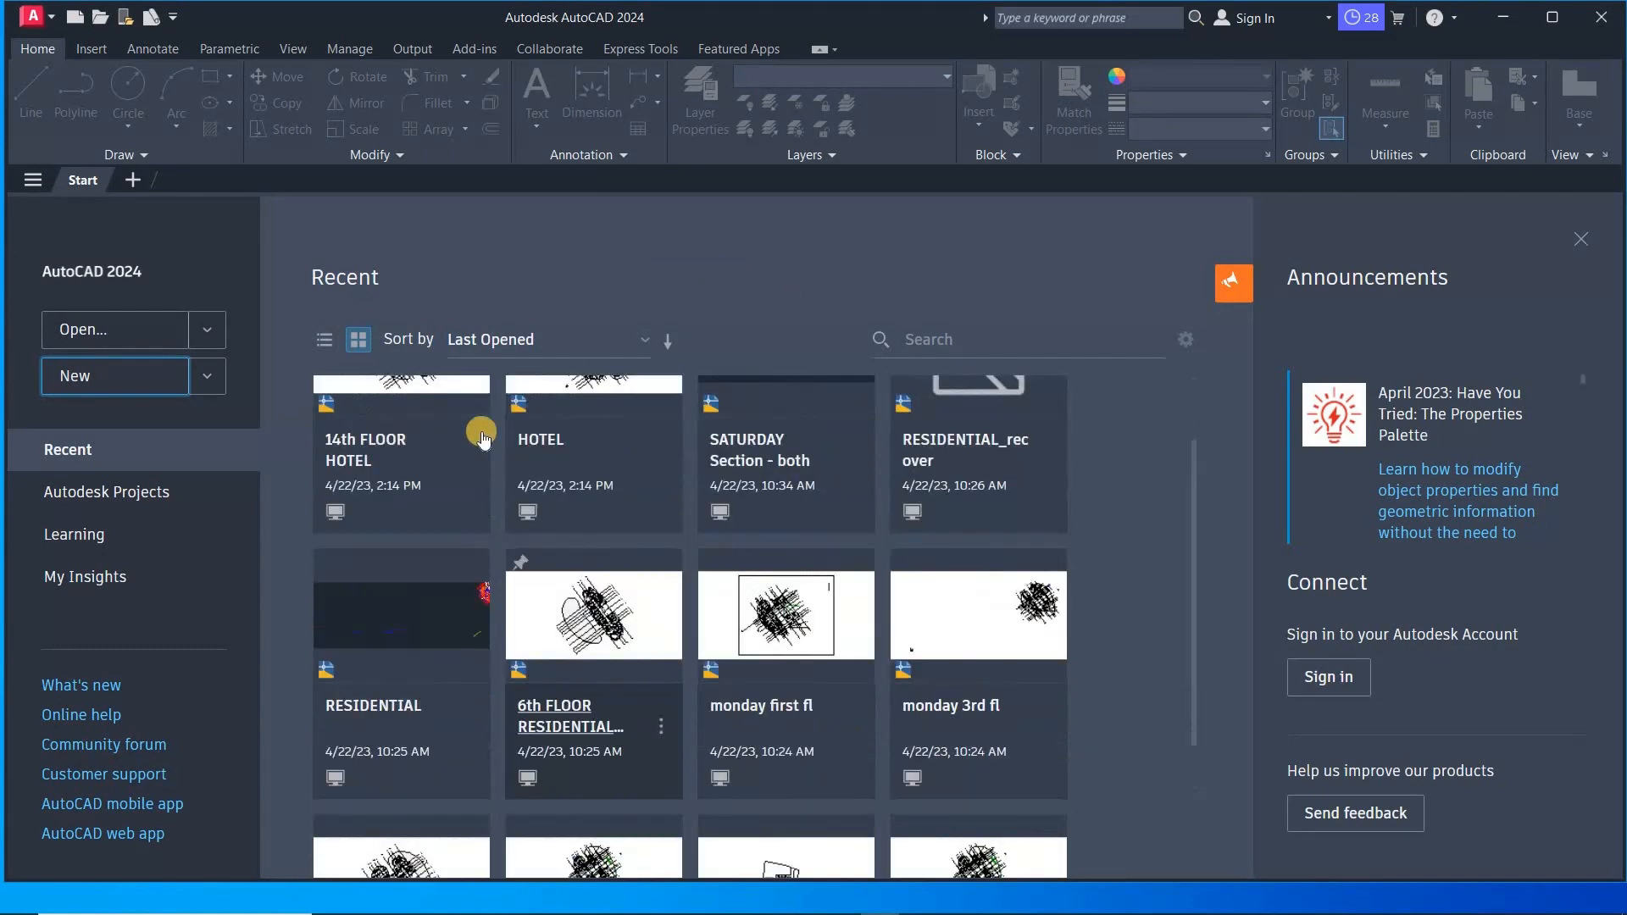
pyautogui.scroll(1, 482, 437)
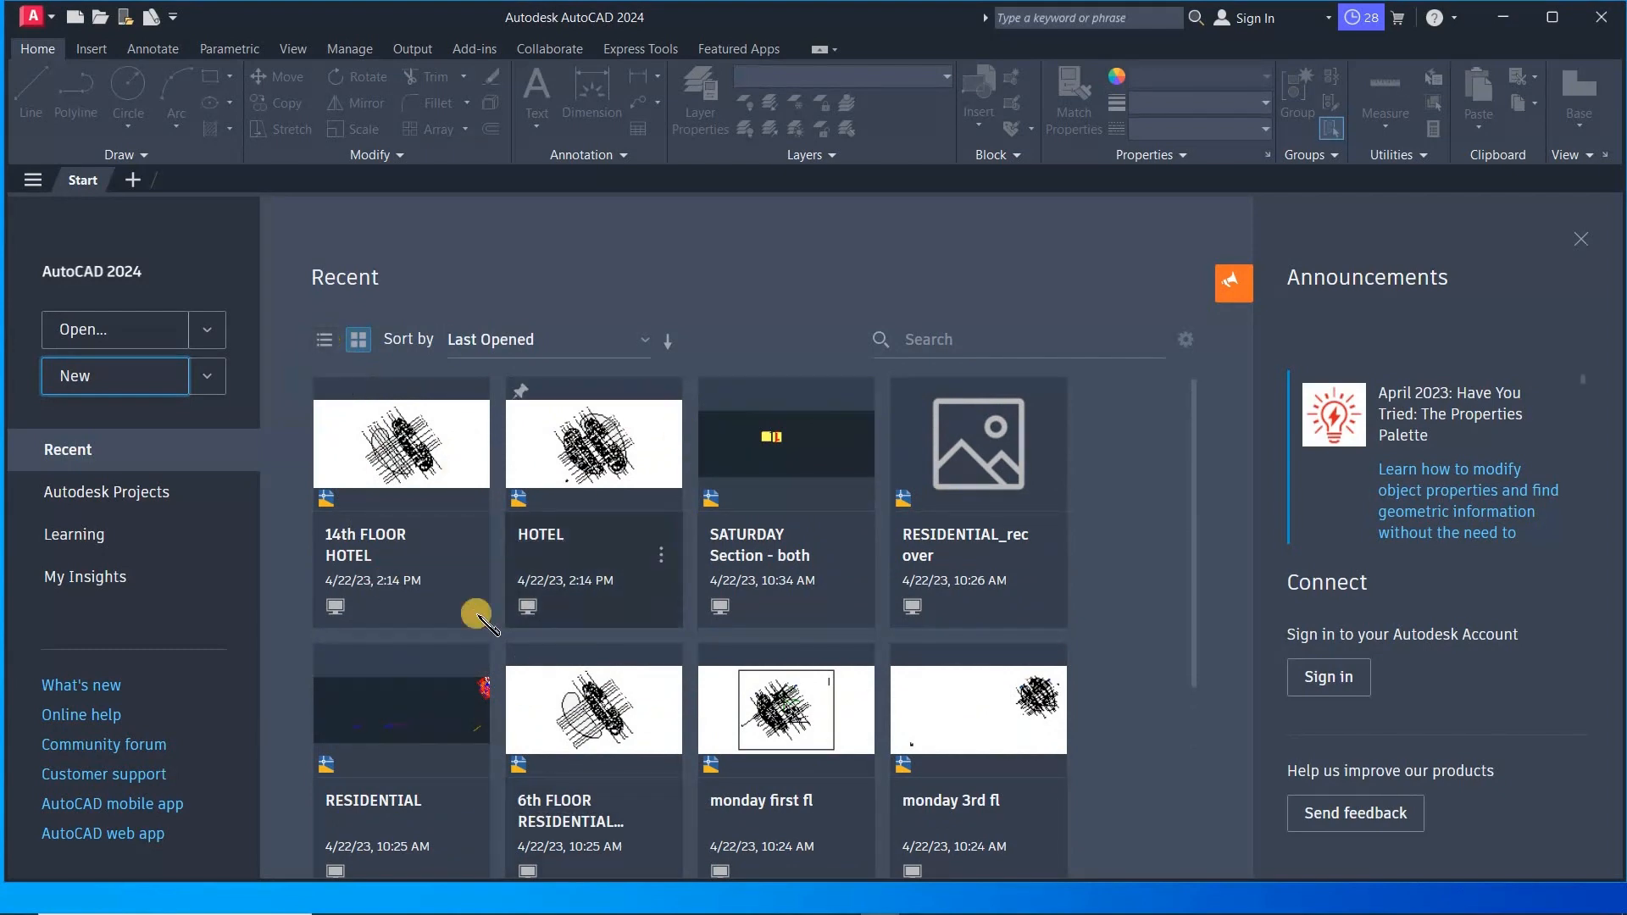
# - Sort the recent drawings by Name, then switch the sorting back to Last Opened
pyautogui.click(647, 348)
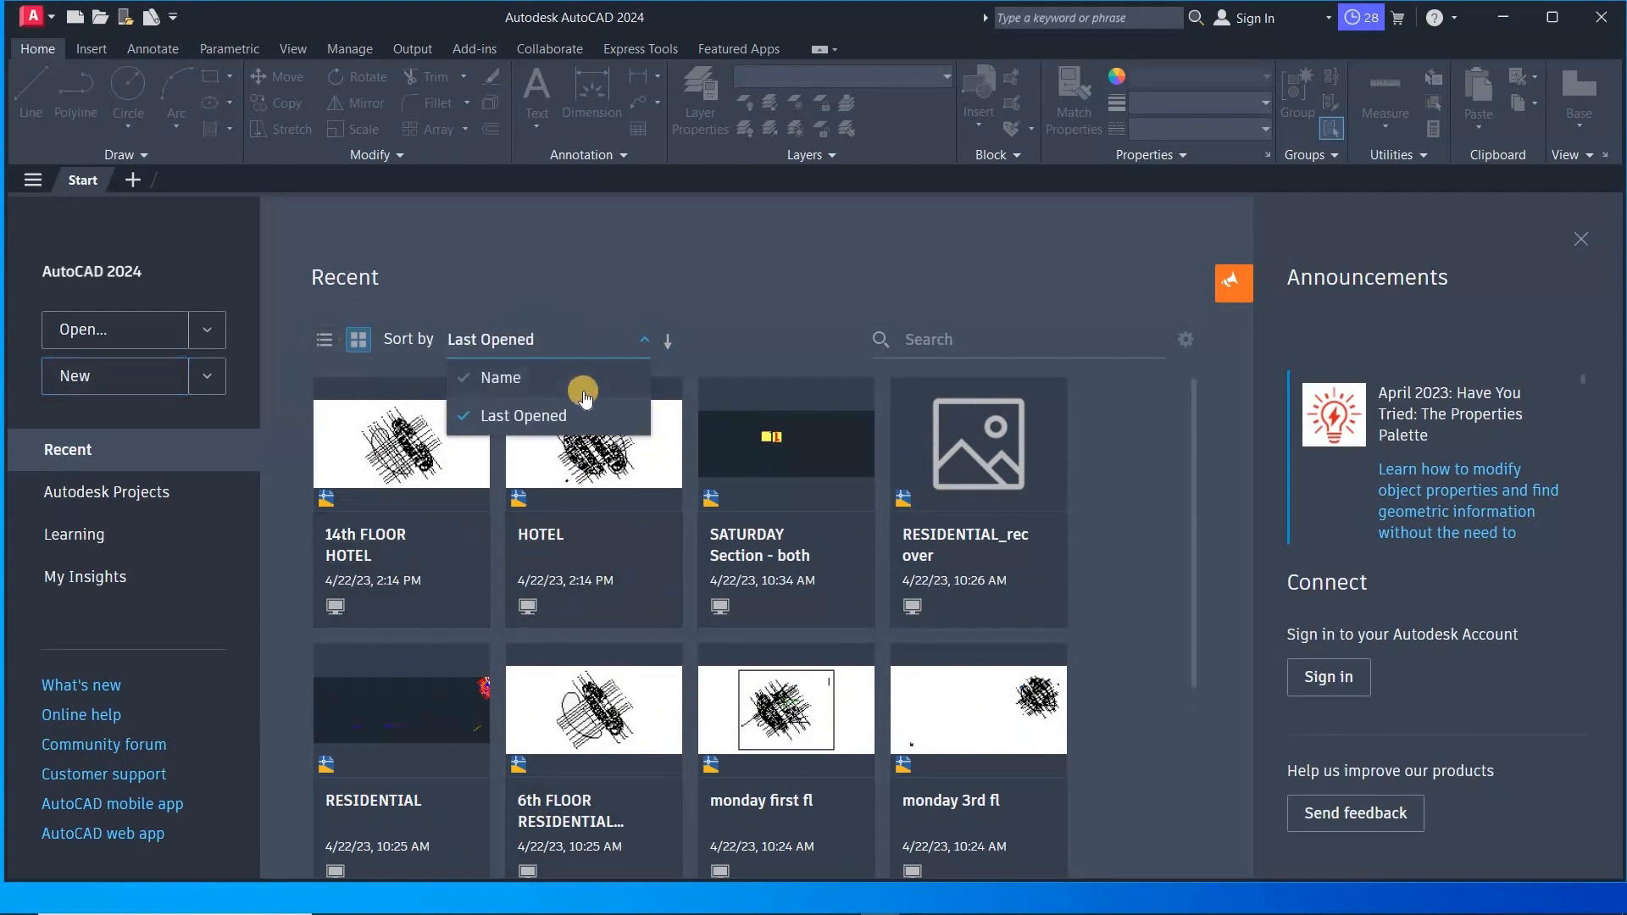
pyautogui.click(580, 382)
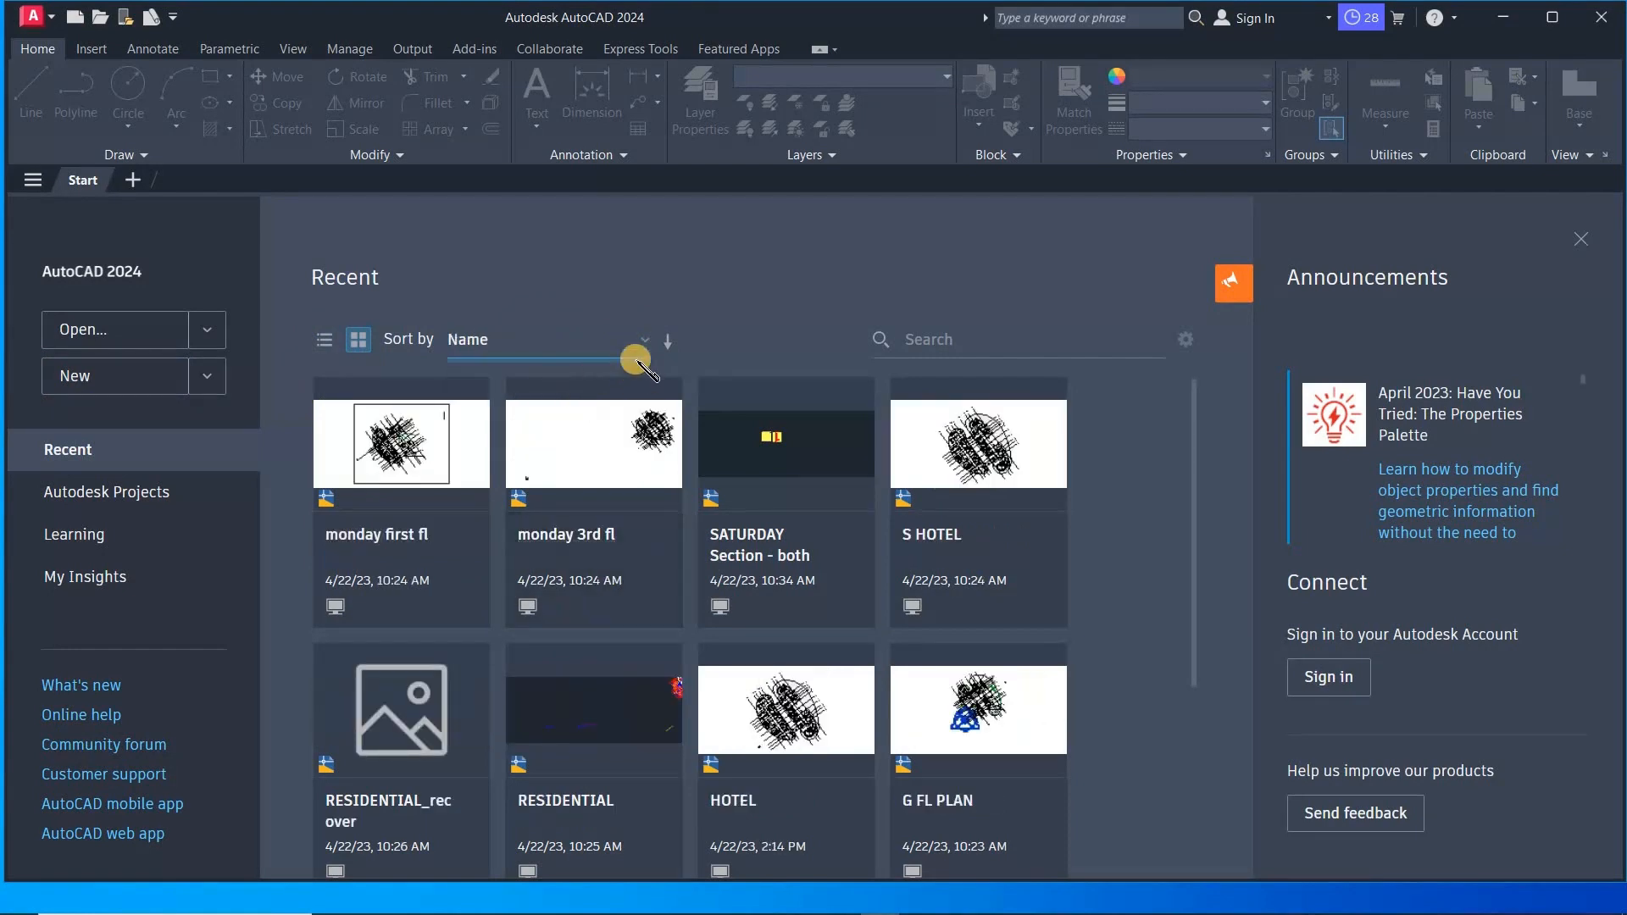
pyautogui.click(646, 339)
pyautogui.click(587, 417)
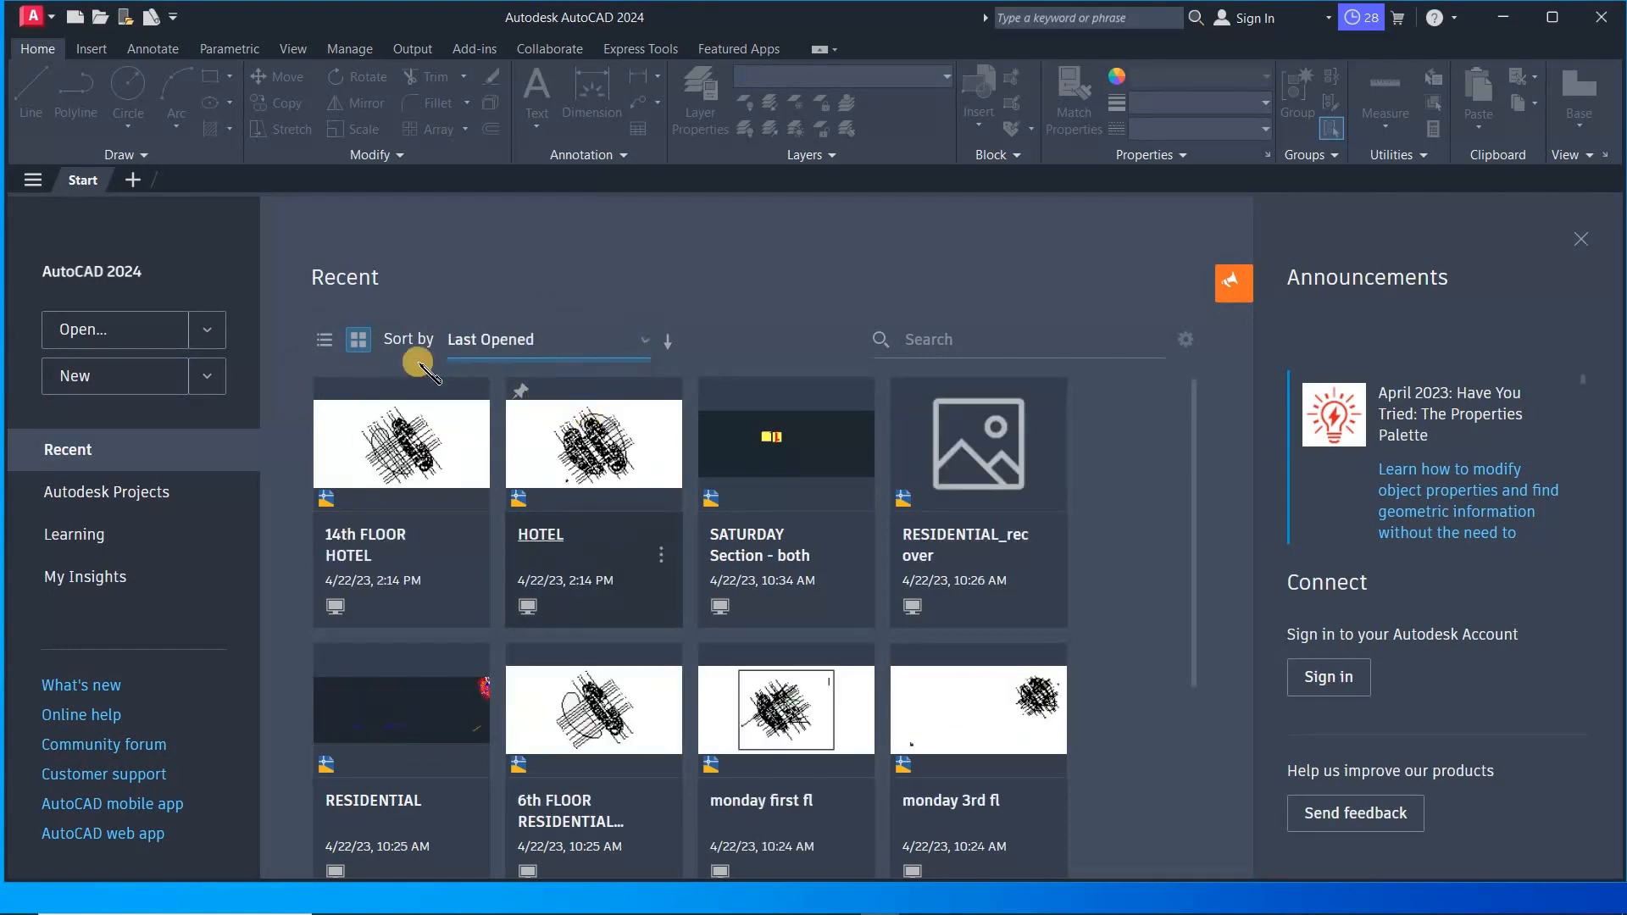
# - Switch the recent drawings to list view and sort the list by Name in ascending order
pyautogui.click(324, 338)
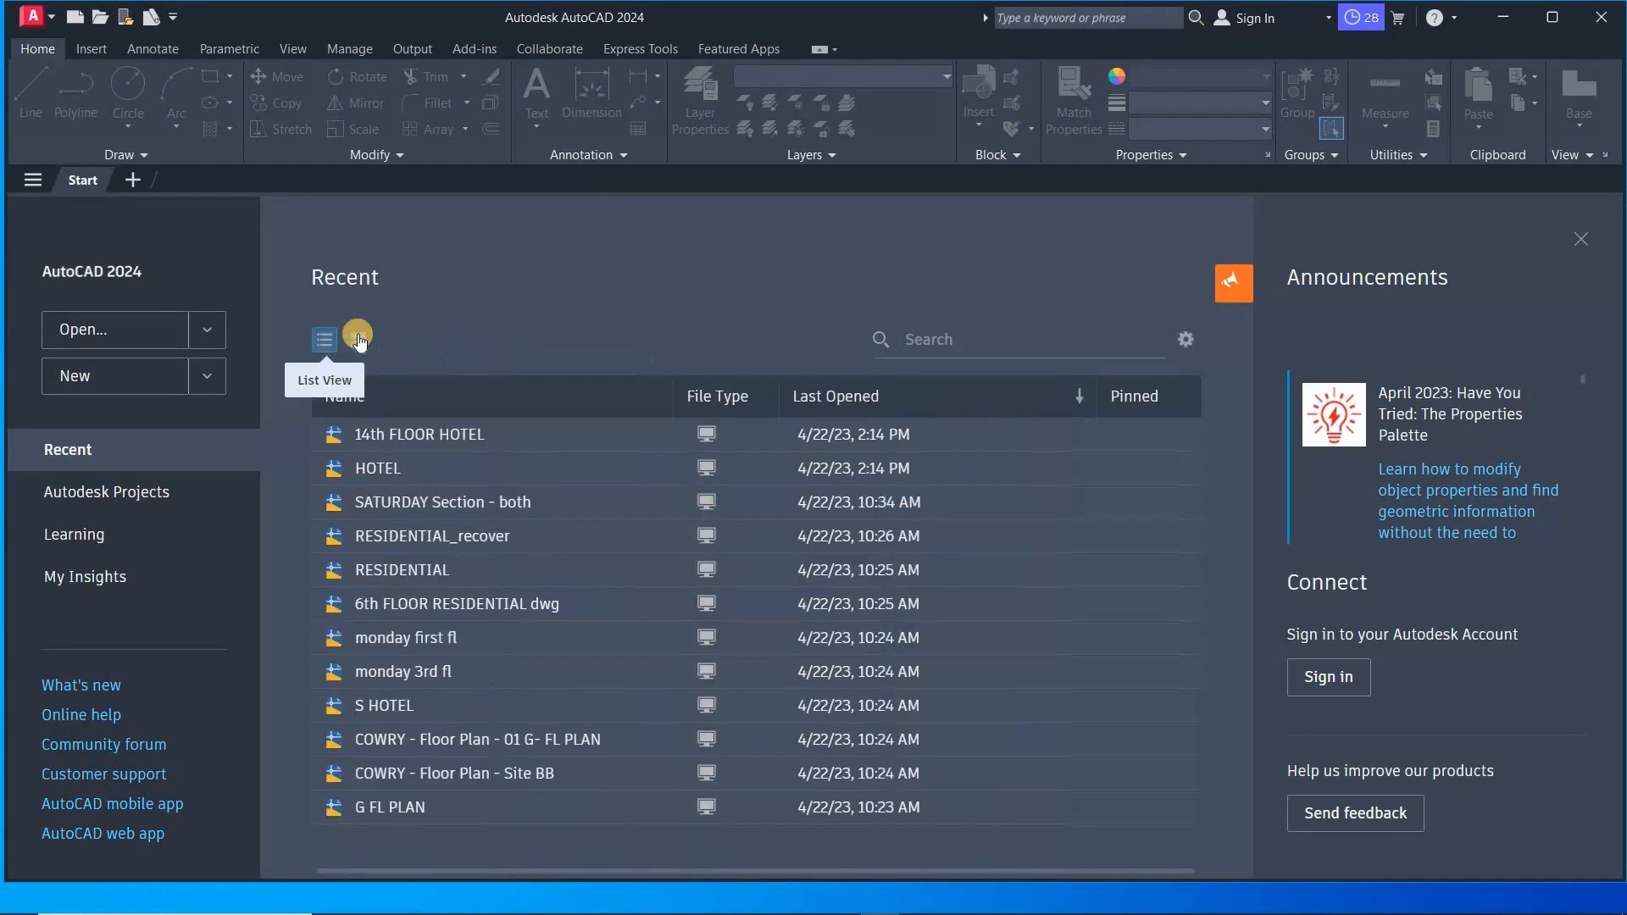
pyautogui.click(1079, 396)
pyautogui.click(1080, 396)
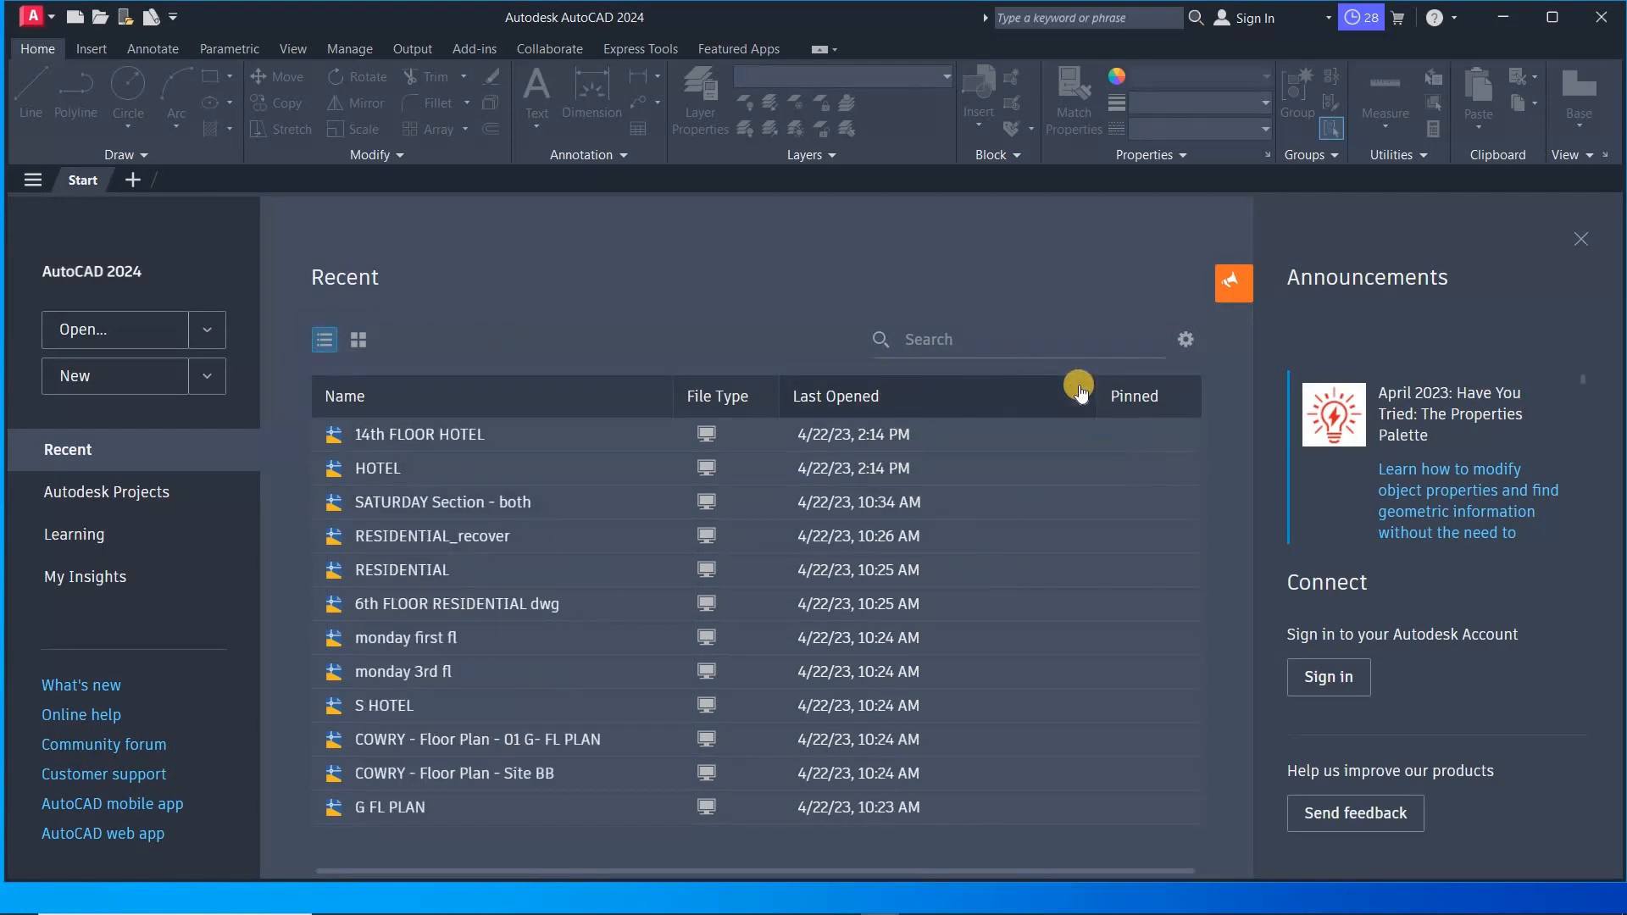
pyautogui.click(1080, 393)
pyautogui.click(1070, 391)
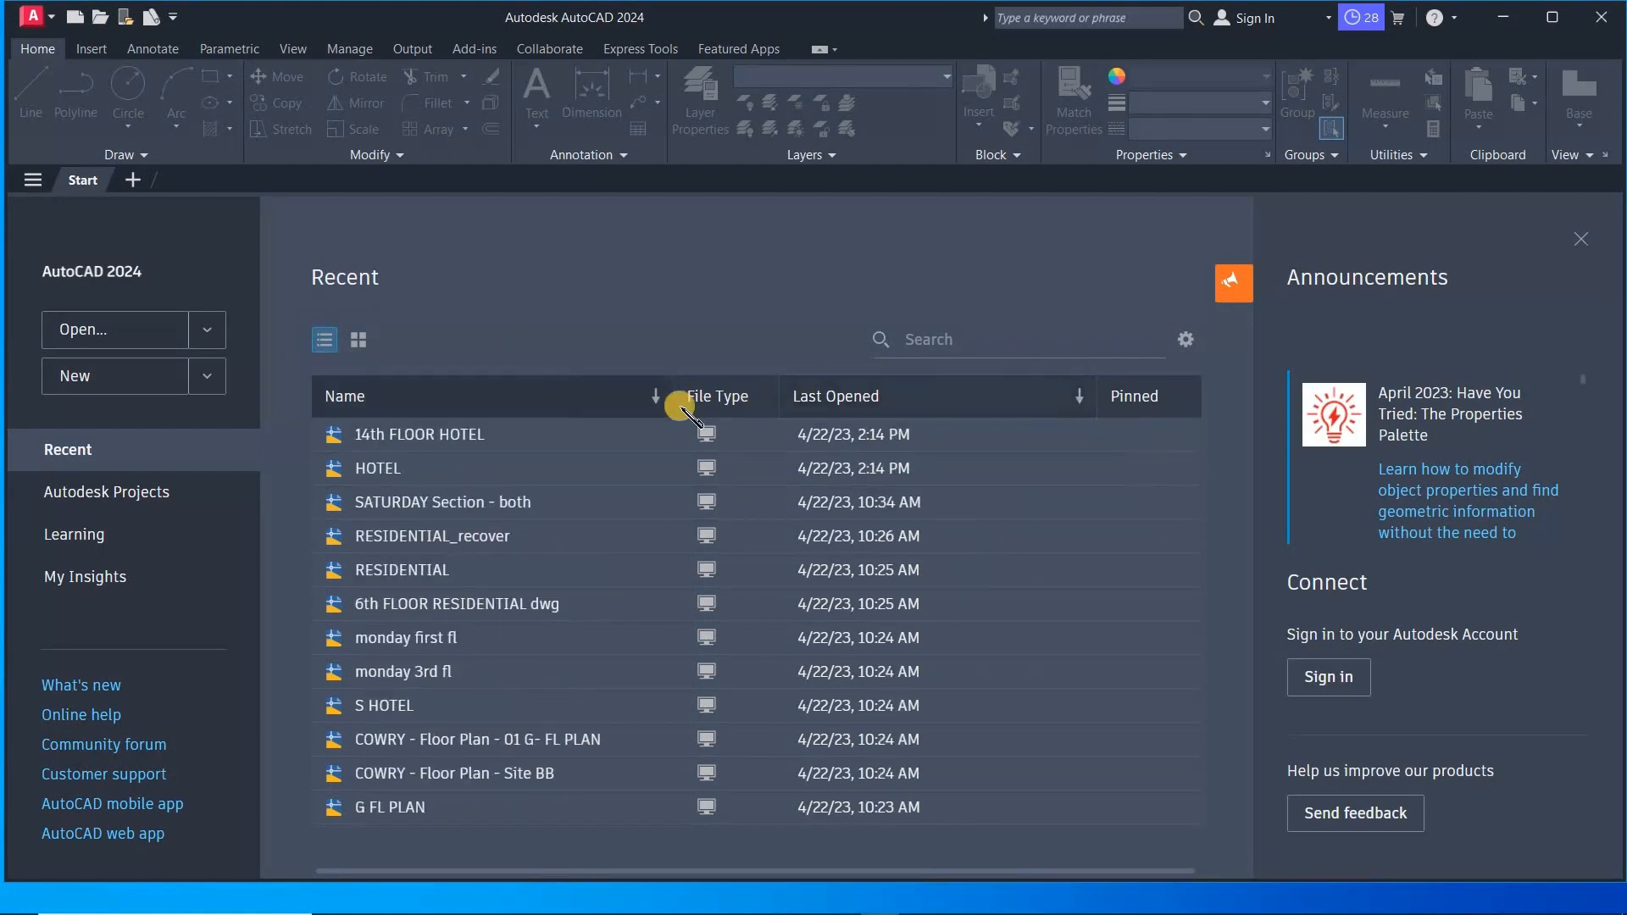
pyautogui.click(656, 400)
pyautogui.click(657, 407)
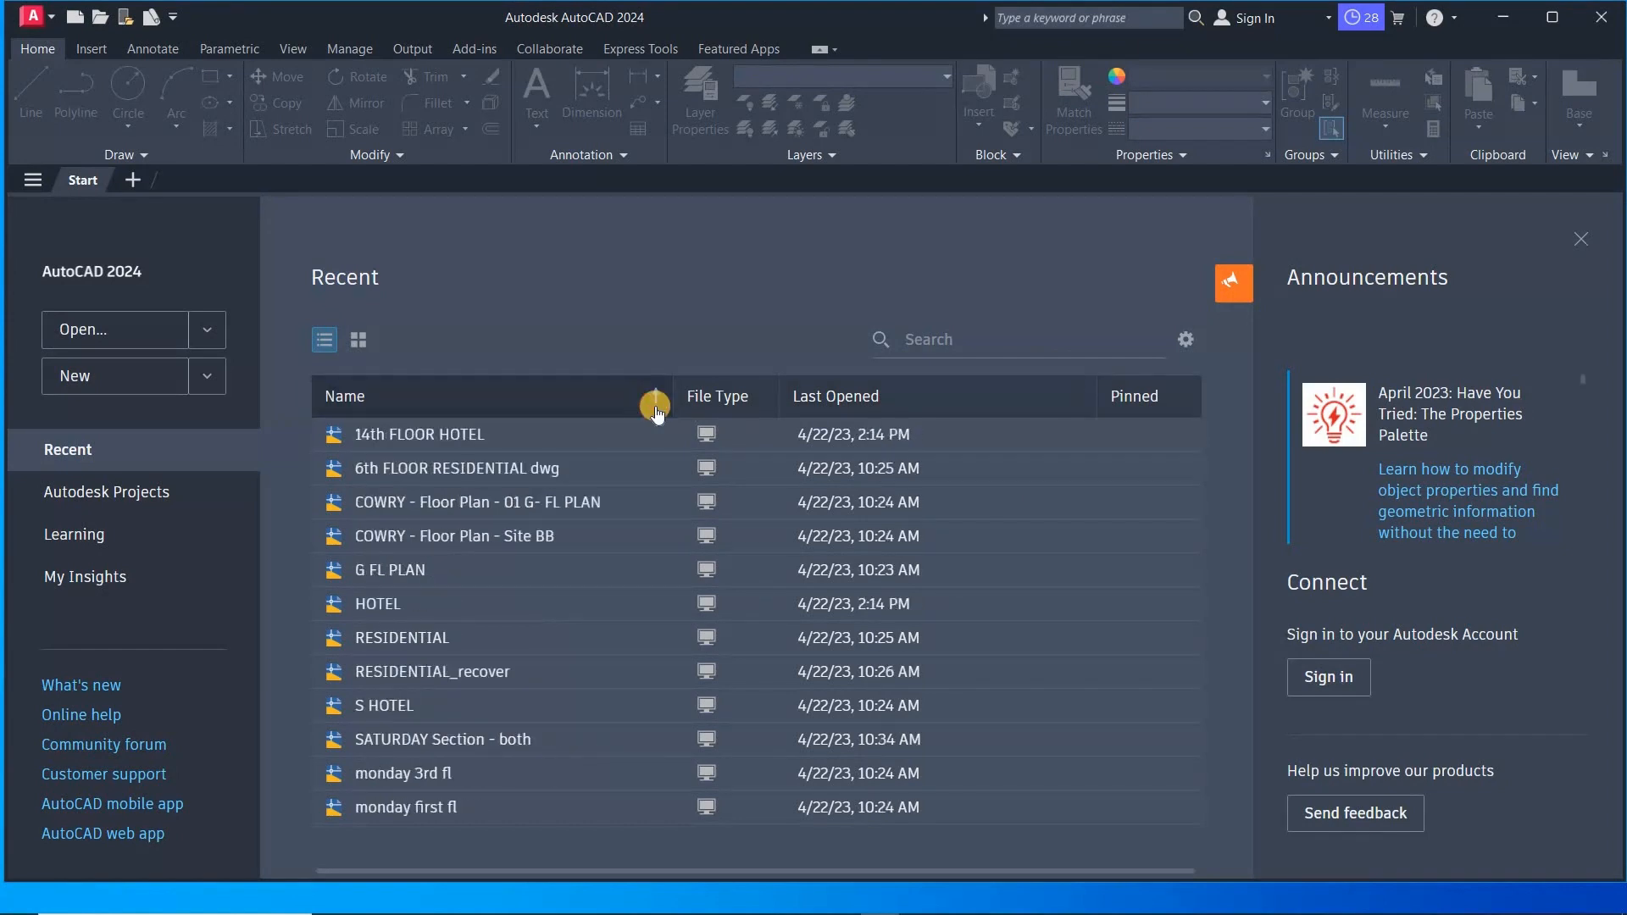
# - Return the recent drawings to grid view and sort them by Last Opened
pyautogui.click(358, 337)
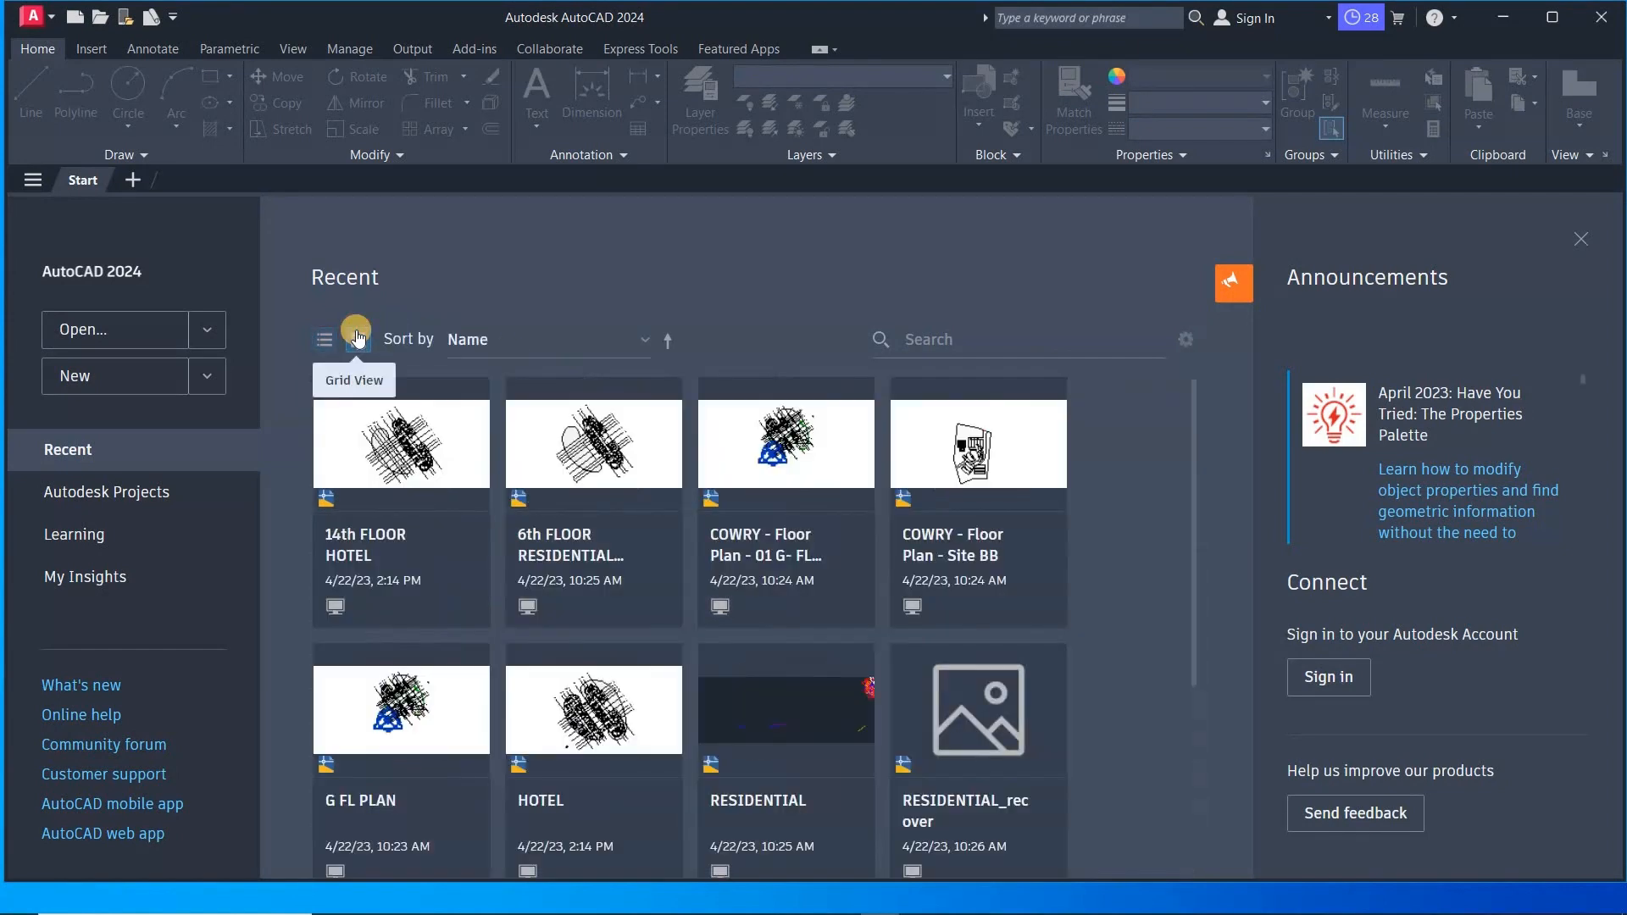
pyautogui.click(648, 343)
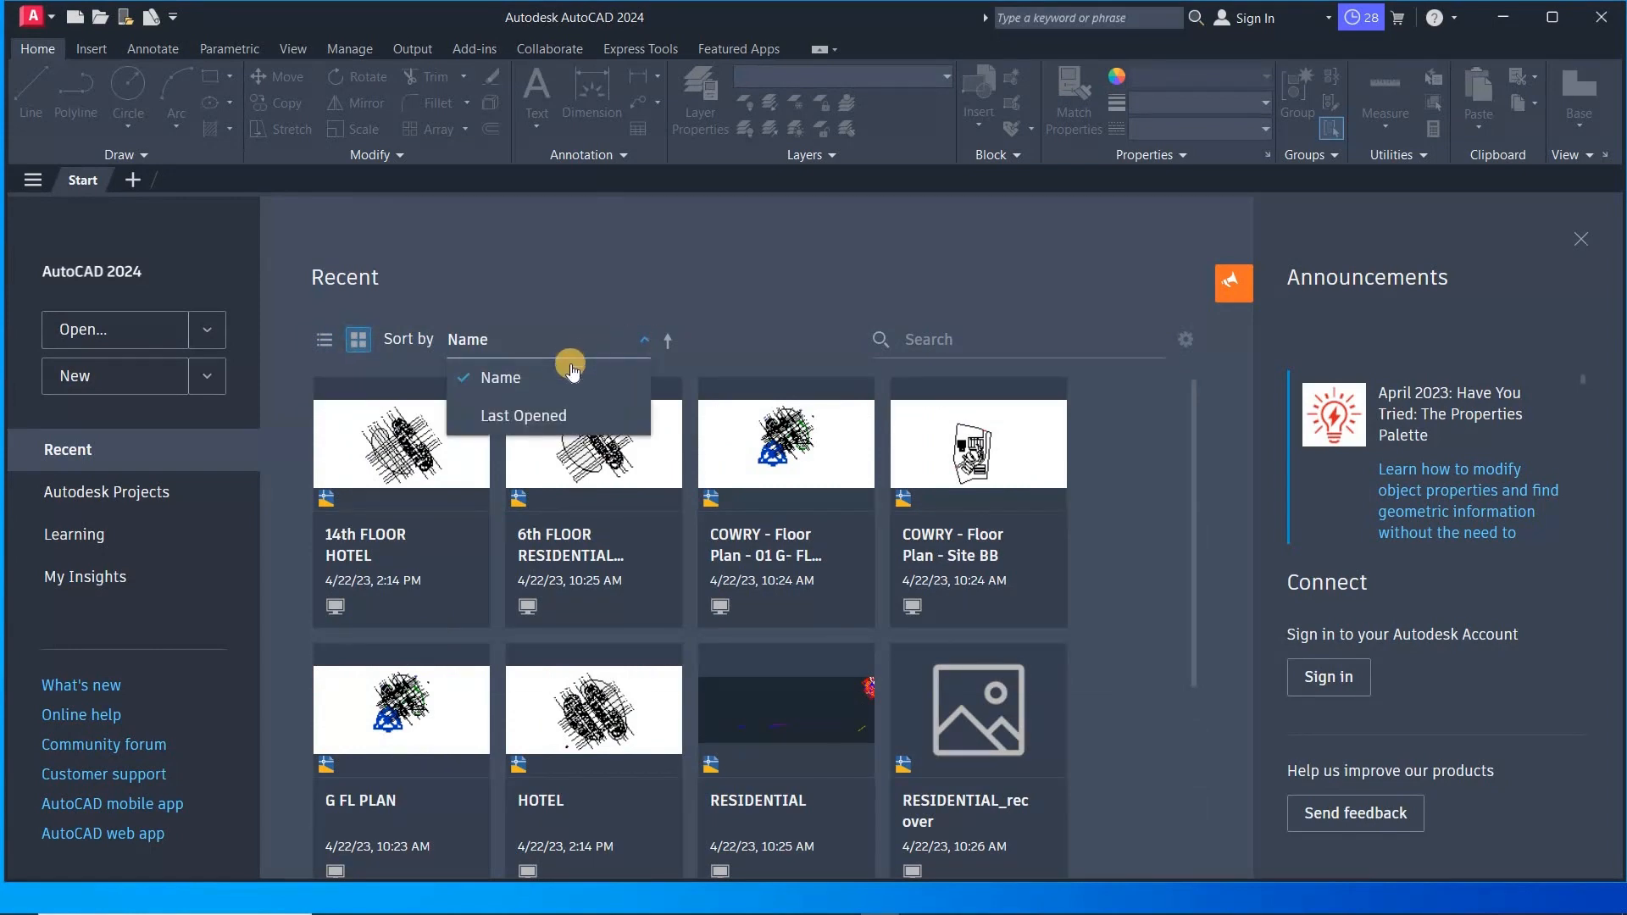
pyautogui.click(571, 410)
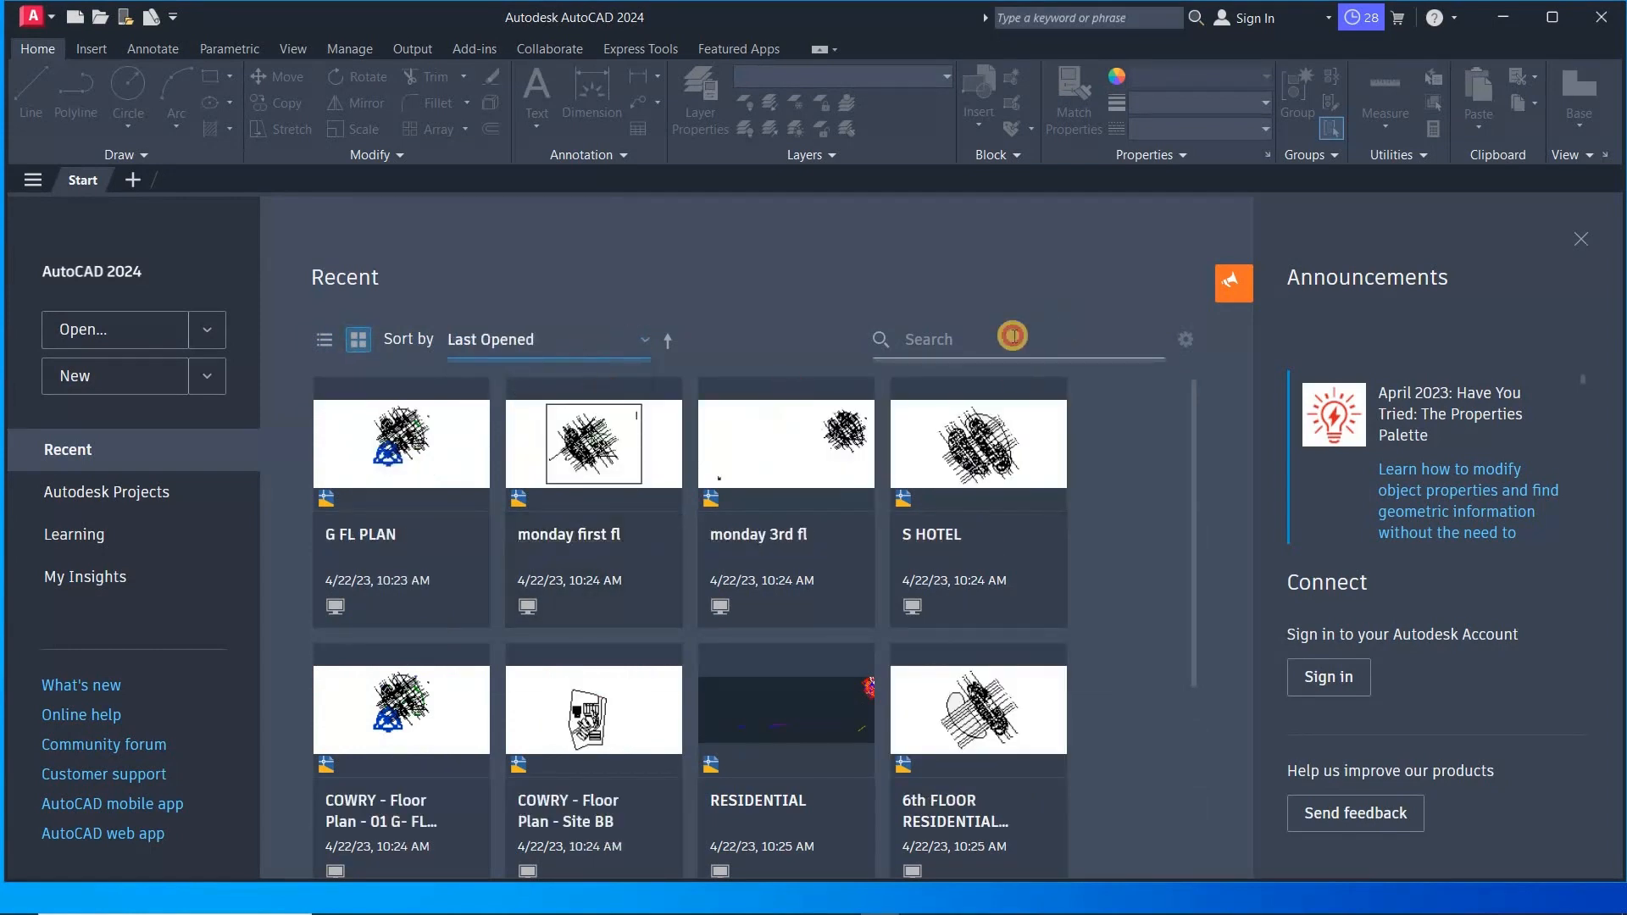
# - Open the On-Screen Keyboard and search the recent drawings for Ho
pyautogui.moveTo(660, 910)
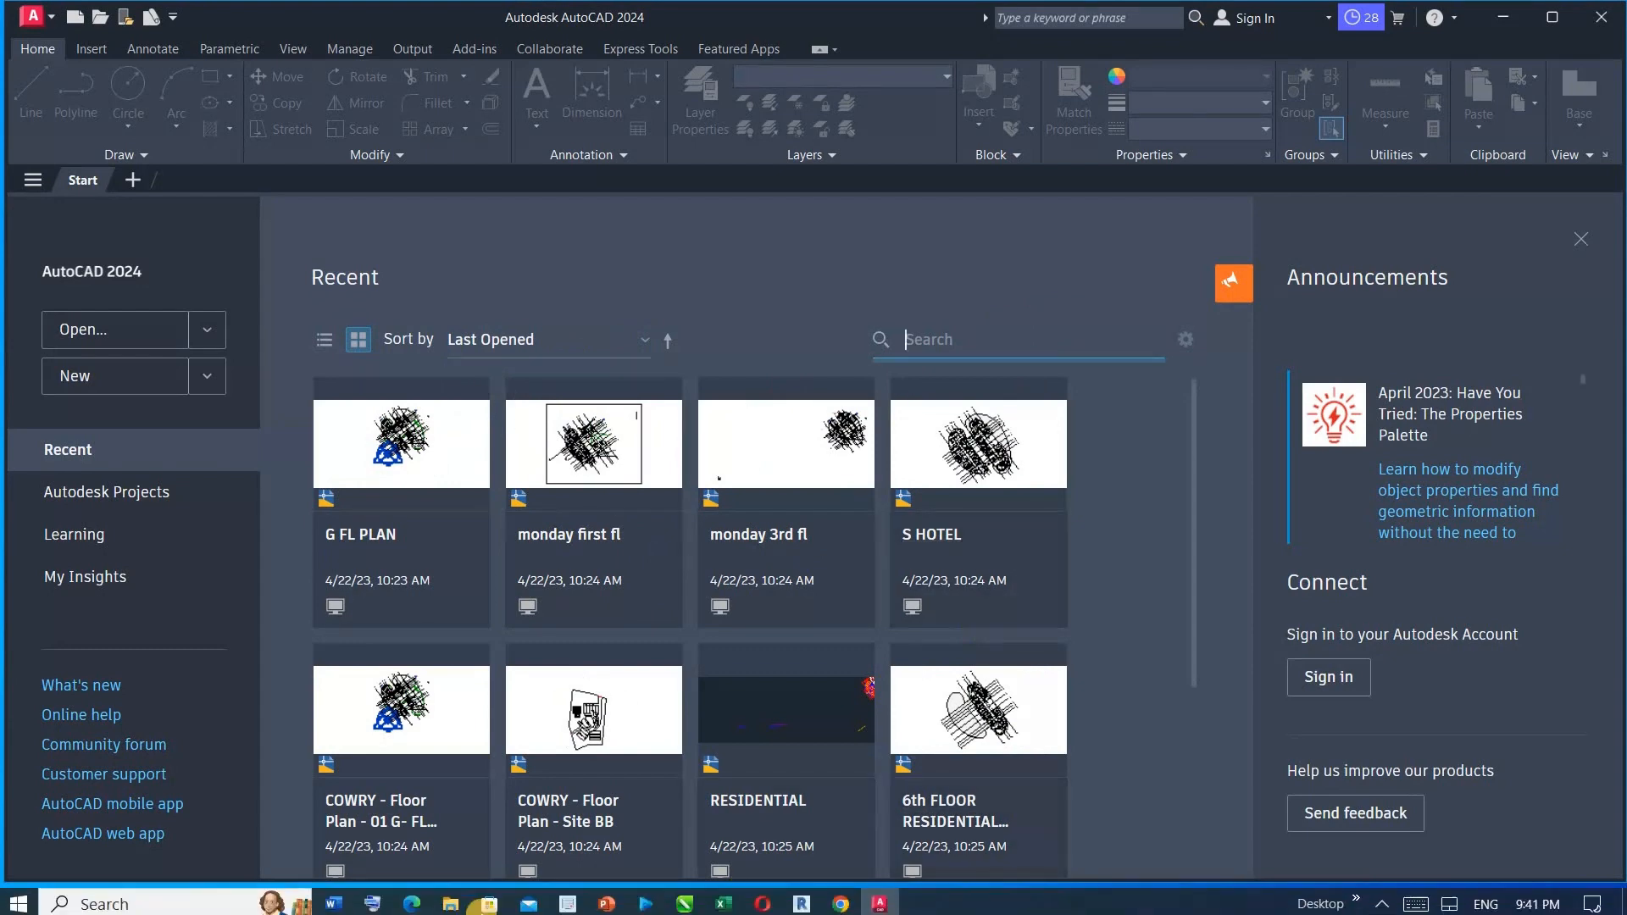
pyautogui.click(379, 897)
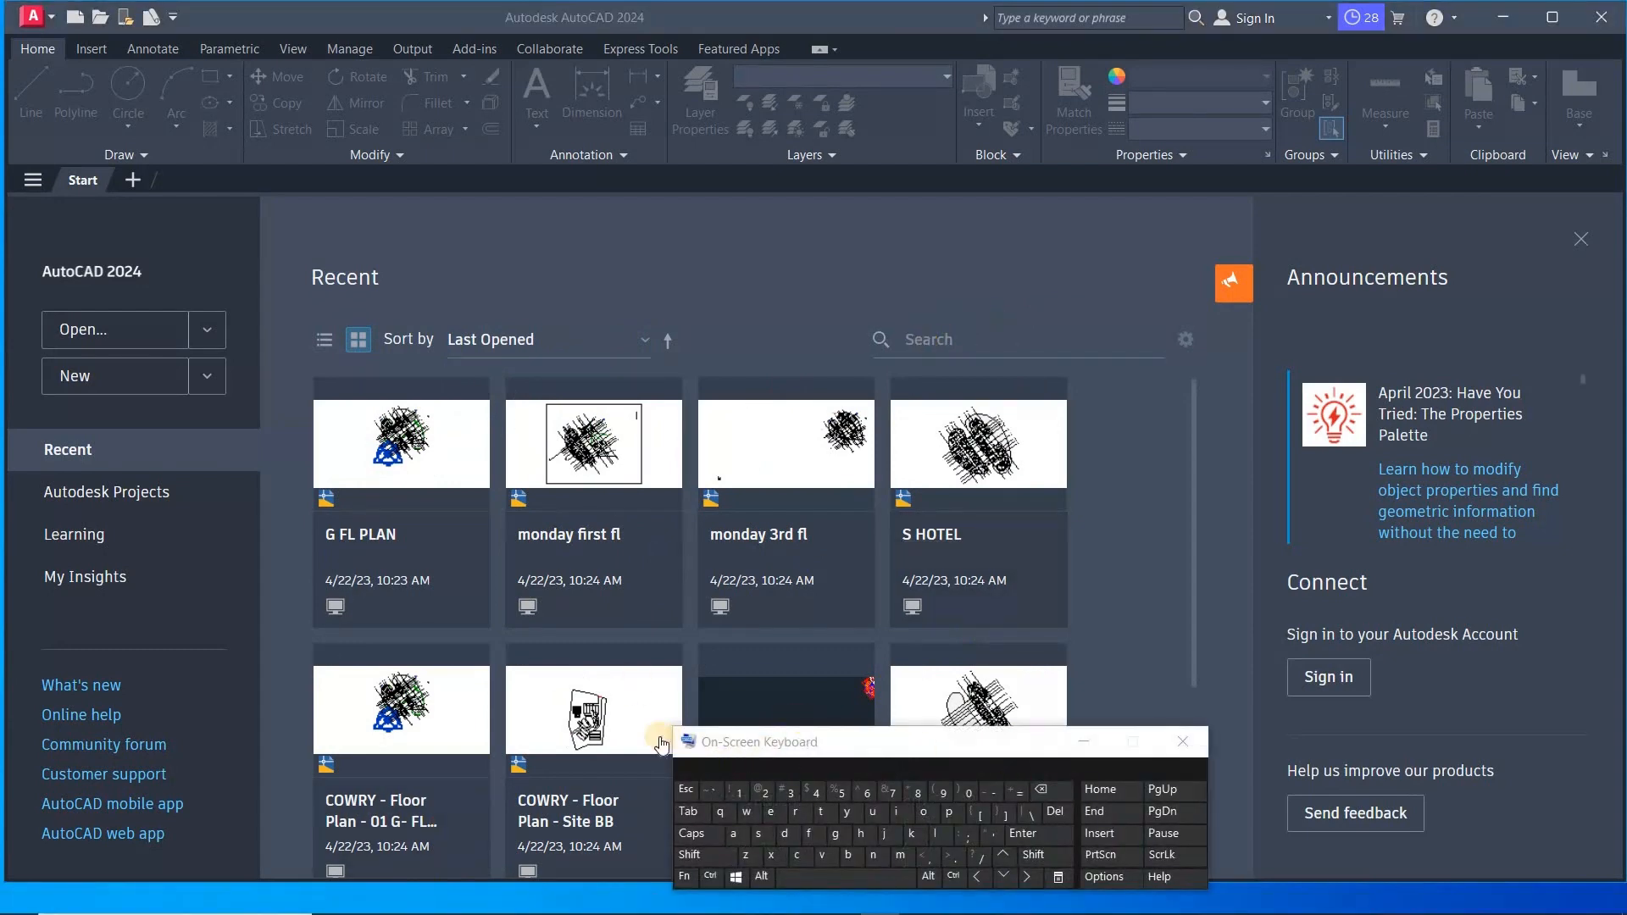
pyautogui.click(1055, 339)
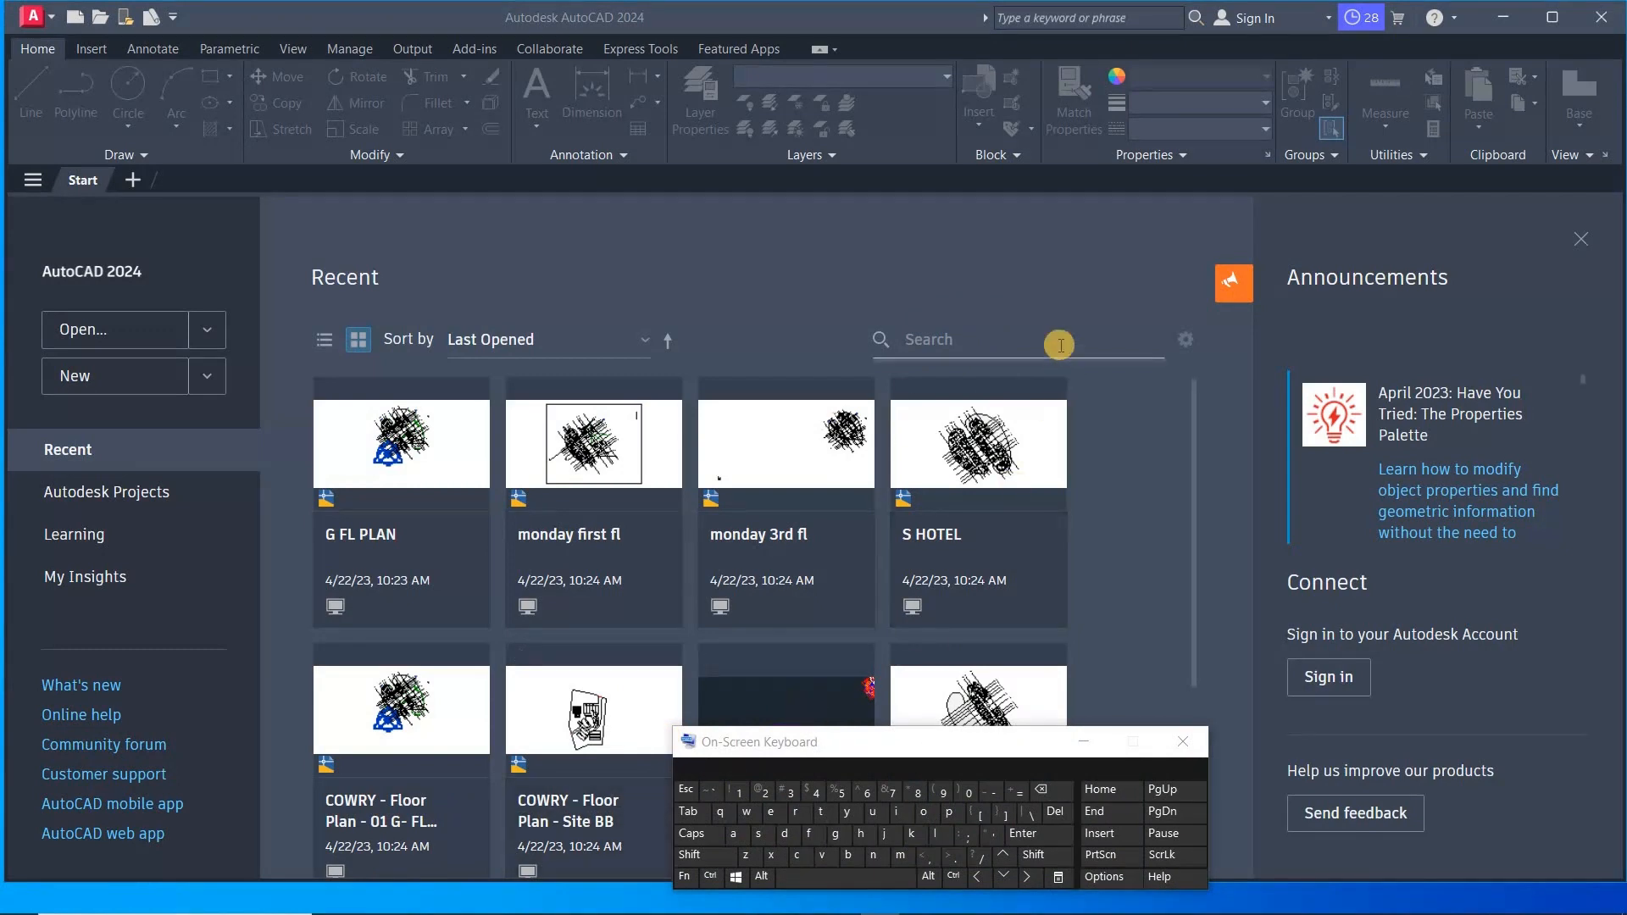
pyautogui.click(710, 858)
pyautogui.click(866, 837)
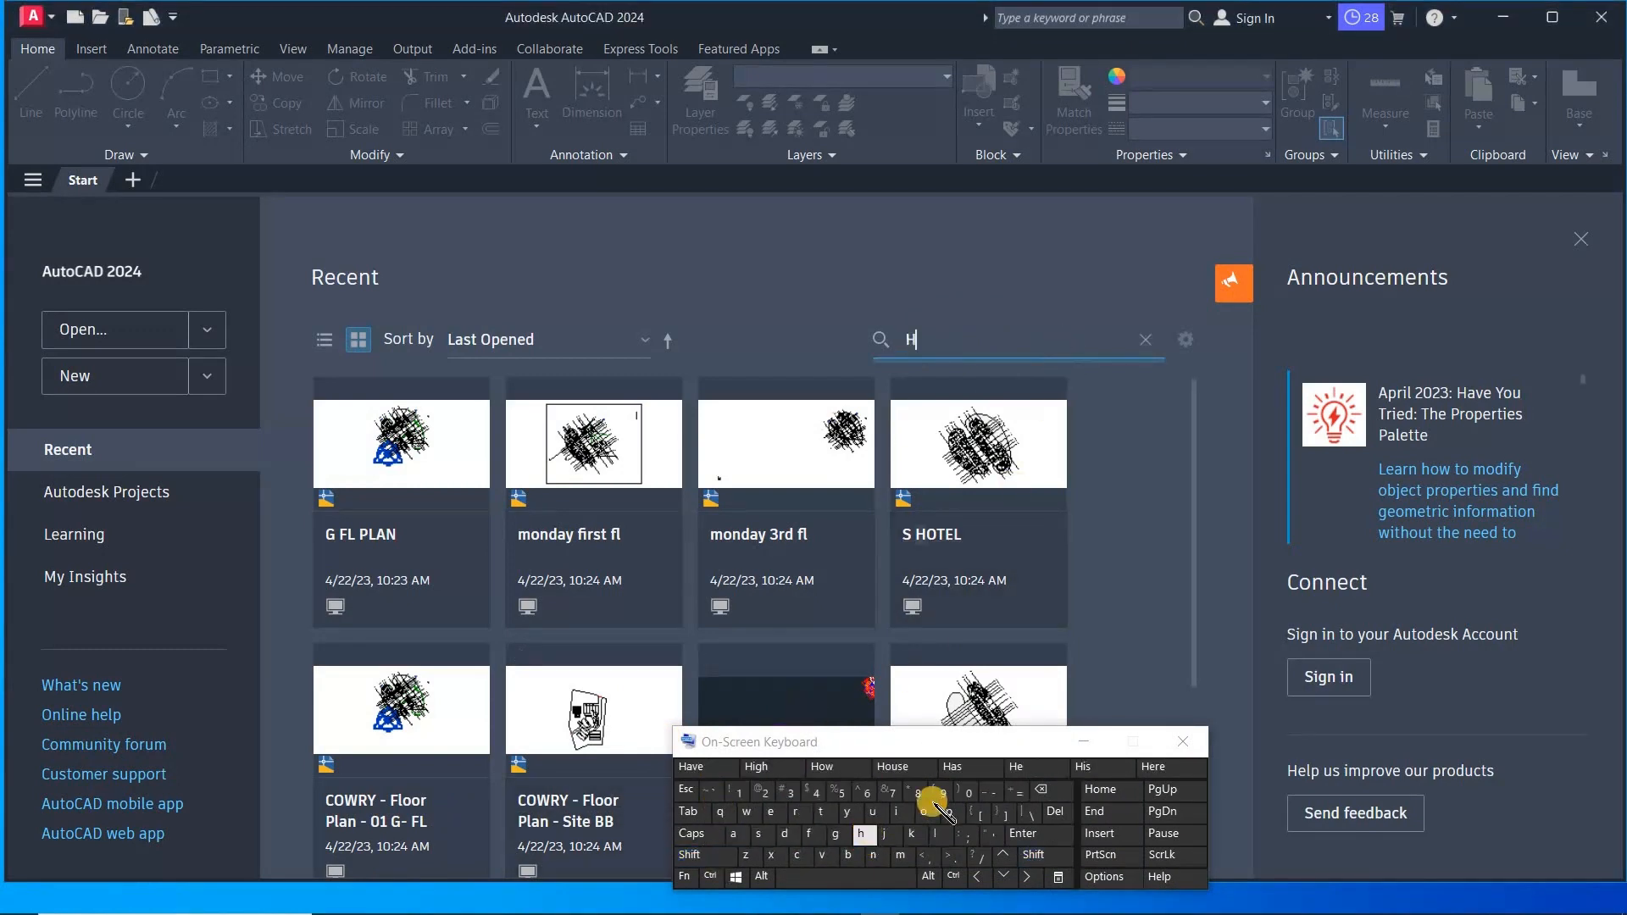
pyautogui.click(922, 812)
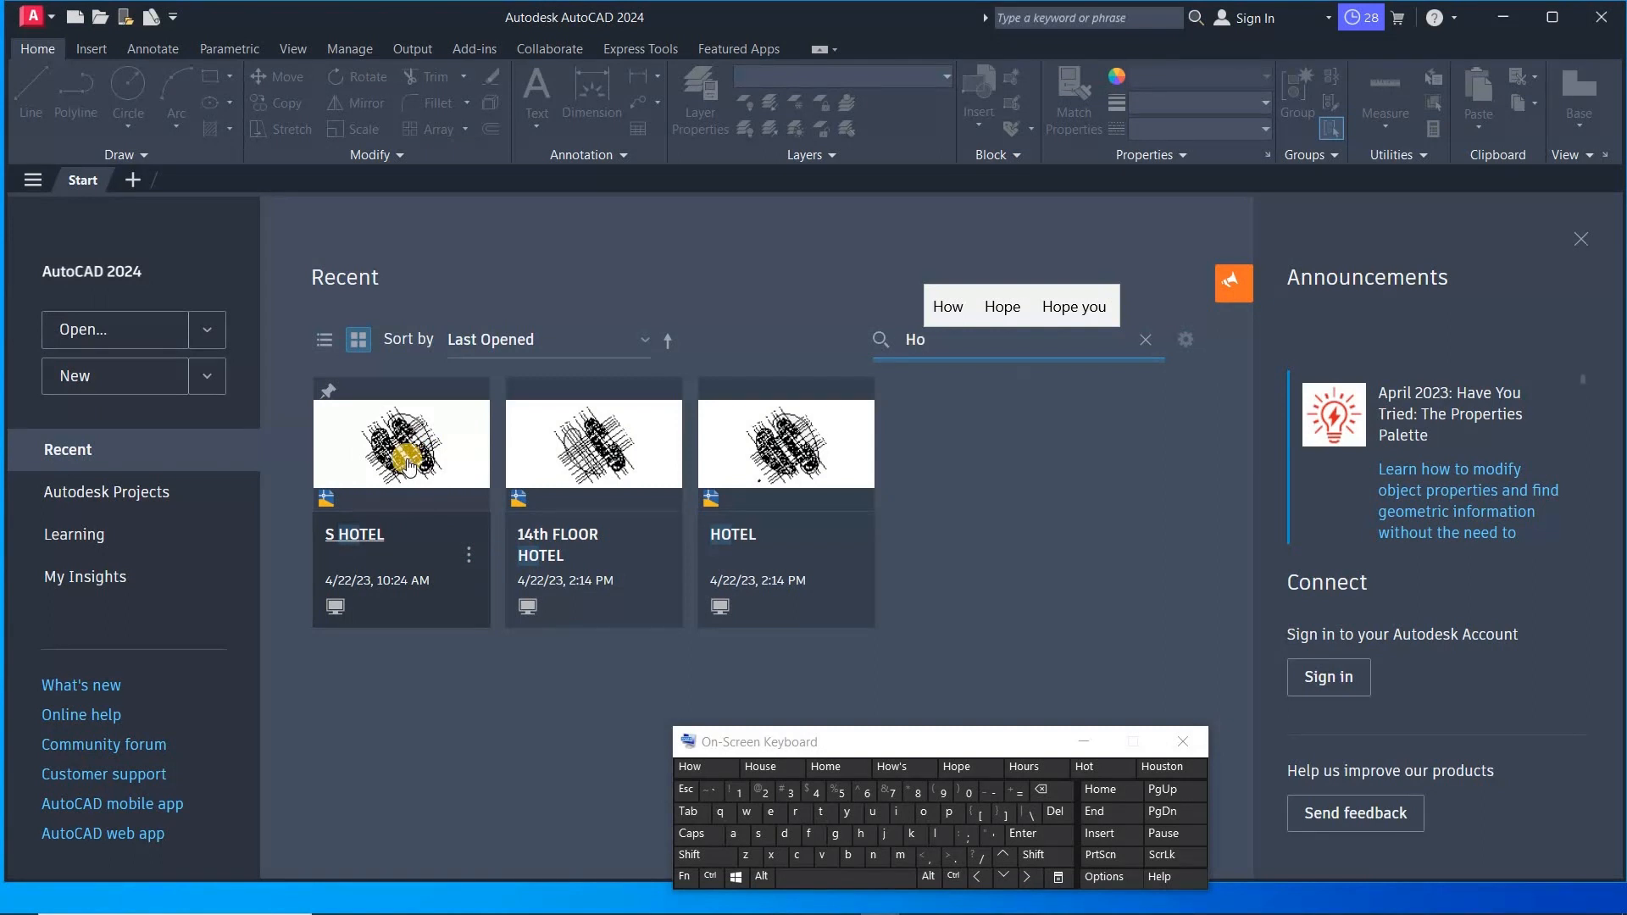
# - View the S HOTEL card's options menu, then clear the search text
pyautogui.click(468, 560)
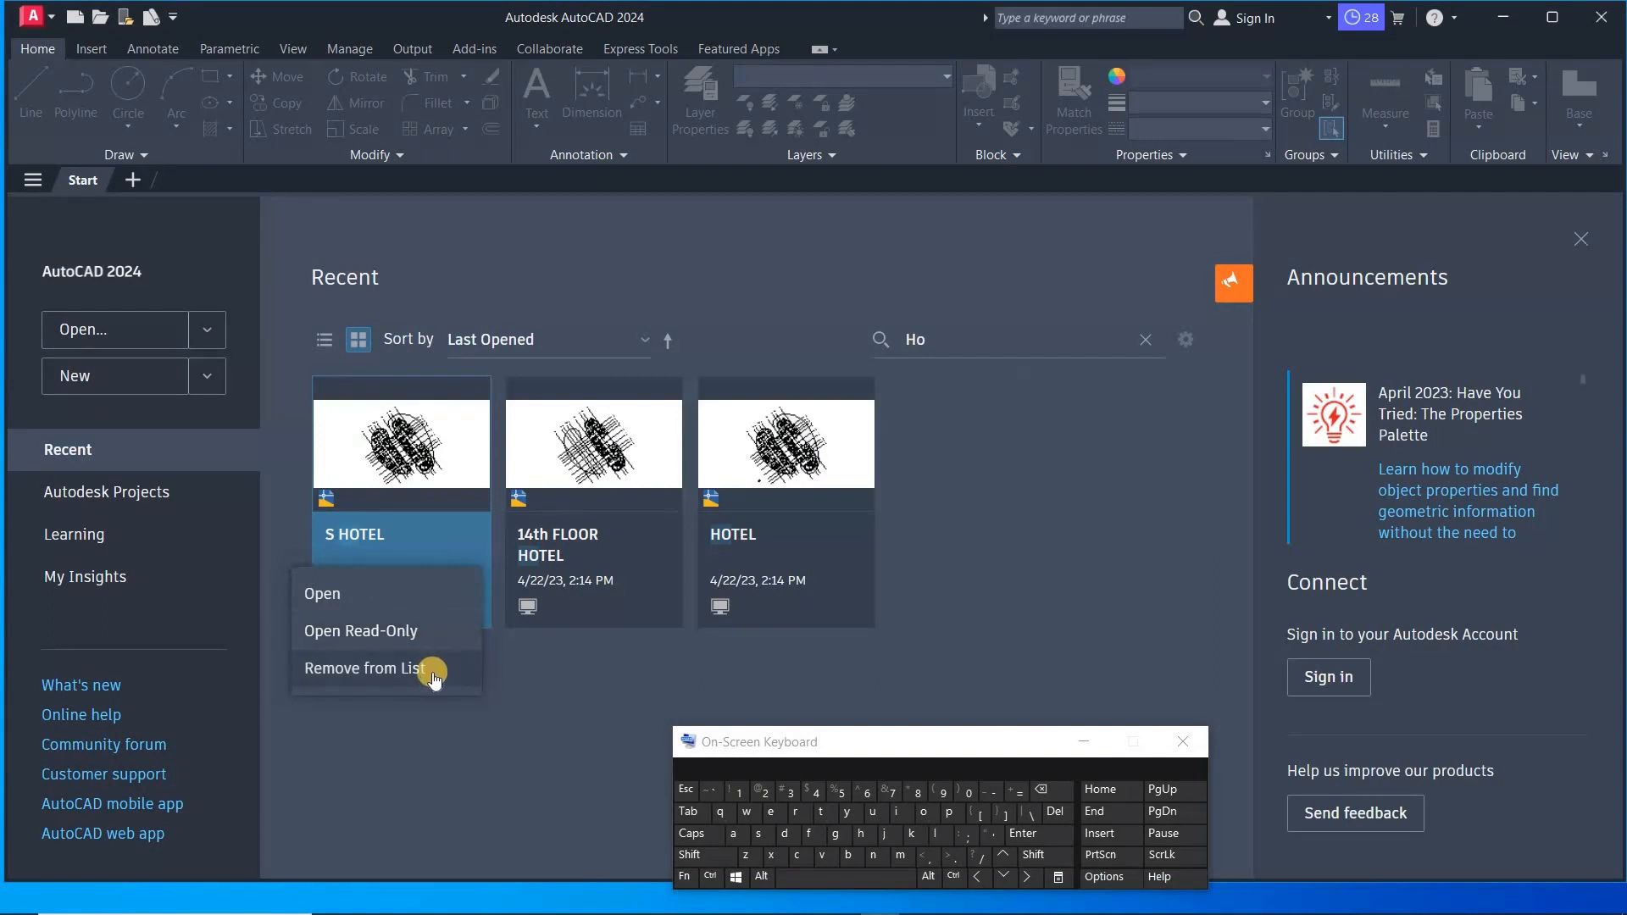
pyautogui.click(979, 350)
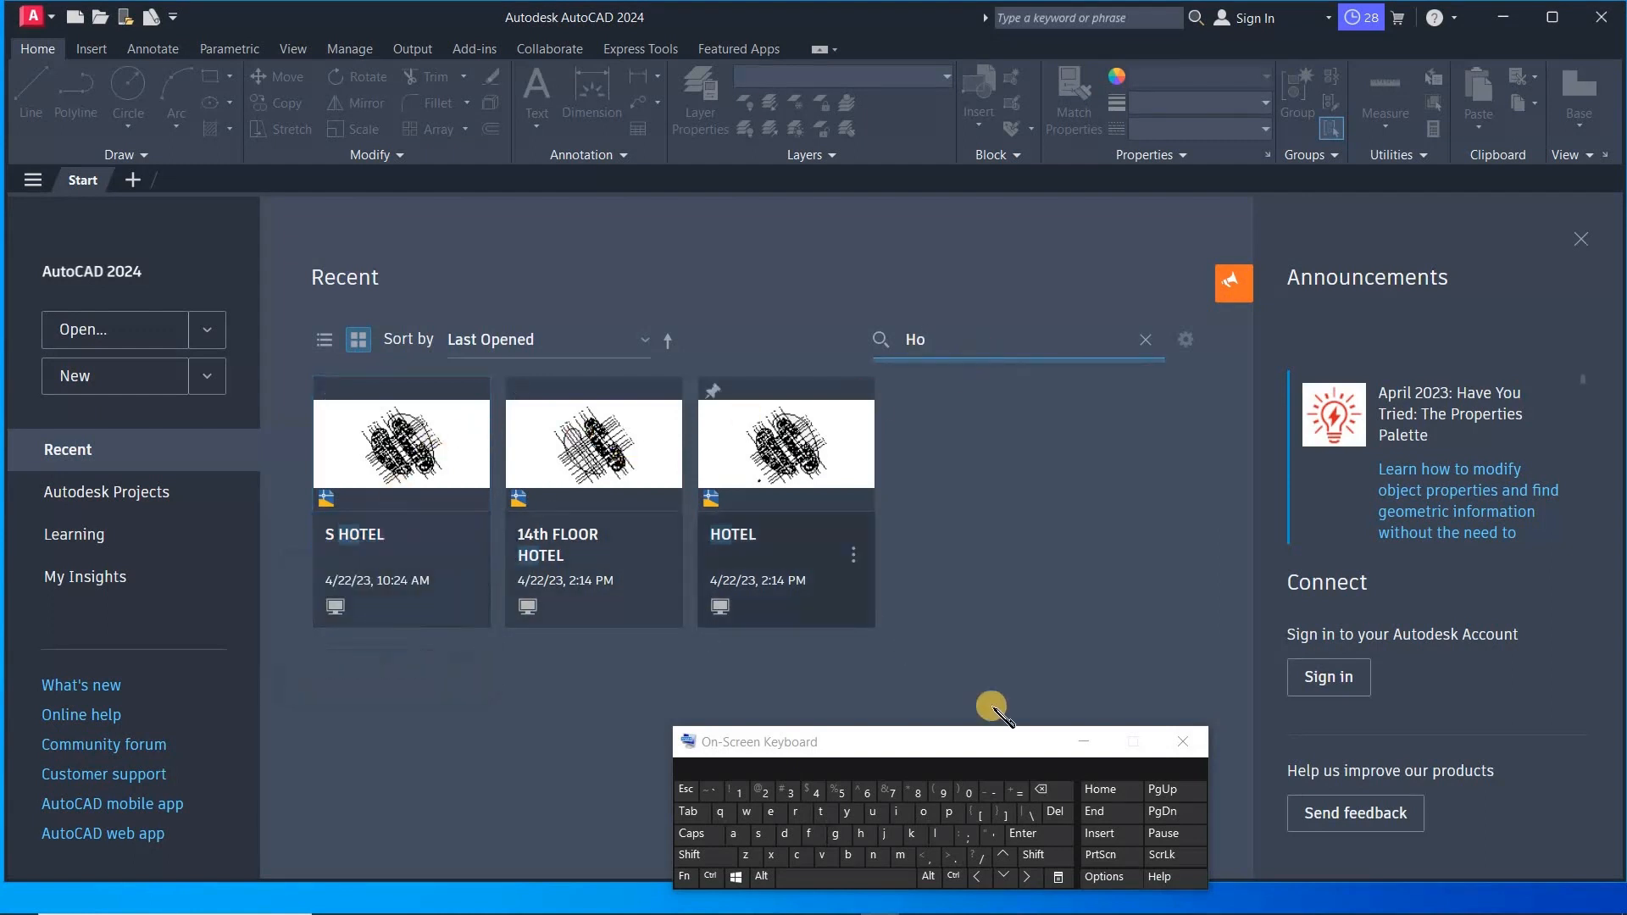
pyautogui.click(1051, 790)
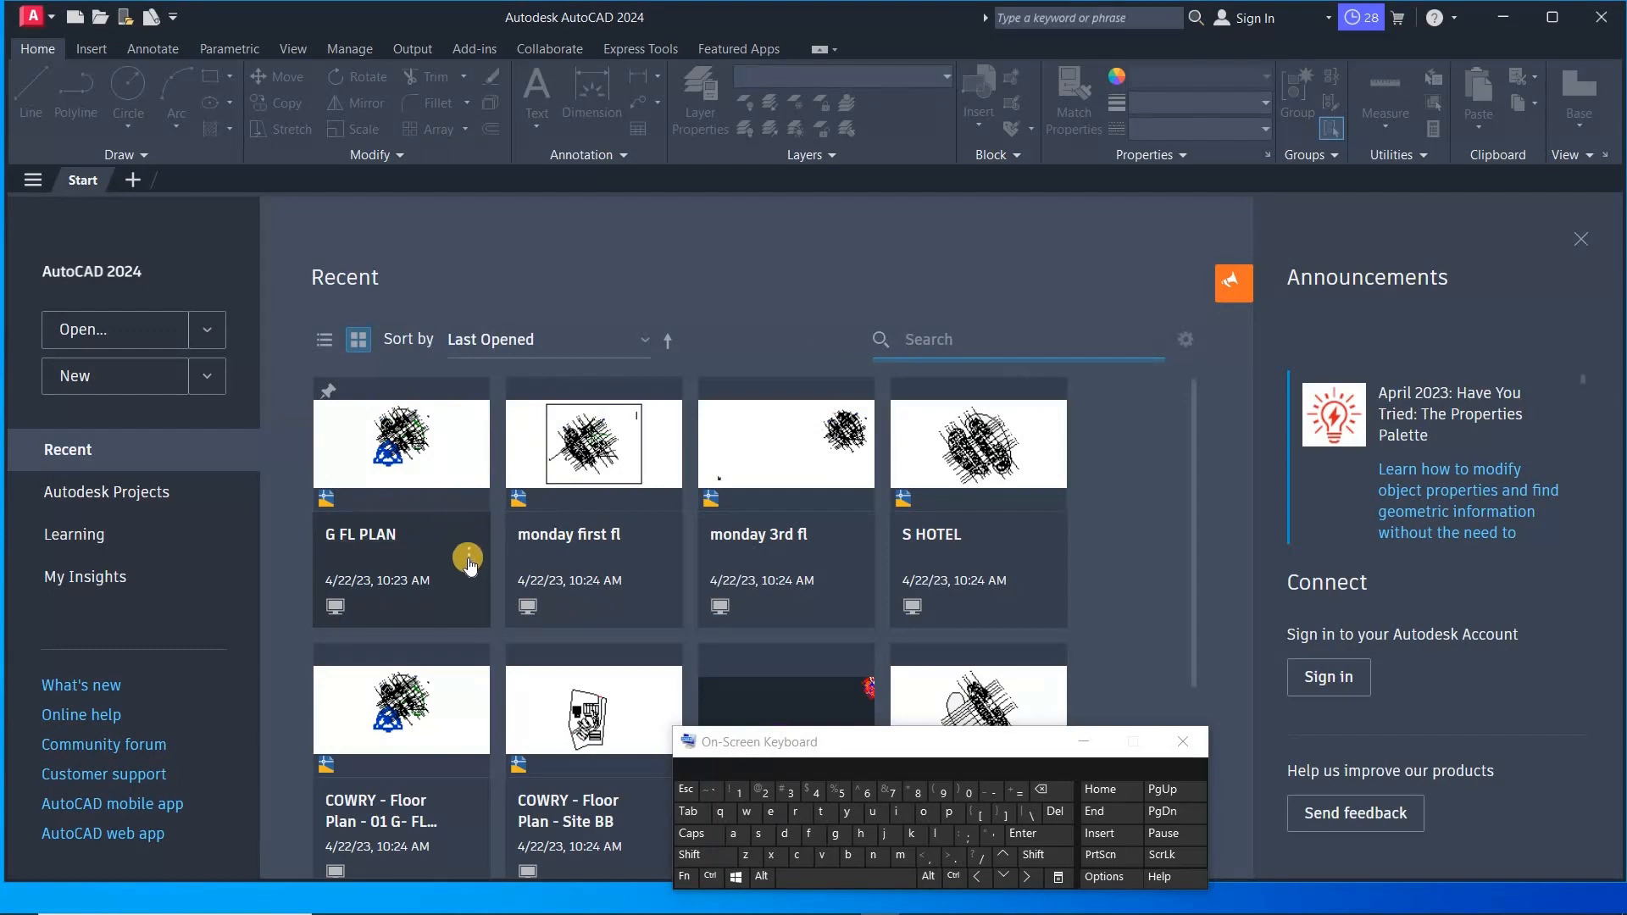
# - Pin the G FL PLAN drawing in the recent list and open it
pyautogui.click(329, 392)
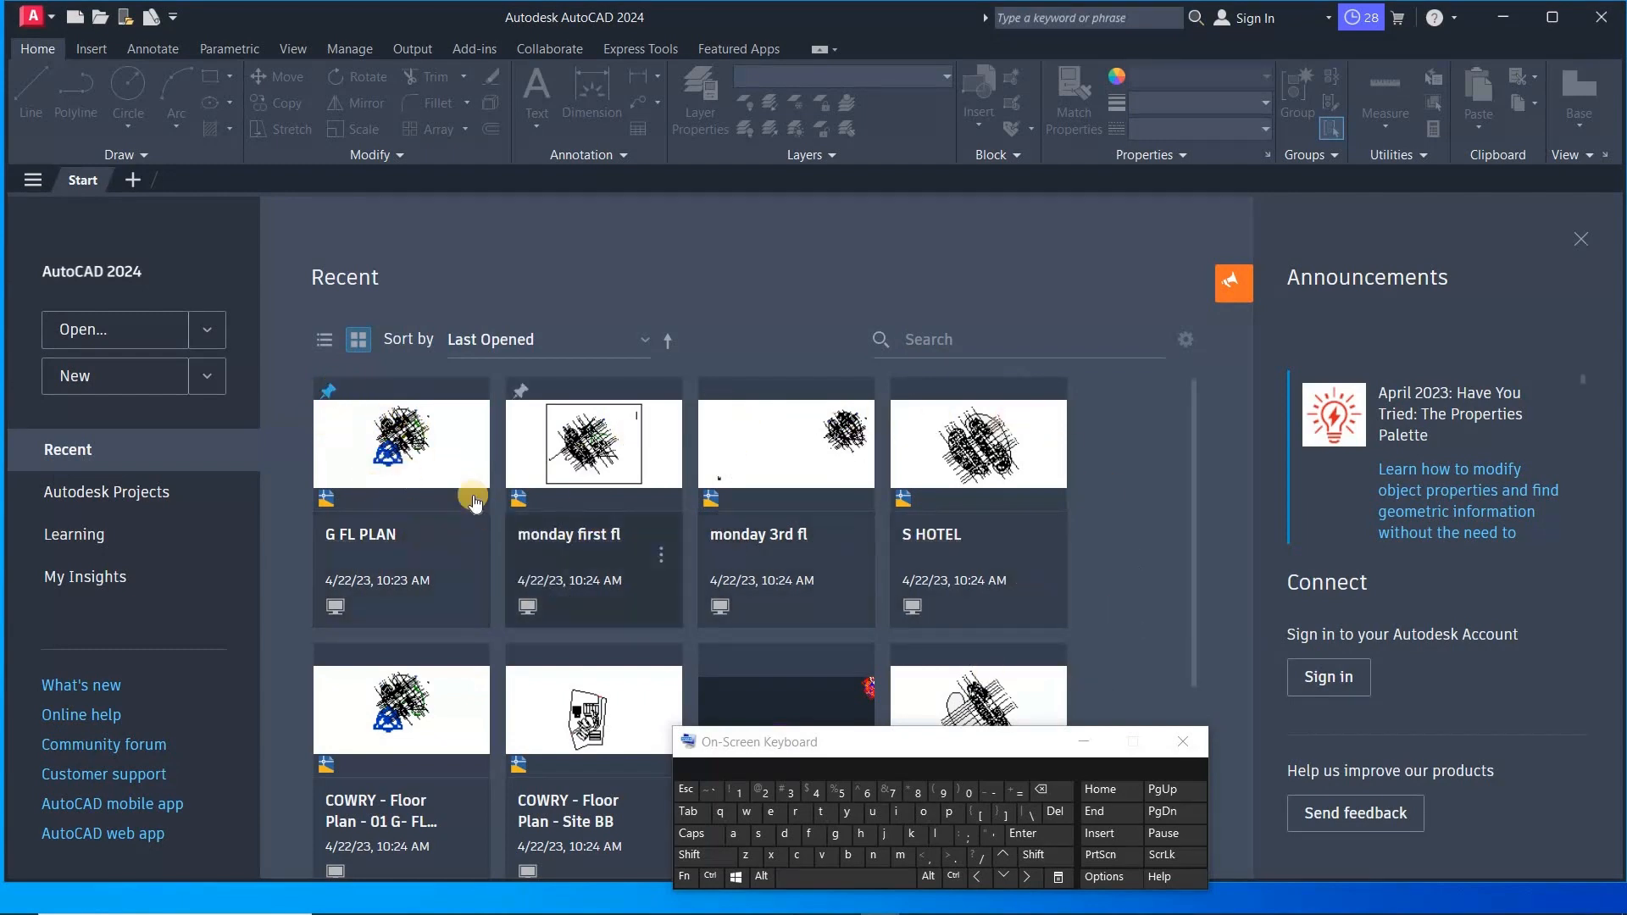
pyautogui.click(334, 610)
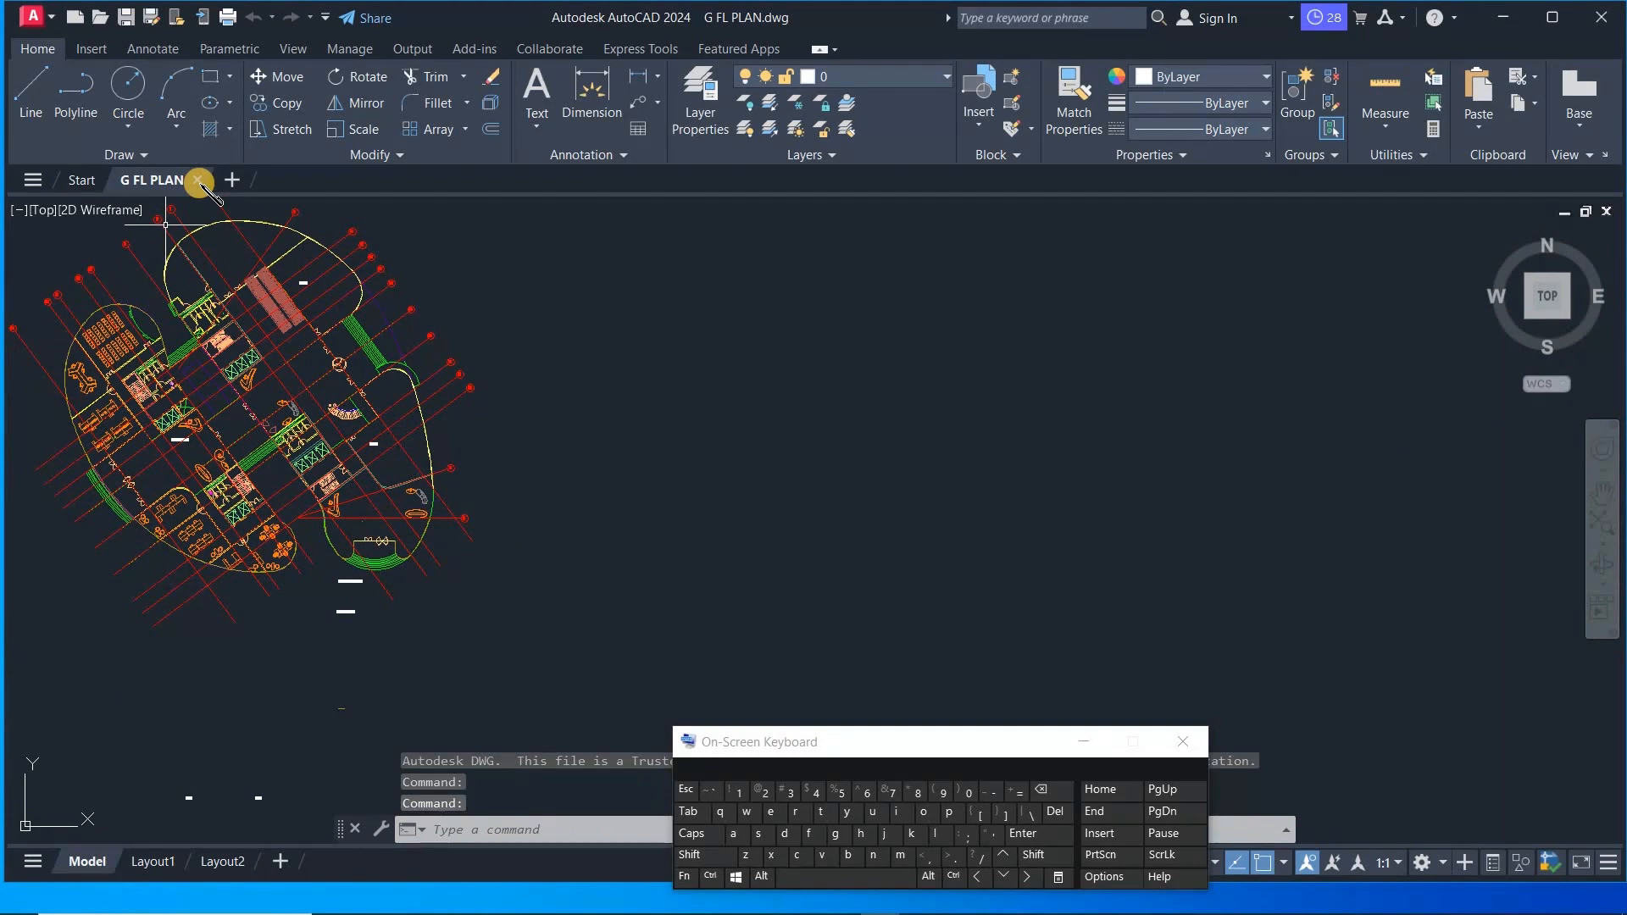
# - Close the G FL PLAN drawing tab to return to the Start tab
pyautogui.click(199, 183)
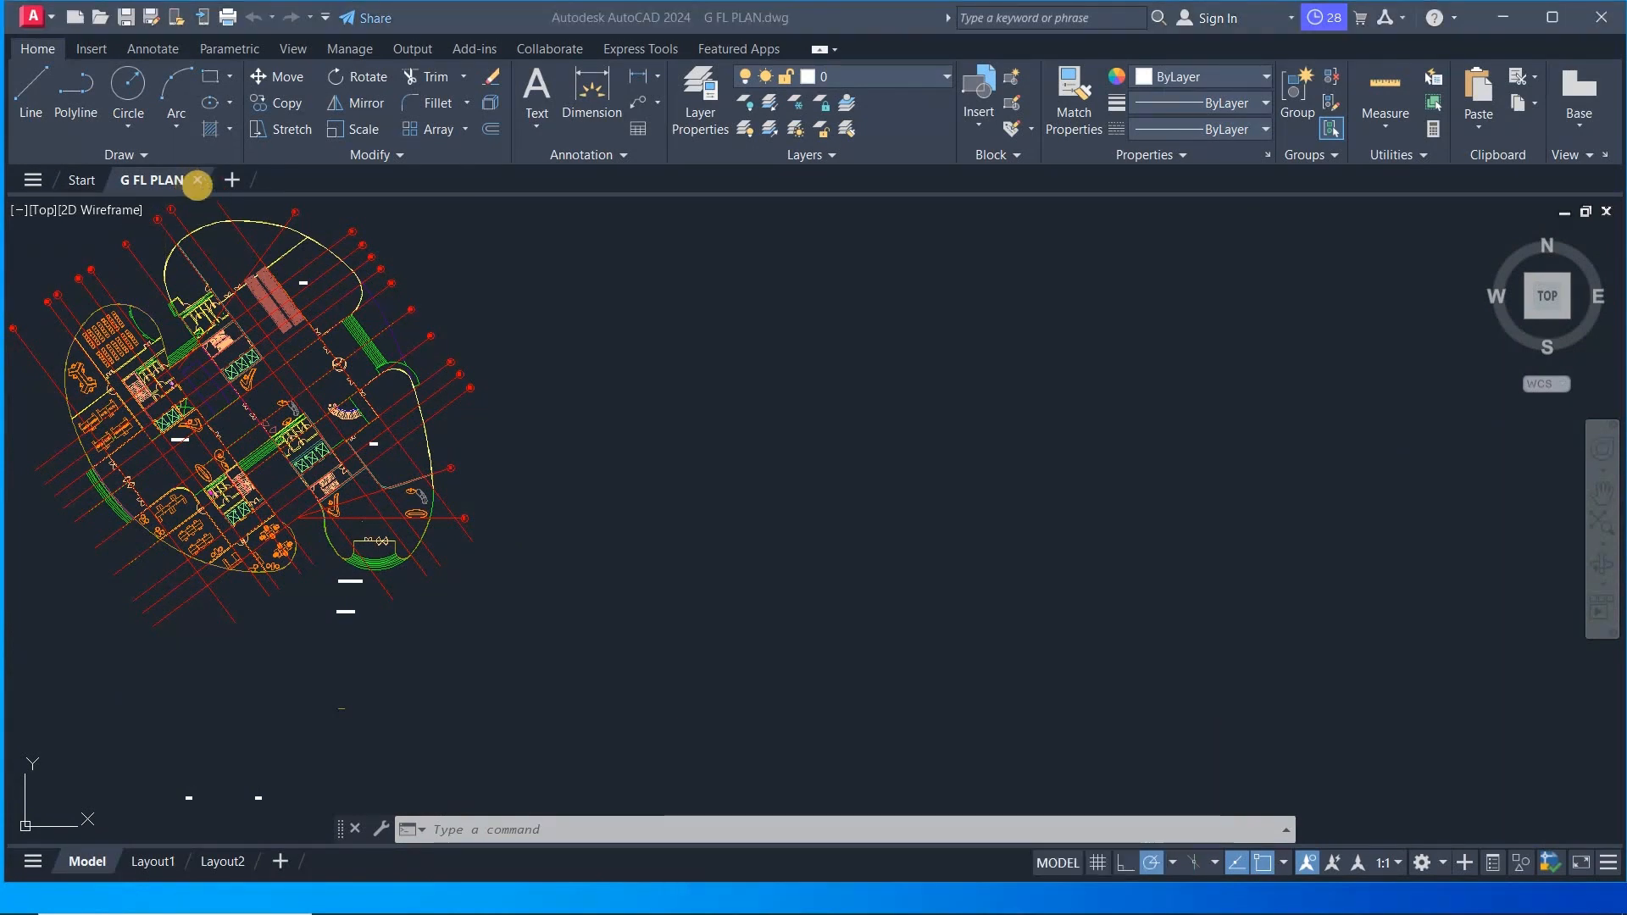
pyautogui.moveTo(198, 183)
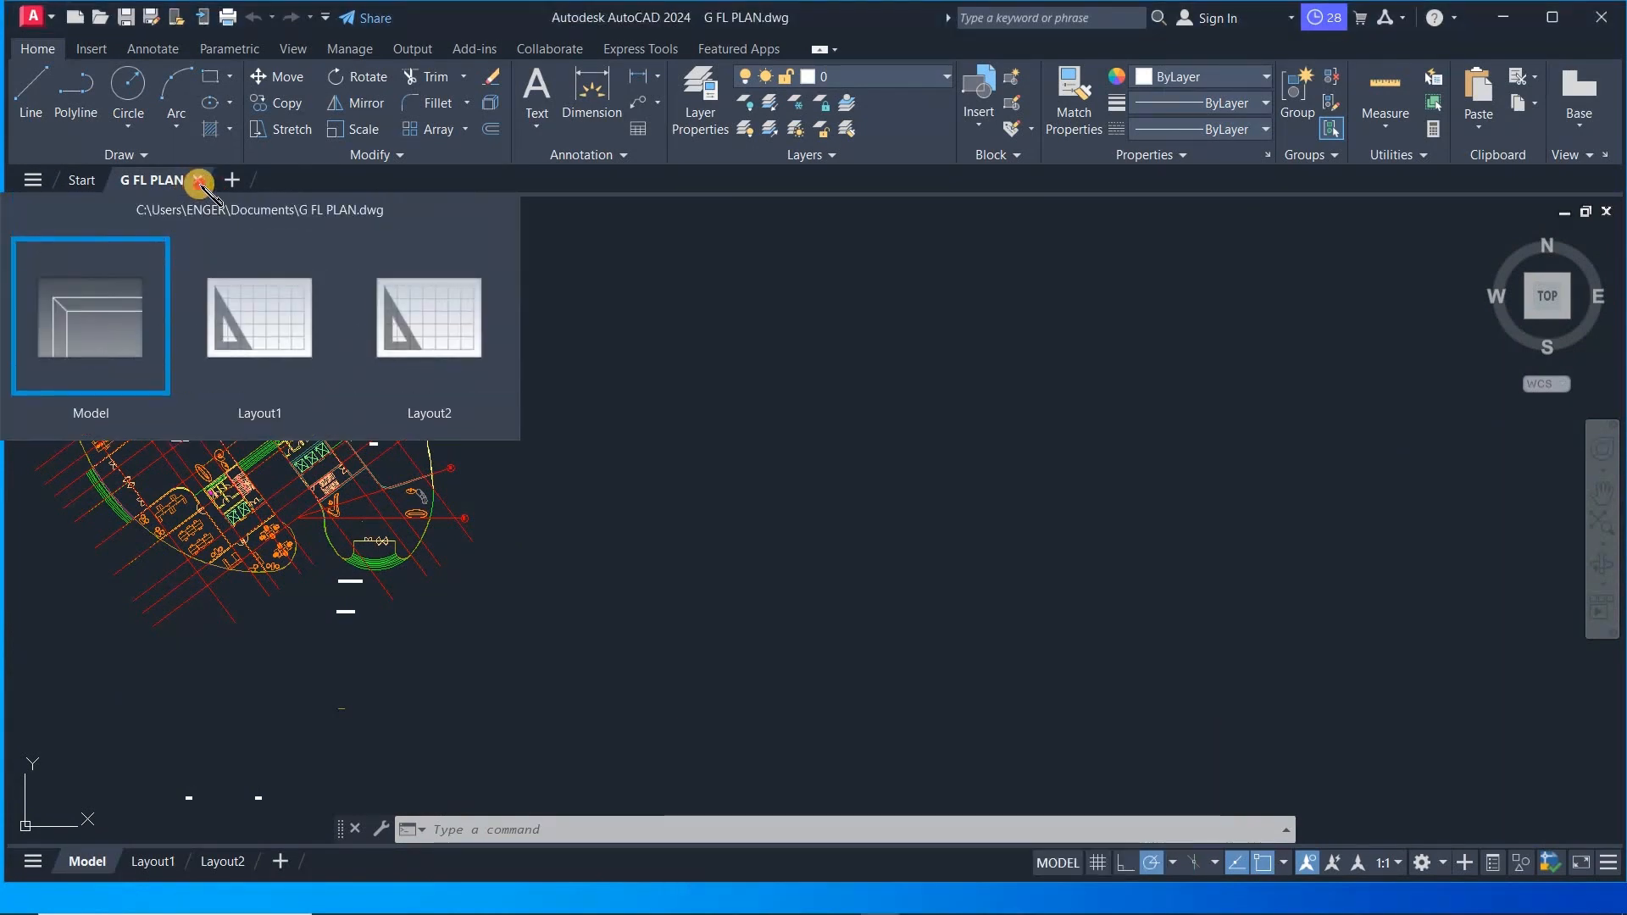
pyautogui.click(199, 182)
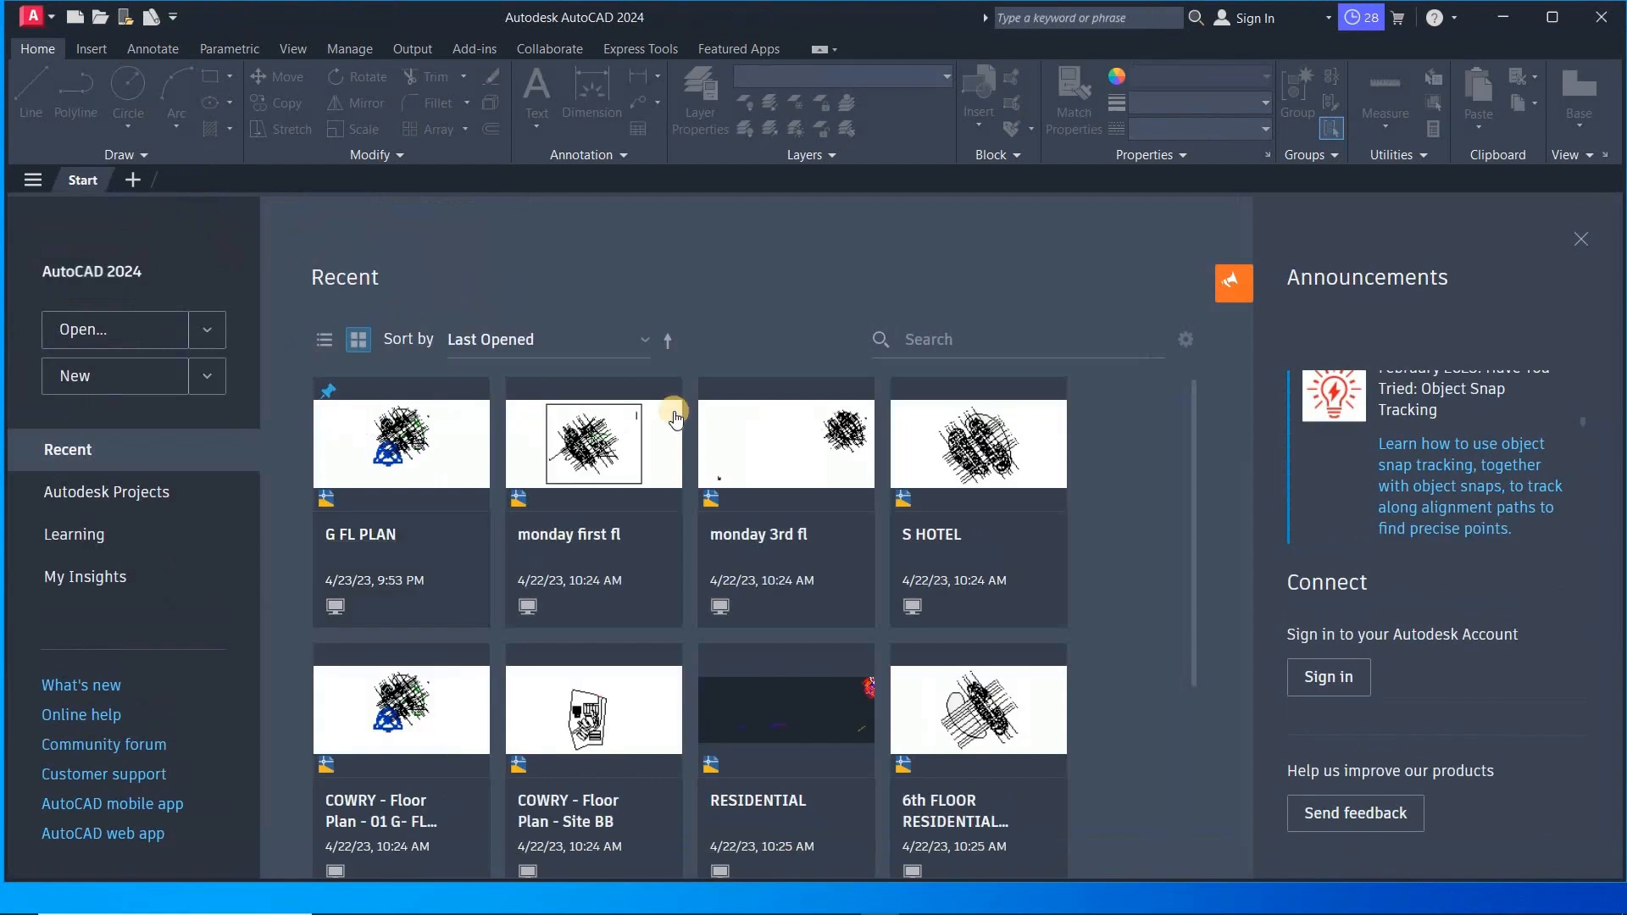
# - Scroll through the Announcements feed on the Start tab
pyautogui.scroll(1, 1445, 434)
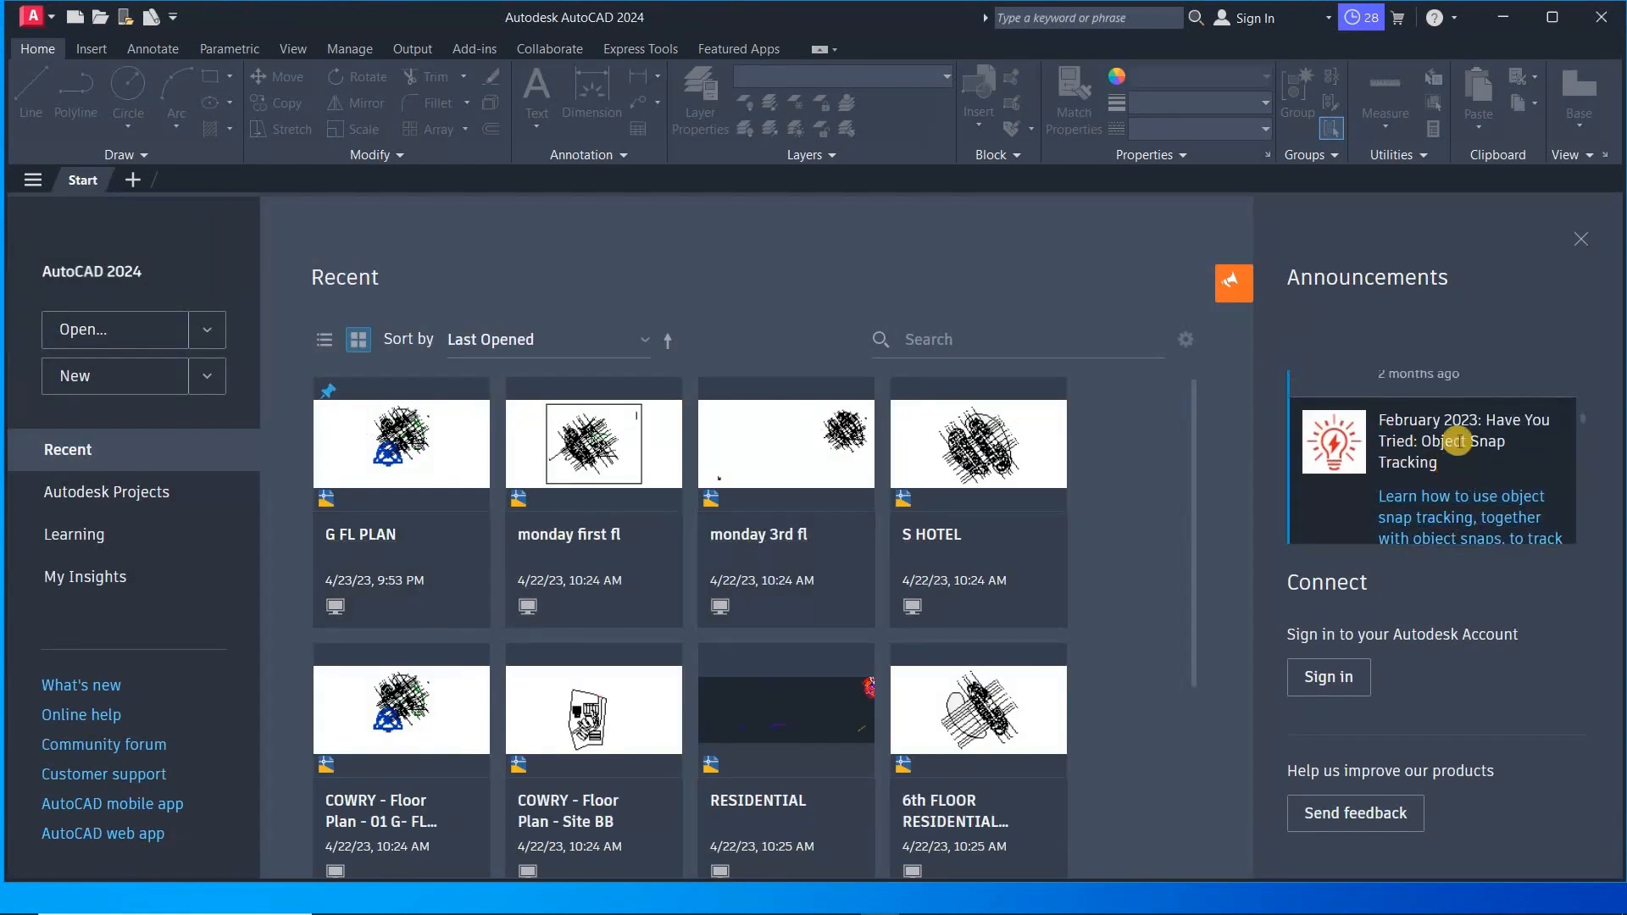
pyautogui.scroll(2, 1449, 433)
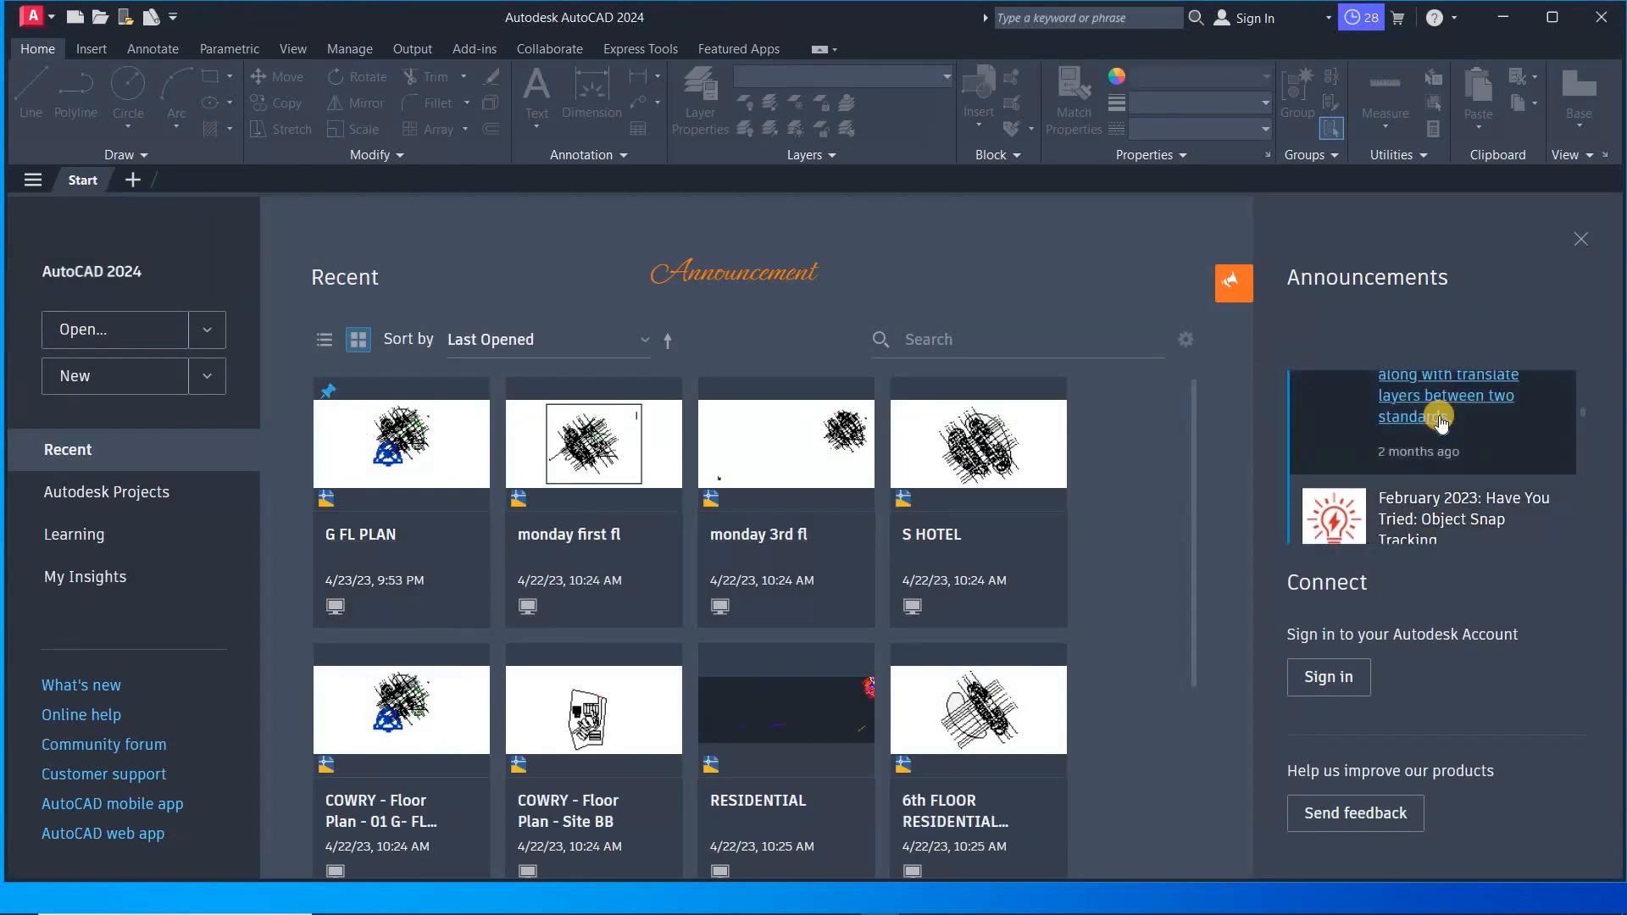
pyautogui.scroll(6, 1445, 428)
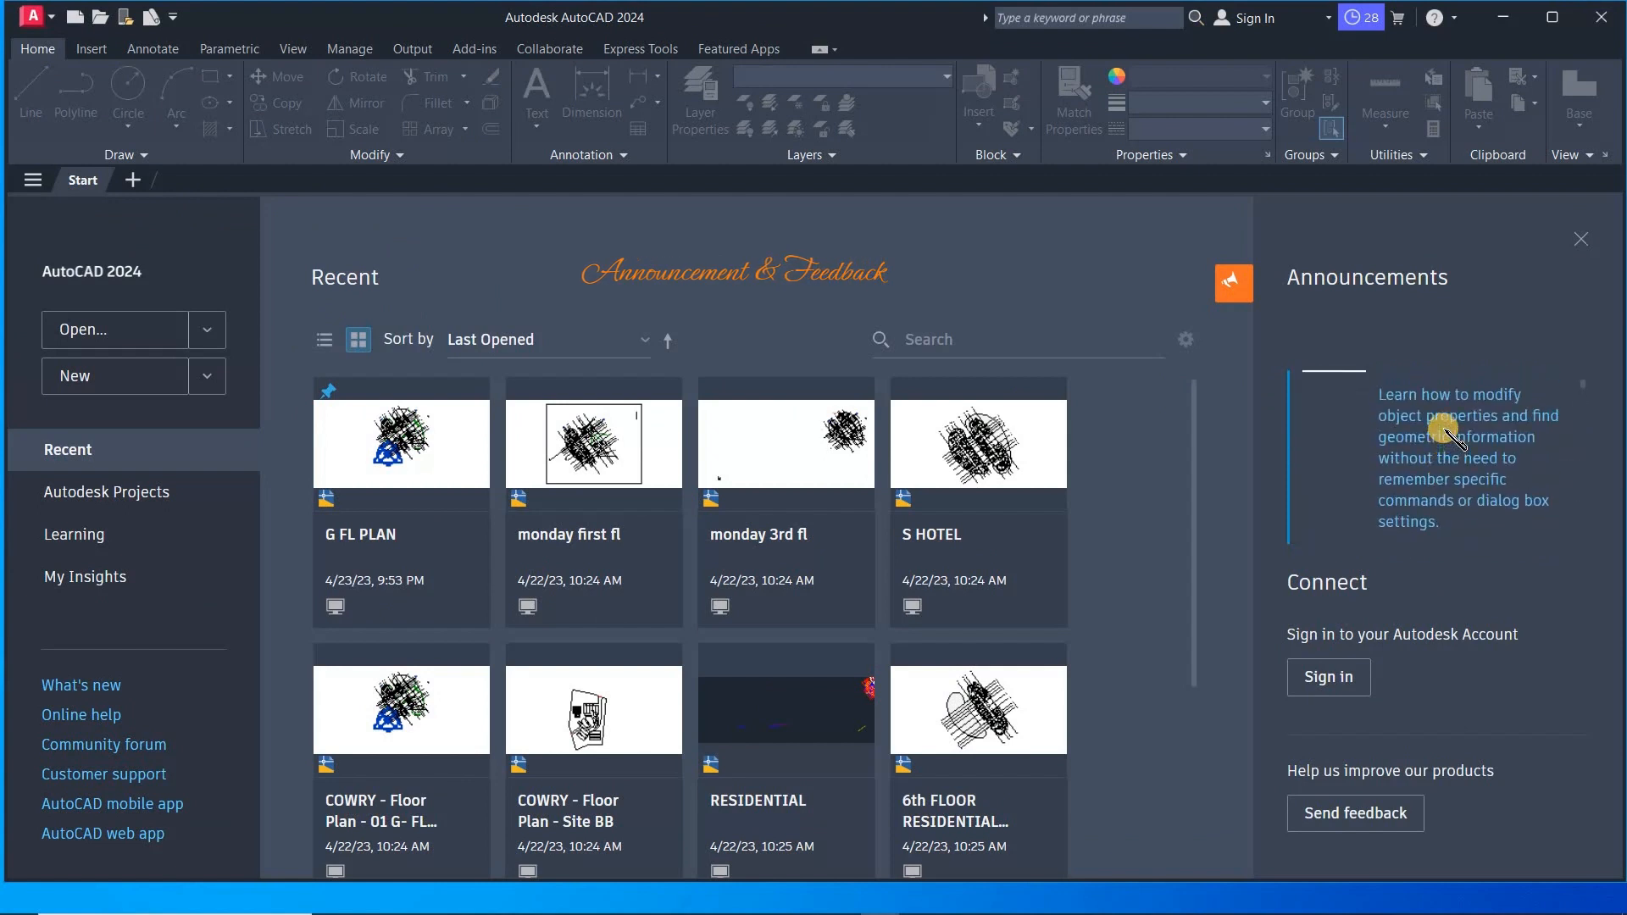
pyautogui.scroll(2, 1446, 430)
pyautogui.scroll(-5, 1447, 454)
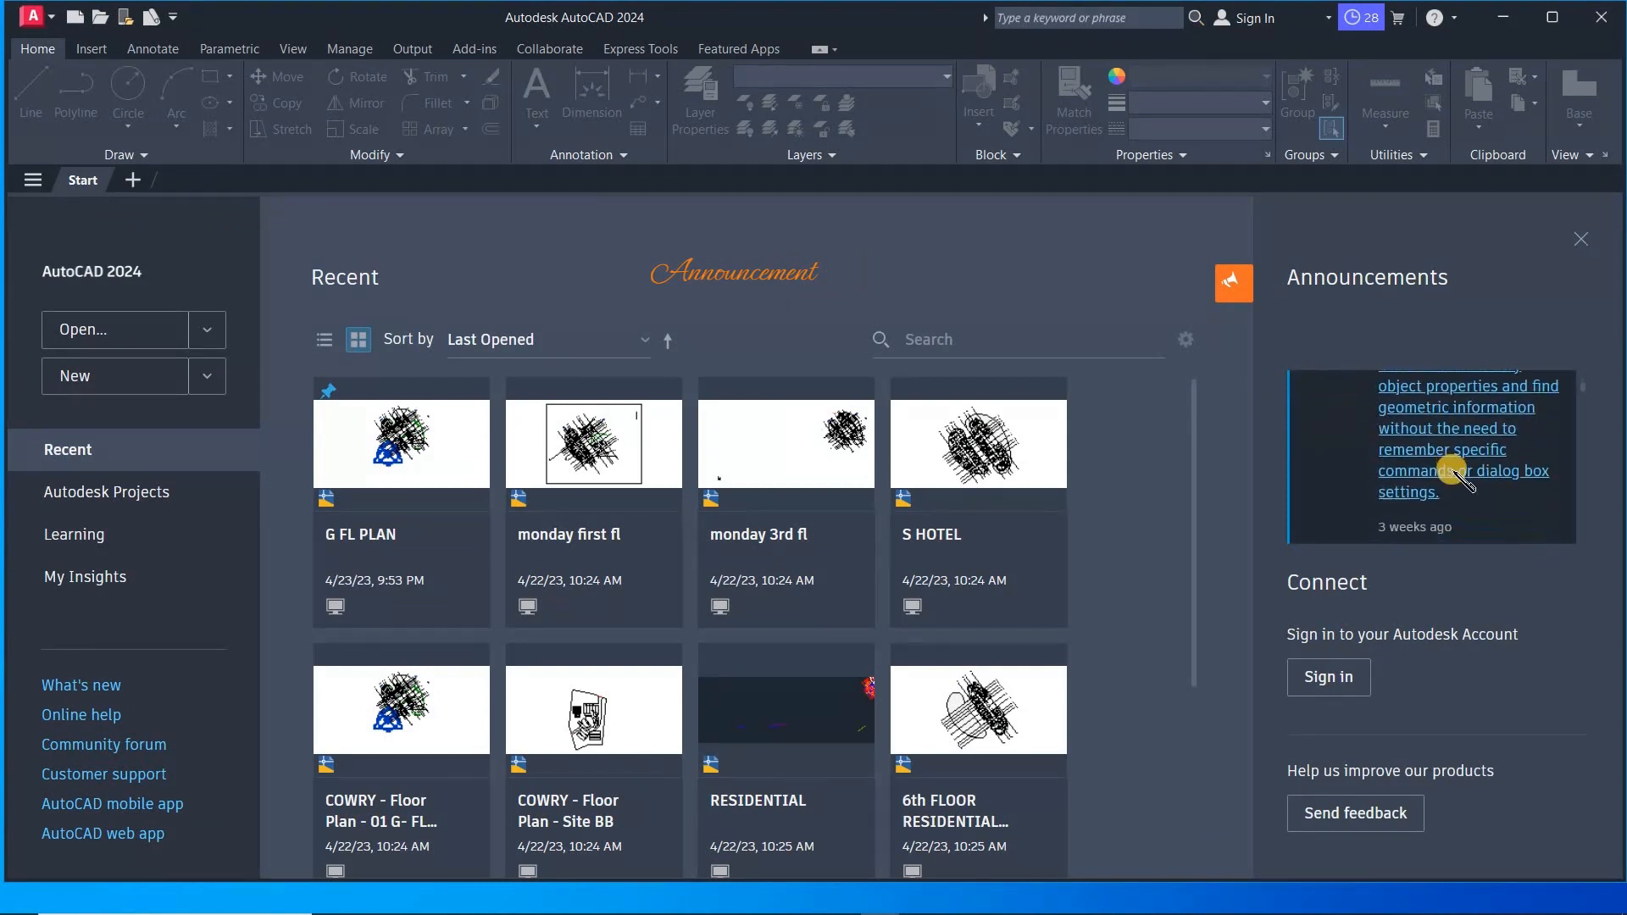
# - Start a new blank drawing in its own file tab from the Start tab
pyautogui.scroll(-5, 1454, 479)
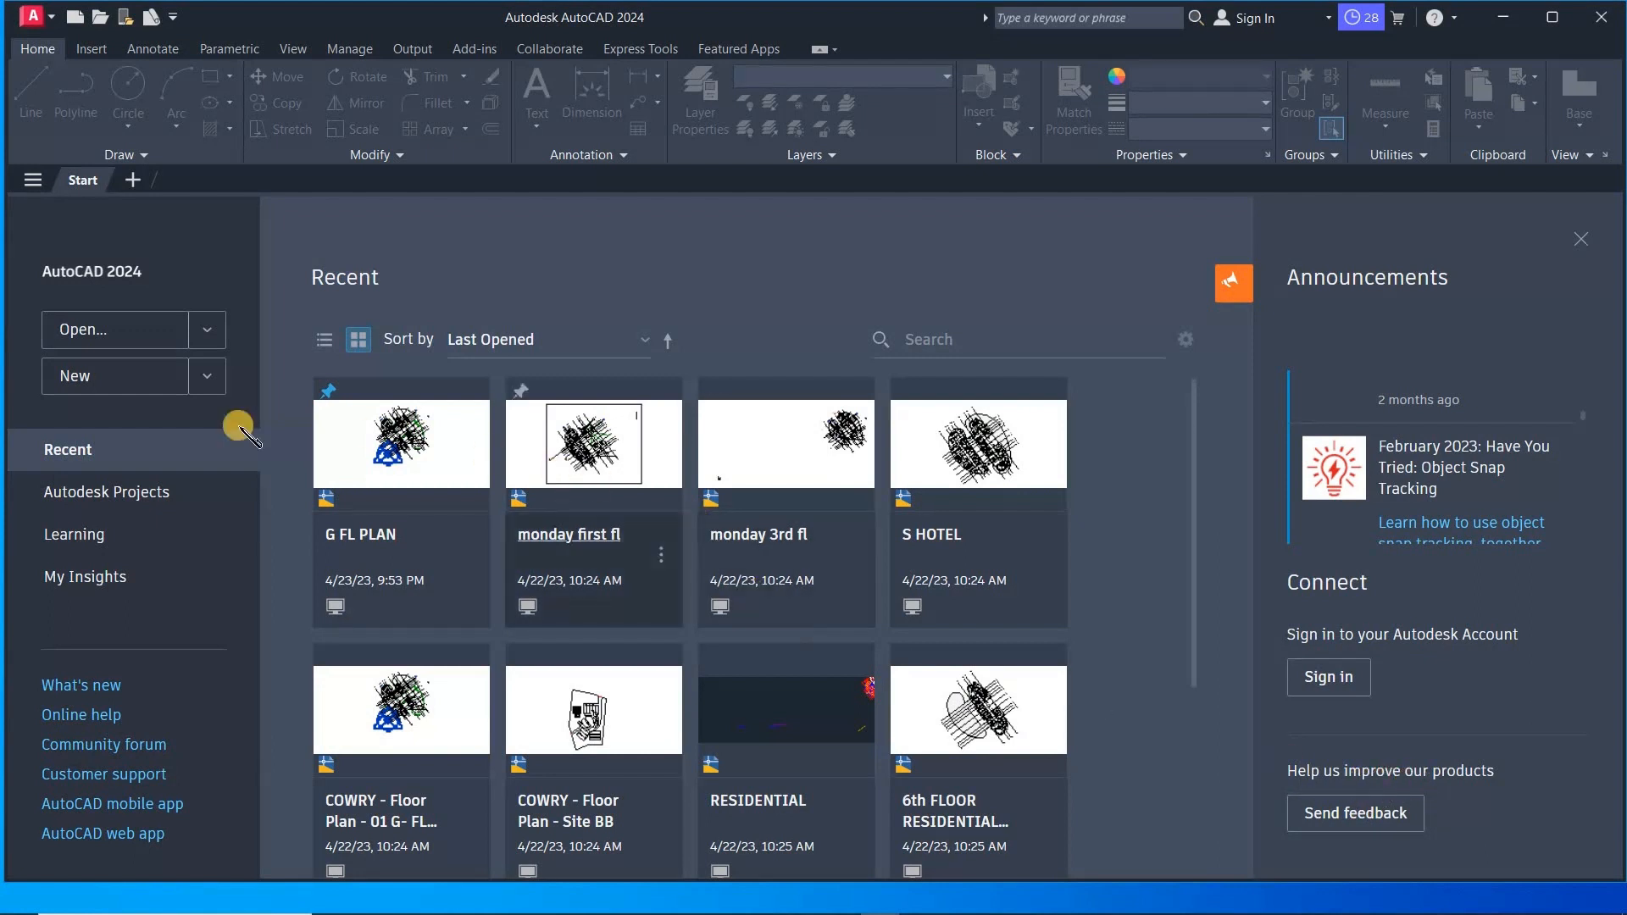
pyautogui.click(86, 494)
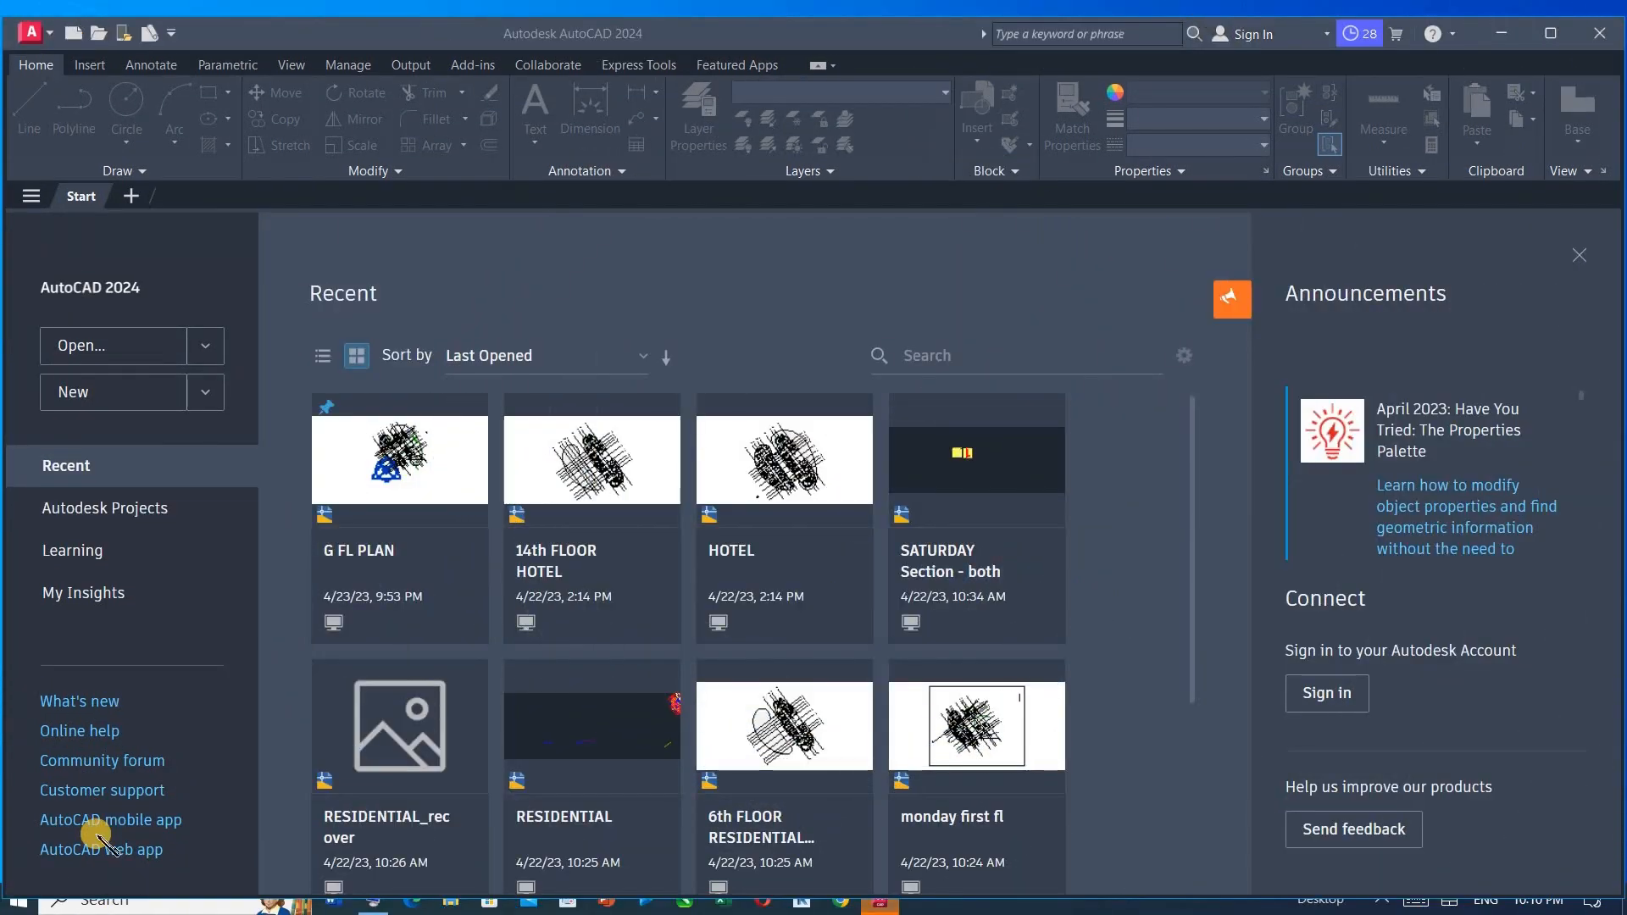
pyautogui.click(131, 197)
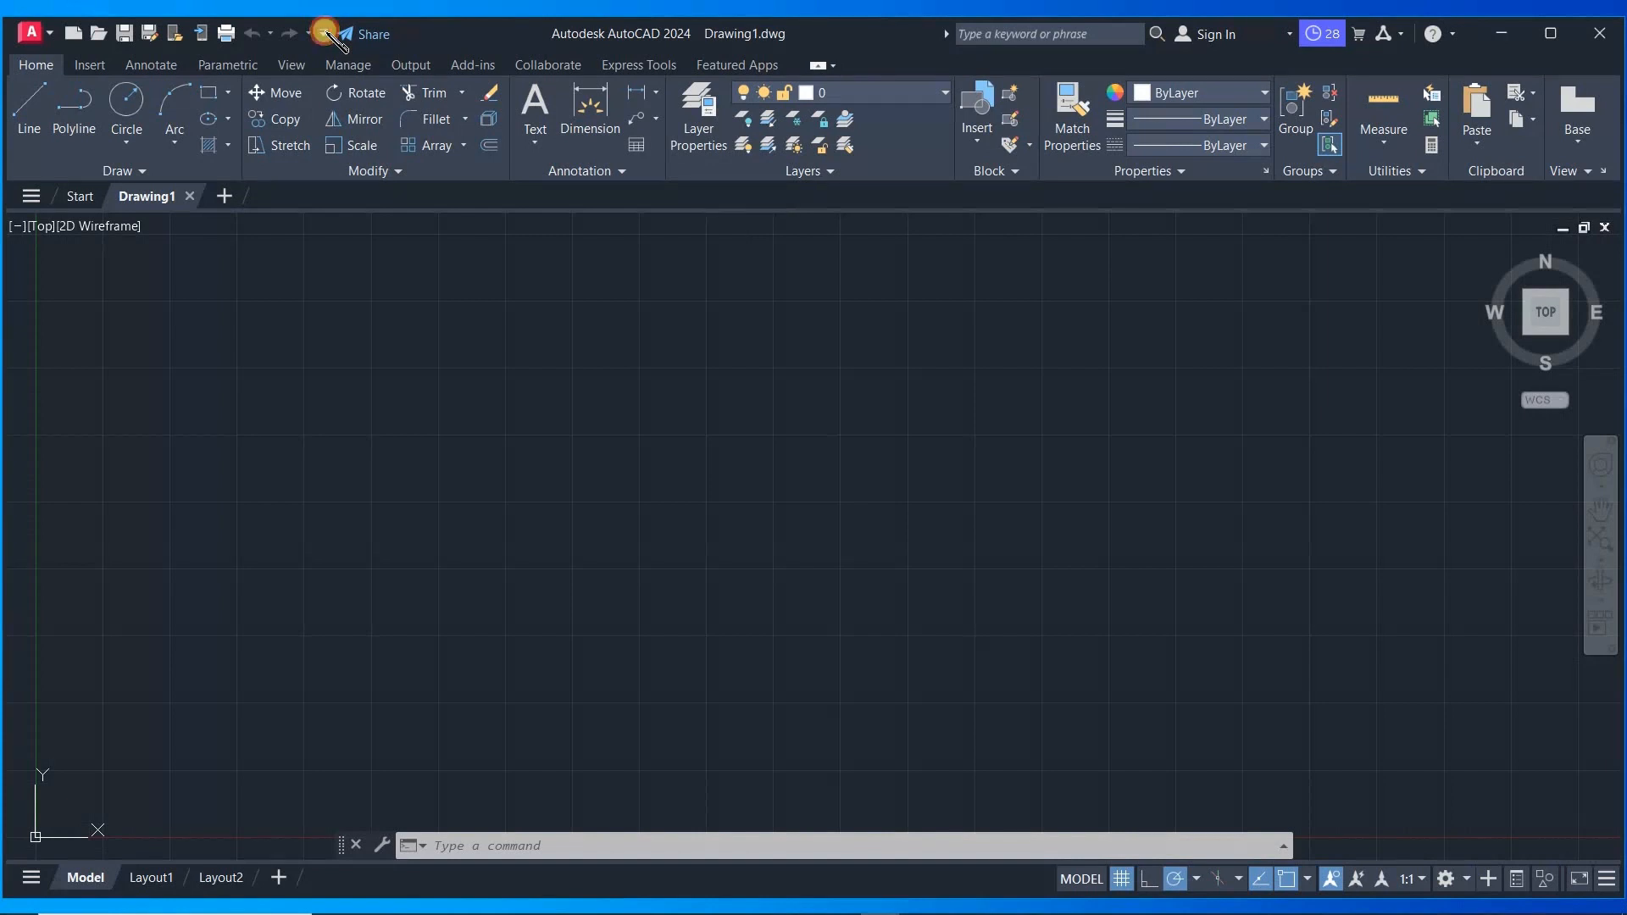
# - Add the Render command to the Quick Access Toolbar through its customize list
pyautogui.click(324, 33)
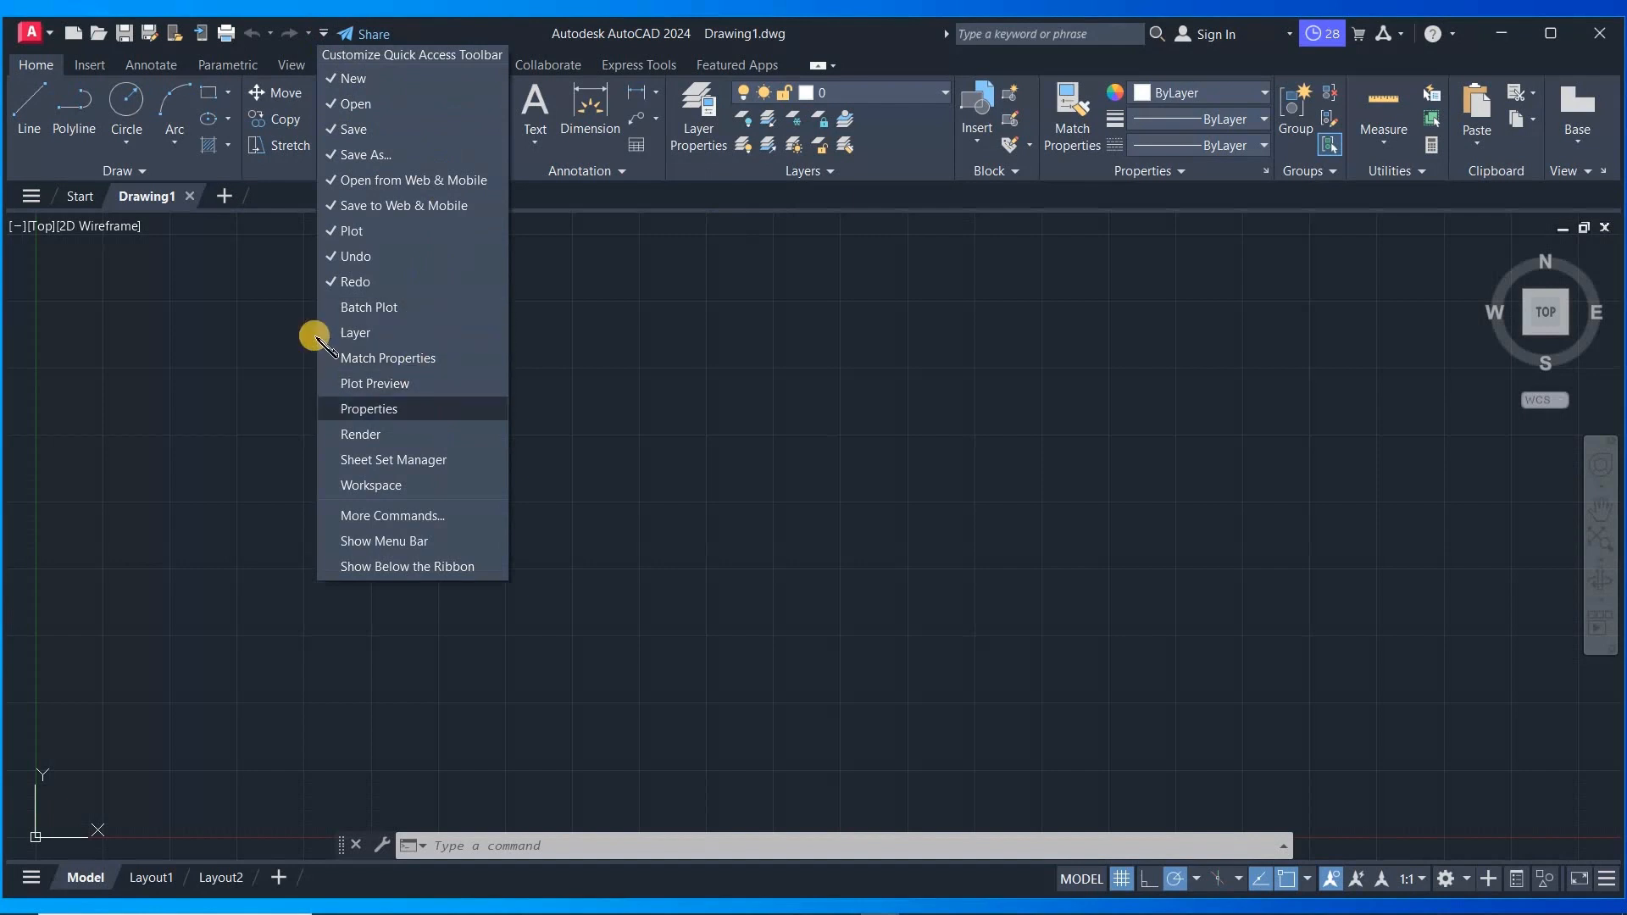
pyautogui.click(444, 38)
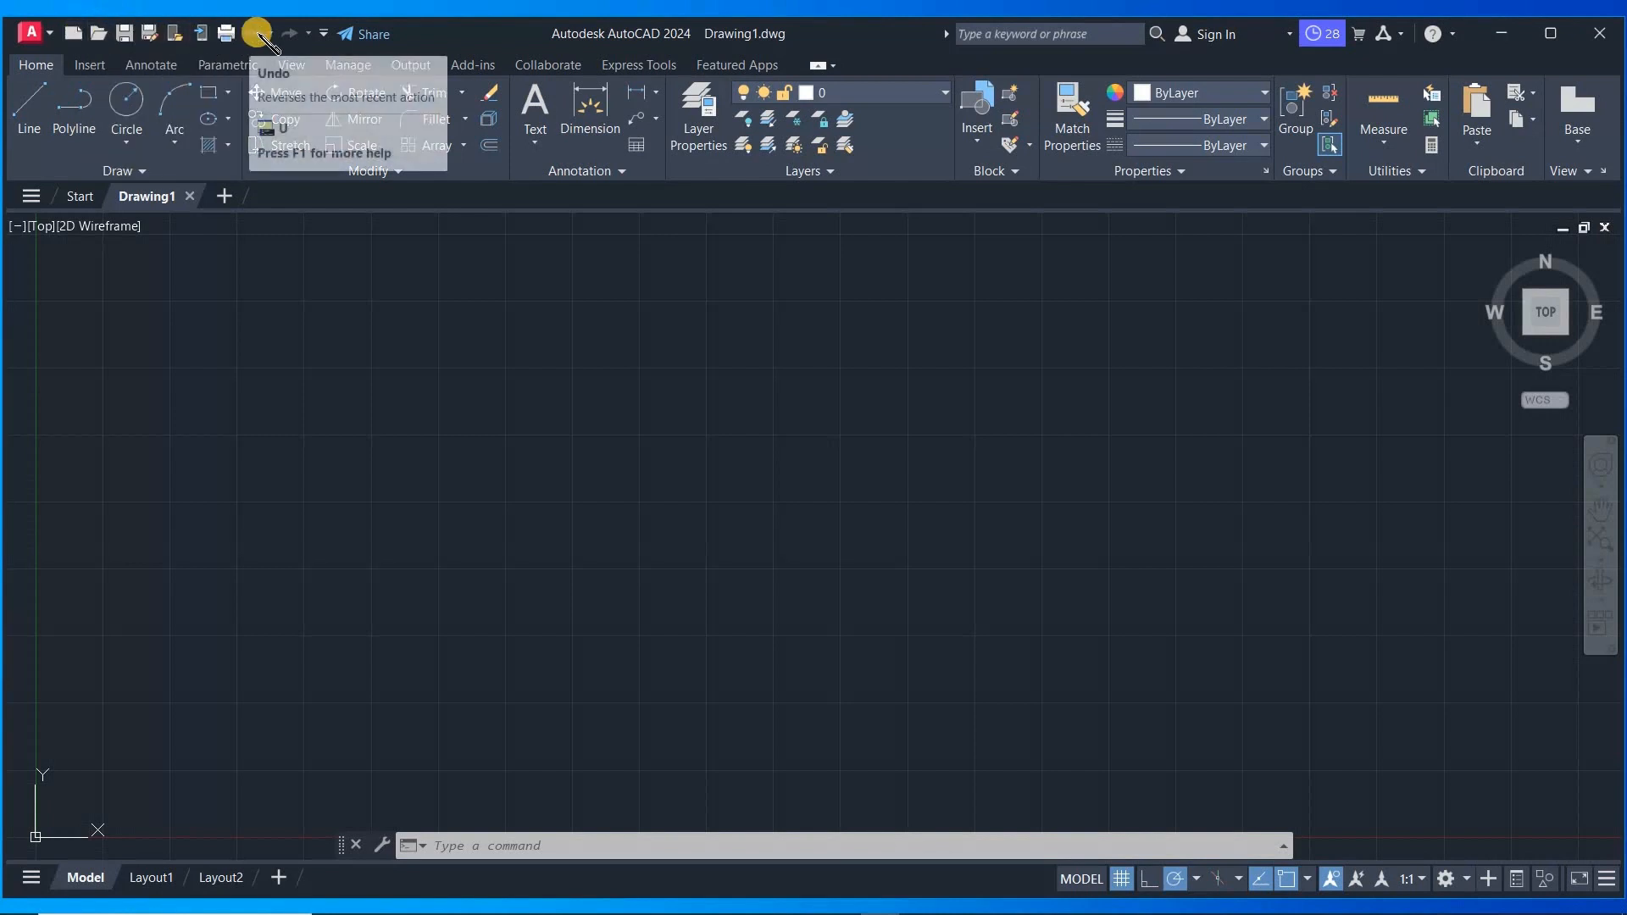
pyautogui.click(324, 34)
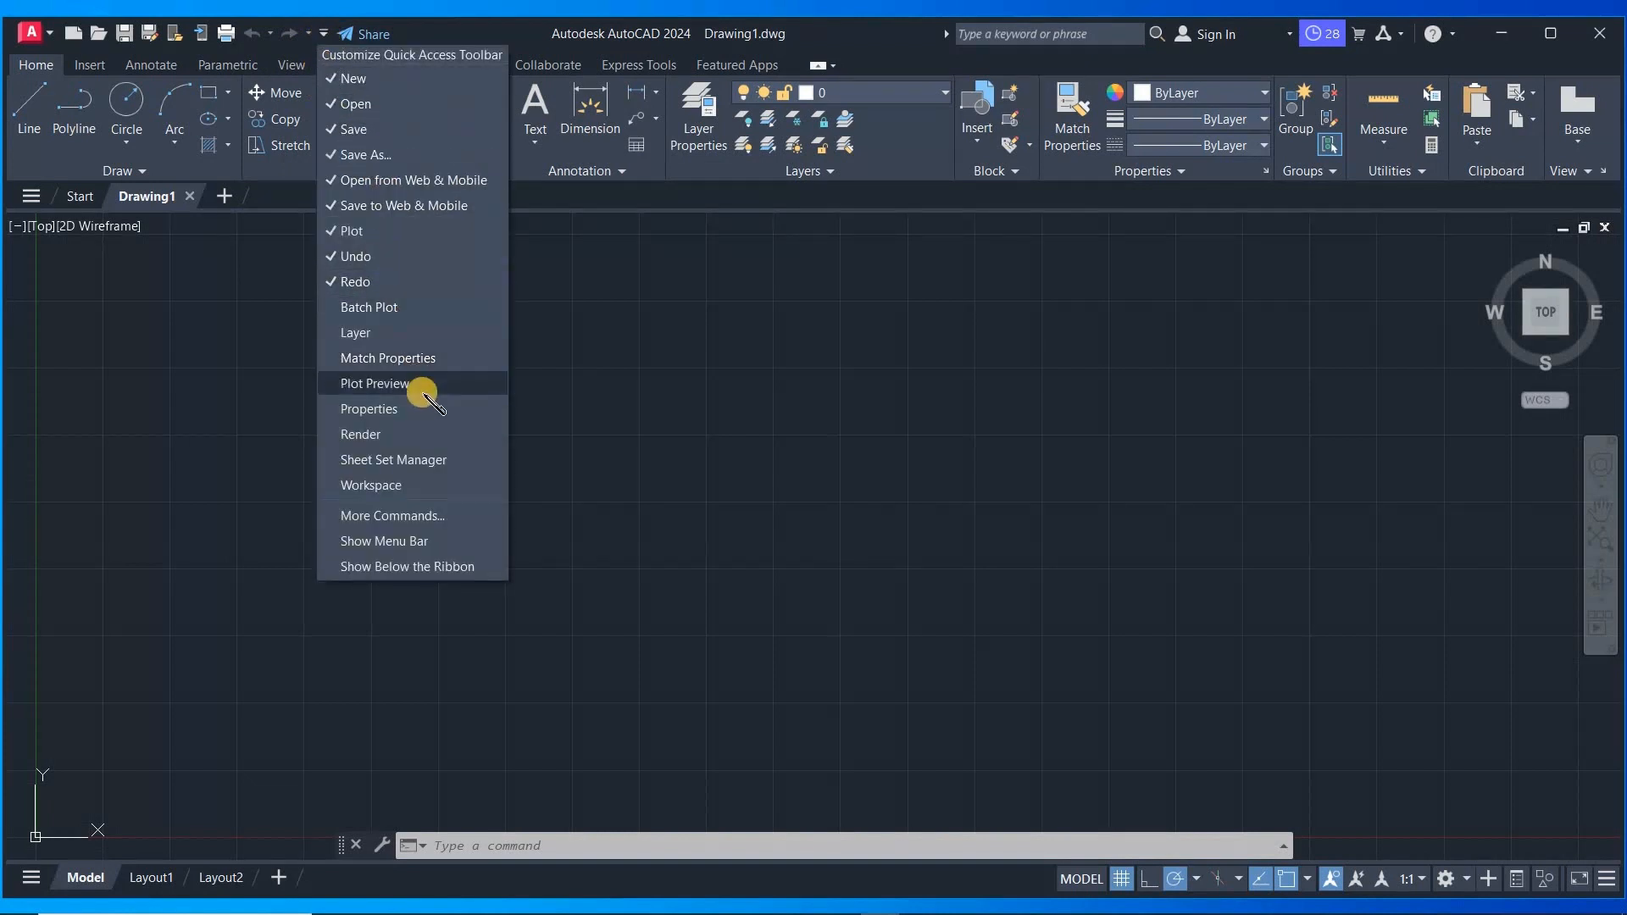
pyautogui.click(401, 434)
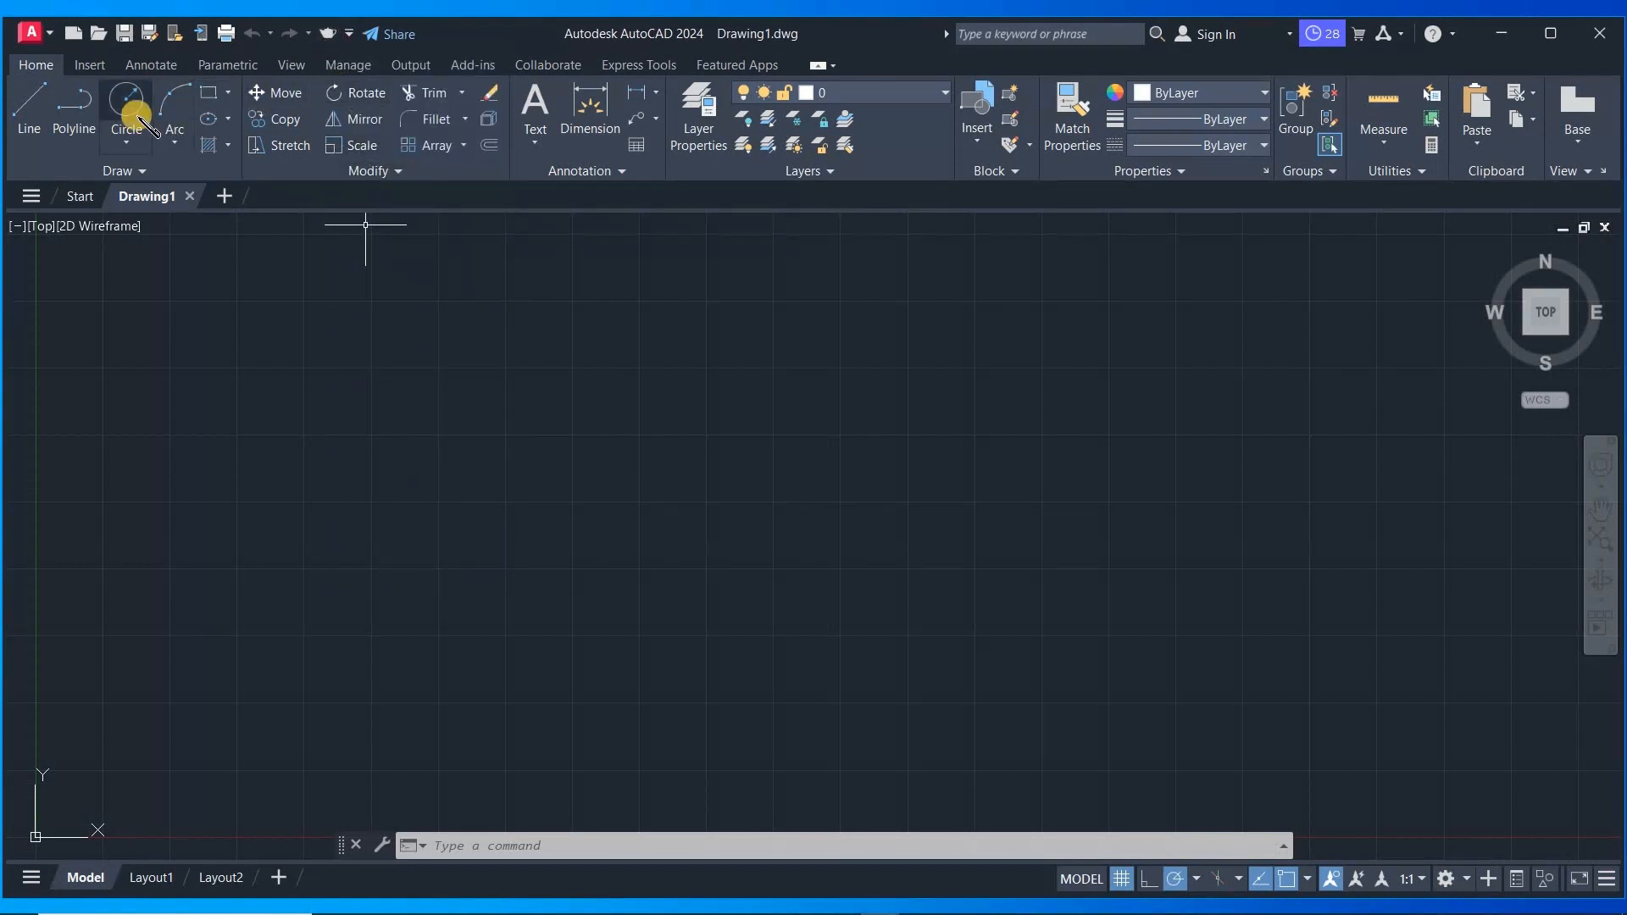
# - Add the Copy and Mirror commands from the ribbon to the Quick Access Toolbar
pyautogui.rightClick(275, 125)
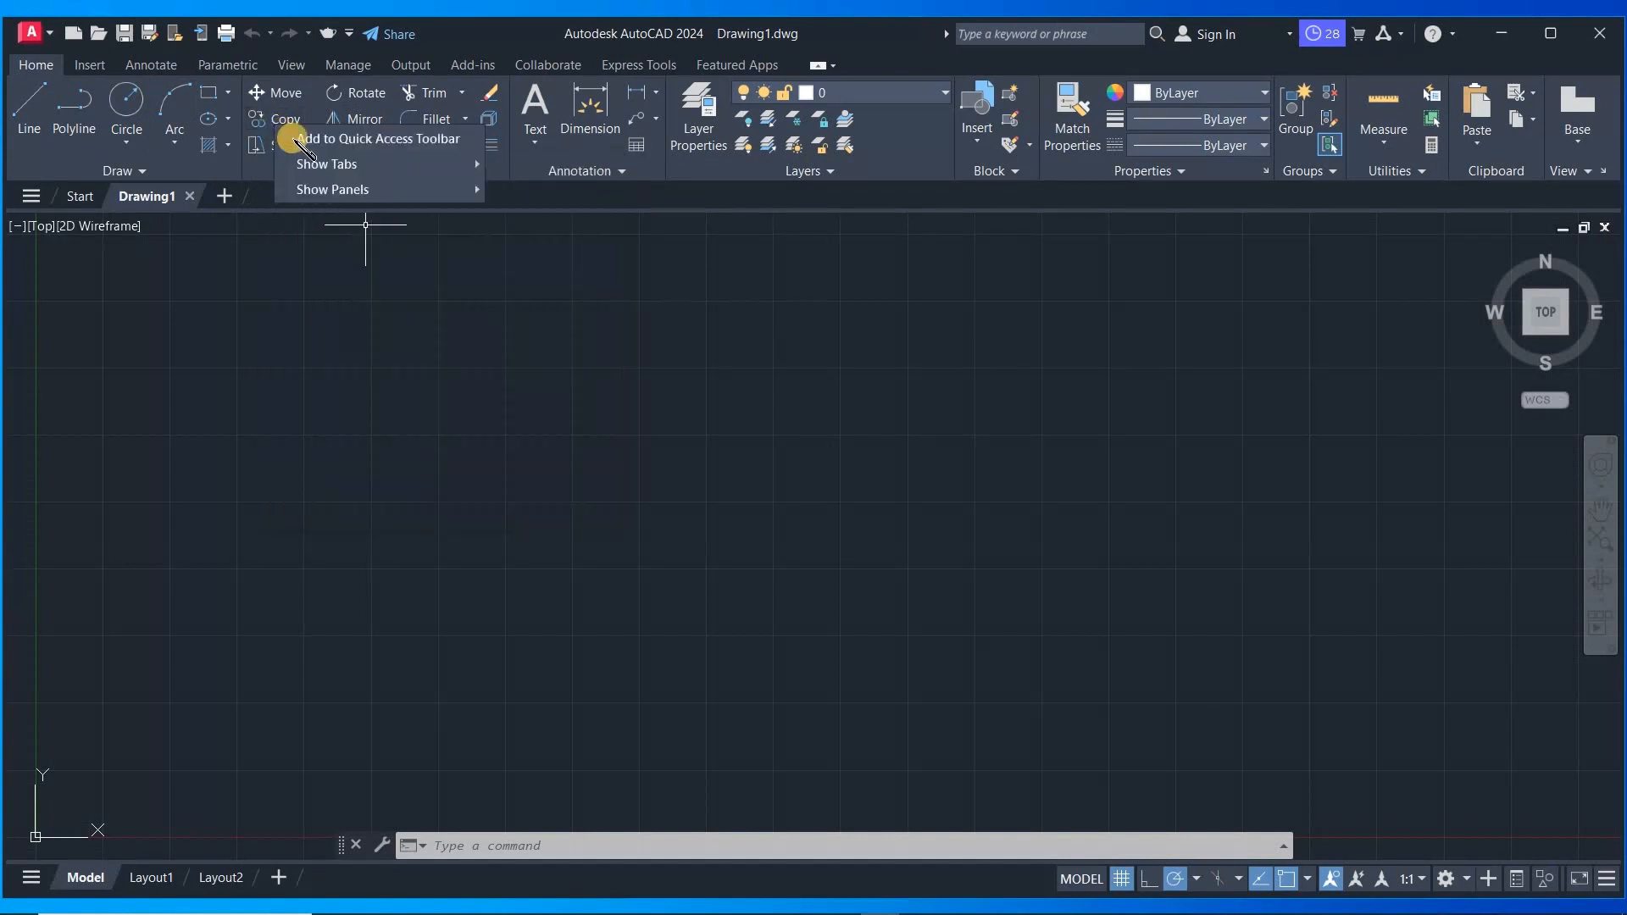
pyautogui.click(377, 139)
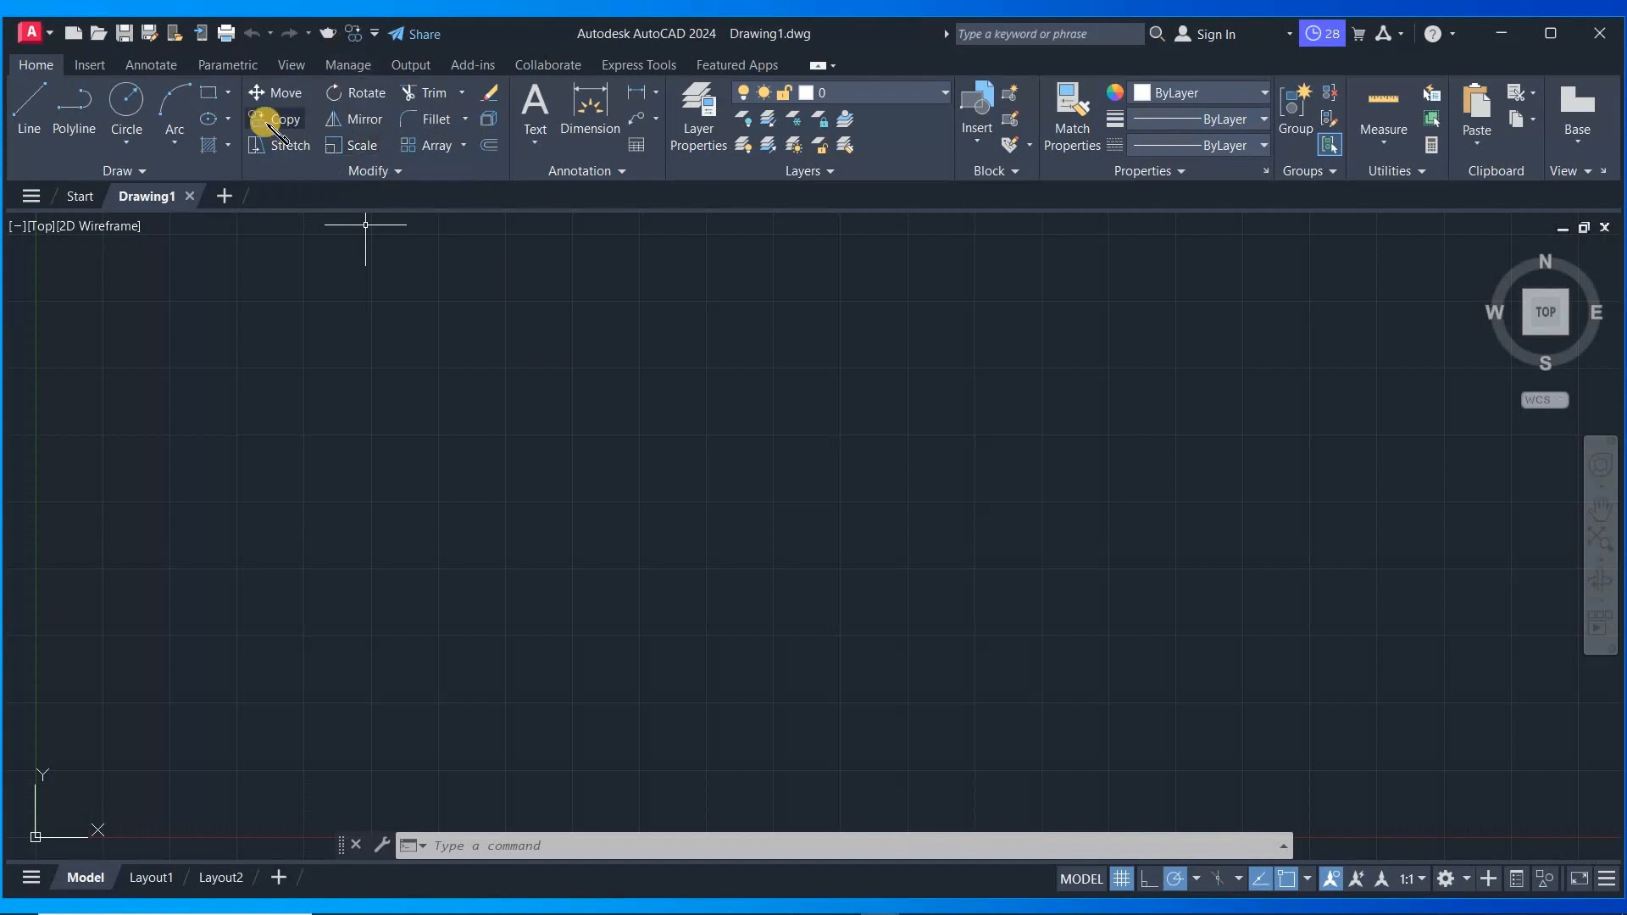
pyautogui.rightClick(352, 127)
pyautogui.click(407, 141)
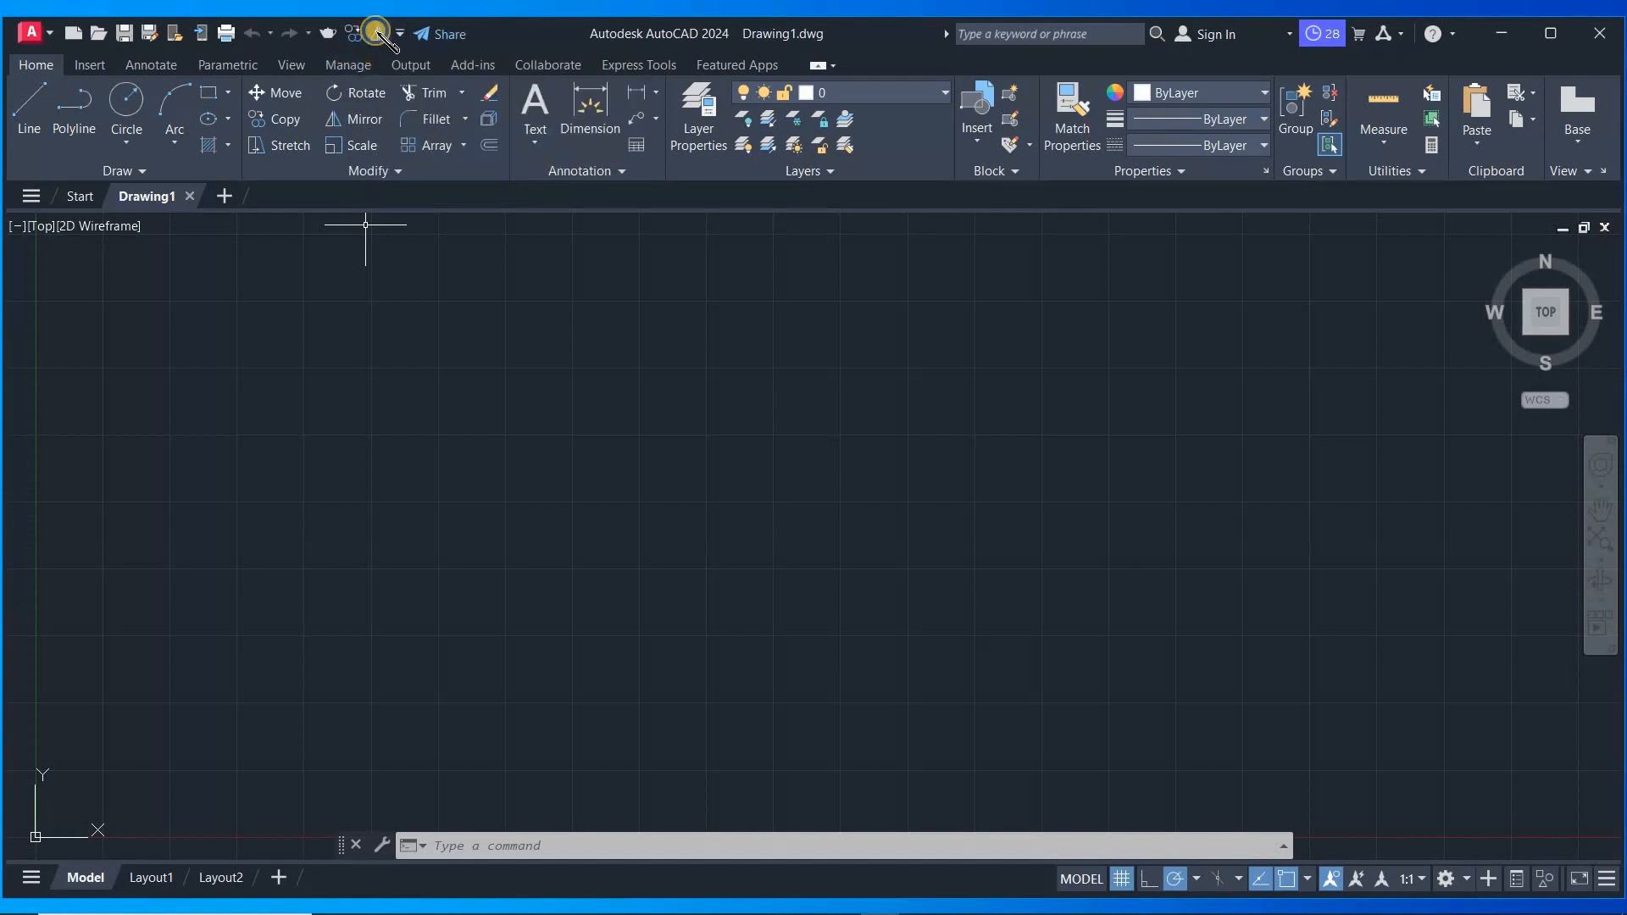
# - Remove the Mirror and Copy commands from the Quick Access Toolbar
pyautogui.rightClick(377, 37)
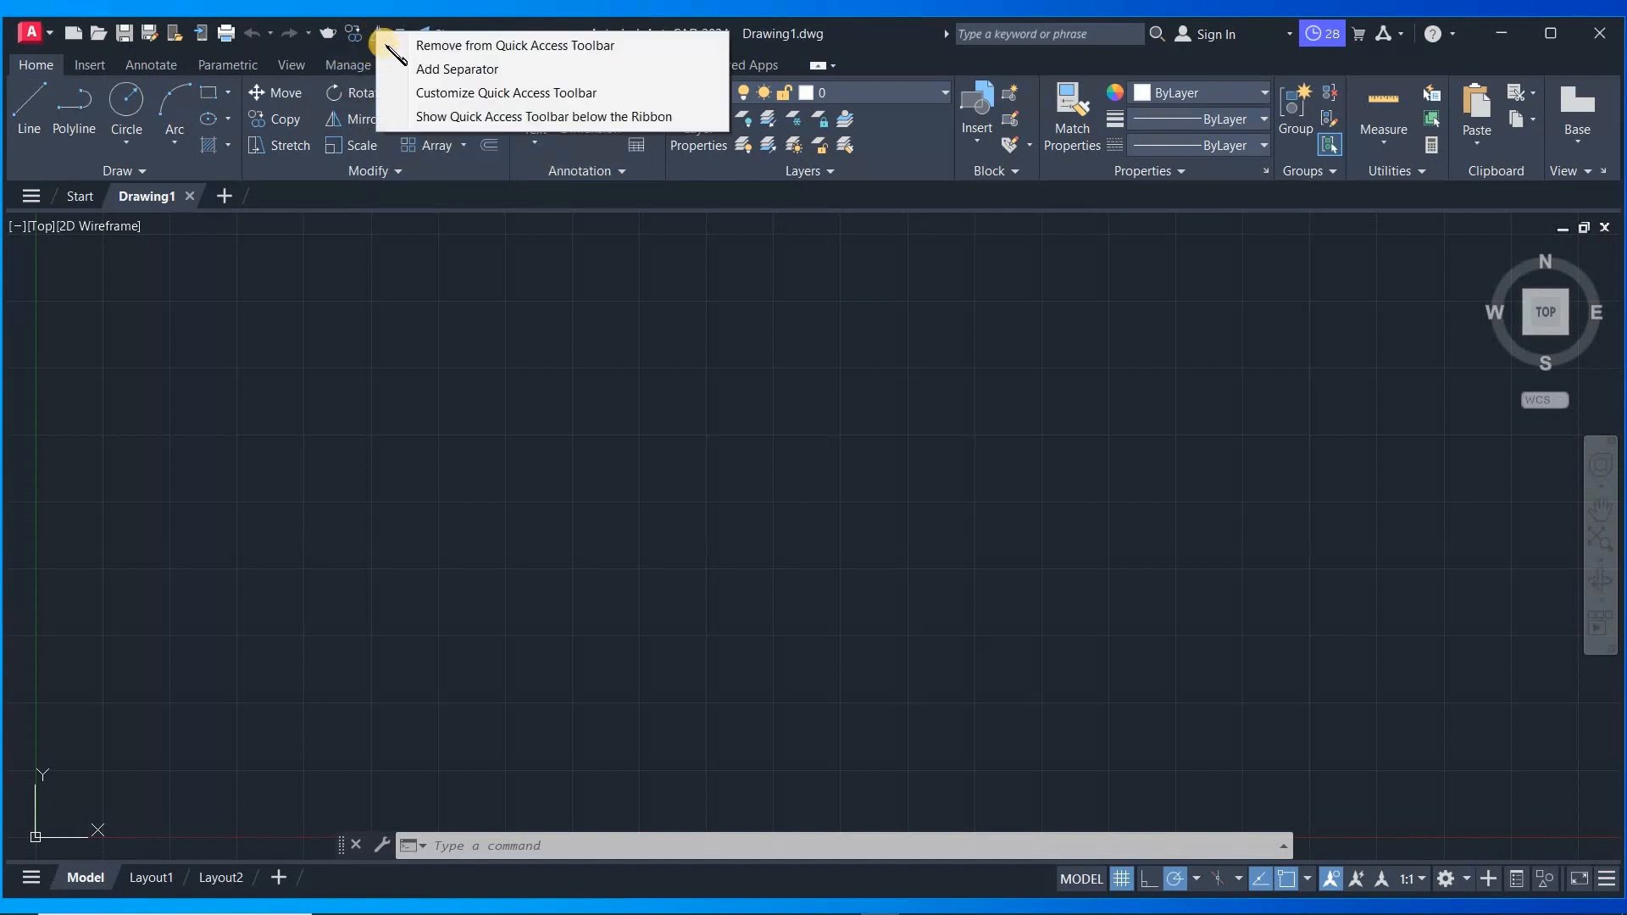
pyautogui.click(490, 46)
pyautogui.rightClick(349, 34)
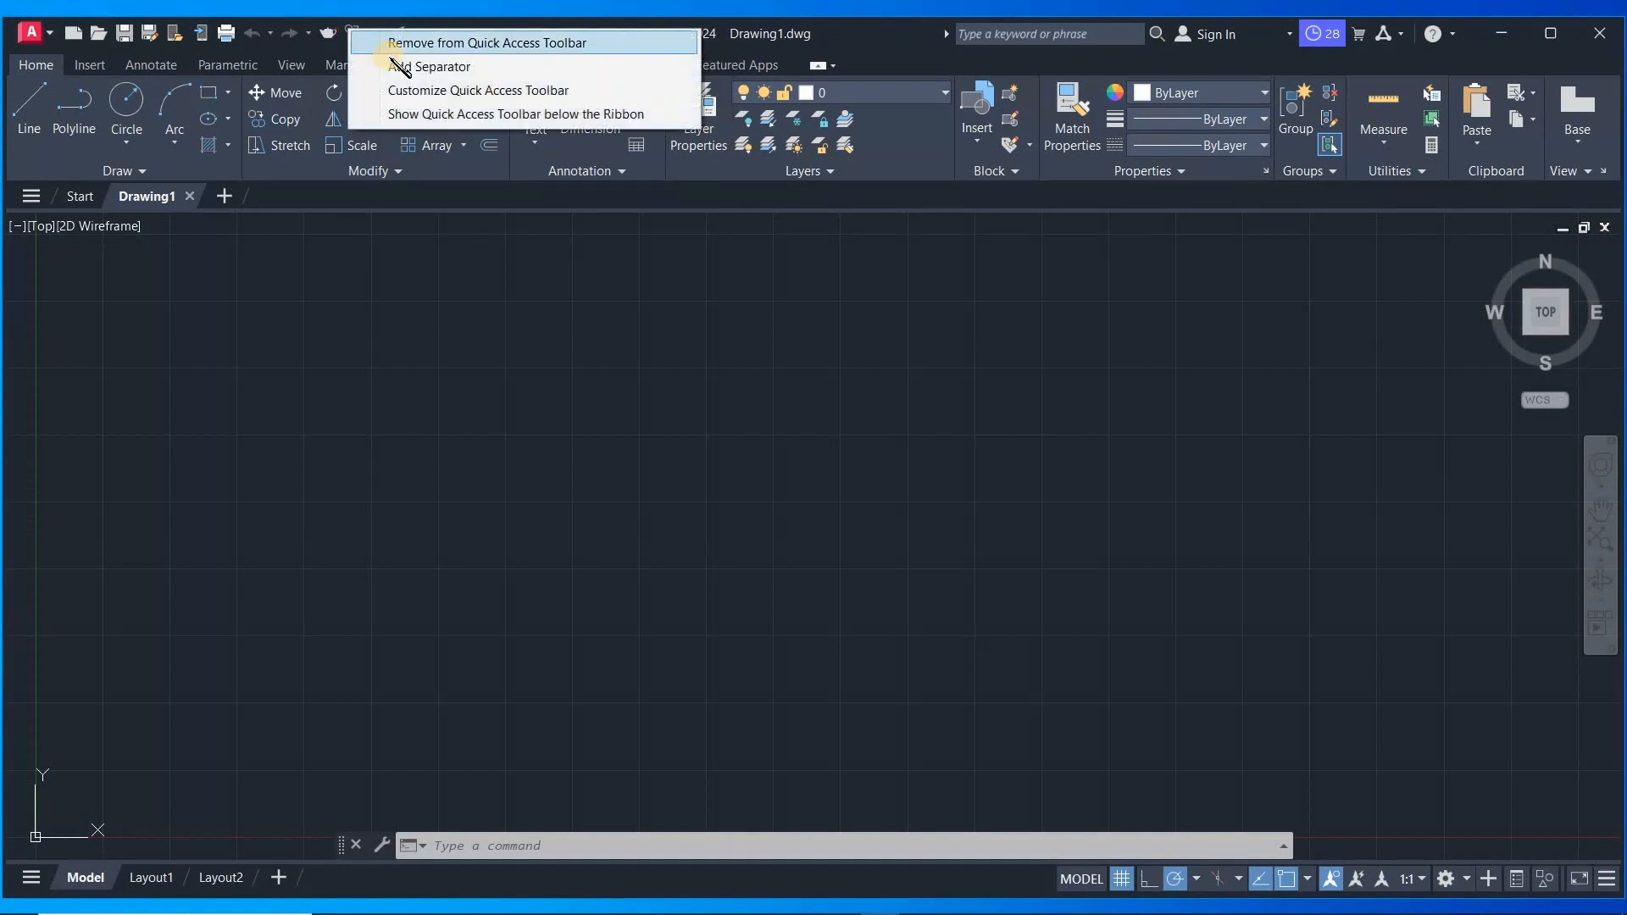
pyautogui.click(449, 41)
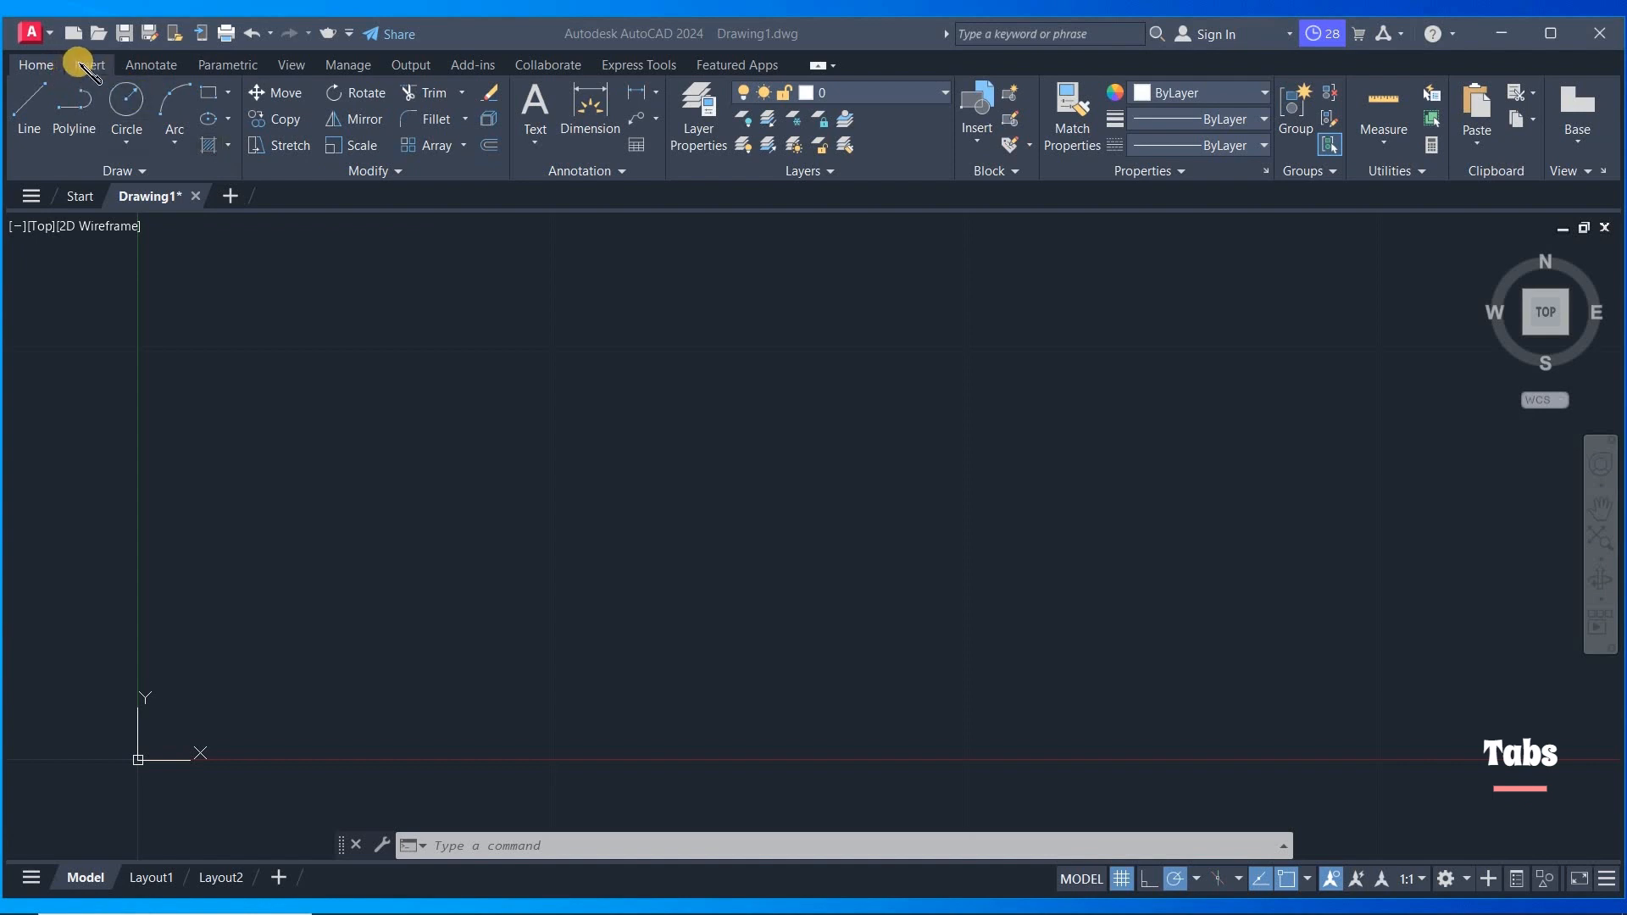
# - Browse the ribbon tabs Annotate, Parametric, View, Insert and Home to review their panels
pyautogui.click(170, 68)
pyautogui.click(241, 65)
pyautogui.click(288, 64)
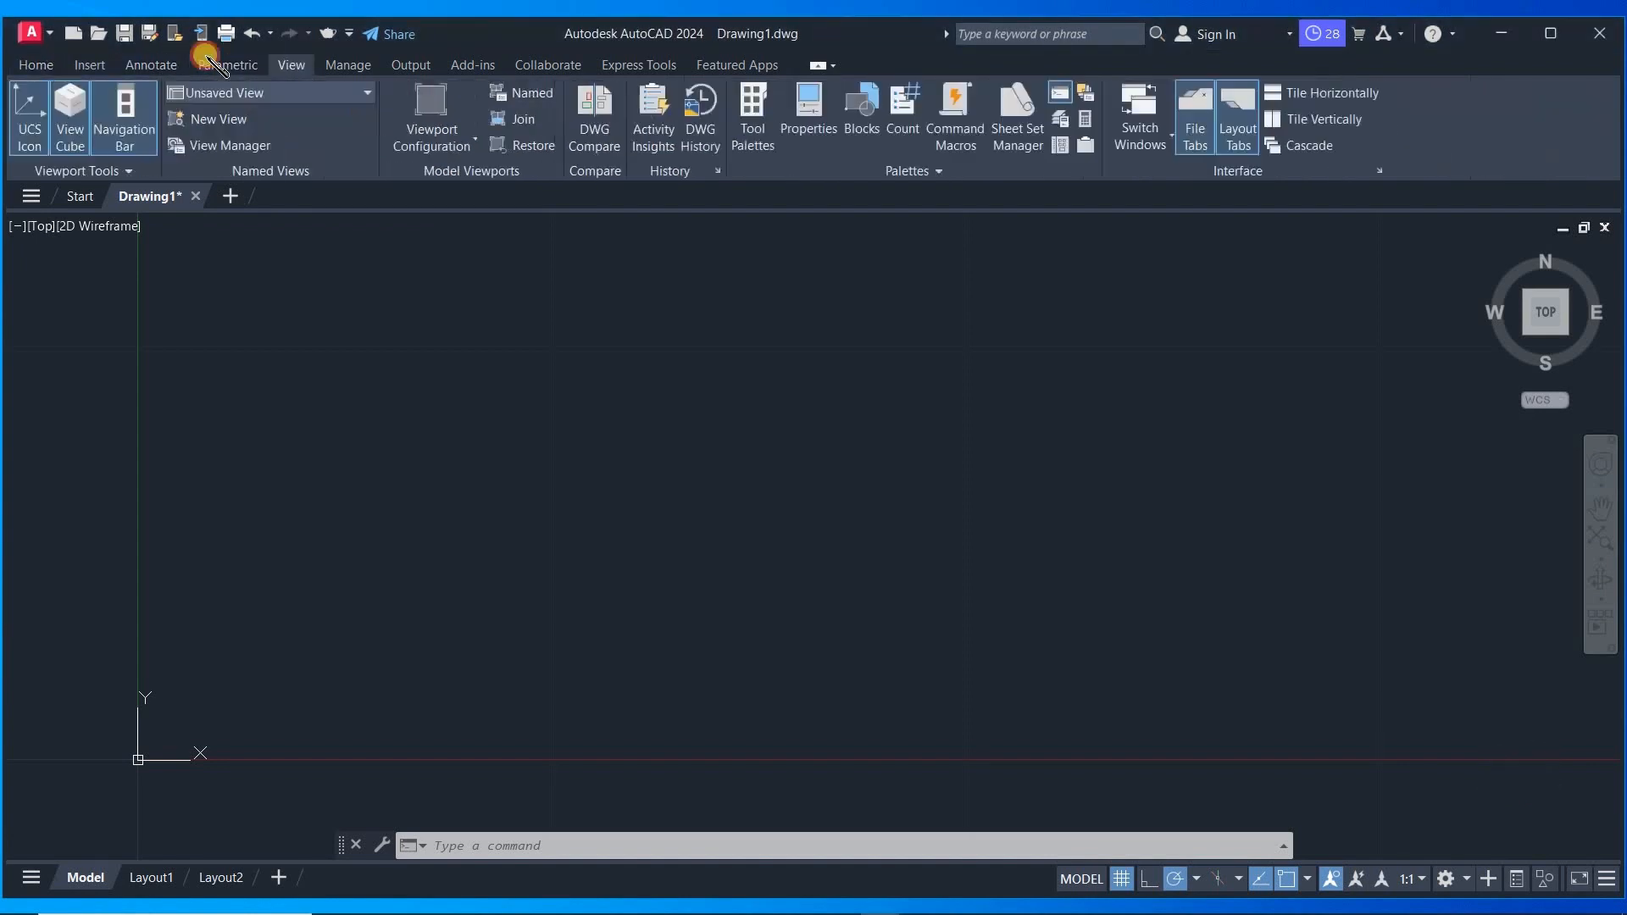
pyautogui.click(34, 64)
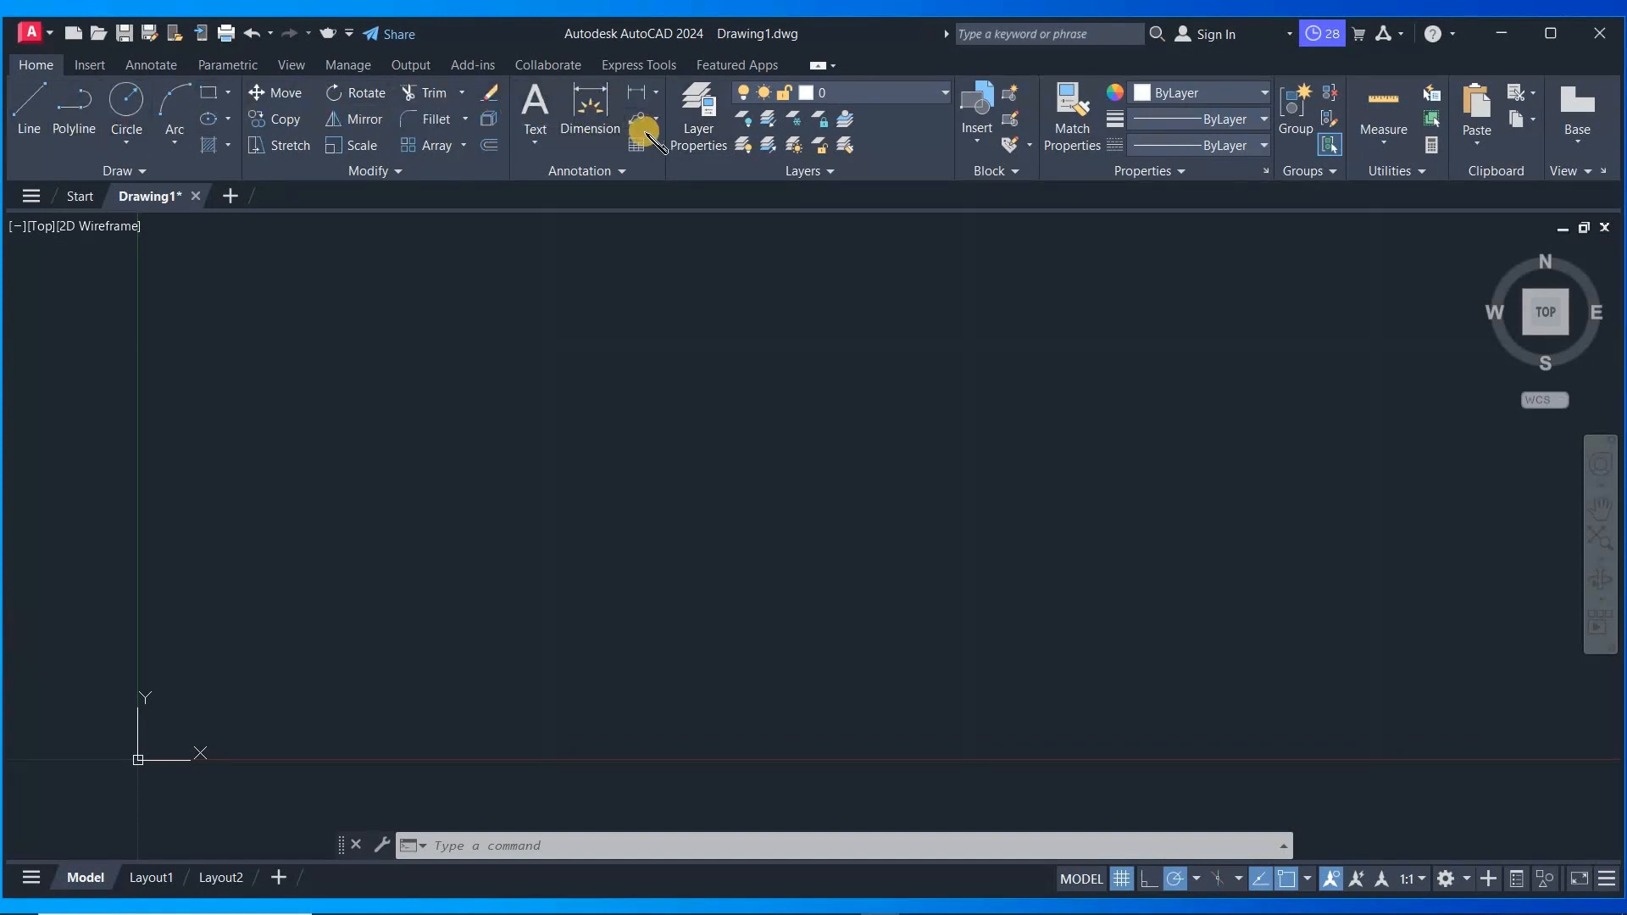
pyautogui.click(91, 66)
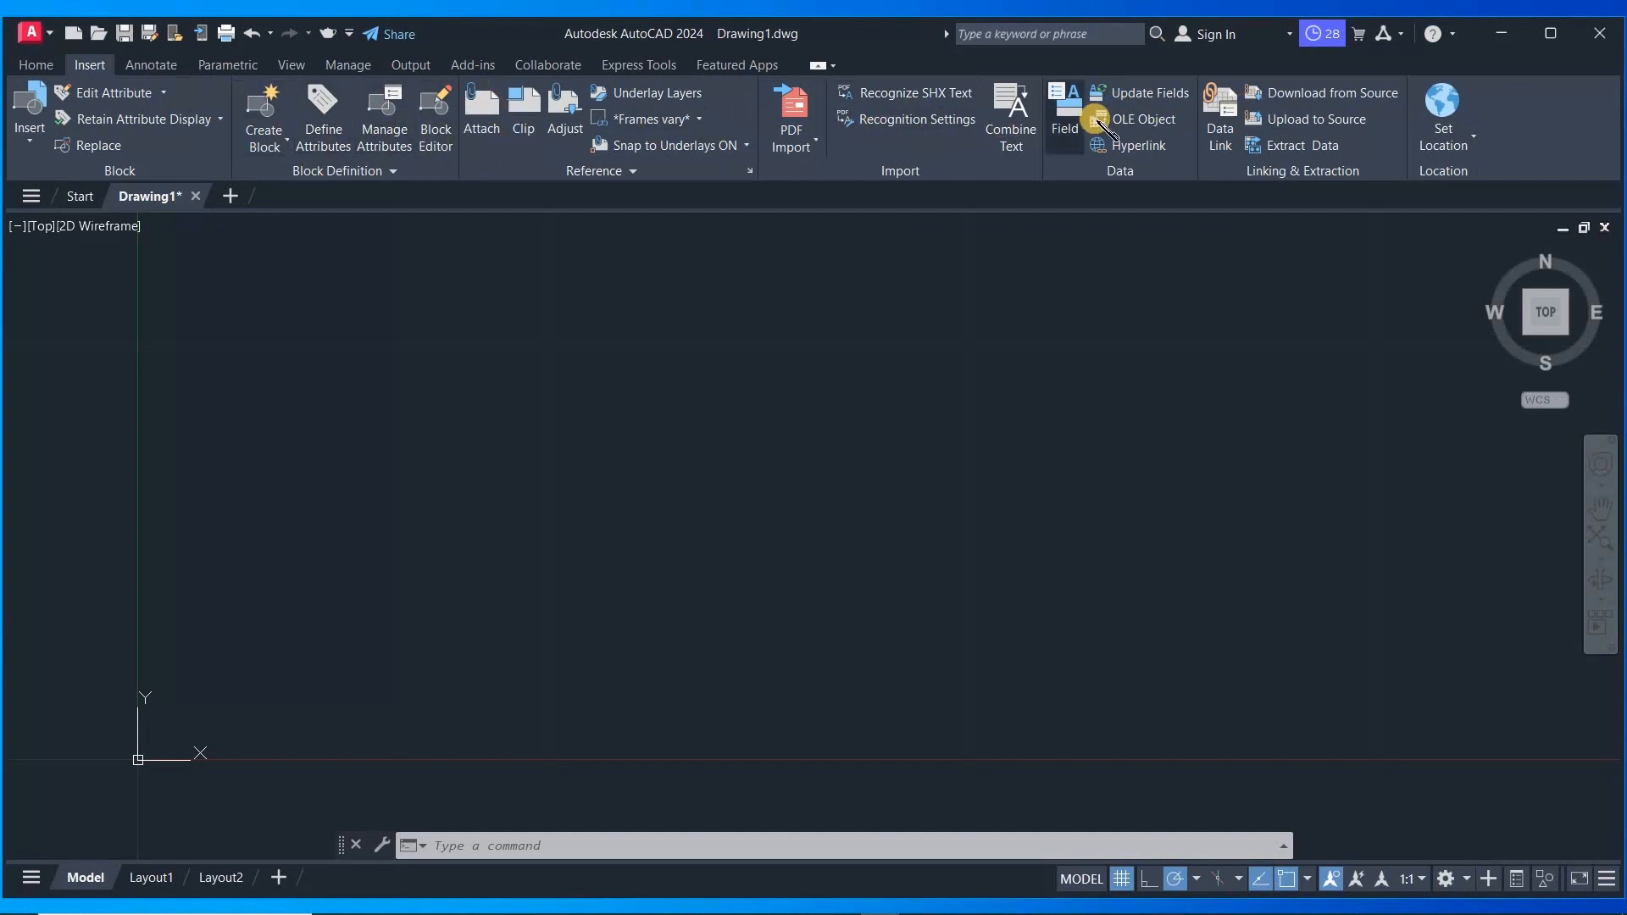
pyautogui.click(44, 65)
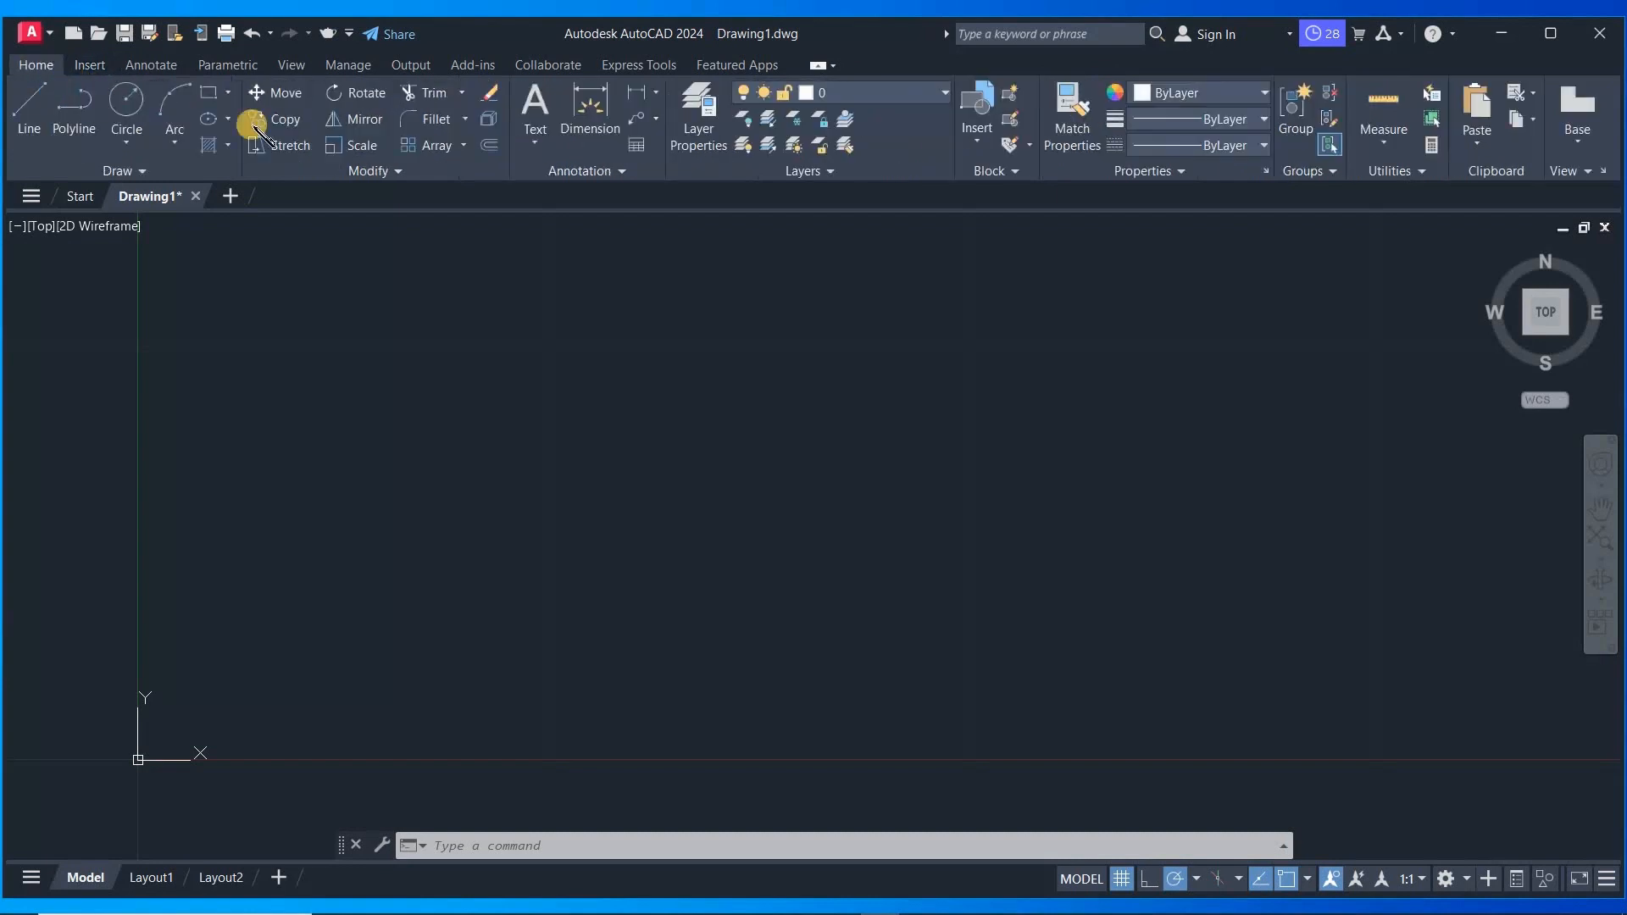
pyautogui.click(158, 64)
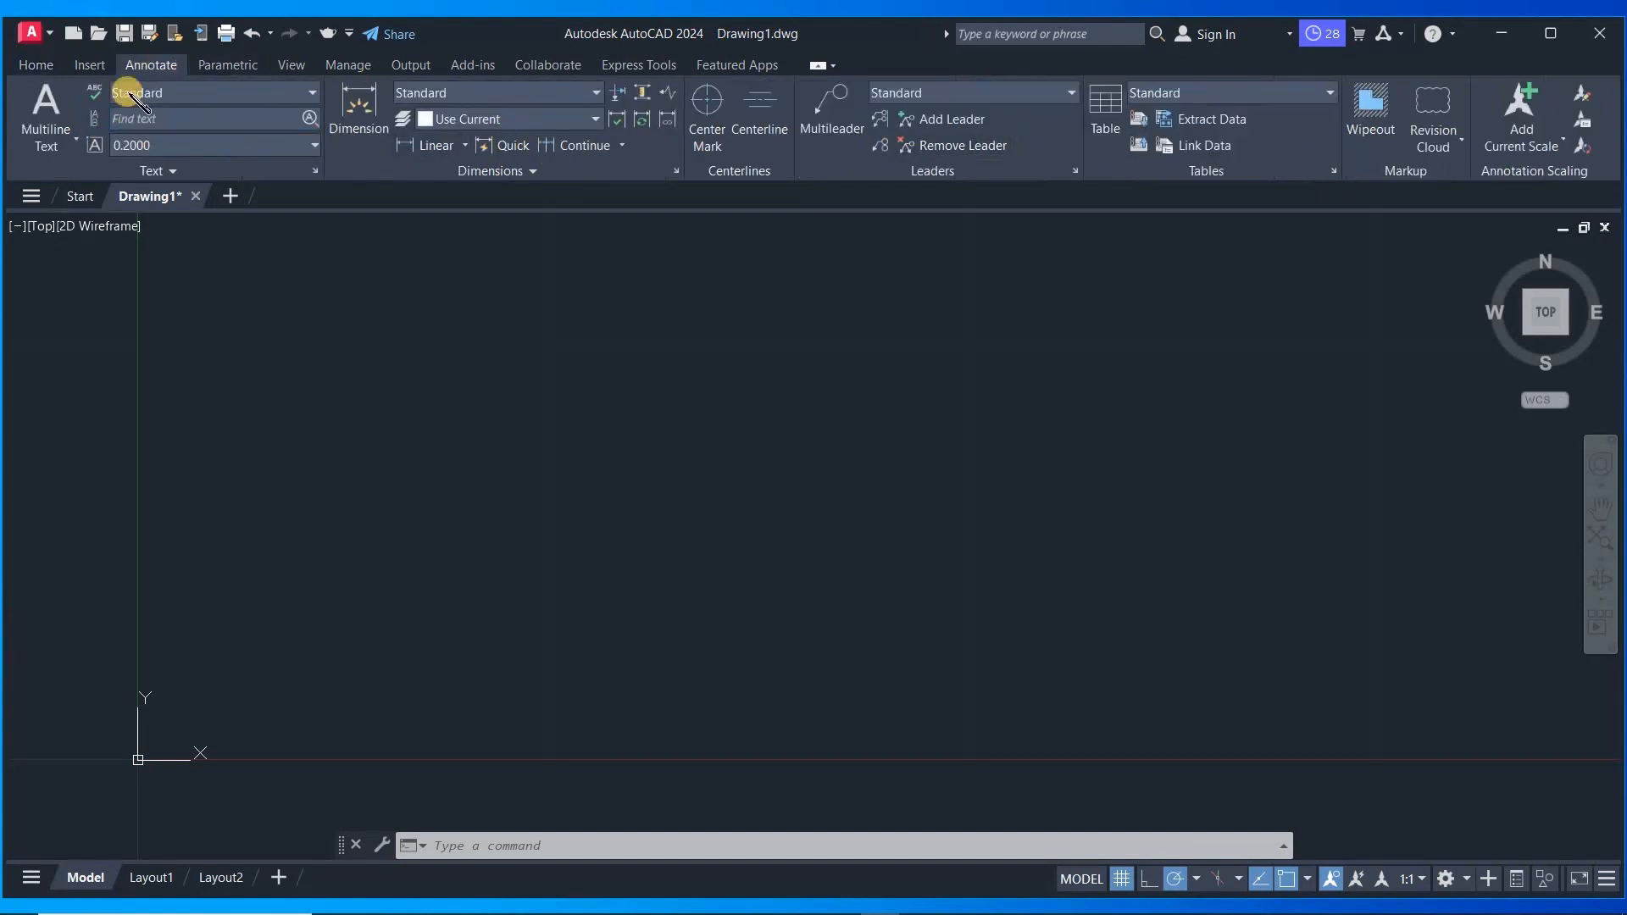
pyautogui.click(47, 66)
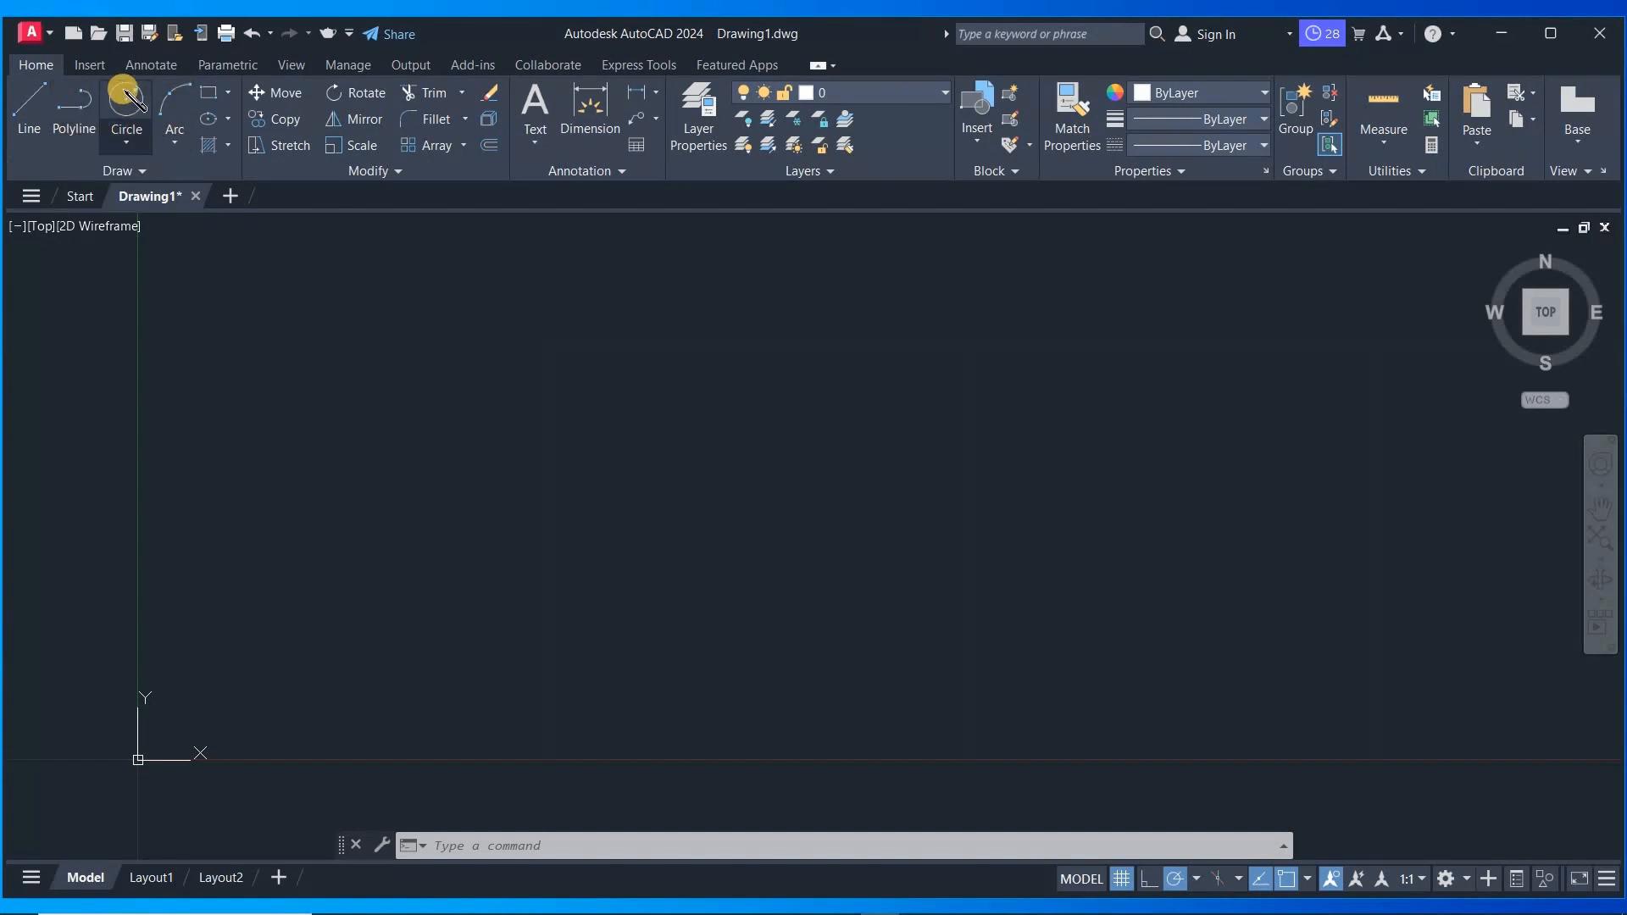
# - Expand the Draw panel to show its additional drawing tools
pyautogui.click(196, 171)
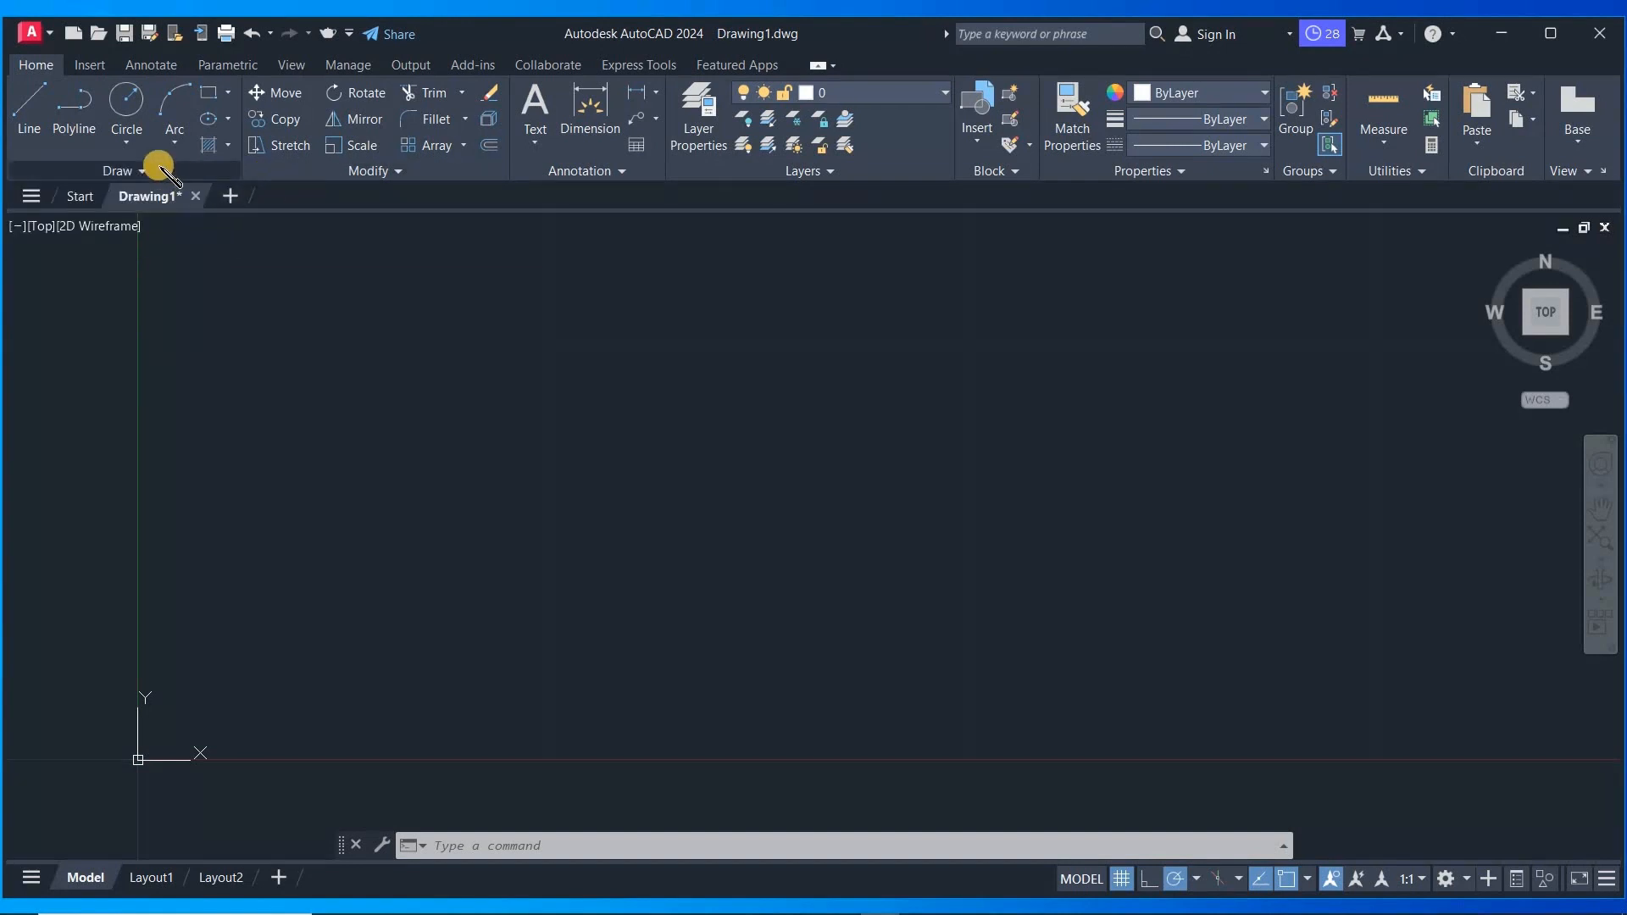
pyautogui.click(157, 165)
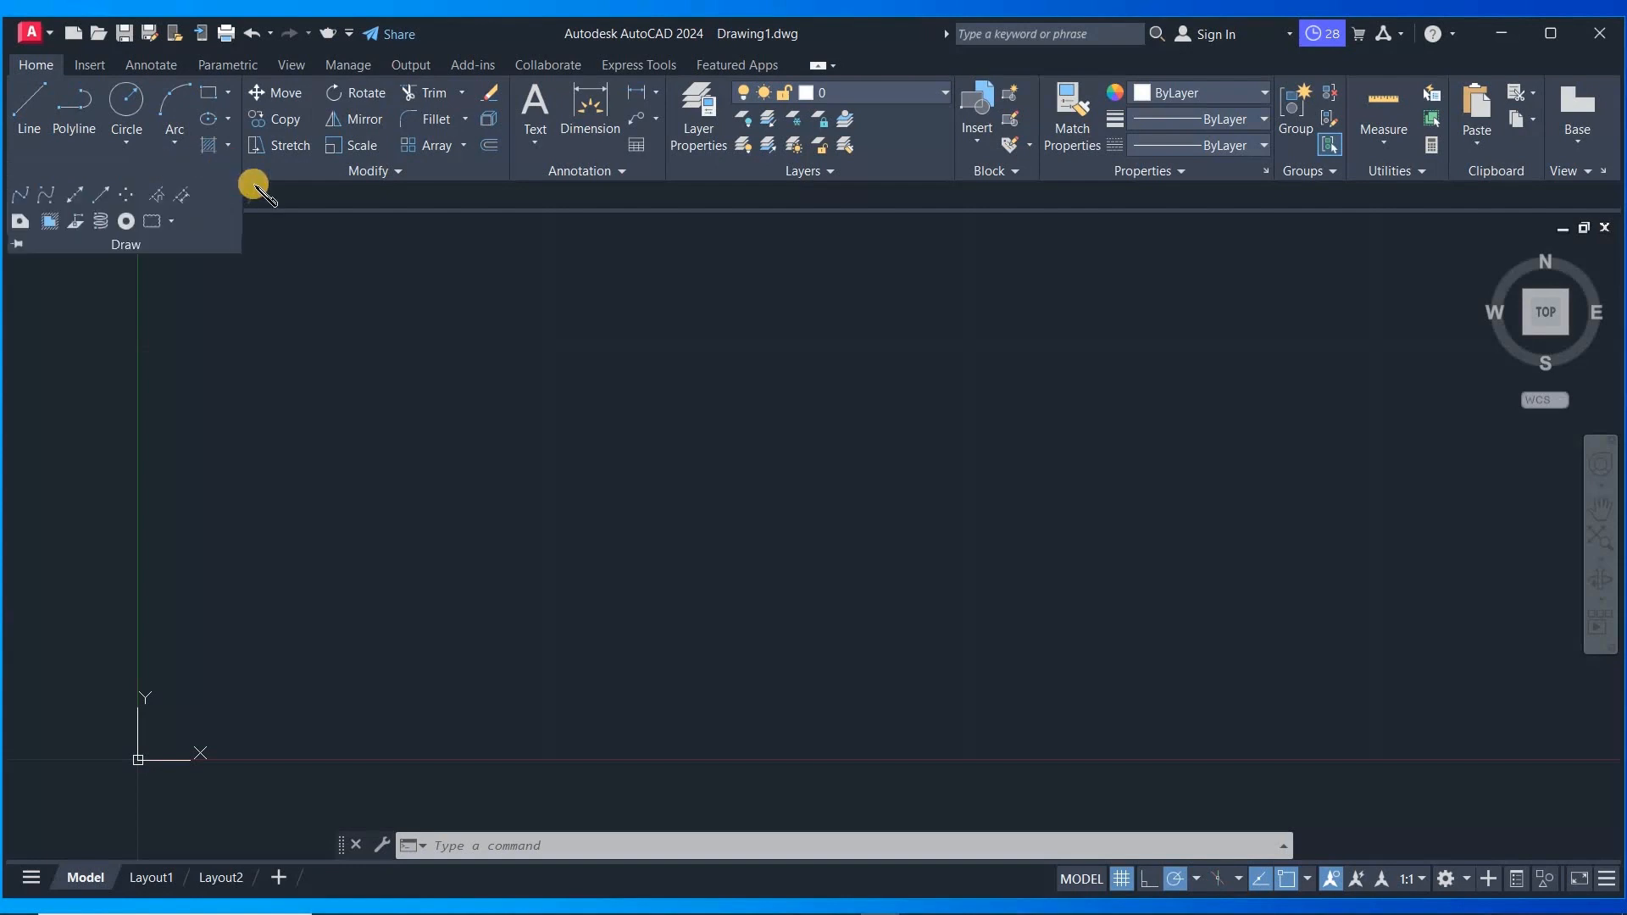
pyautogui.click(291, 200)
pyautogui.click(138, 168)
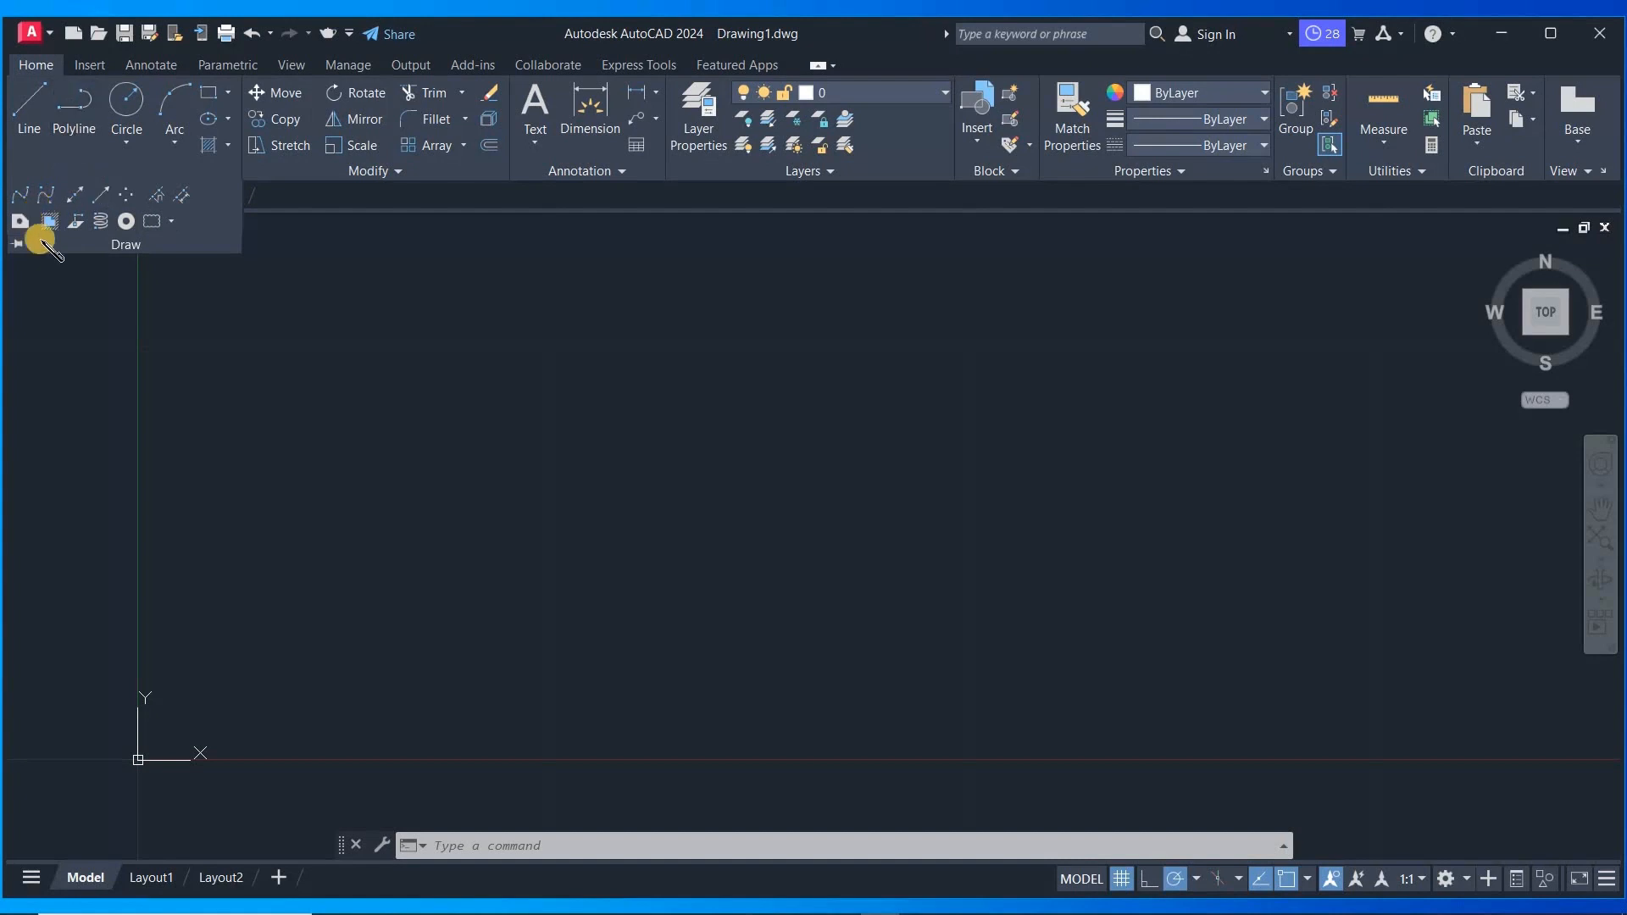
pyautogui.click(396, 411)
pyautogui.click(279, 508)
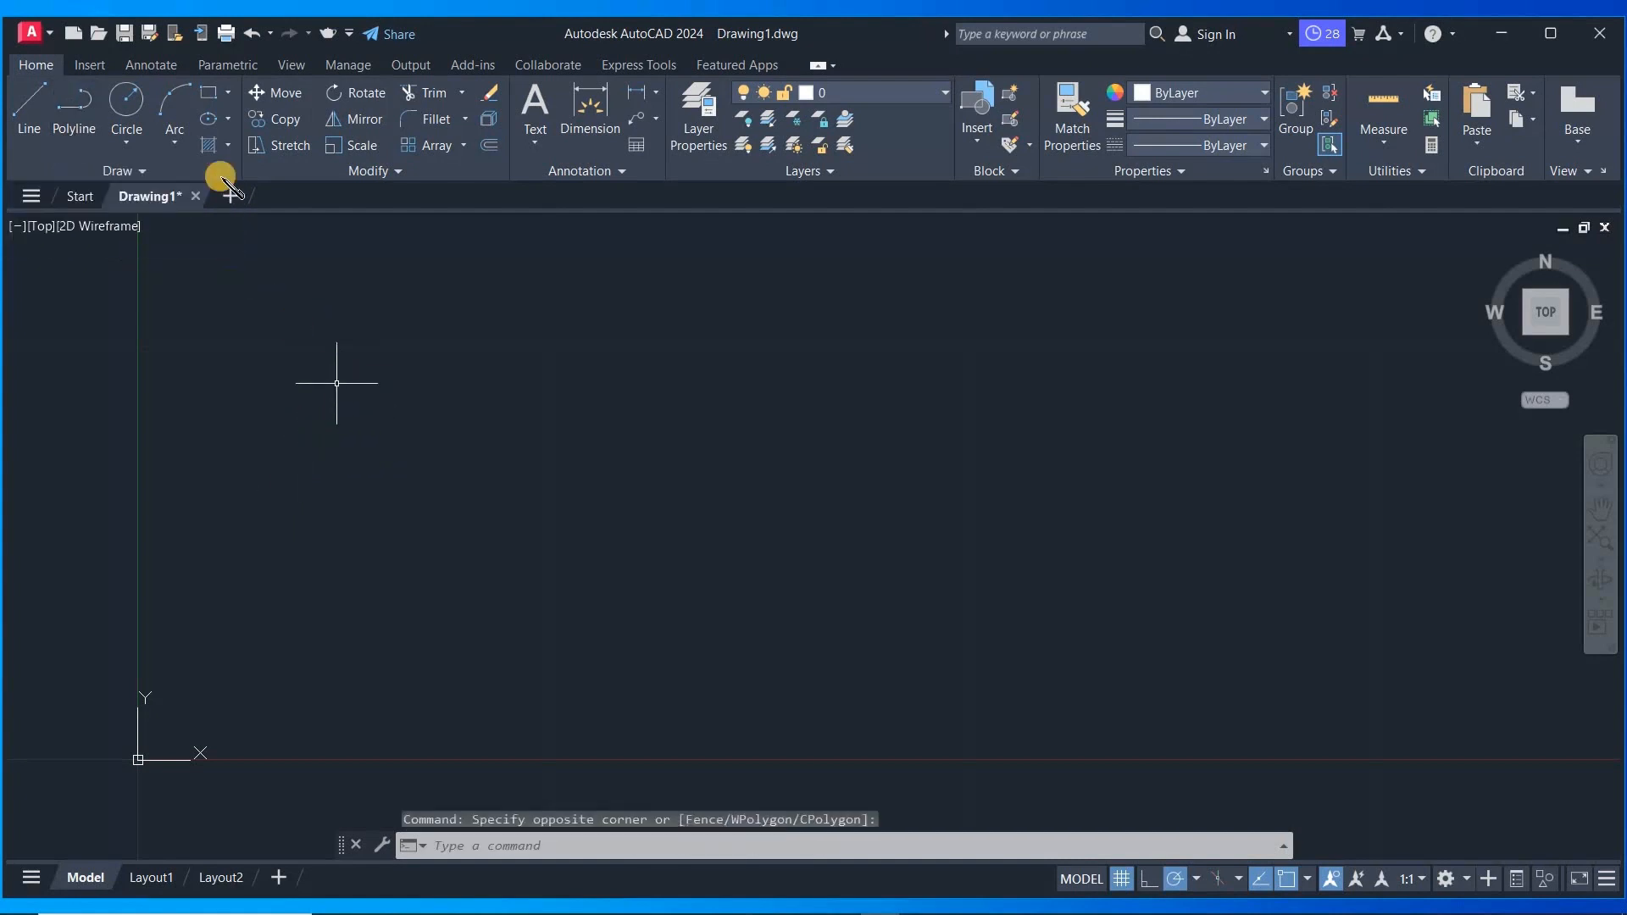
# - Expand the Draw panel again and pin it open
pyautogui.click(144, 170)
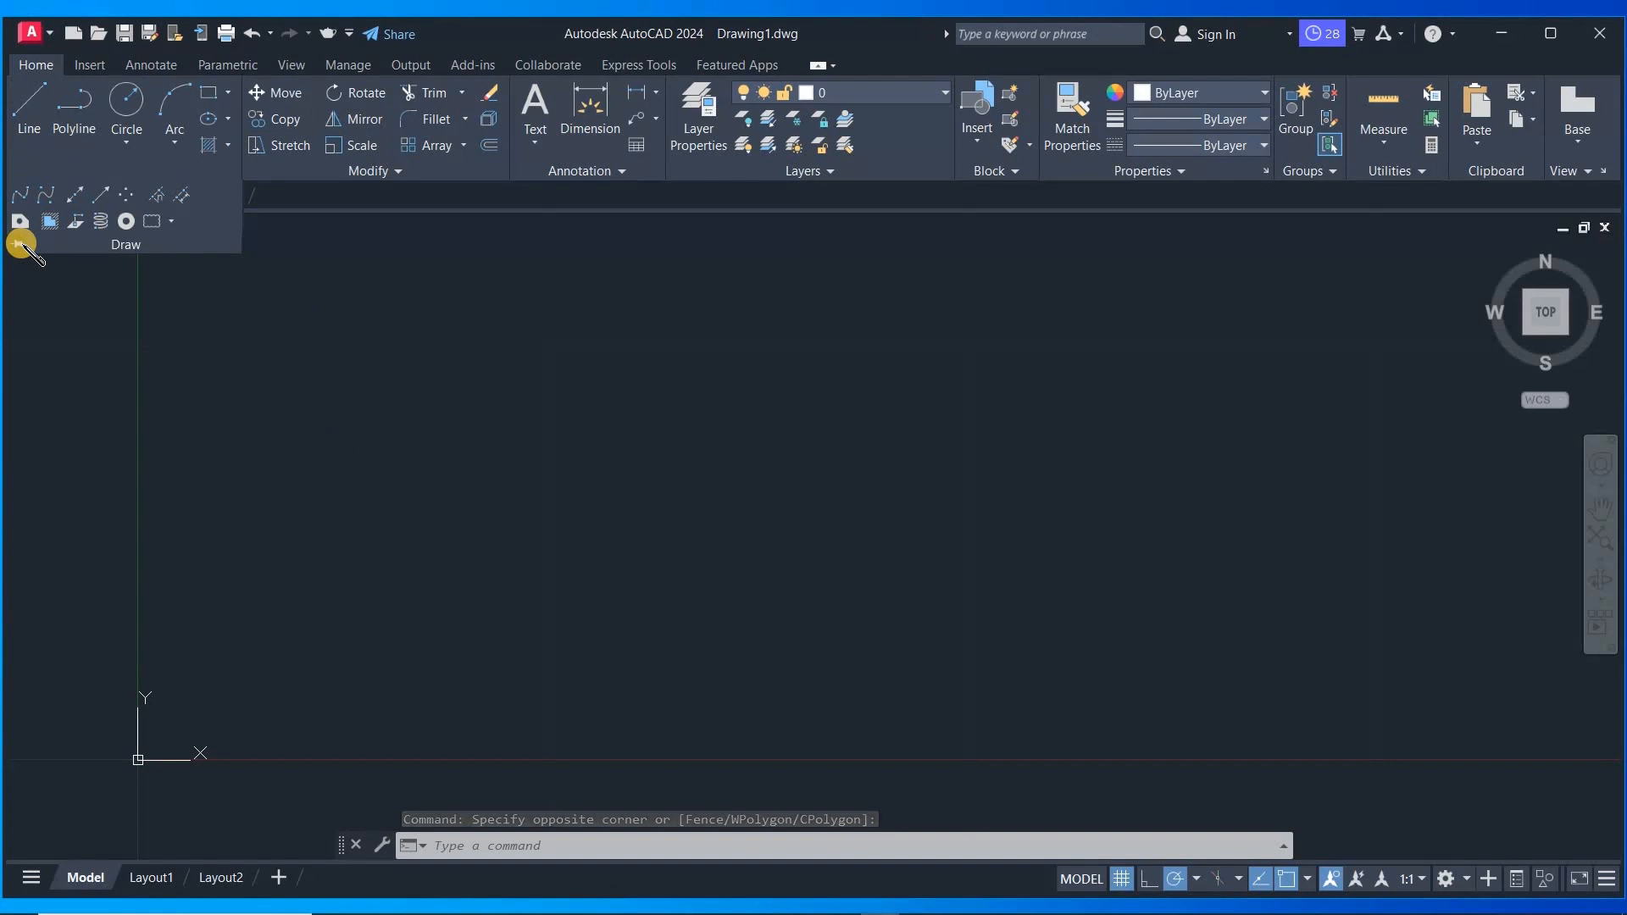
pyautogui.click(486, 343)
pyautogui.click(487, 292)
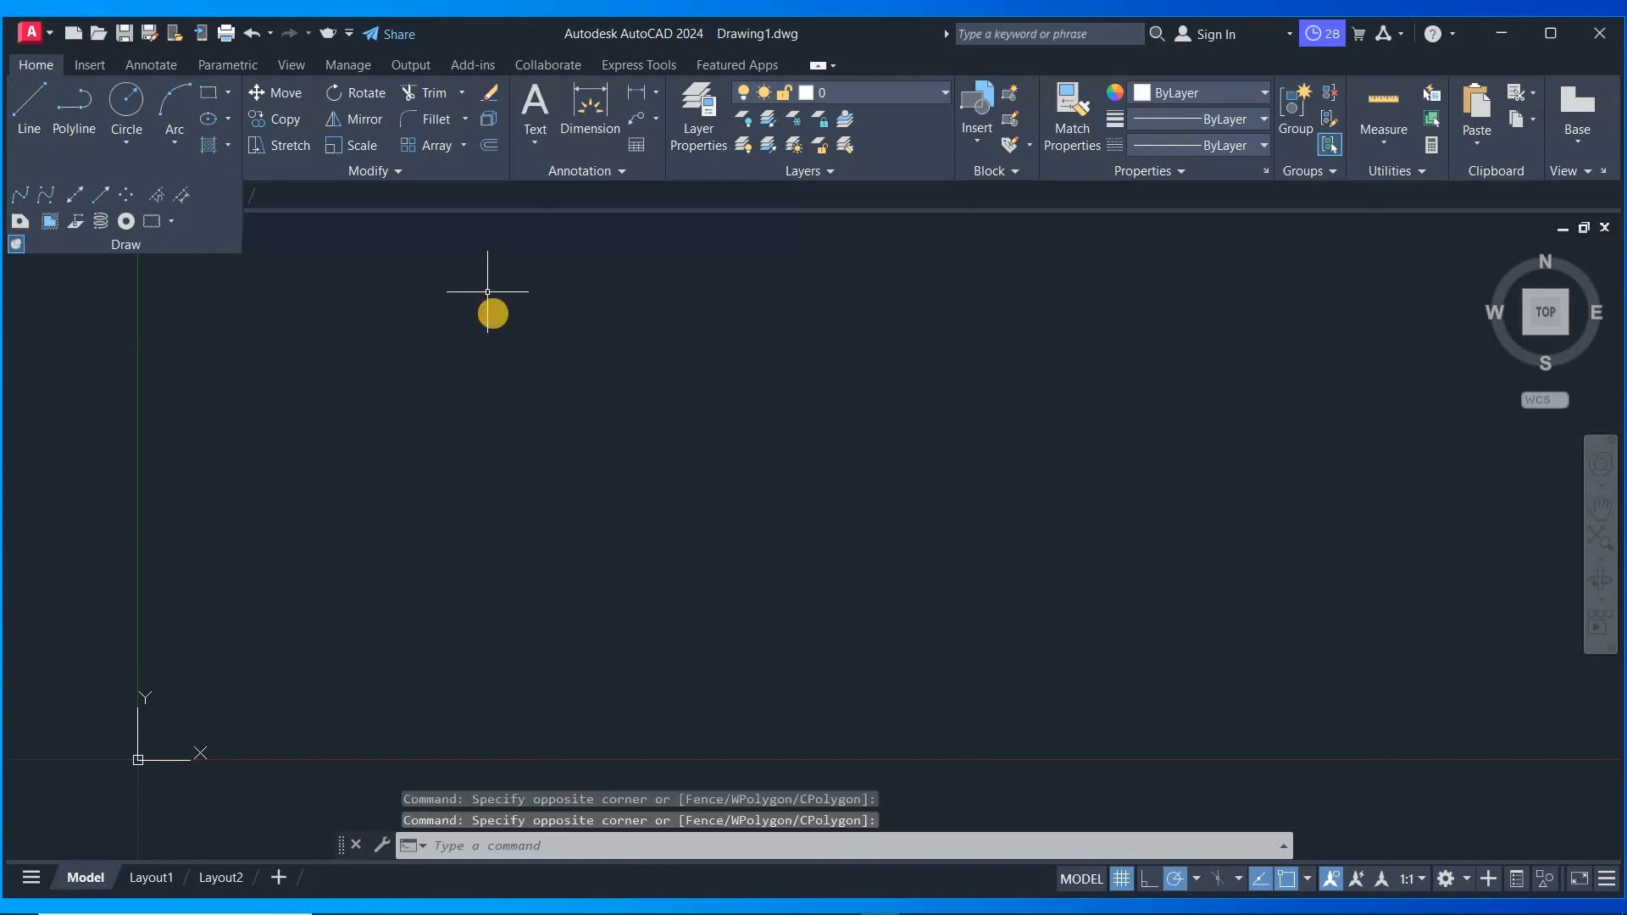
pyautogui.scroll(-4, 494, 313)
pyautogui.scroll(4, 635, 323)
pyautogui.scroll(-5, 546, 580)
pyautogui.scroll(2, 573, 487)
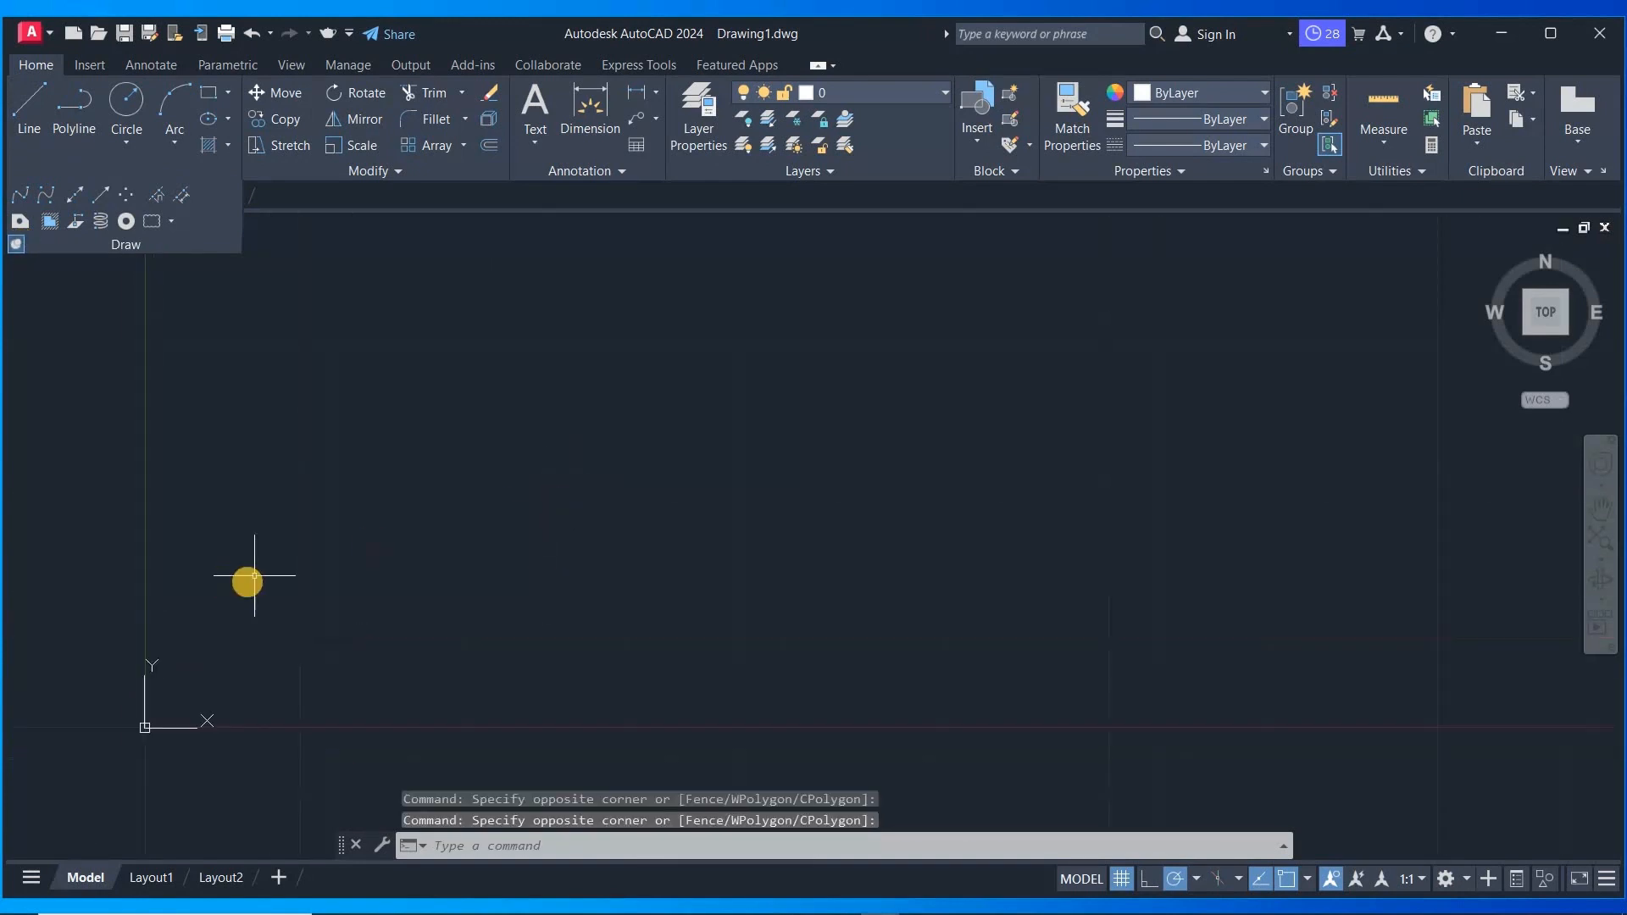
pyautogui.scroll(-4, 228, 580)
pyautogui.scroll(4, 787, 519)
pyautogui.scroll(-3, 787, 519)
pyautogui.scroll(2, 722, 451)
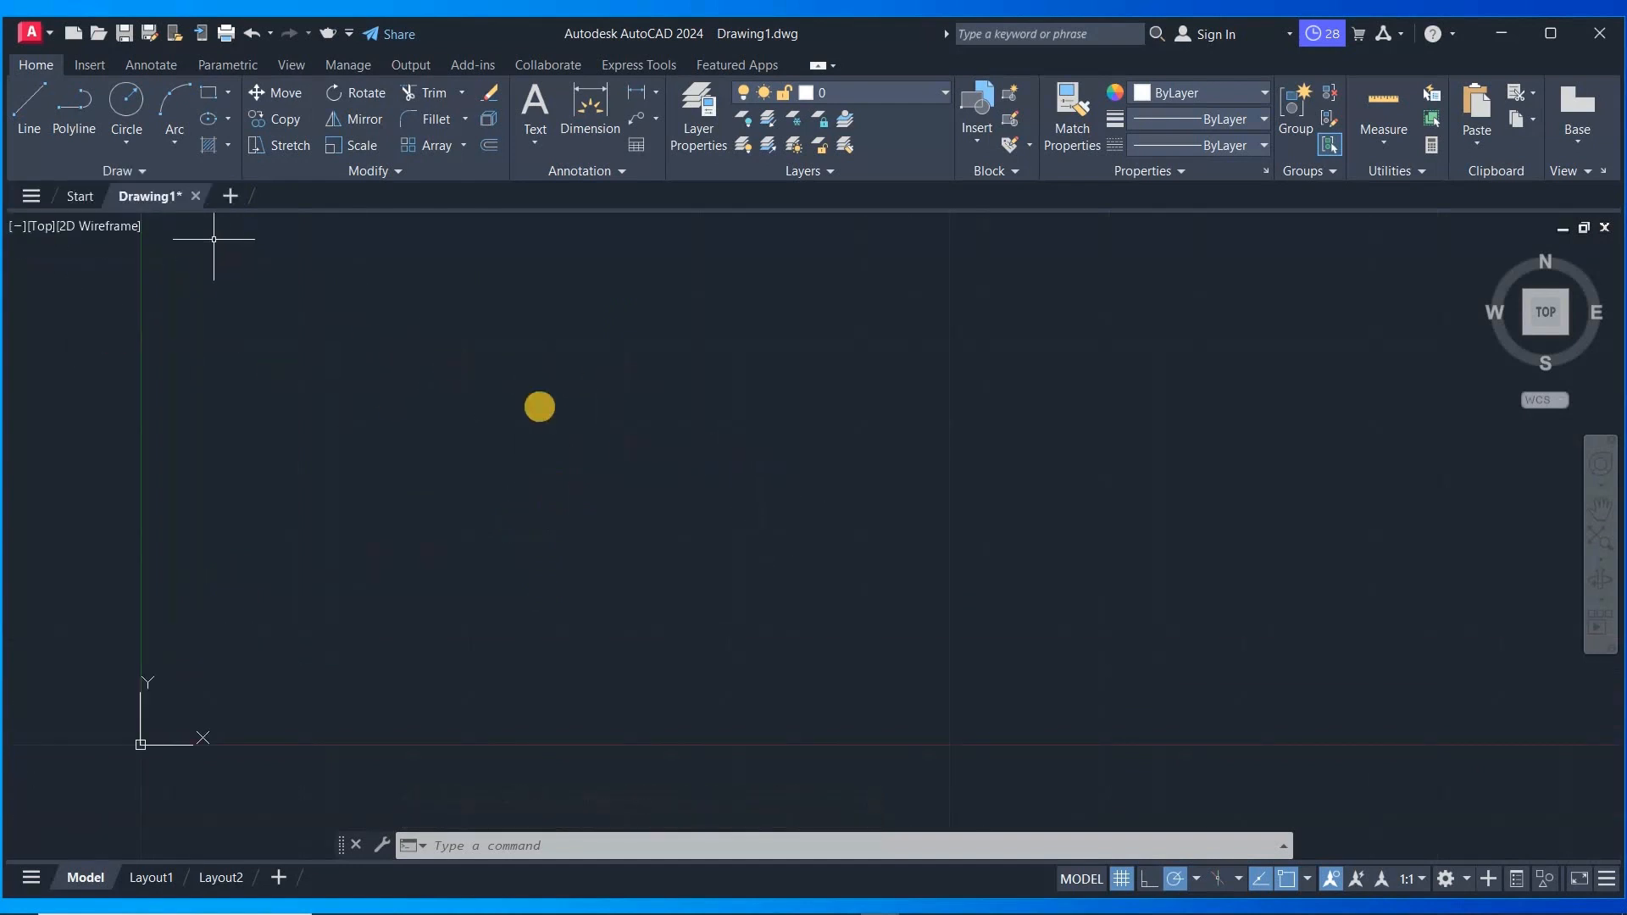
# - Expand the Modify panel to show its additional editing tools
pyautogui.click(638, 465)
pyautogui.click(553, 439)
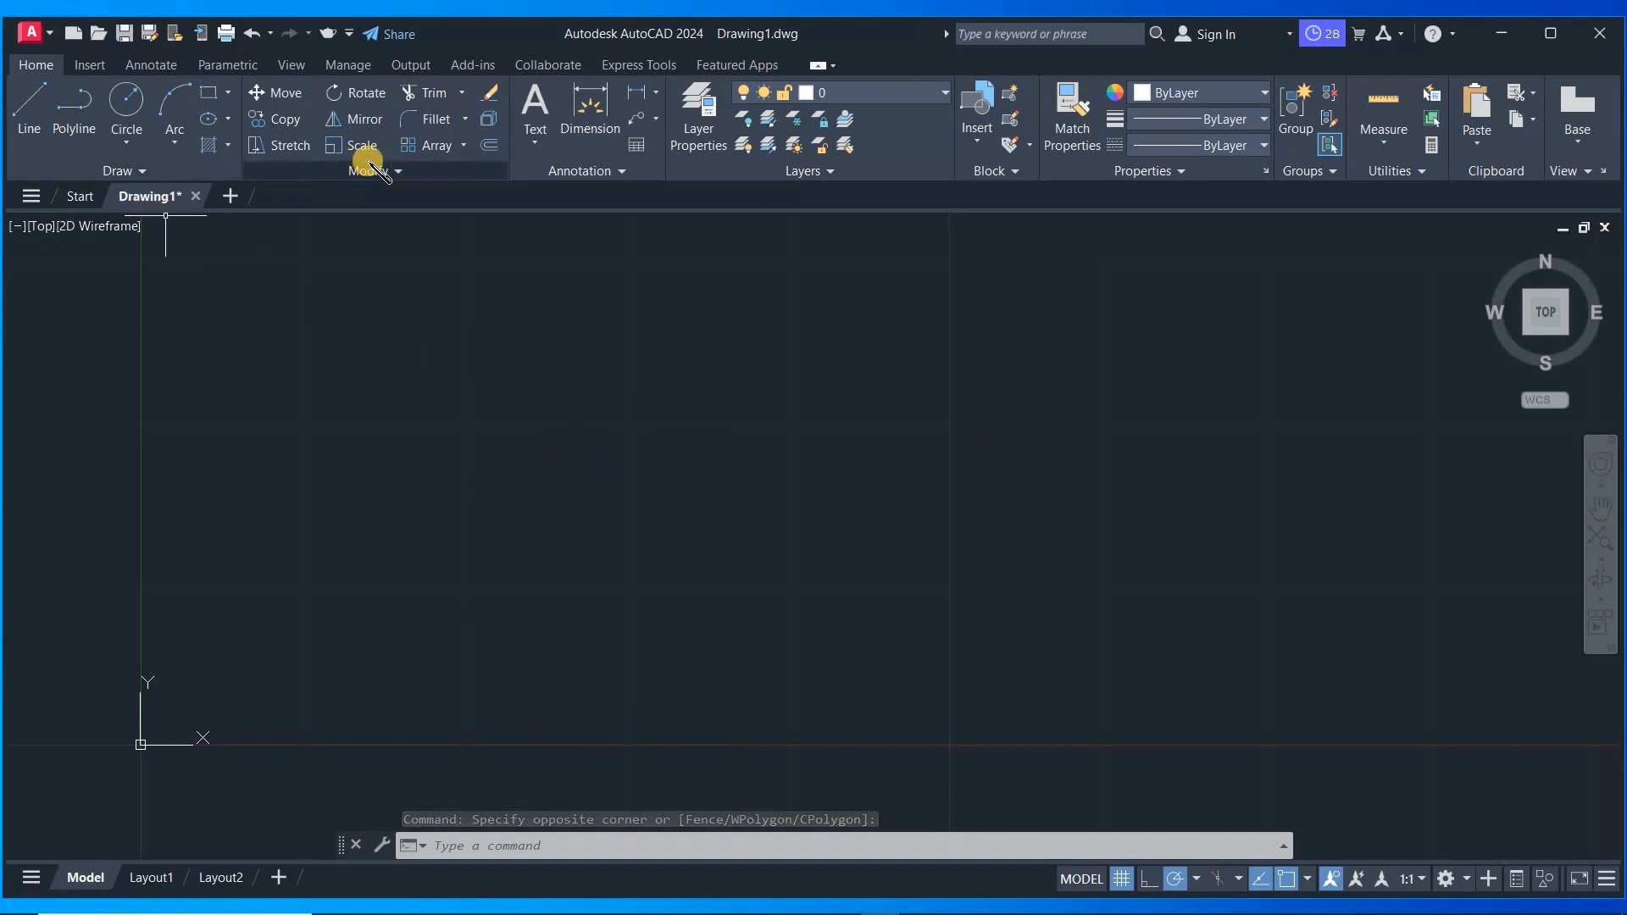
pyautogui.click(400, 168)
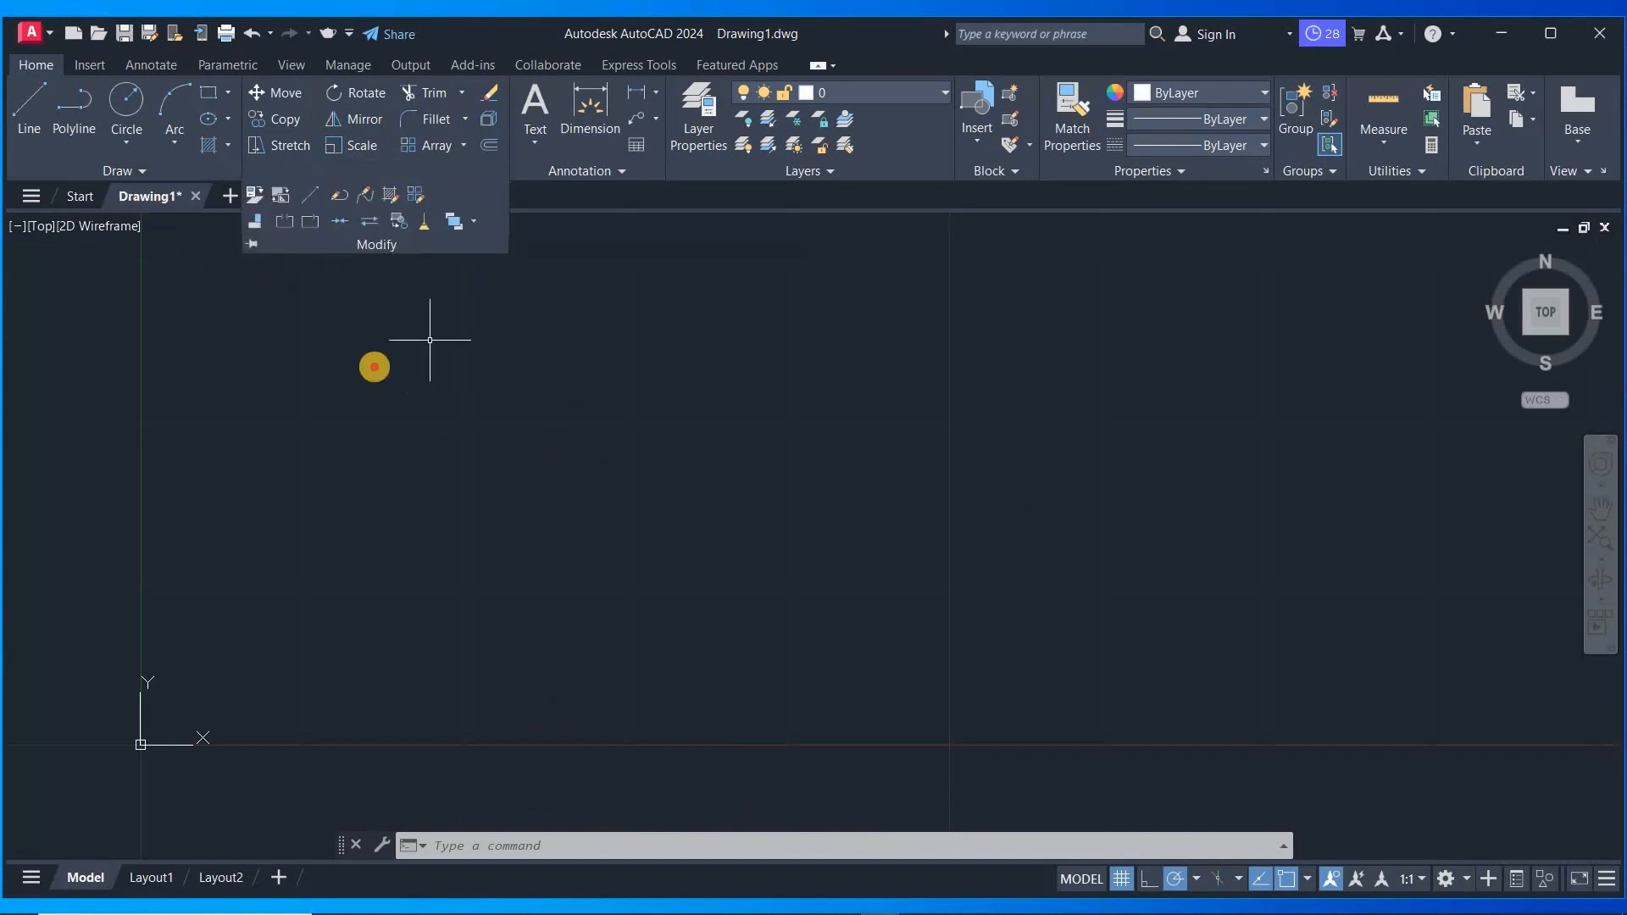
pyautogui.click(404, 378)
pyautogui.click(354, 348)
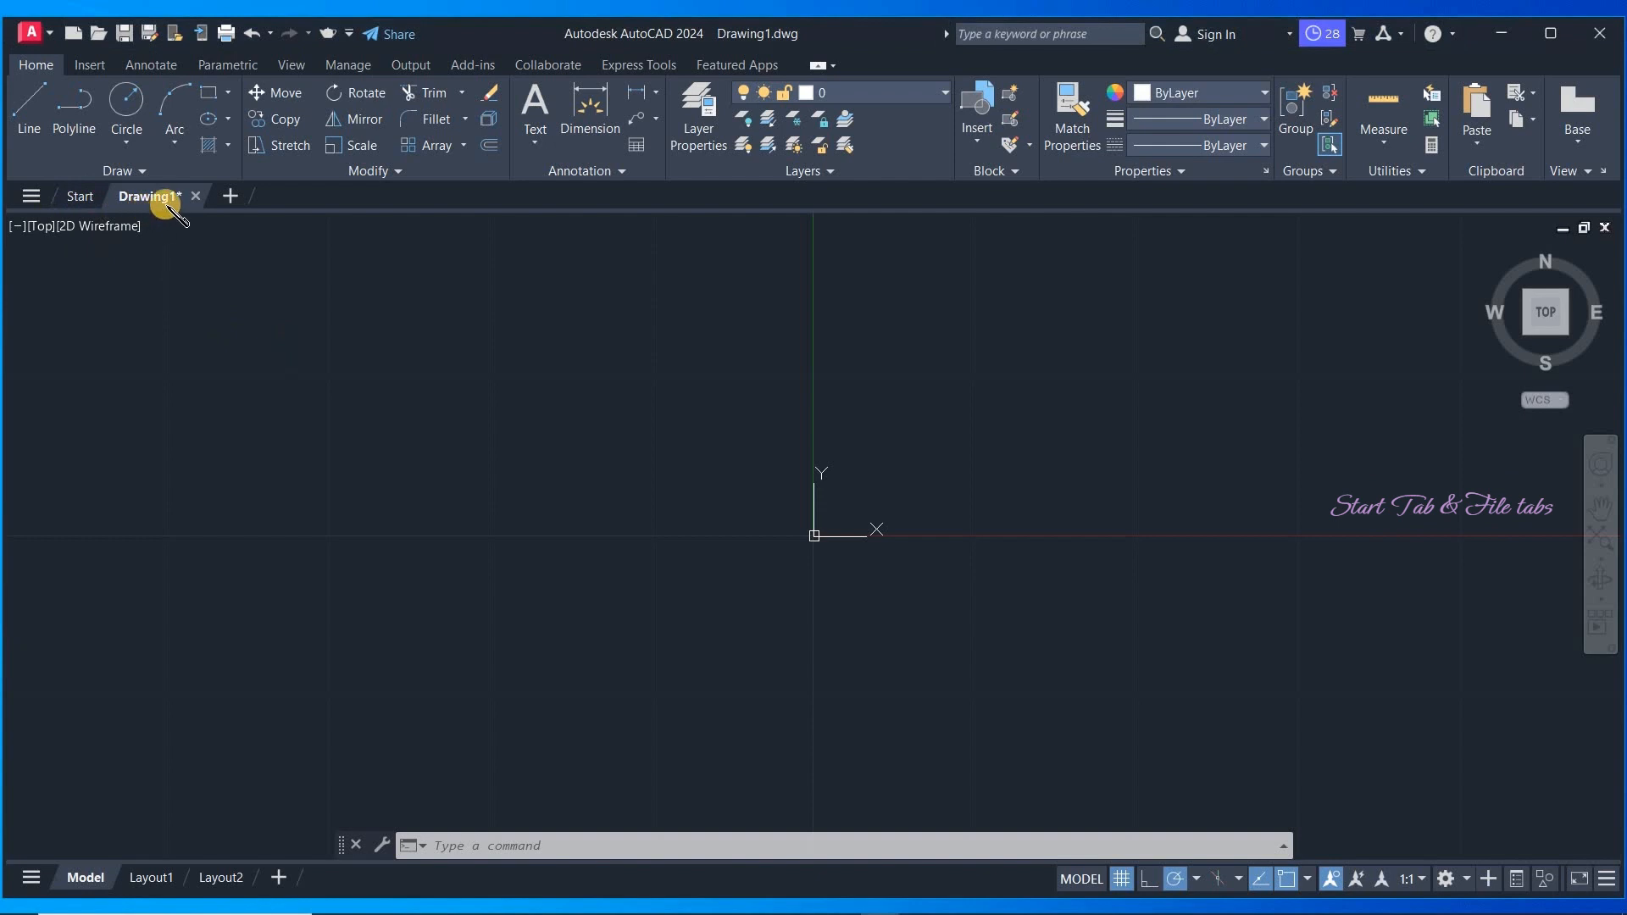
# - Preview the Drawing1 file tab's model and layouts, then switch to the Start tab
pyautogui.moveTo(138, 208)
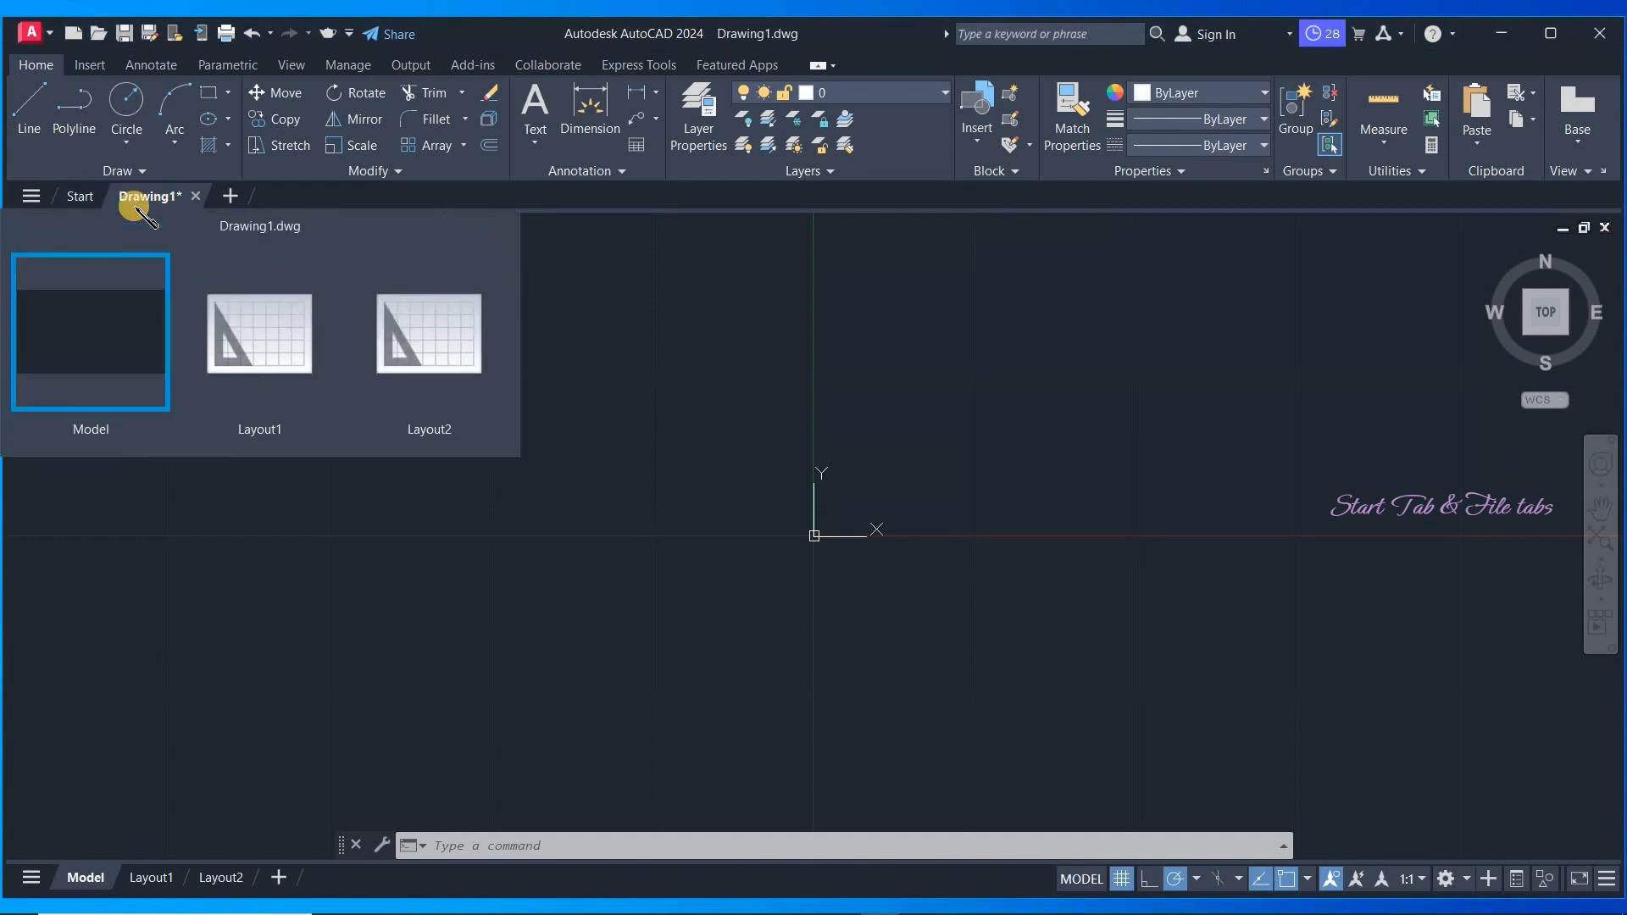
pyautogui.click(91, 195)
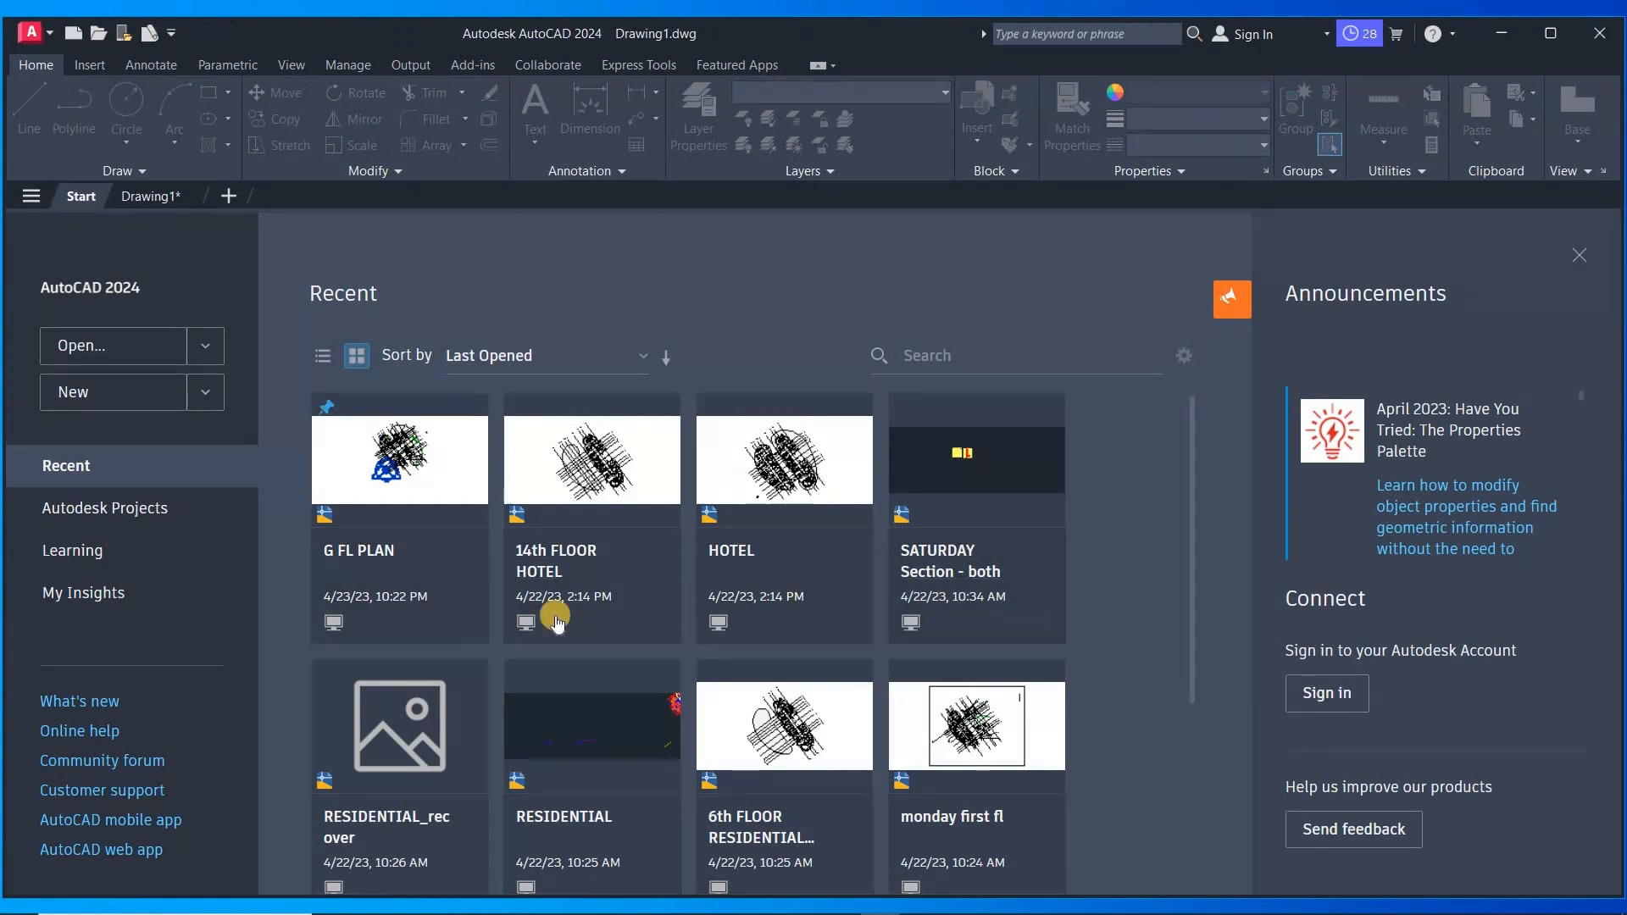
# - Open the HOTEL drawing from the recent files list
pyautogui.scroll(-1, 552, 618)
pyautogui.scroll(1, 421, 545)
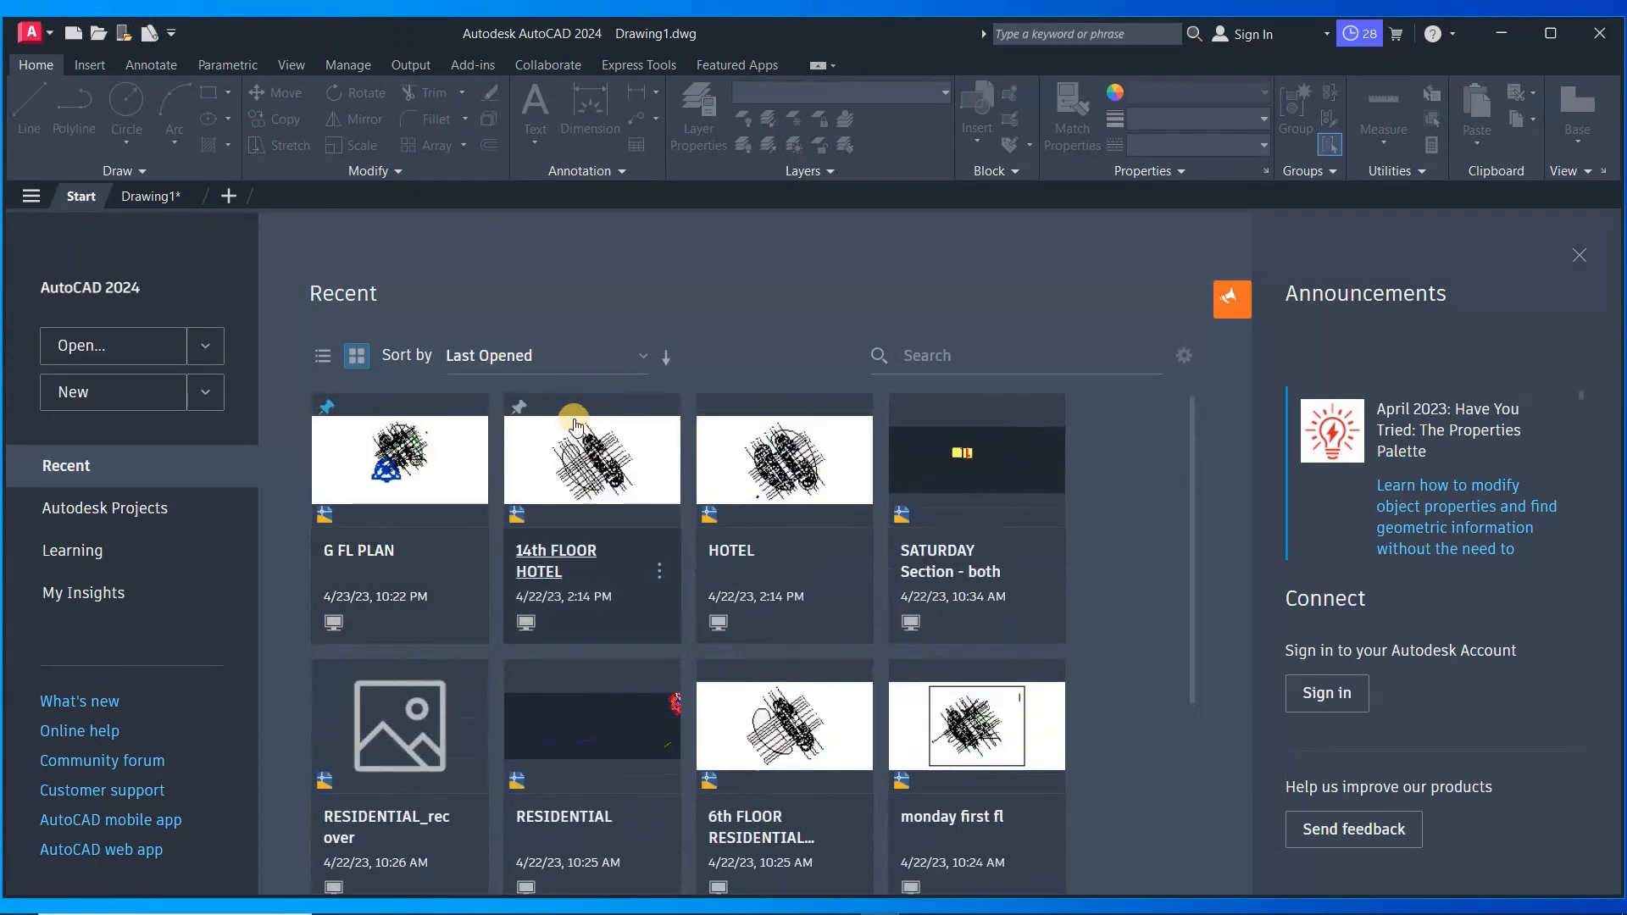
pyautogui.scroll(-1, 776, 585)
pyautogui.scroll(1, 669, 566)
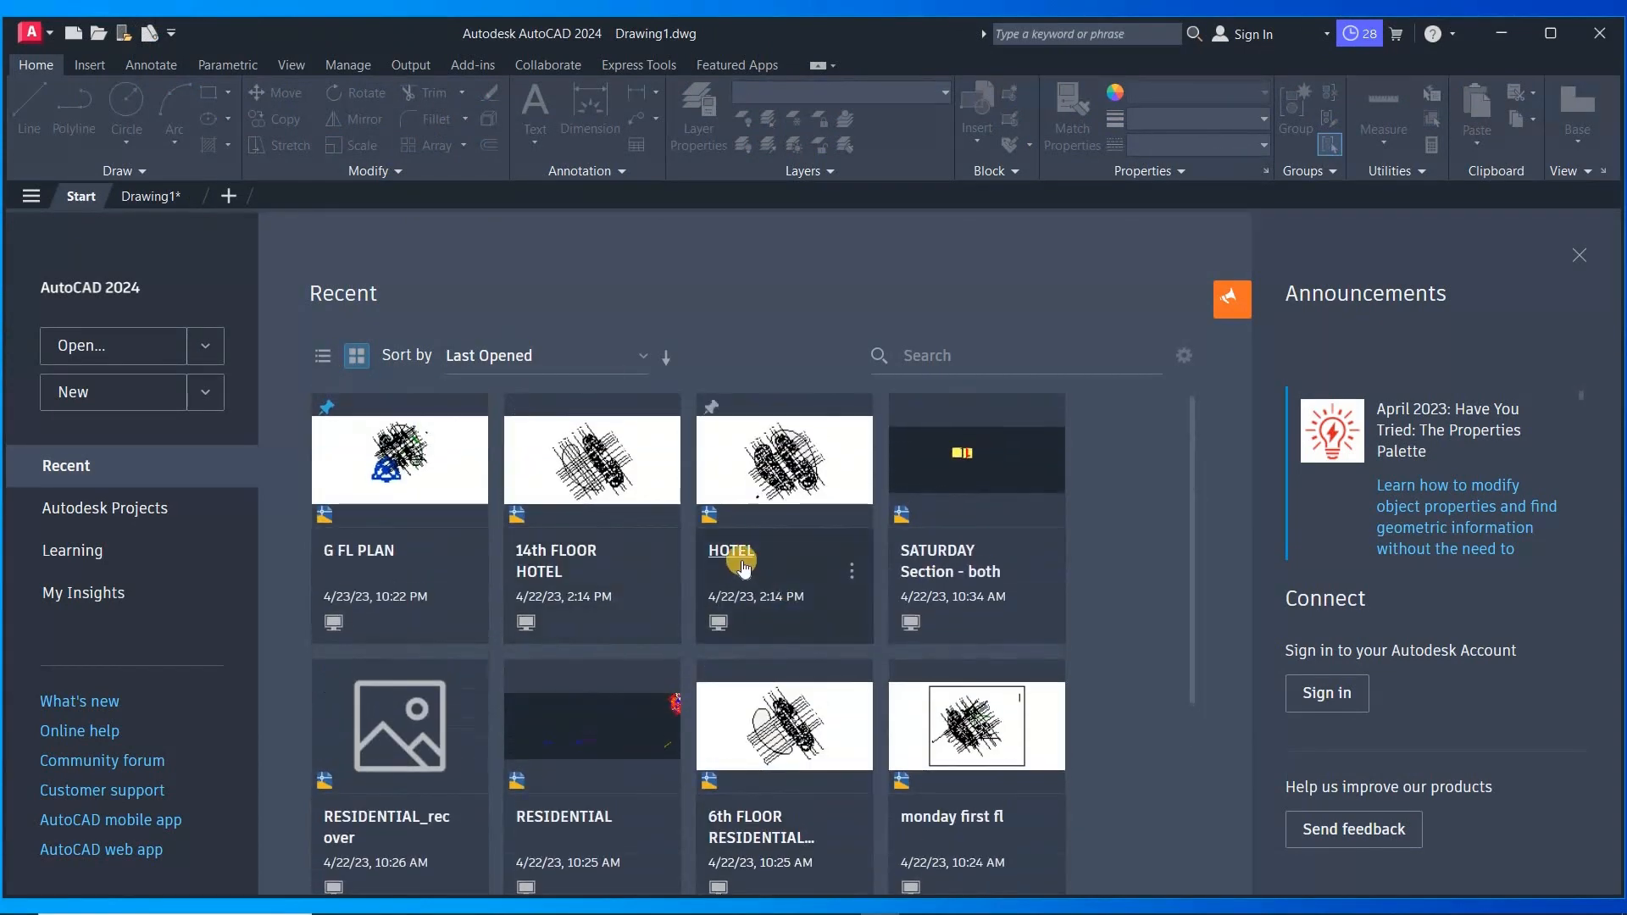
pyautogui.click(742, 561)
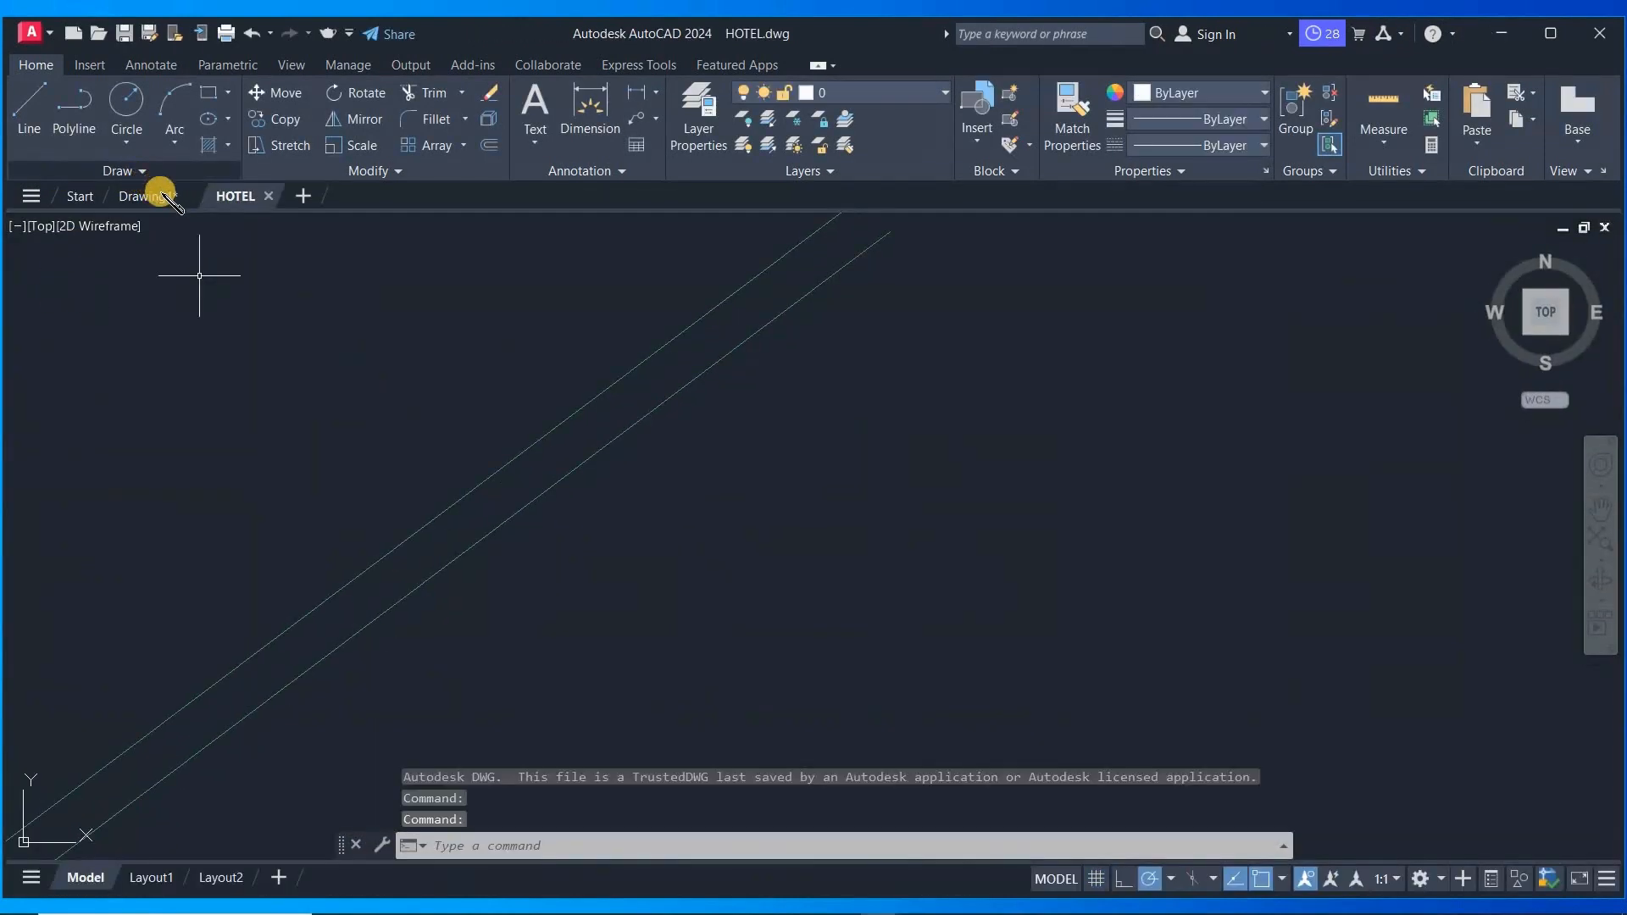
# - Switch between the Drawing1 and HOTEL file tabs, then start a new drawing from the file tab bar
pyautogui.click(153, 196)
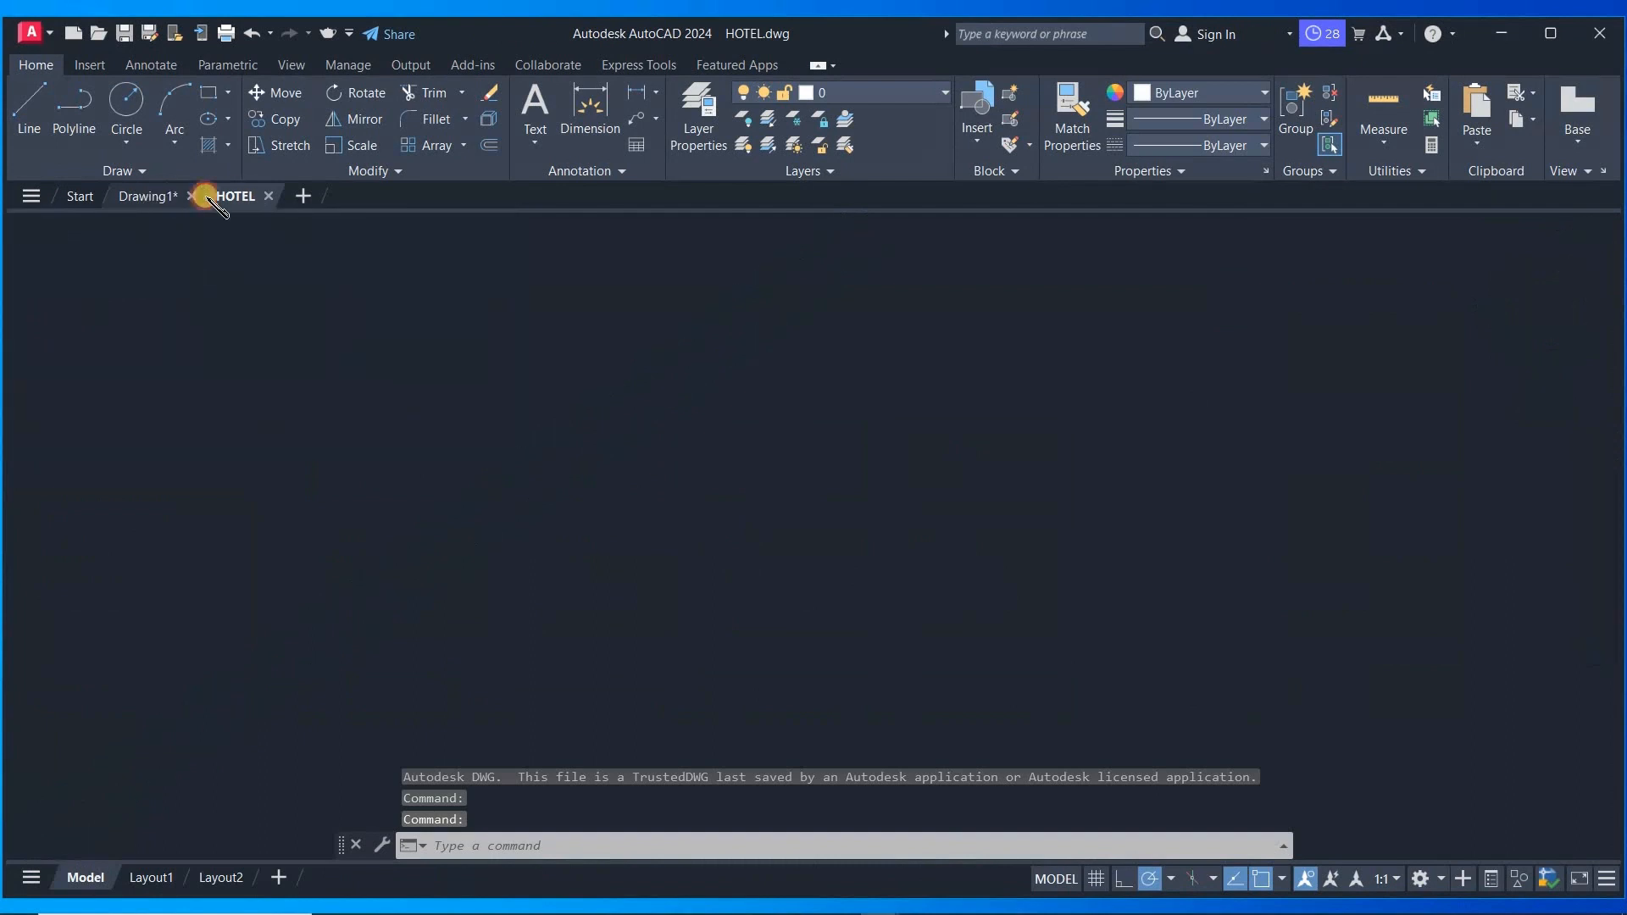
pyautogui.click(247, 196)
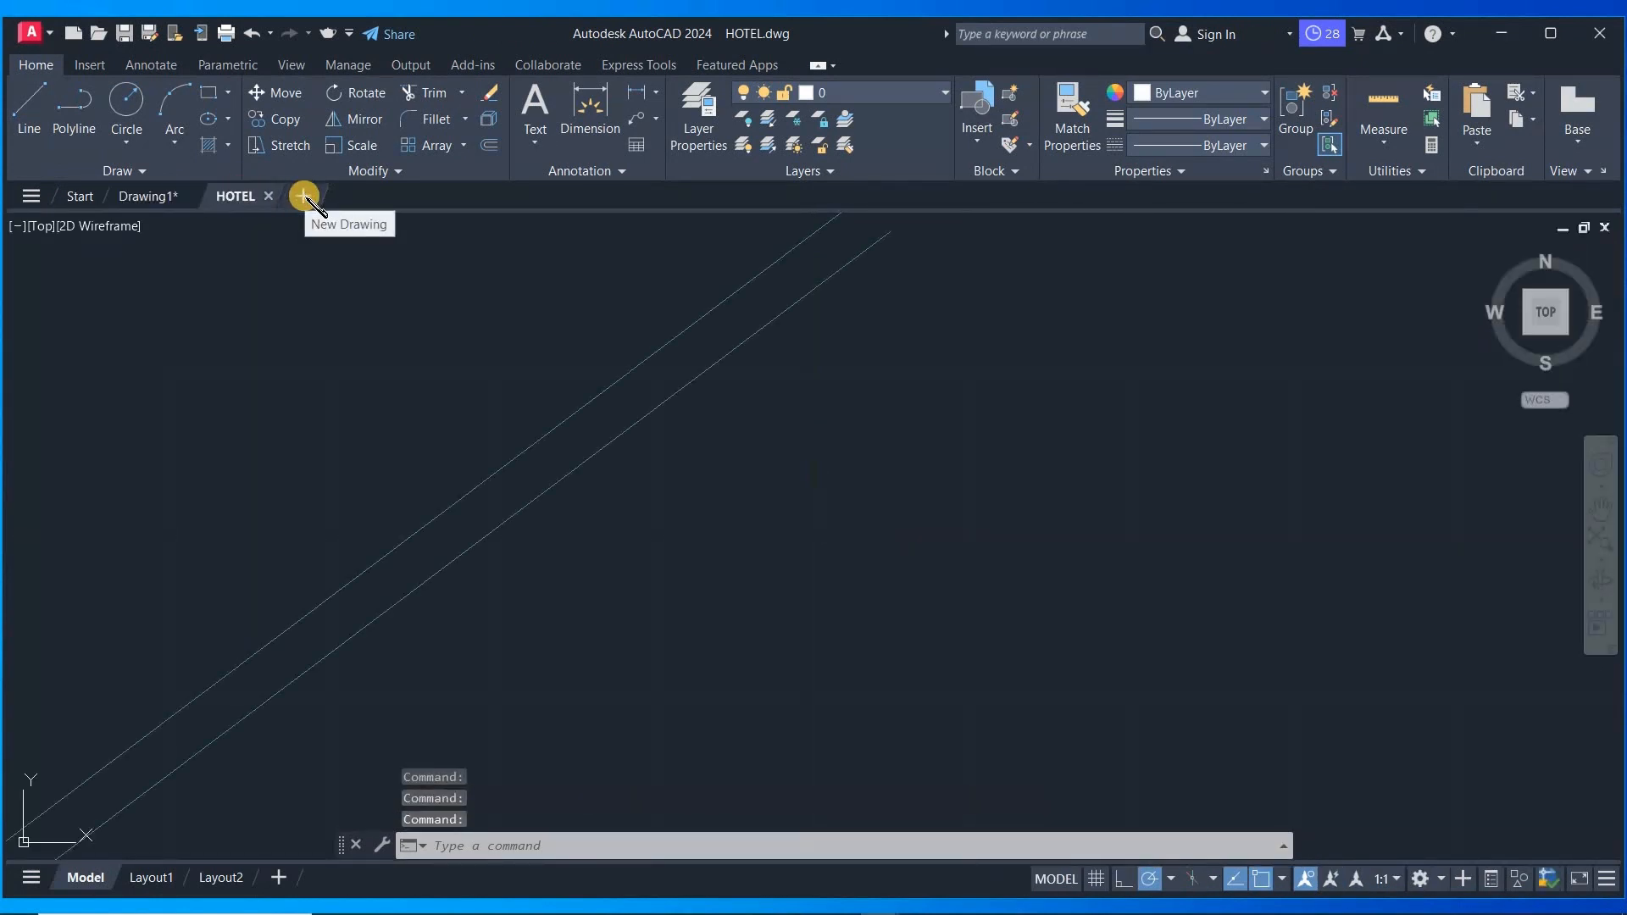
pyautogui.click(304, 196)
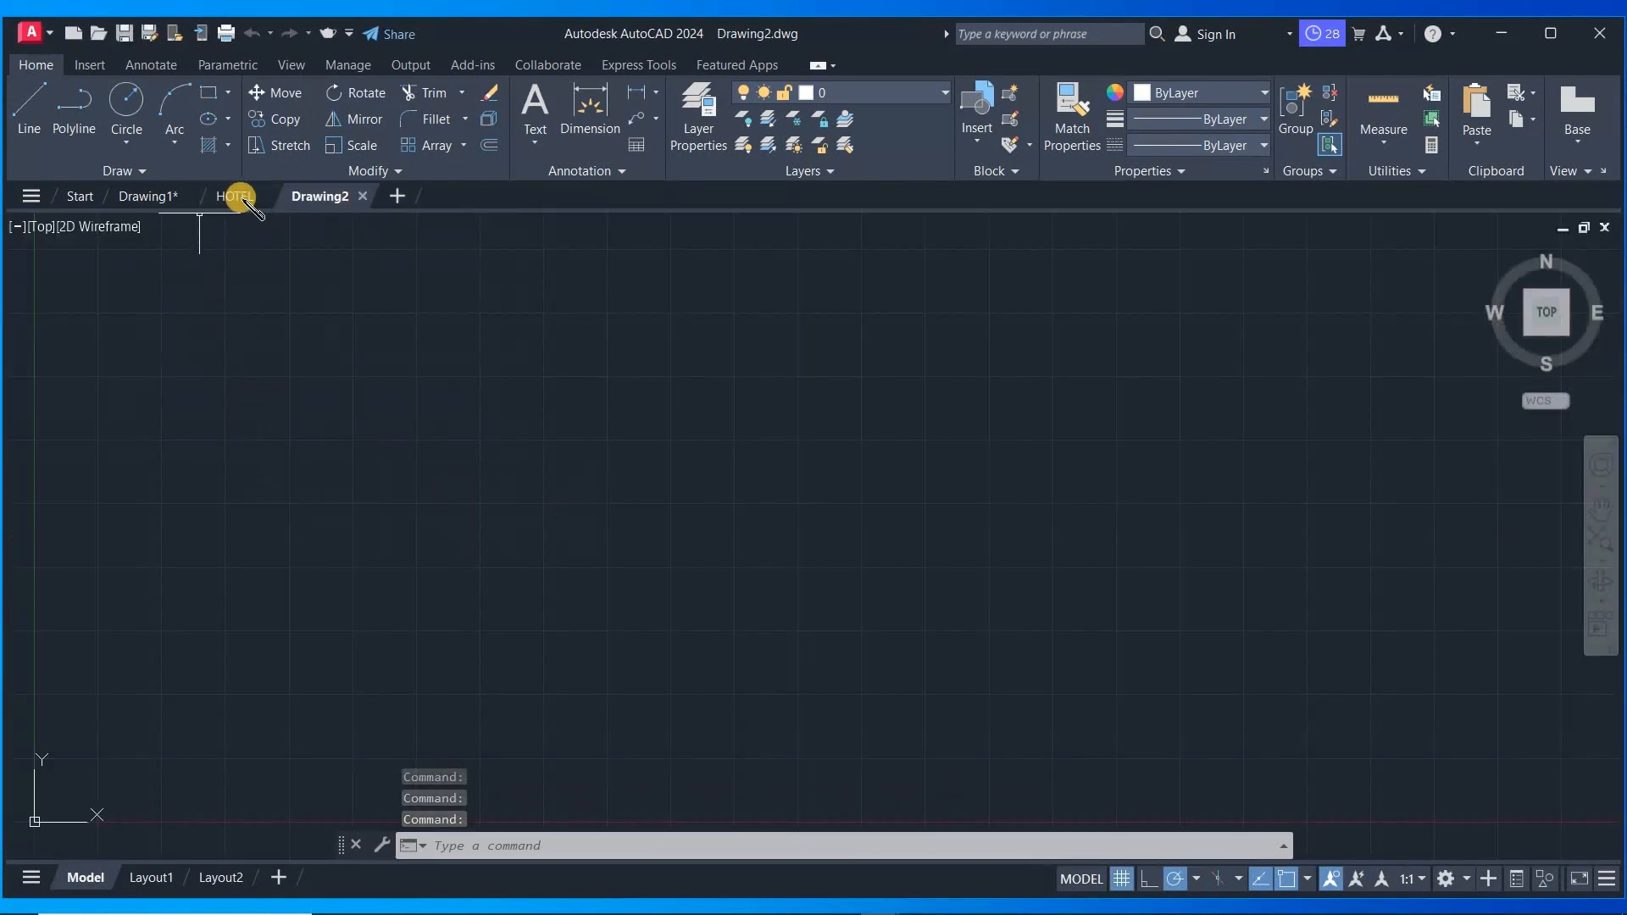
# - Cycle through the HOTEL, Drawing1 and Drawing2 file tabs to compare the open drawings
pyautogui.click(238, 196)
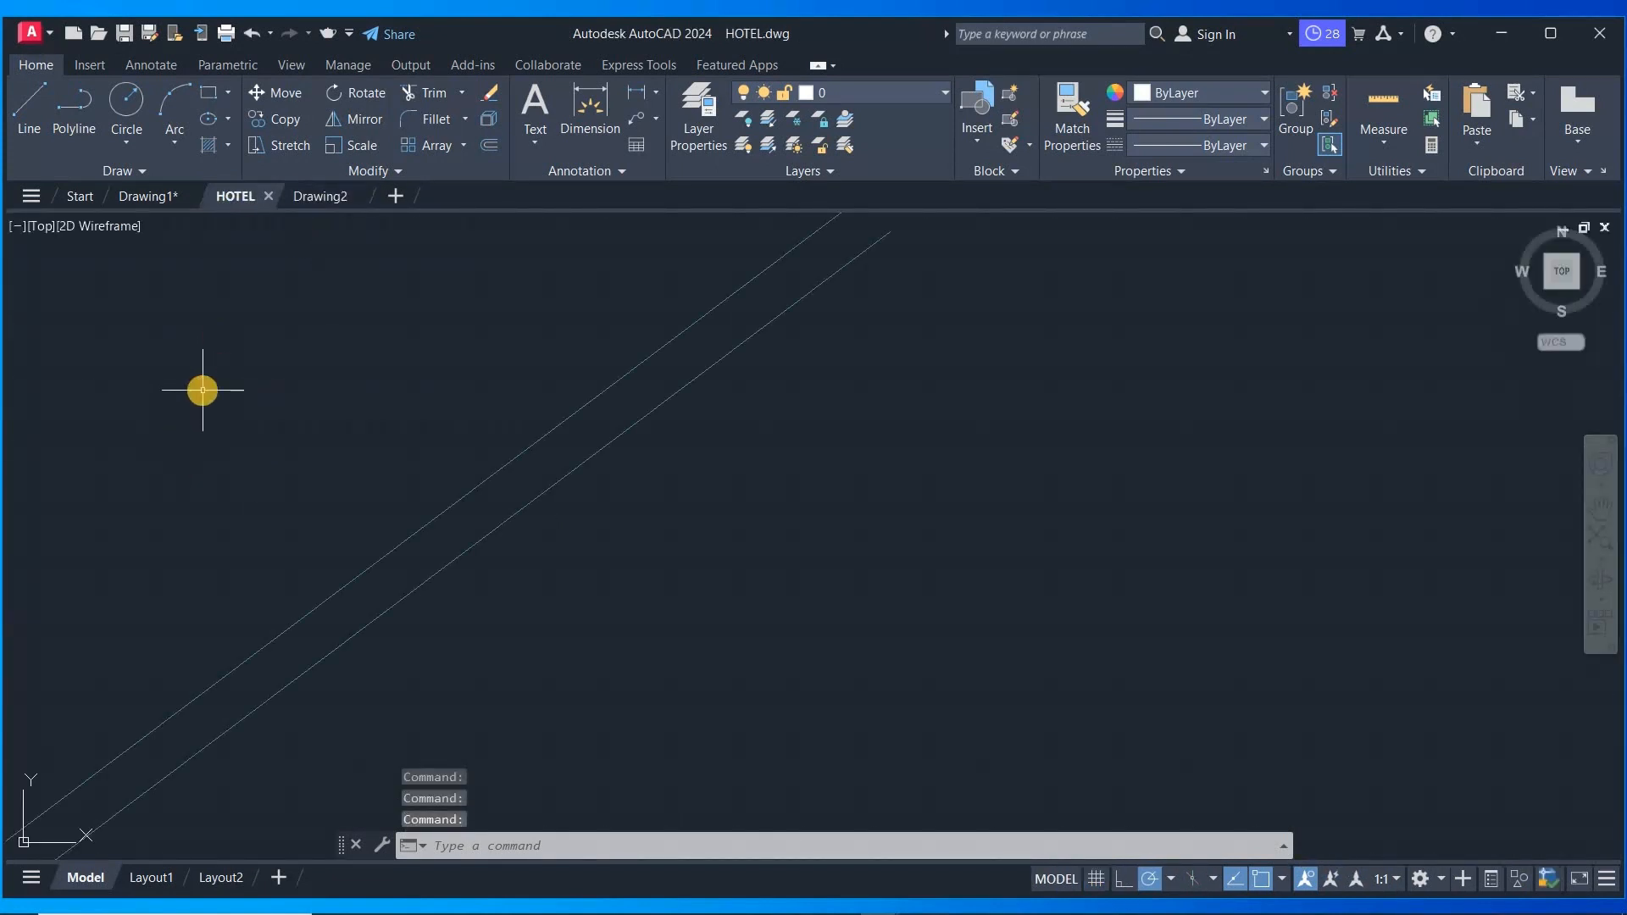
pyautogui.click(161, 199)
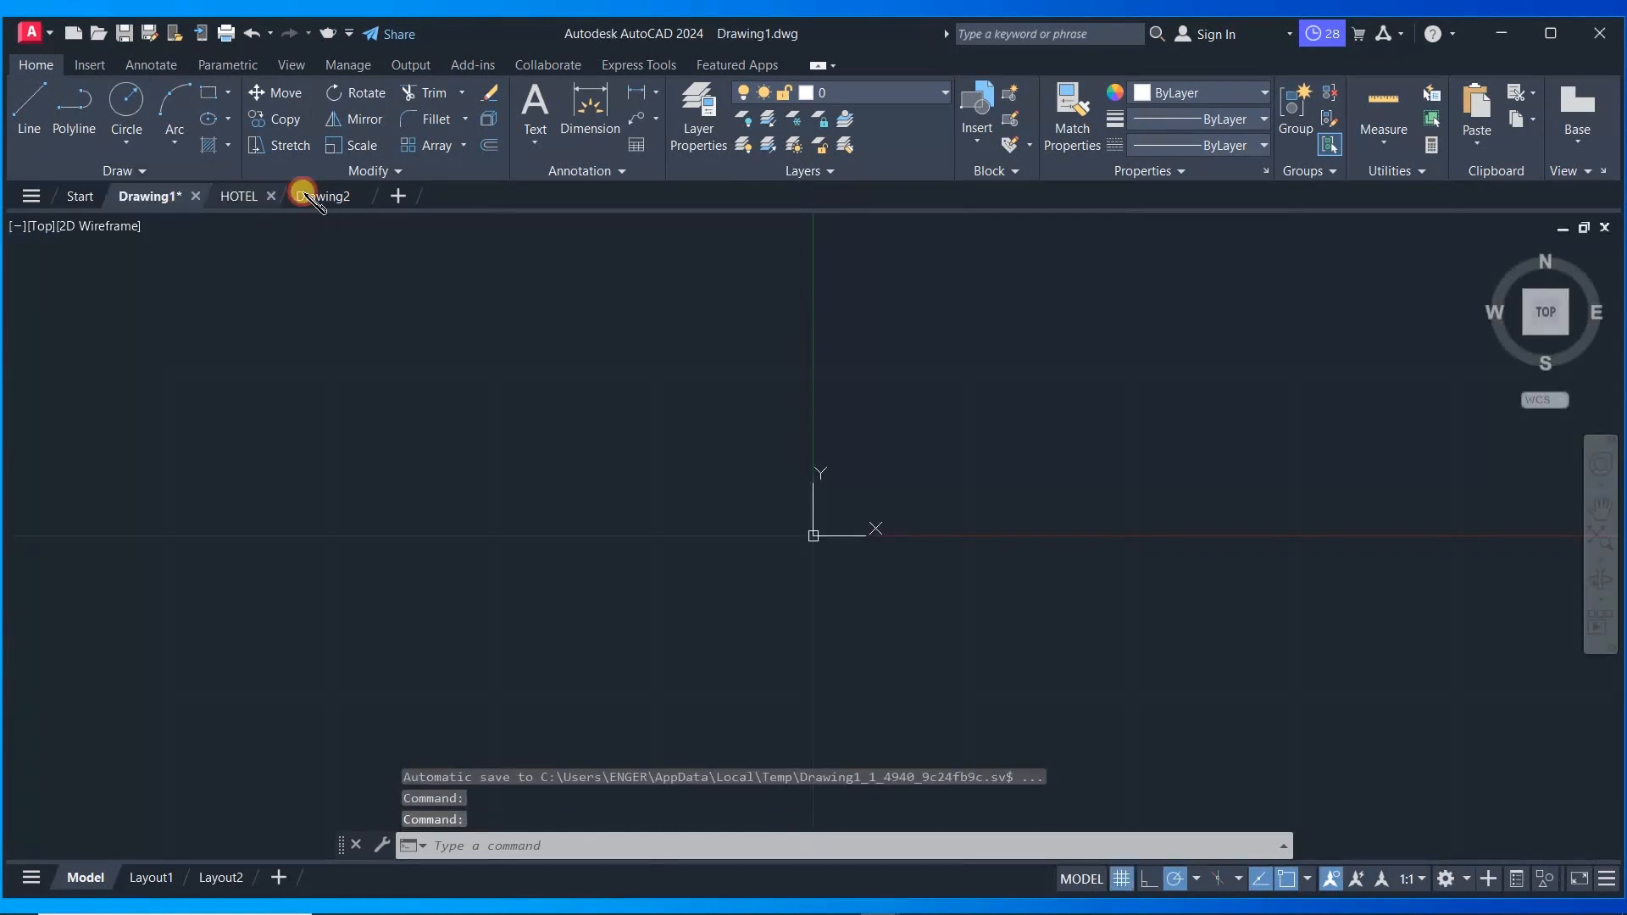
pyautogui.click(302, 196)
pyautogui.click(149, 201)
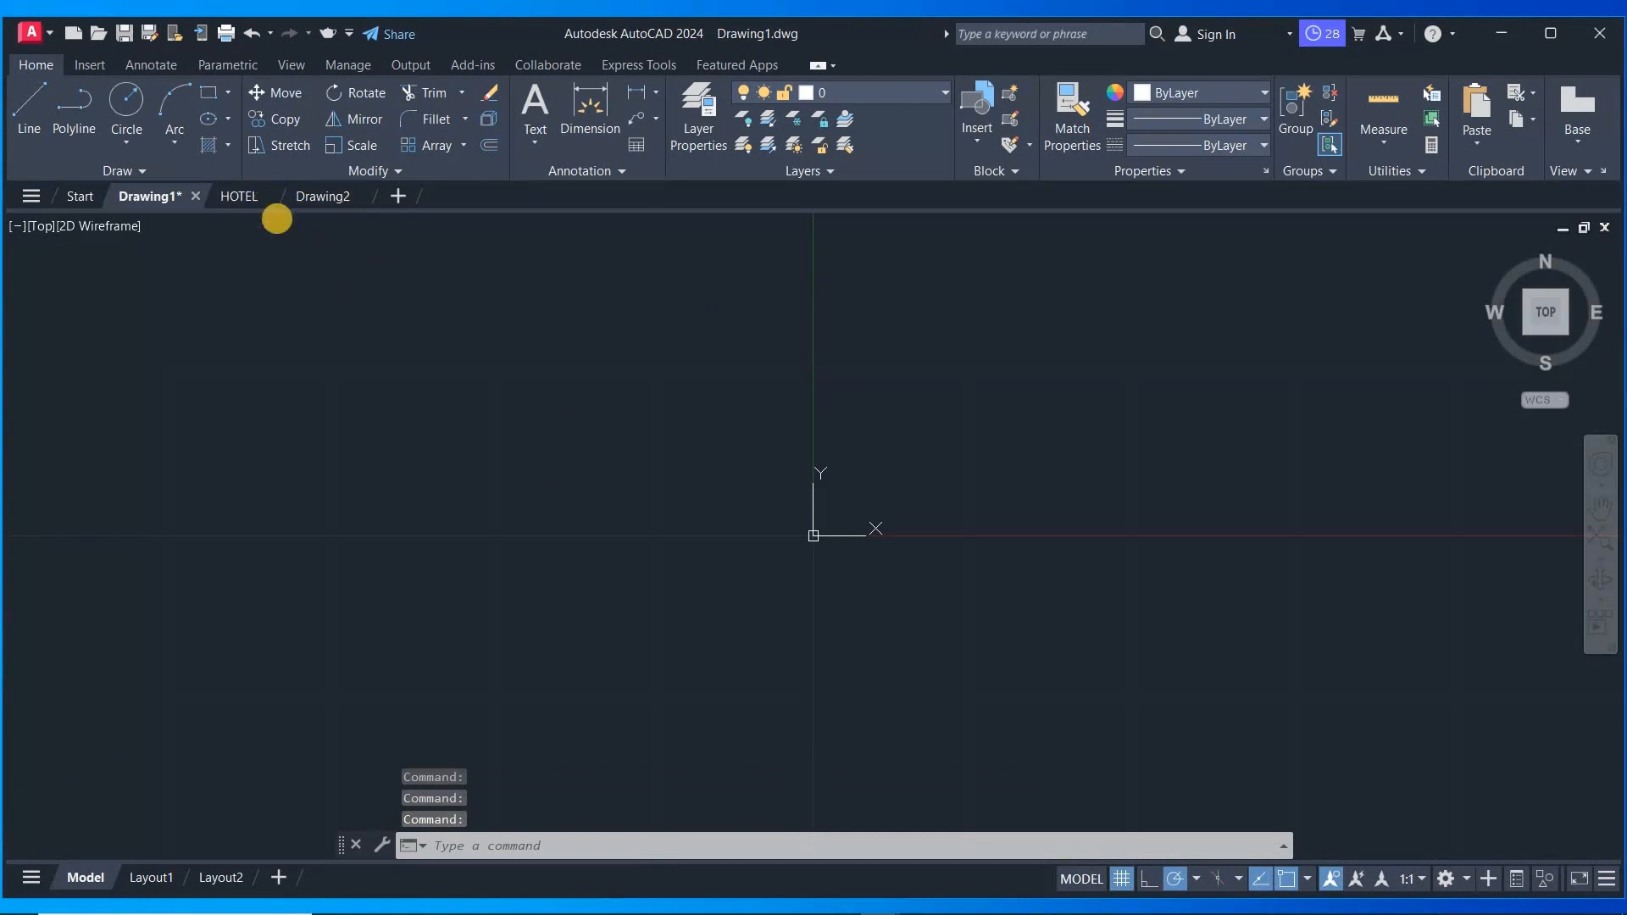
pyautogui.click(314, 198)
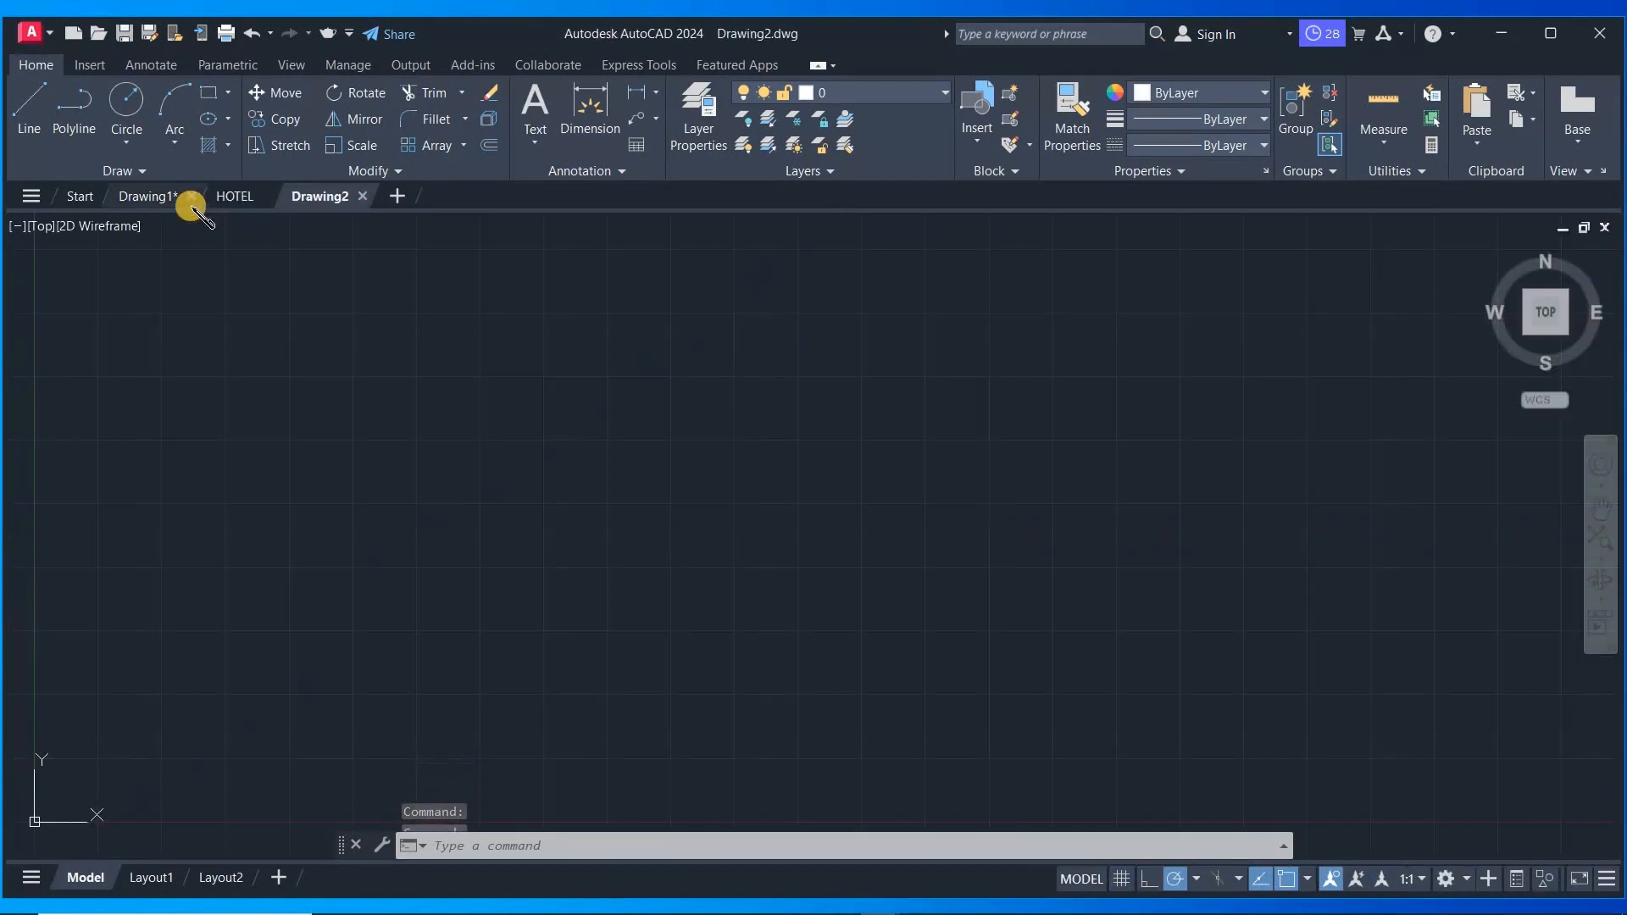
pyautogui.moveTo(192, 198)
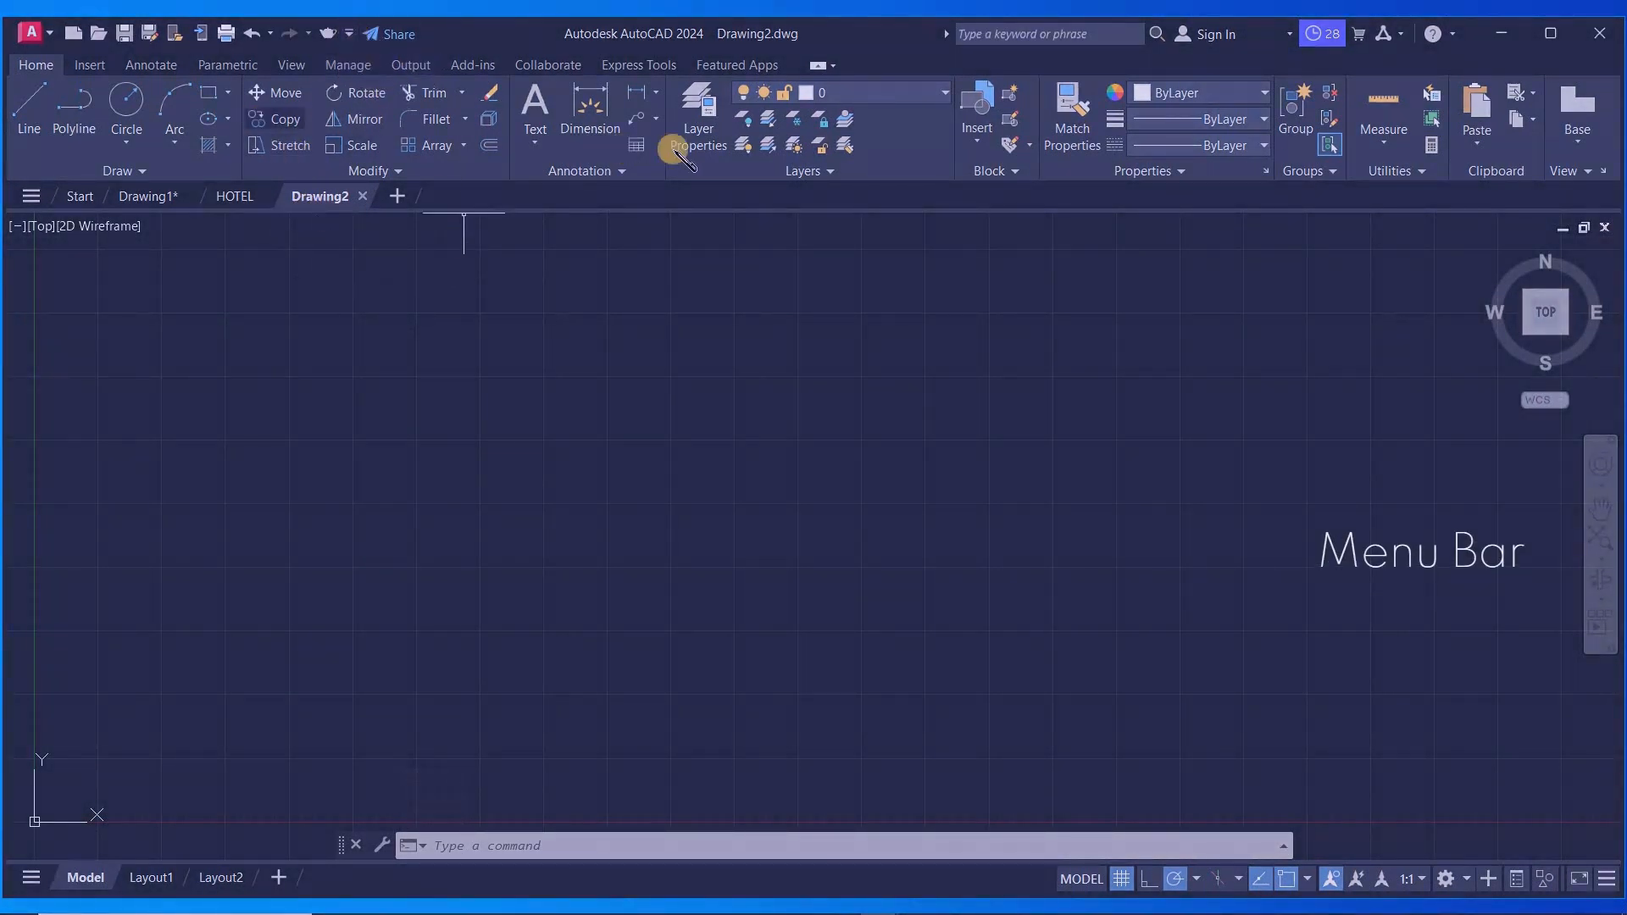
# - Show the menu bar through the Quick Access Toolbar customization list
pyautogui.click(350, 34)
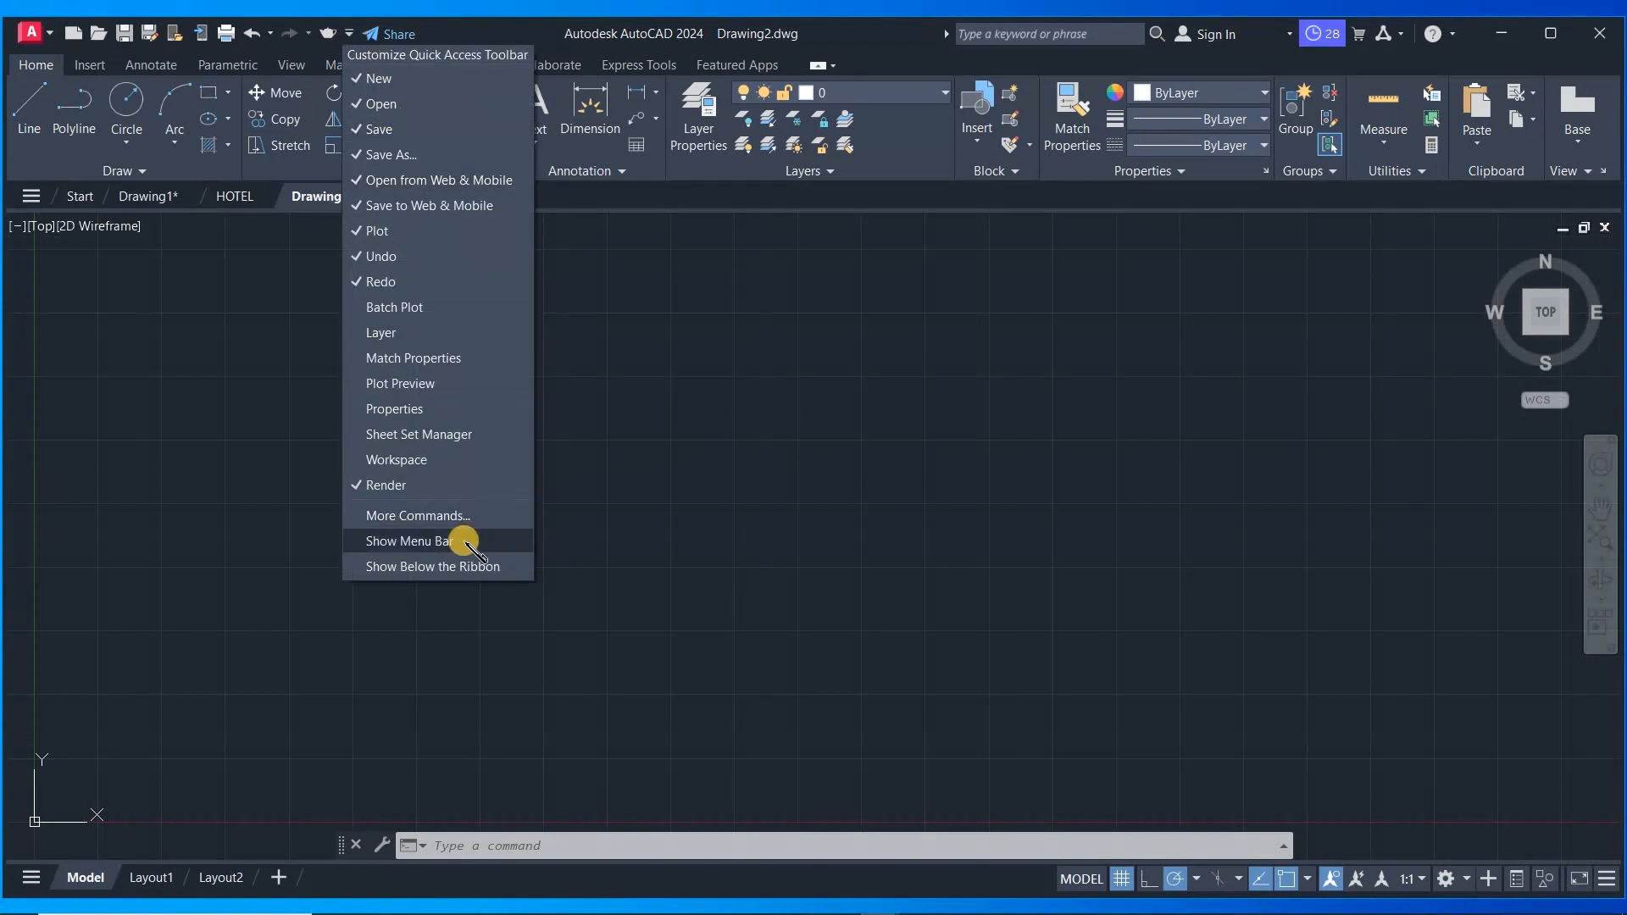
pyautogui.click(465, 544)
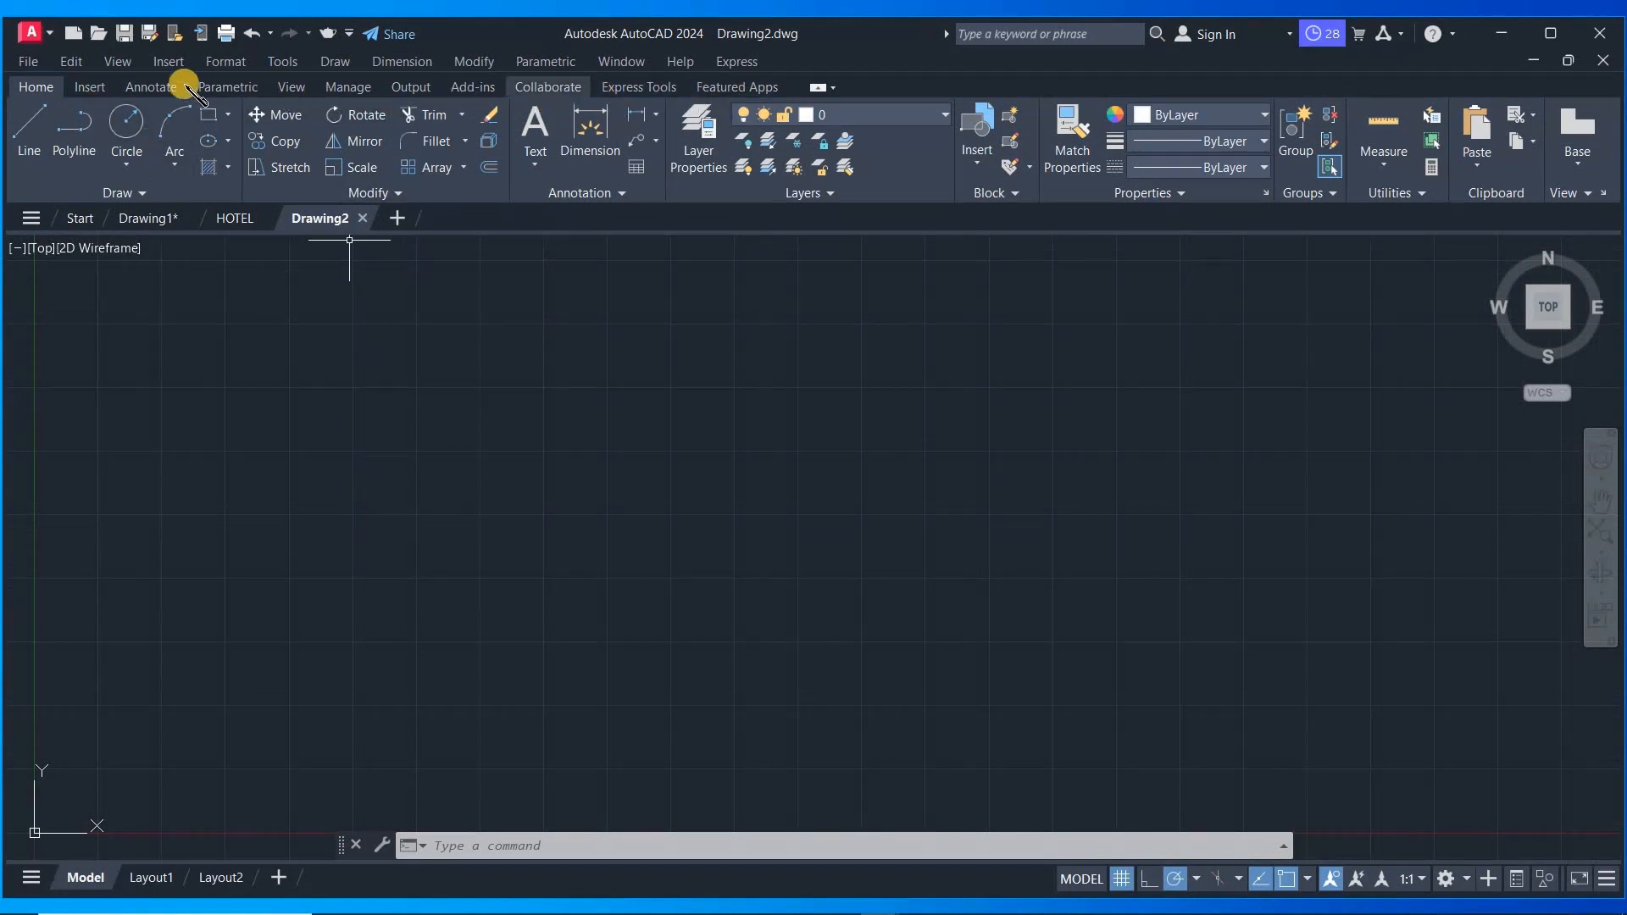
# - Browse the menu bar's File, Edit, View, Insert, Format, Tools and Dimension menus
pyautogui.click(47, 62)
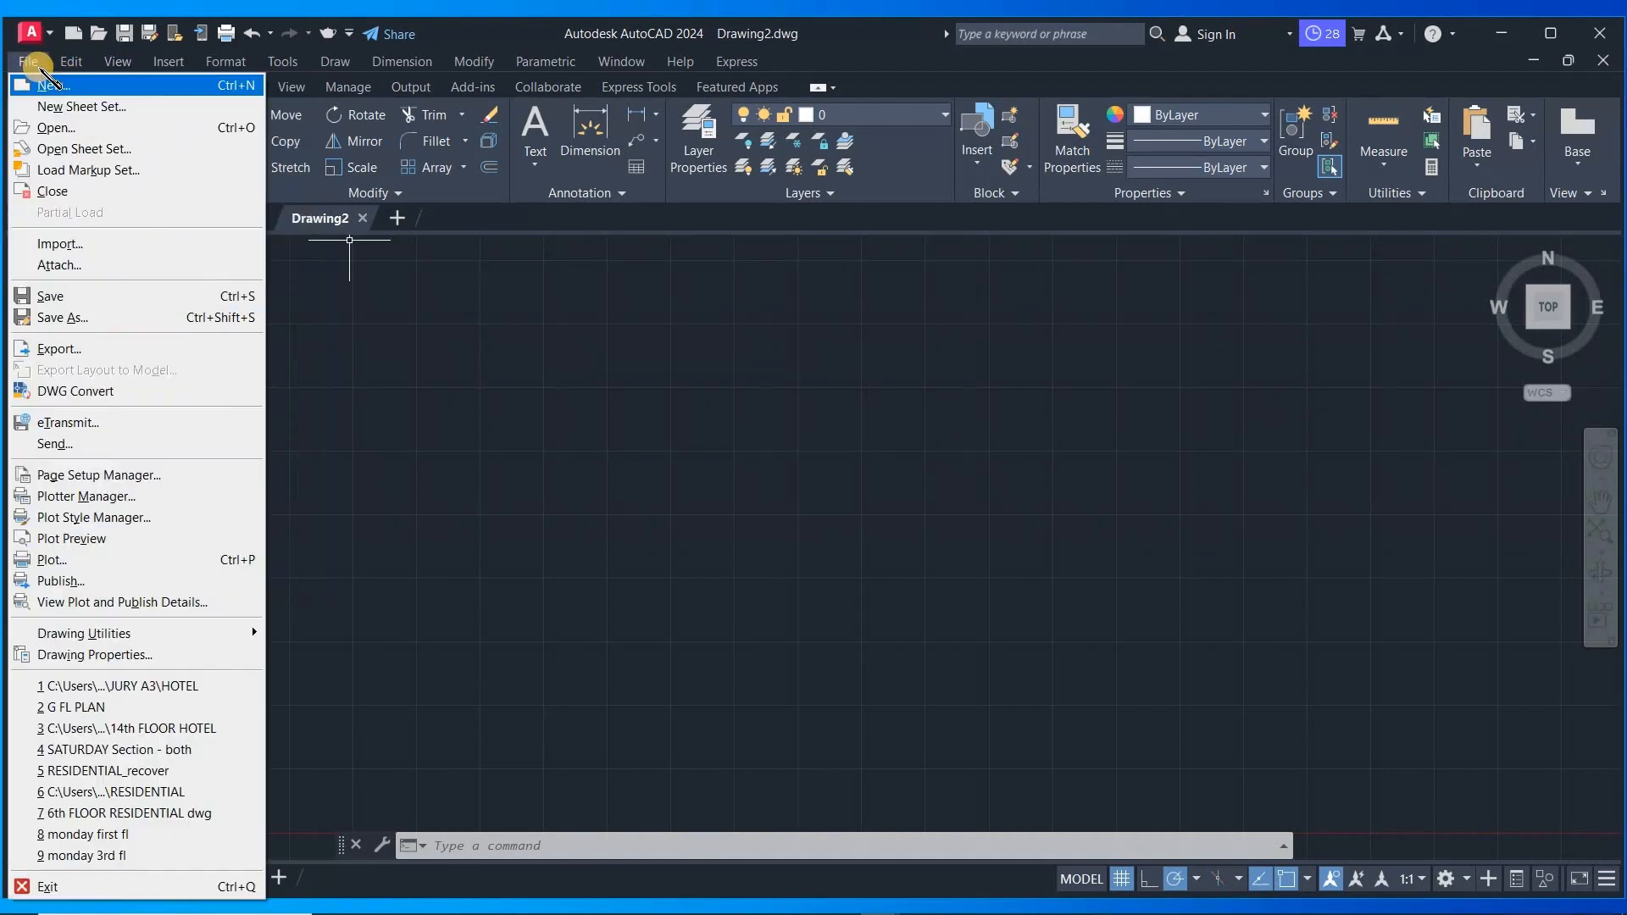
pyautogui.moveTo(75, 66)
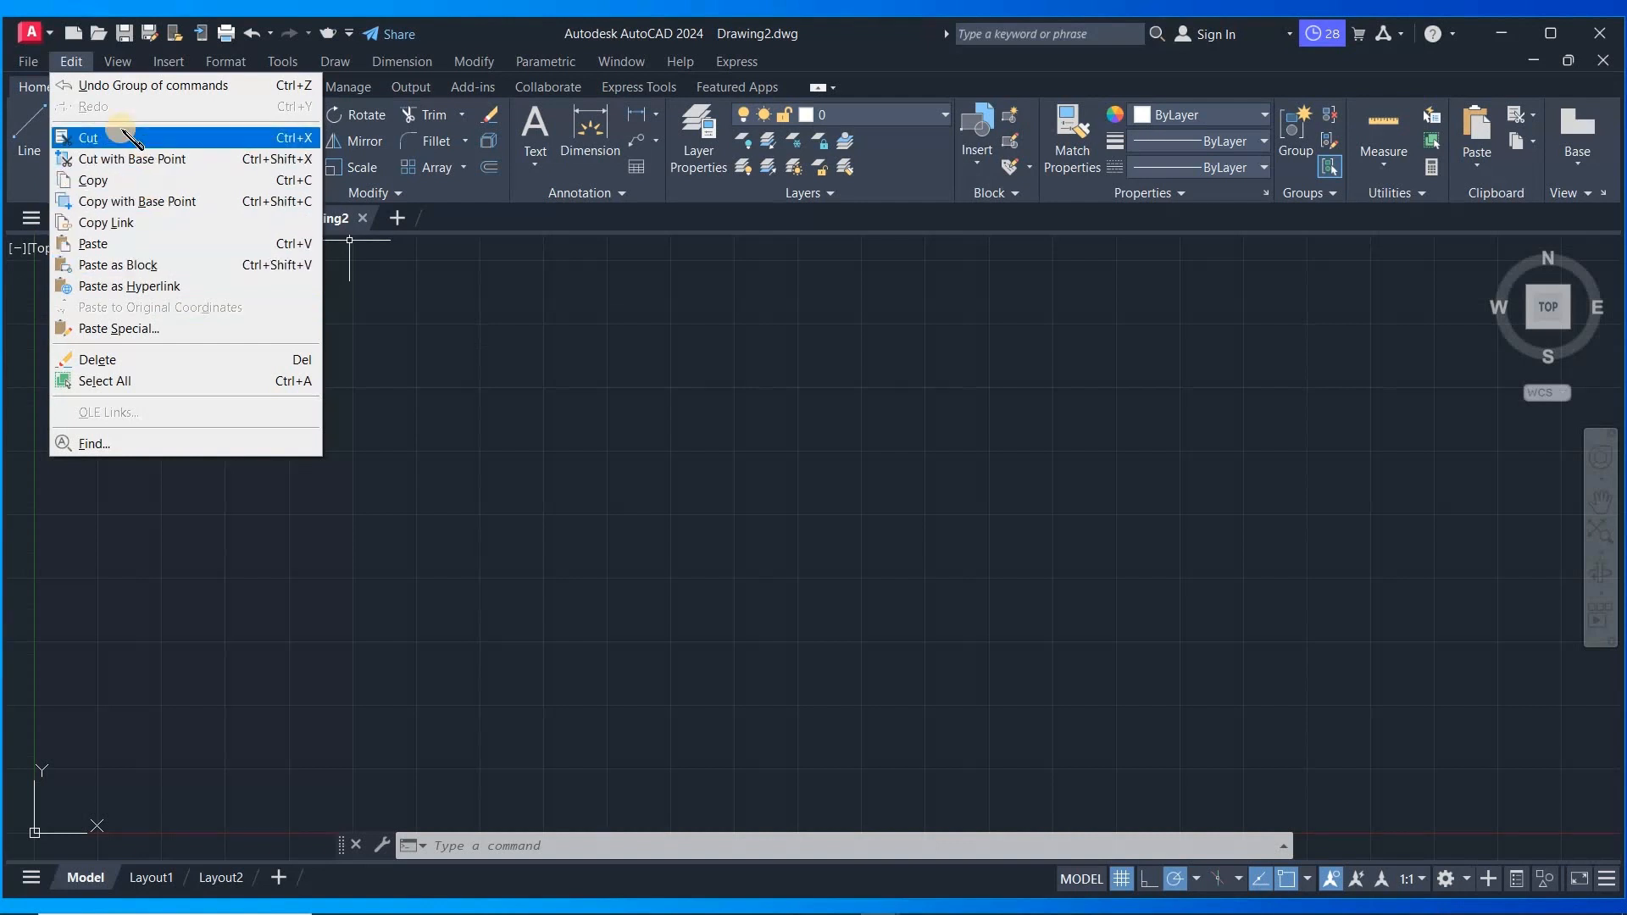
pyautogui.click(117, 61)
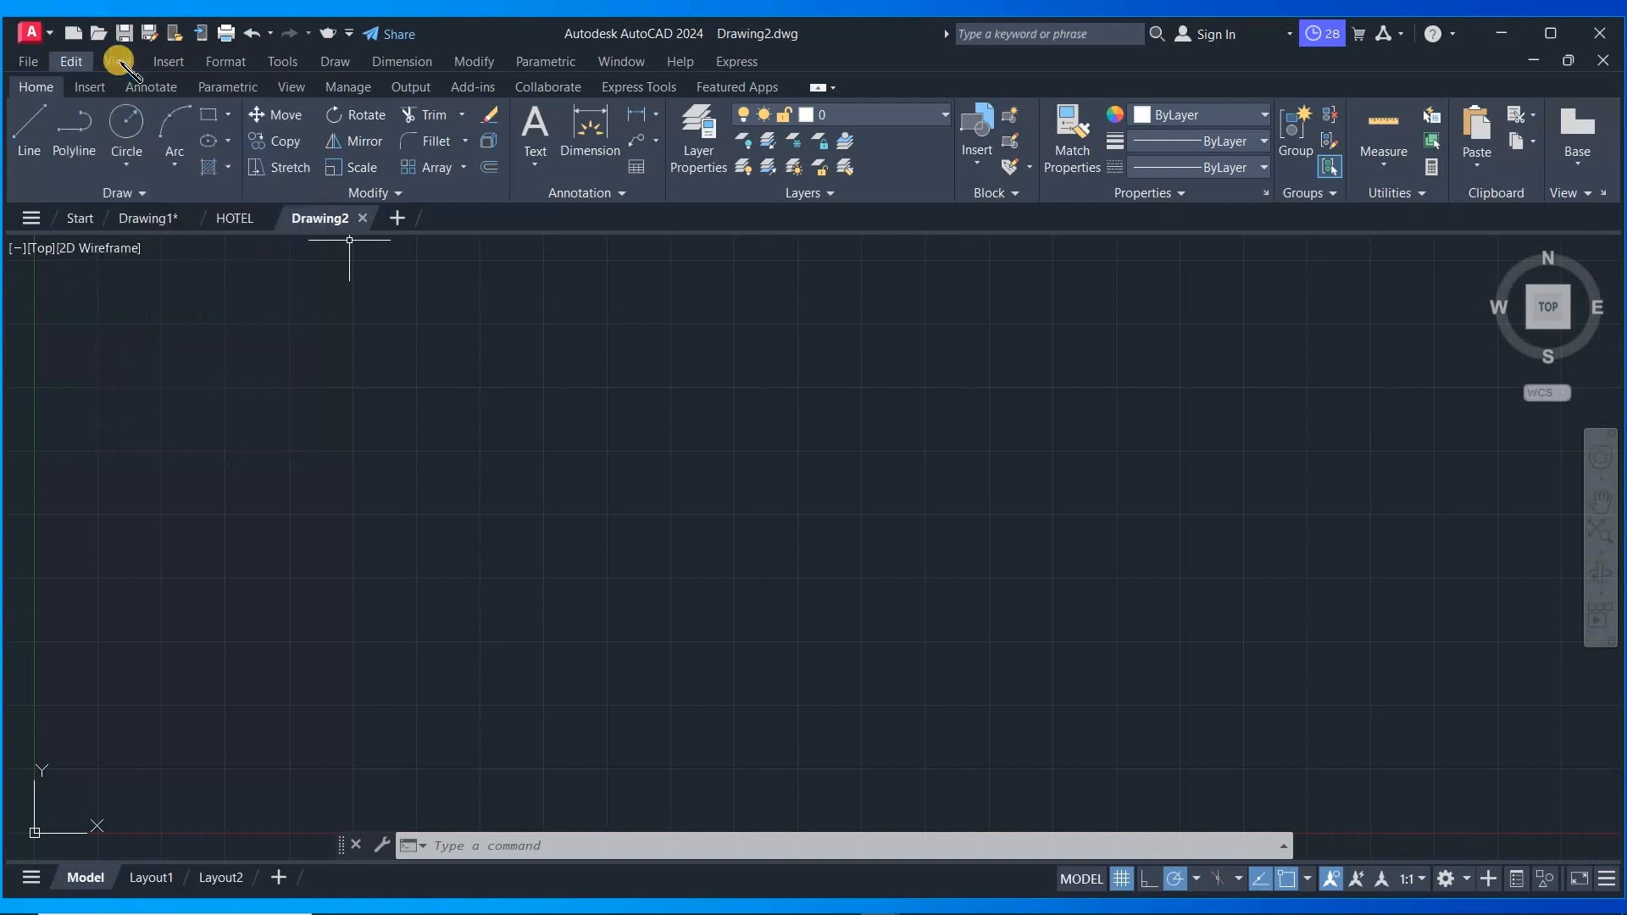
pyautogui.click(119, 62)
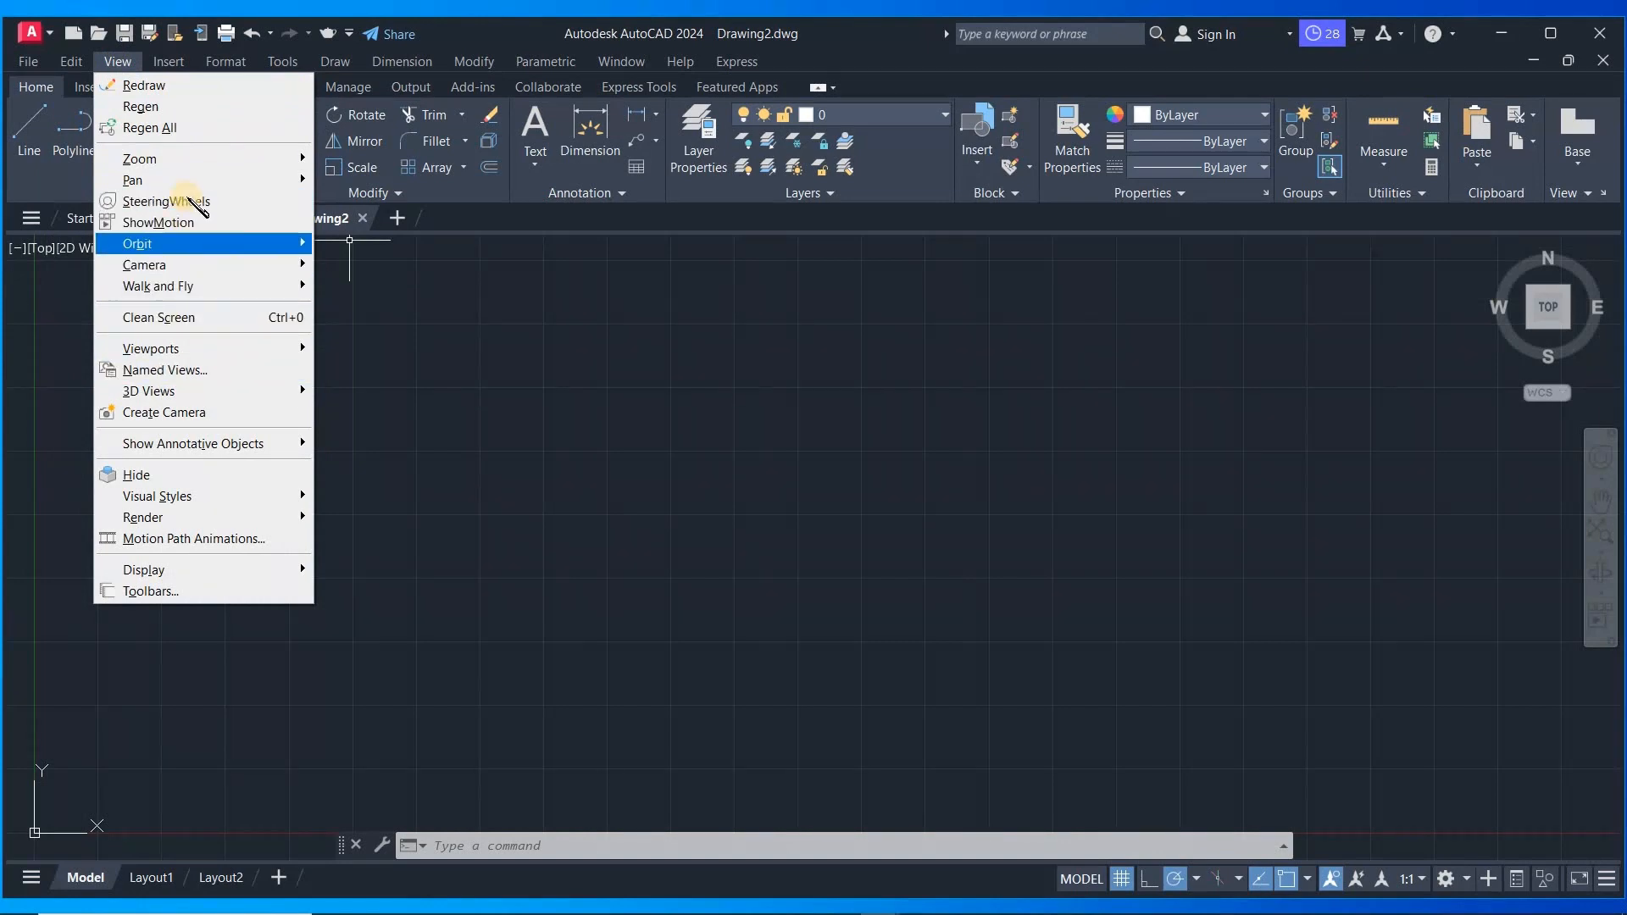
pyautogui.moveTo(200, 163)
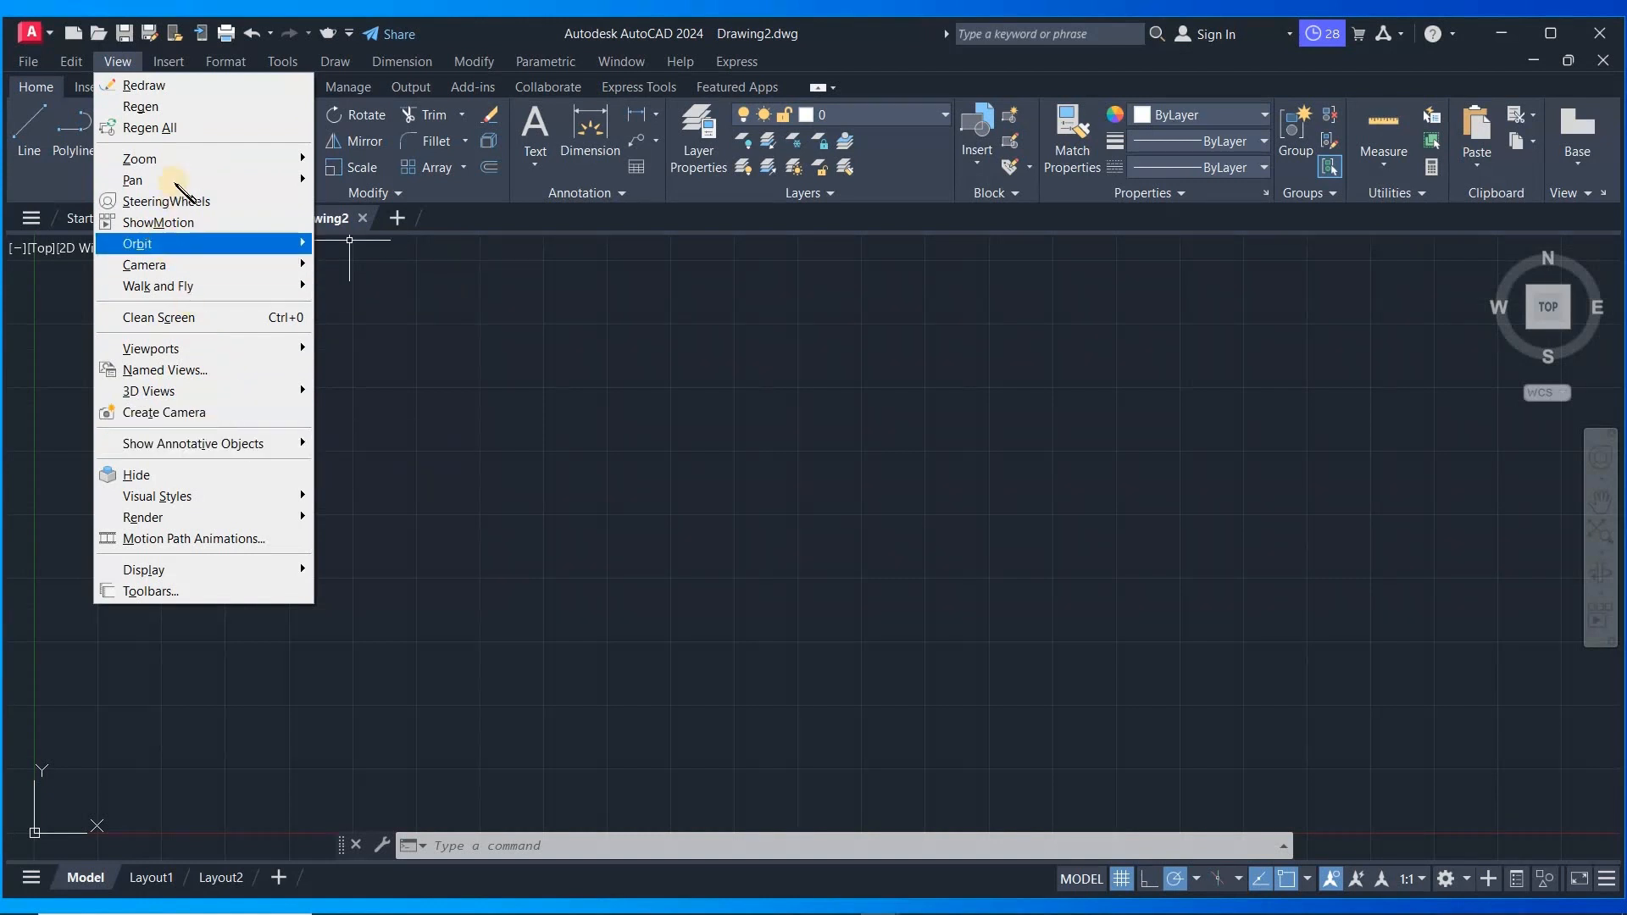
pyautogui.click(118, 61)
pyautogui.click(170, 61)
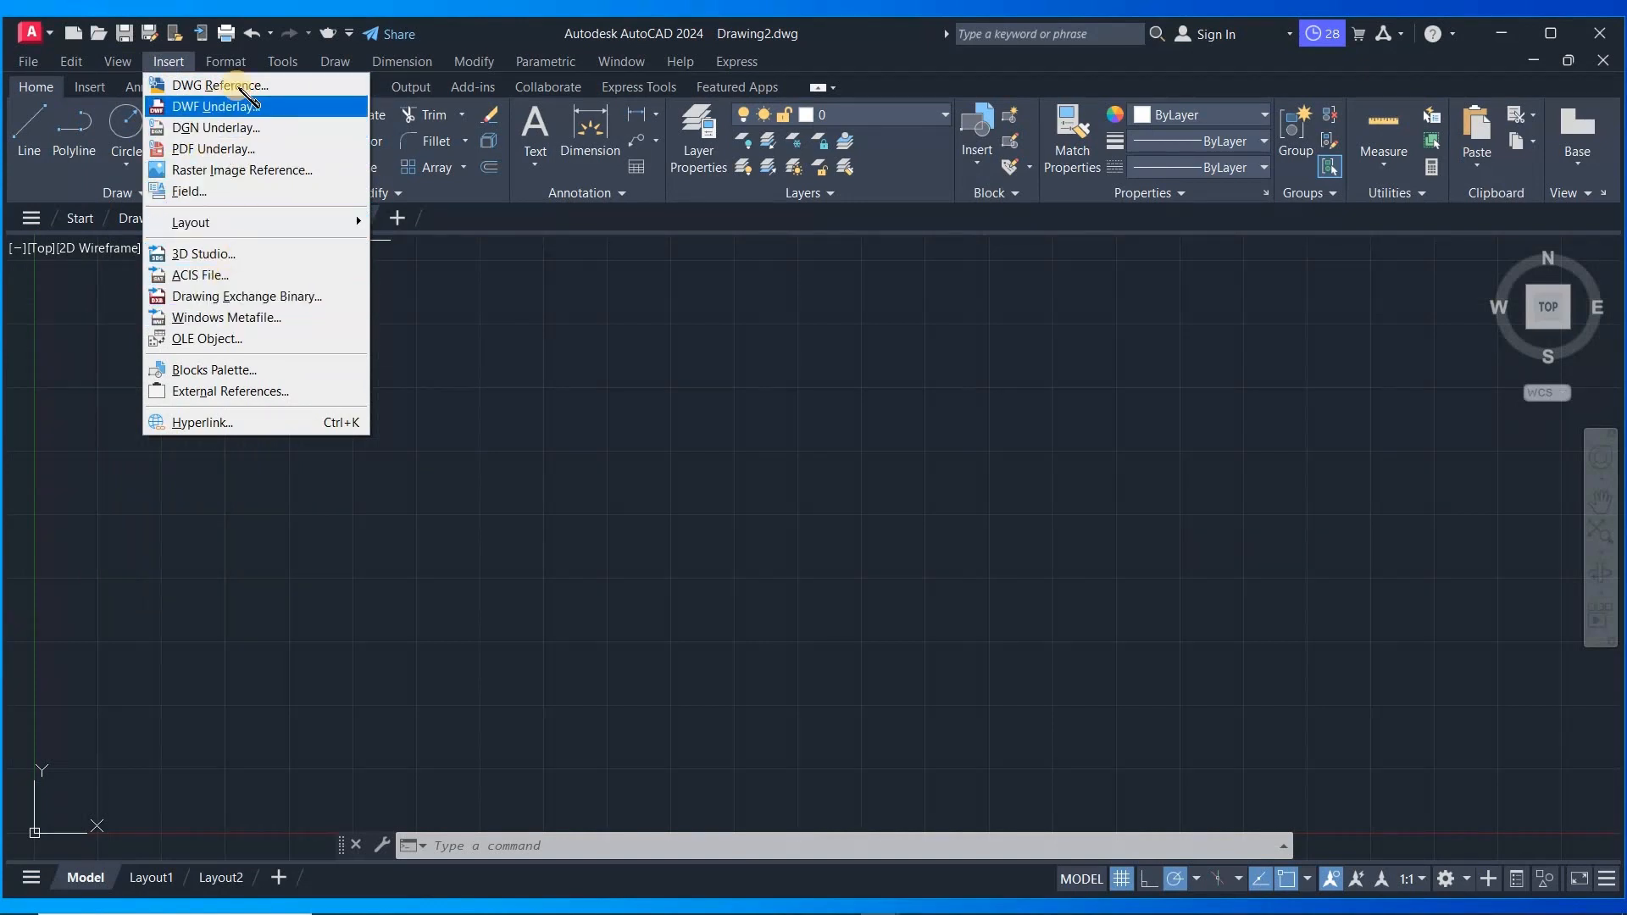
pyautogui.click(169, 61)
pyautogui.click(225, 61)
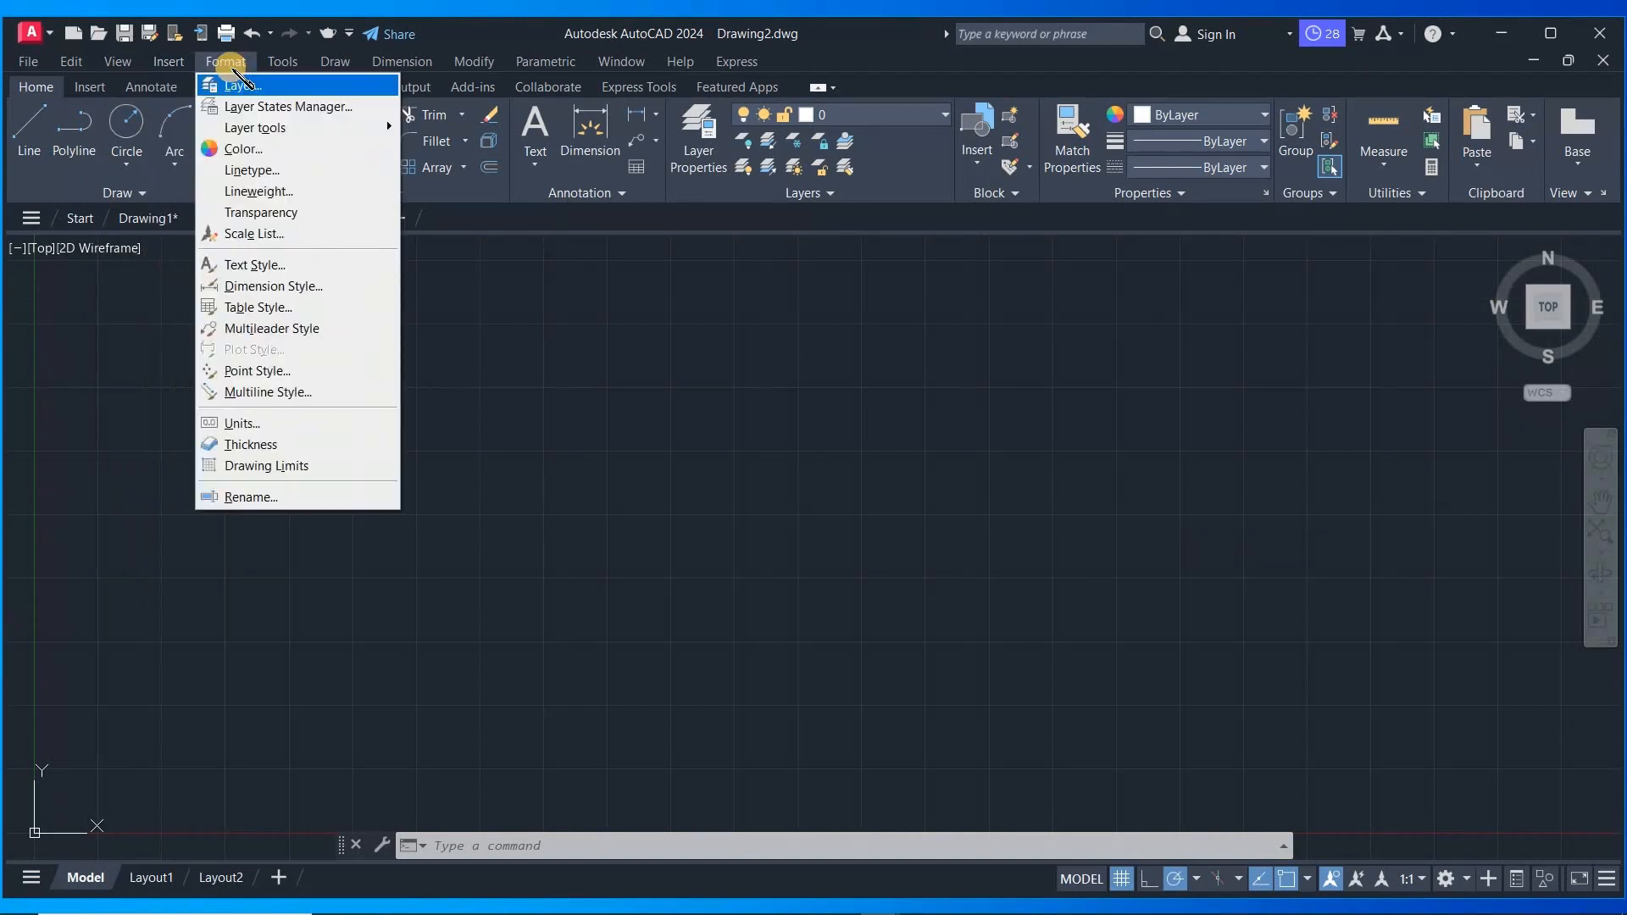
pyautogui.click(282, 61)
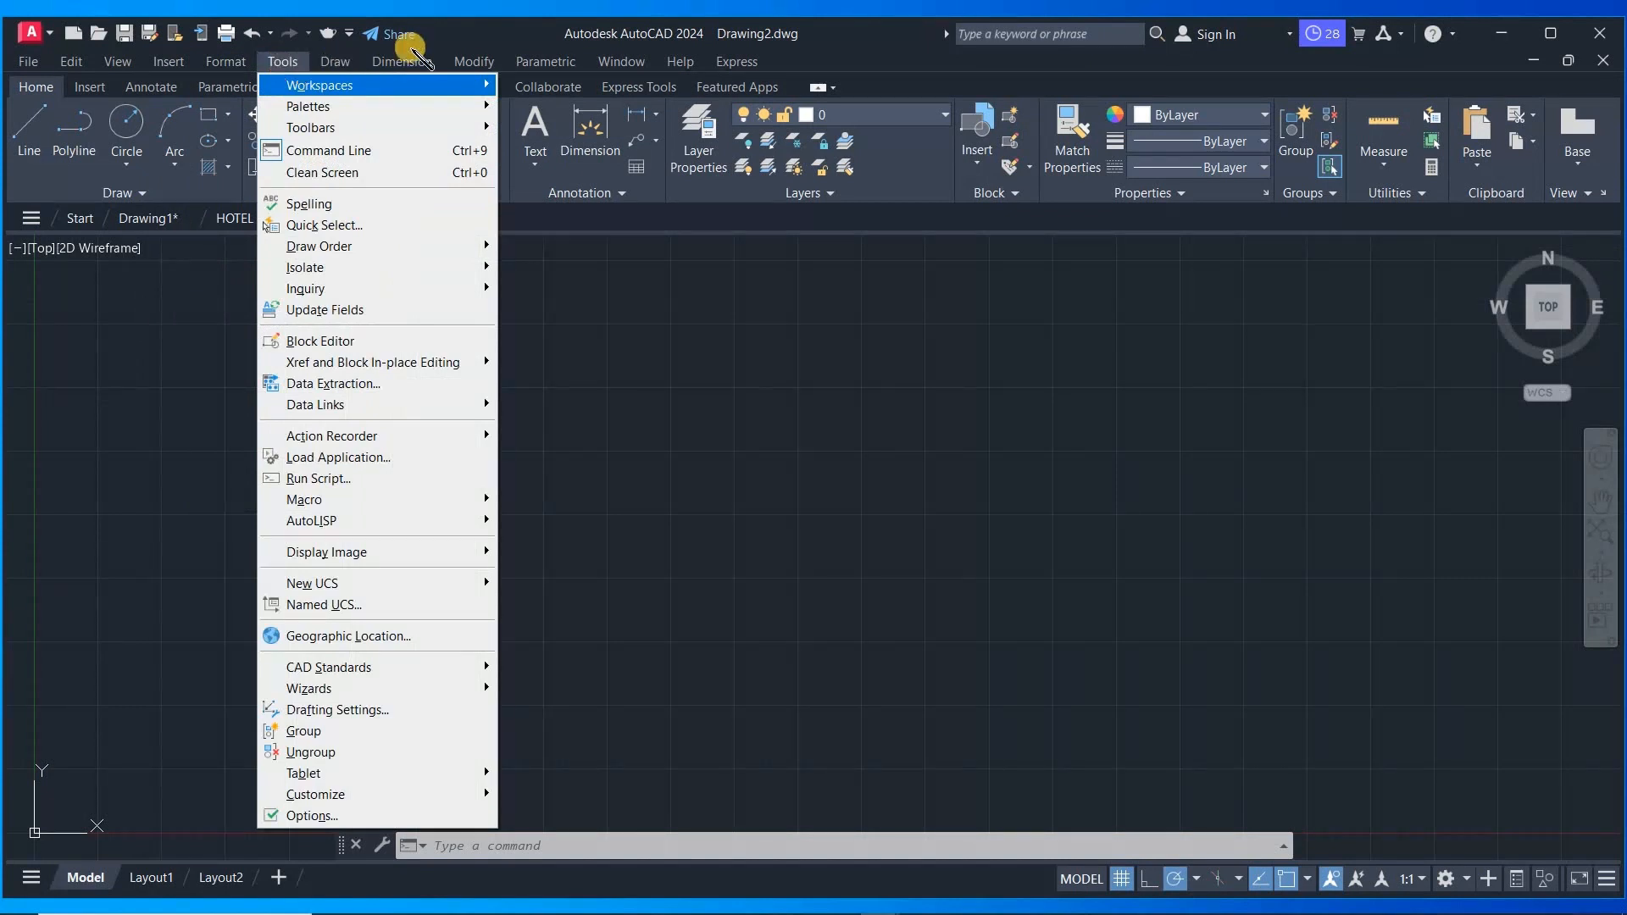
pyautogui.click(402, 61)
# - Hide the menu bar again through the Quick Access Toolbar customization list
pyautogui.click(349, 33)
pyautogui.click(350, 34)
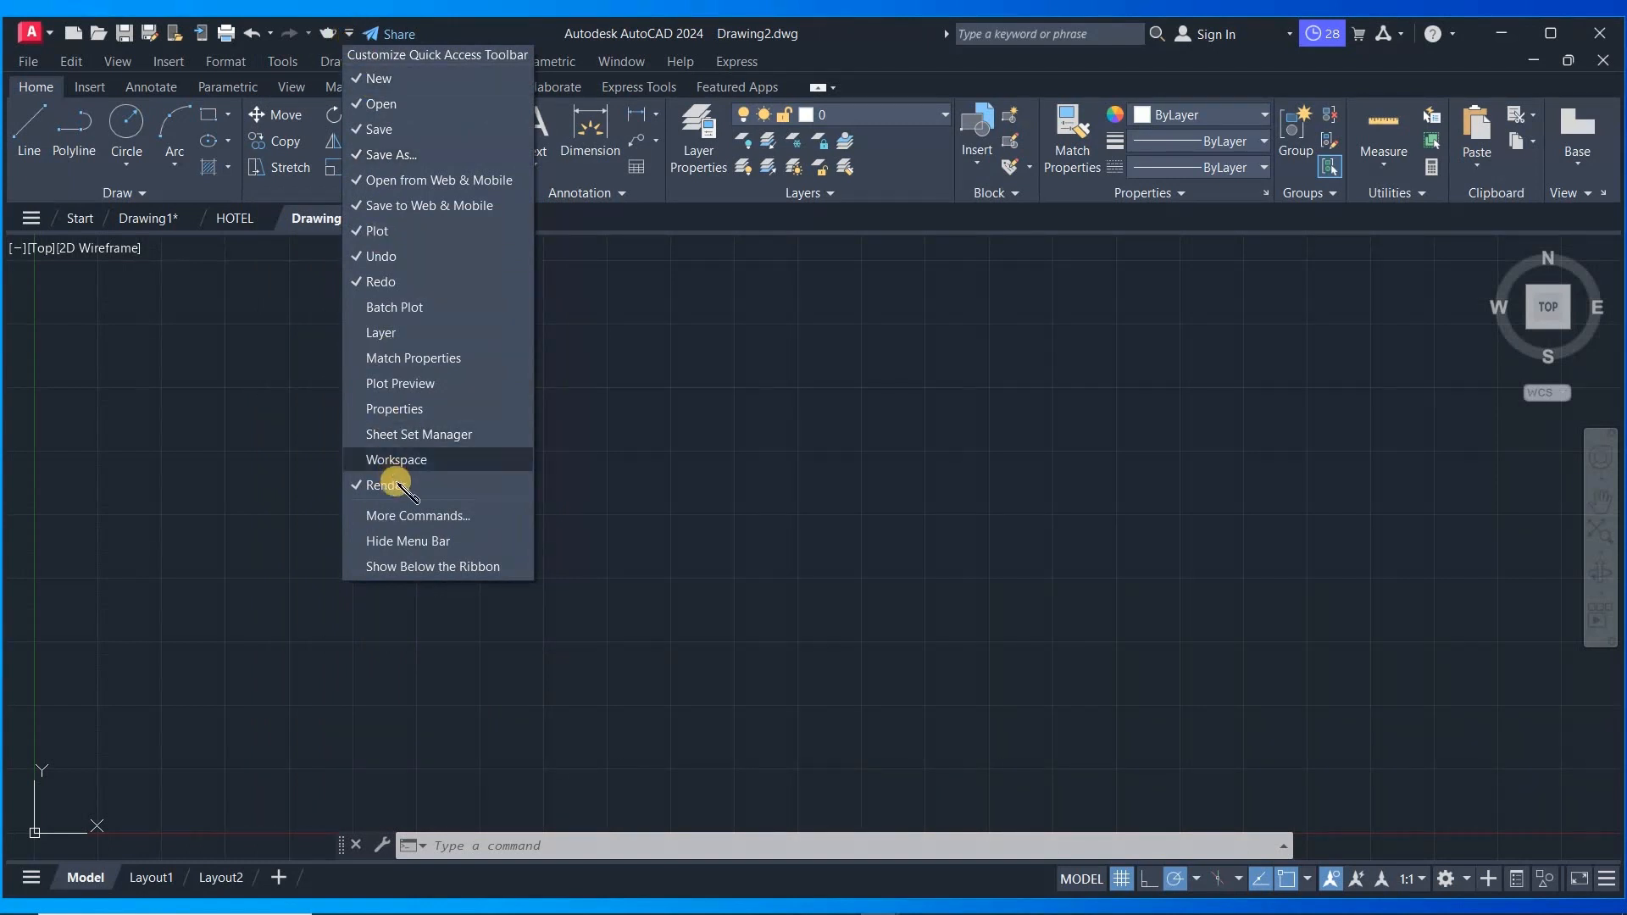
pyautogui.click(441, 540)
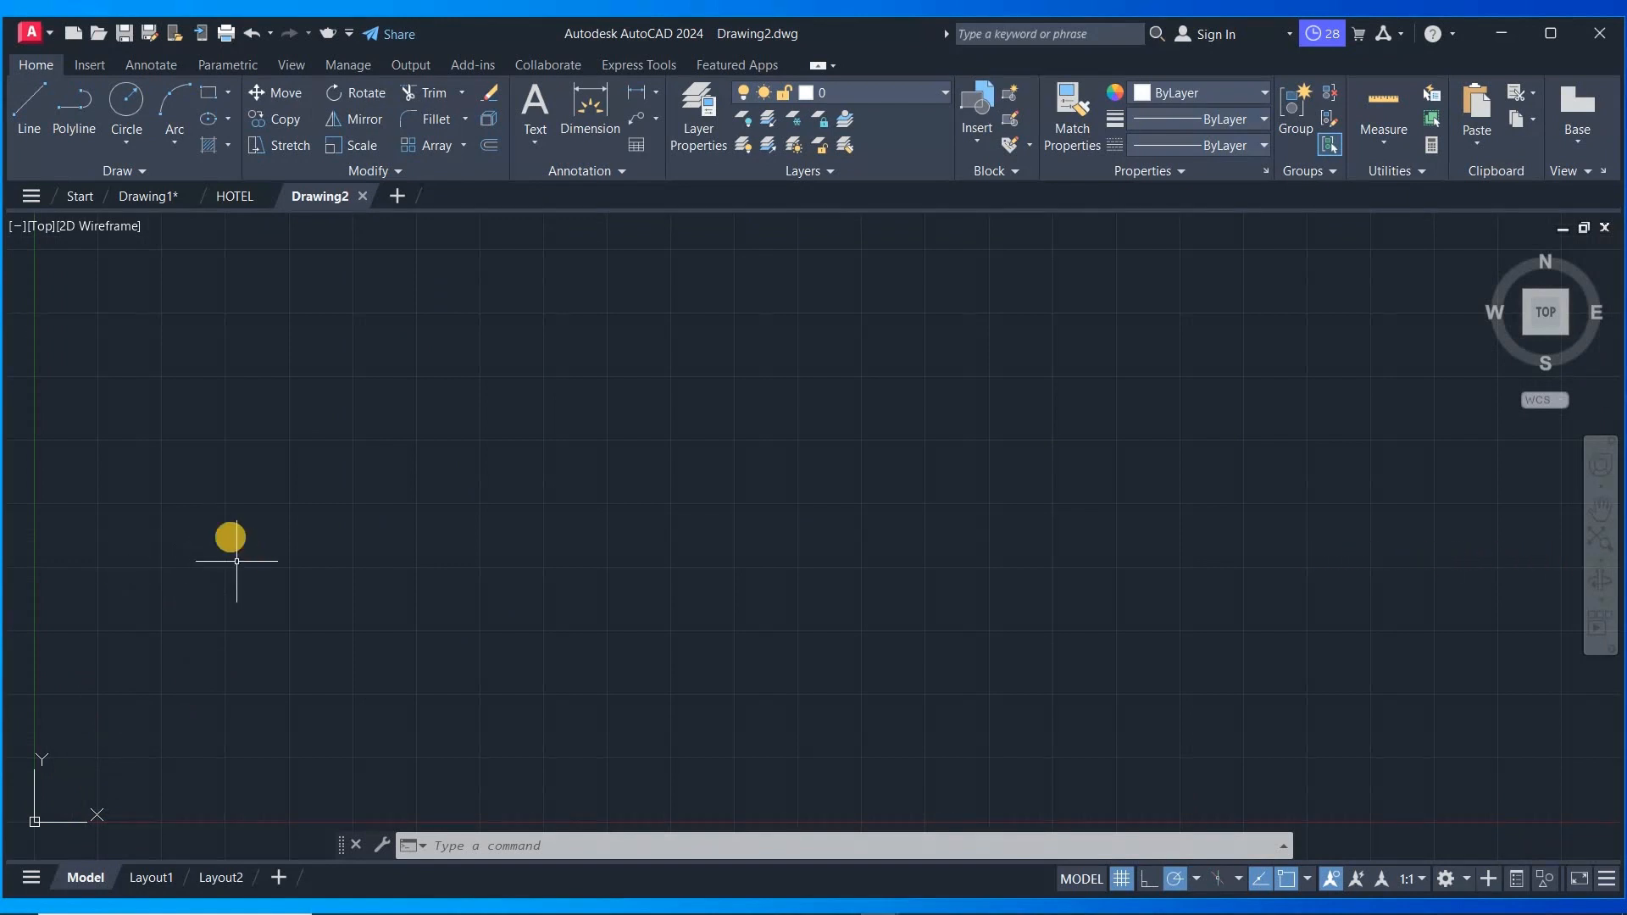
# - Rotate the top view a full turn in 90-degree steps with the ViewCube's rotate arrow
pyautogui.scroll(-2, 241, 522)
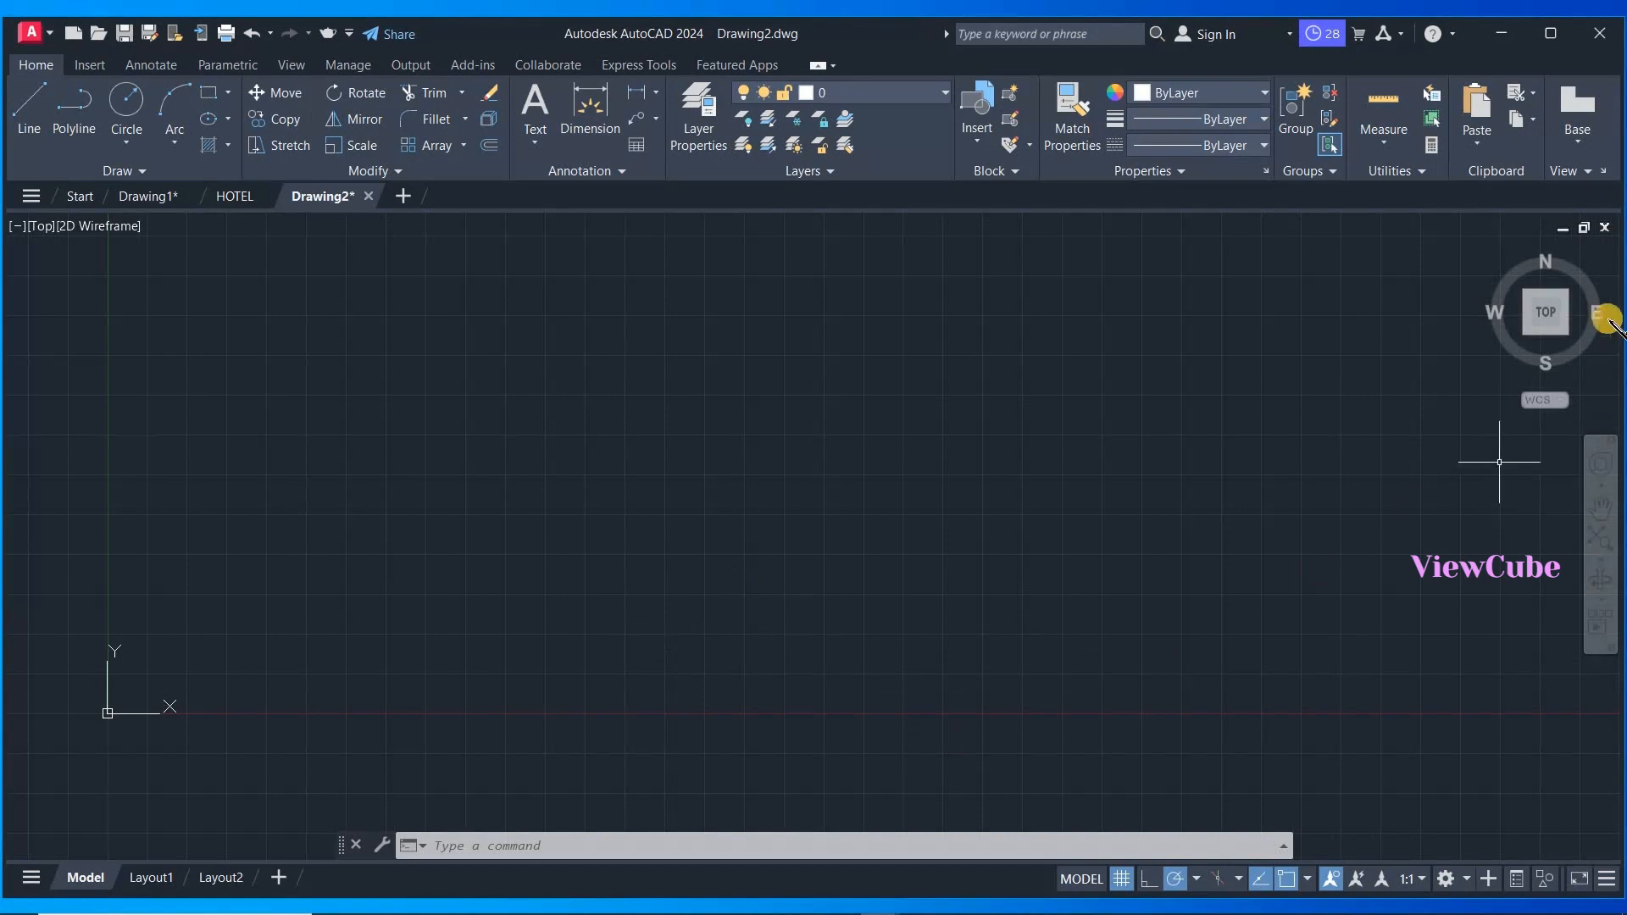
pyautogui.moveTo(1583, 318)
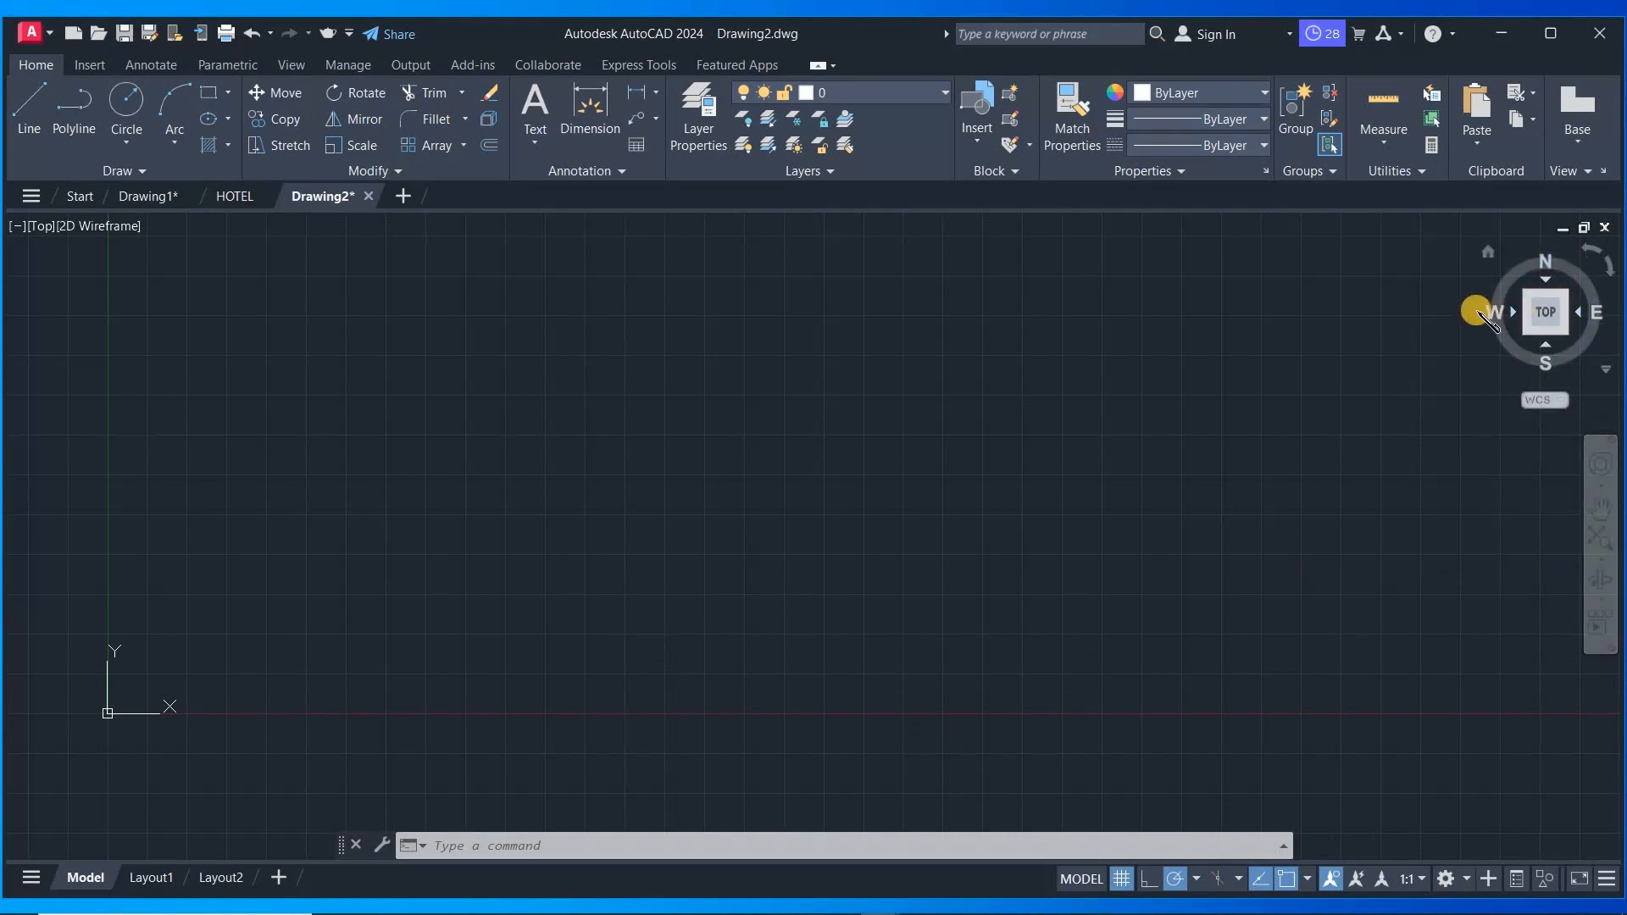
pyautogui.click(1610, 271)
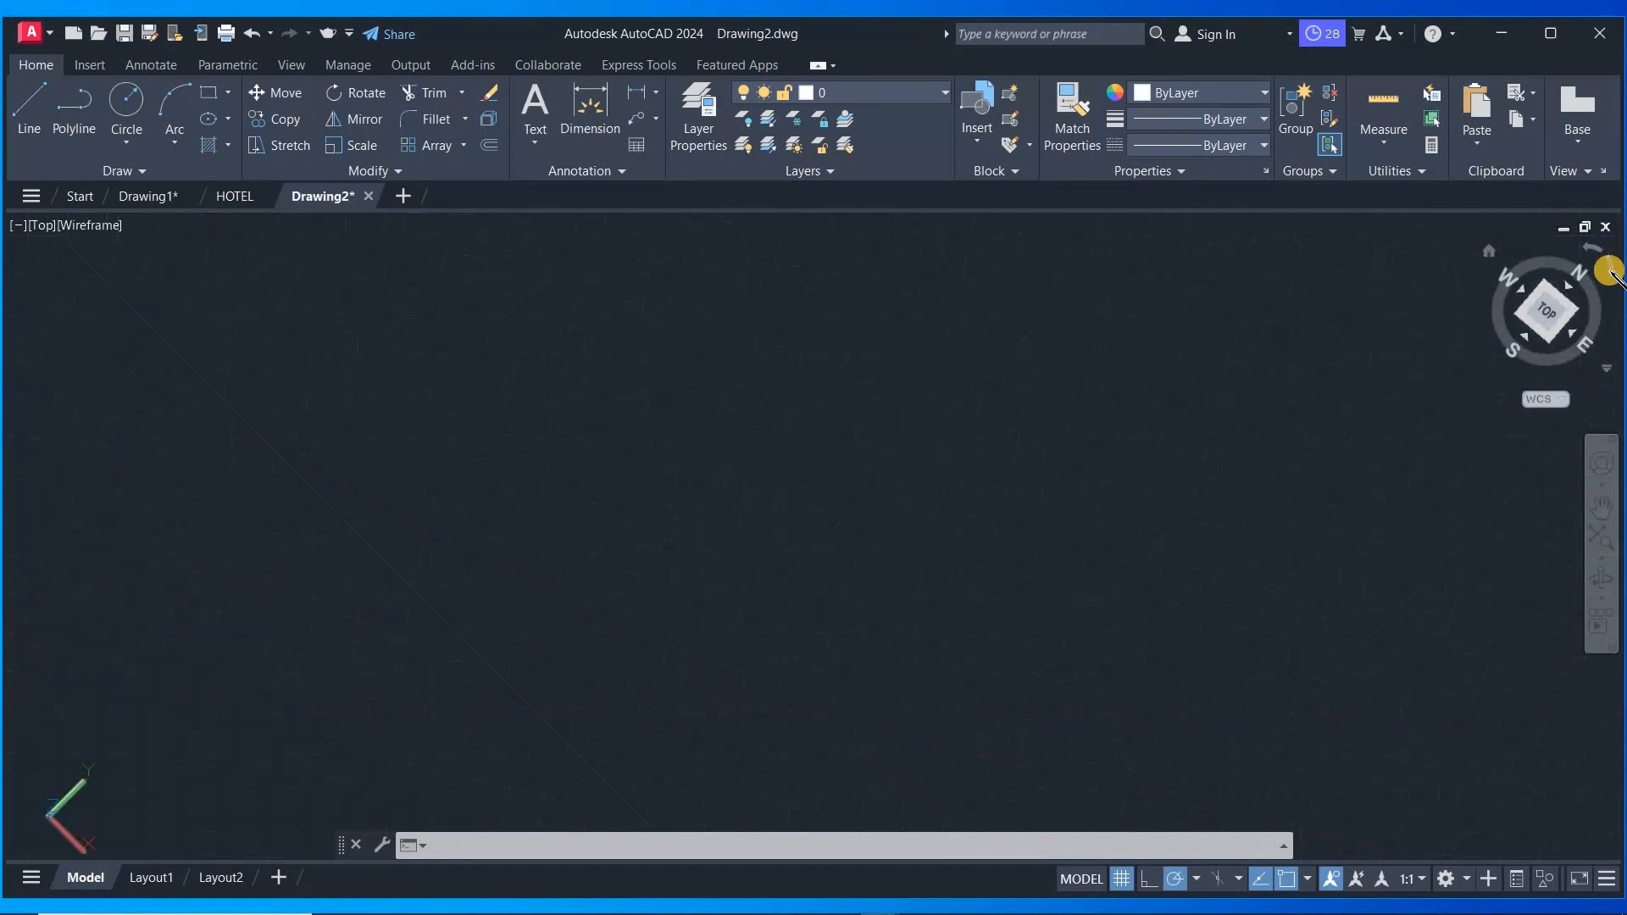
pyautogui.click(1610, 270)
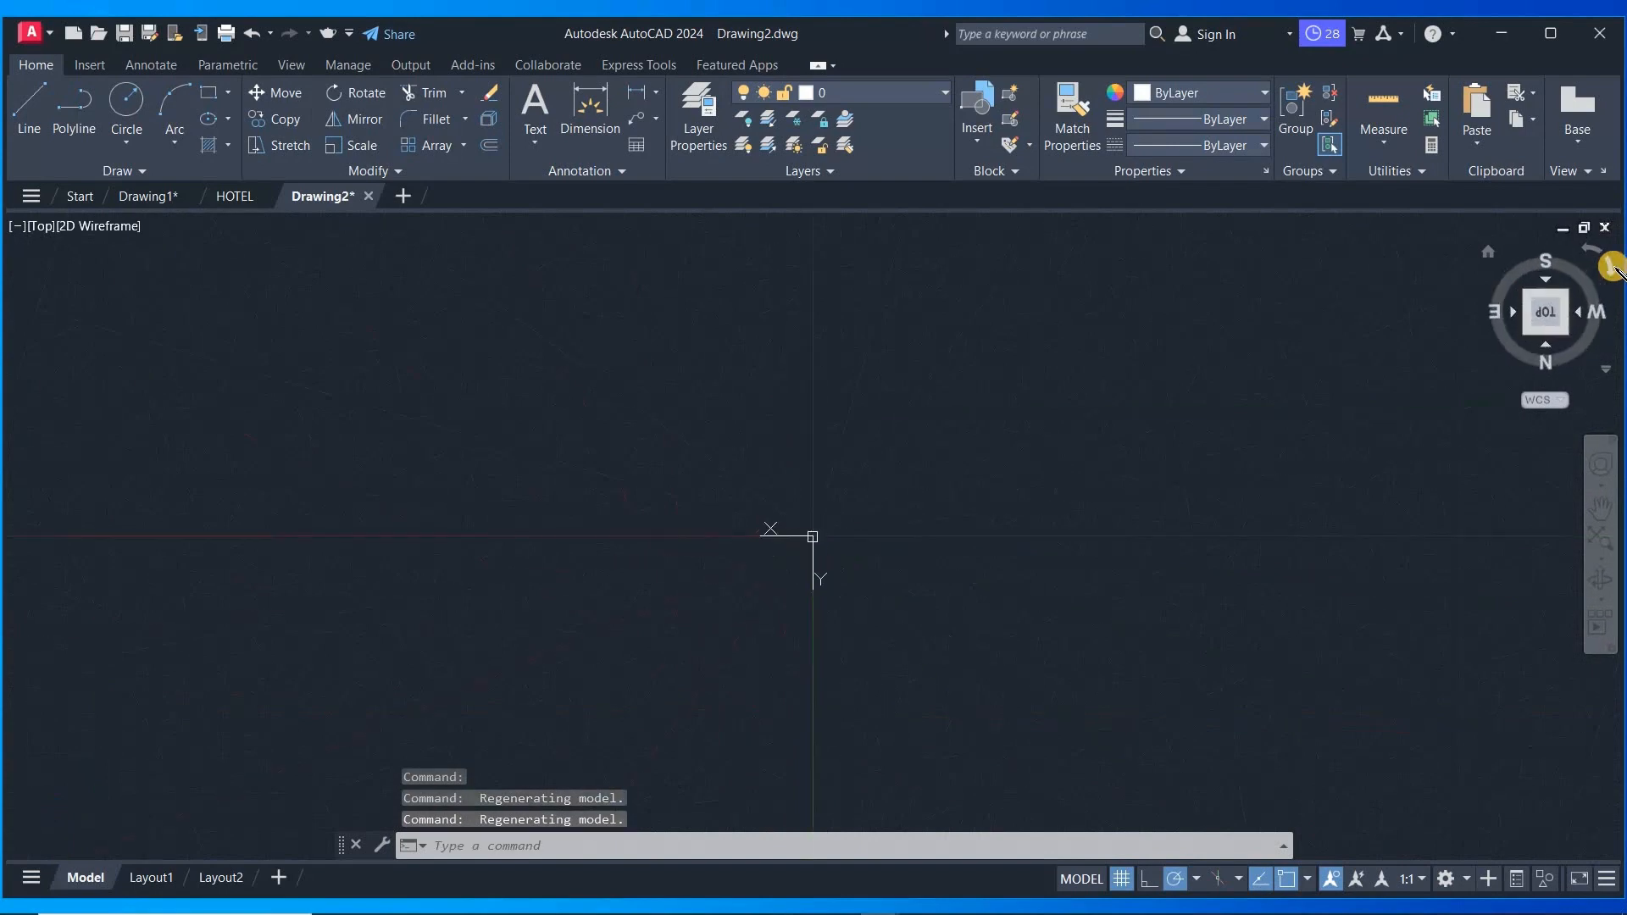
pyautogui.click(1611, 270)
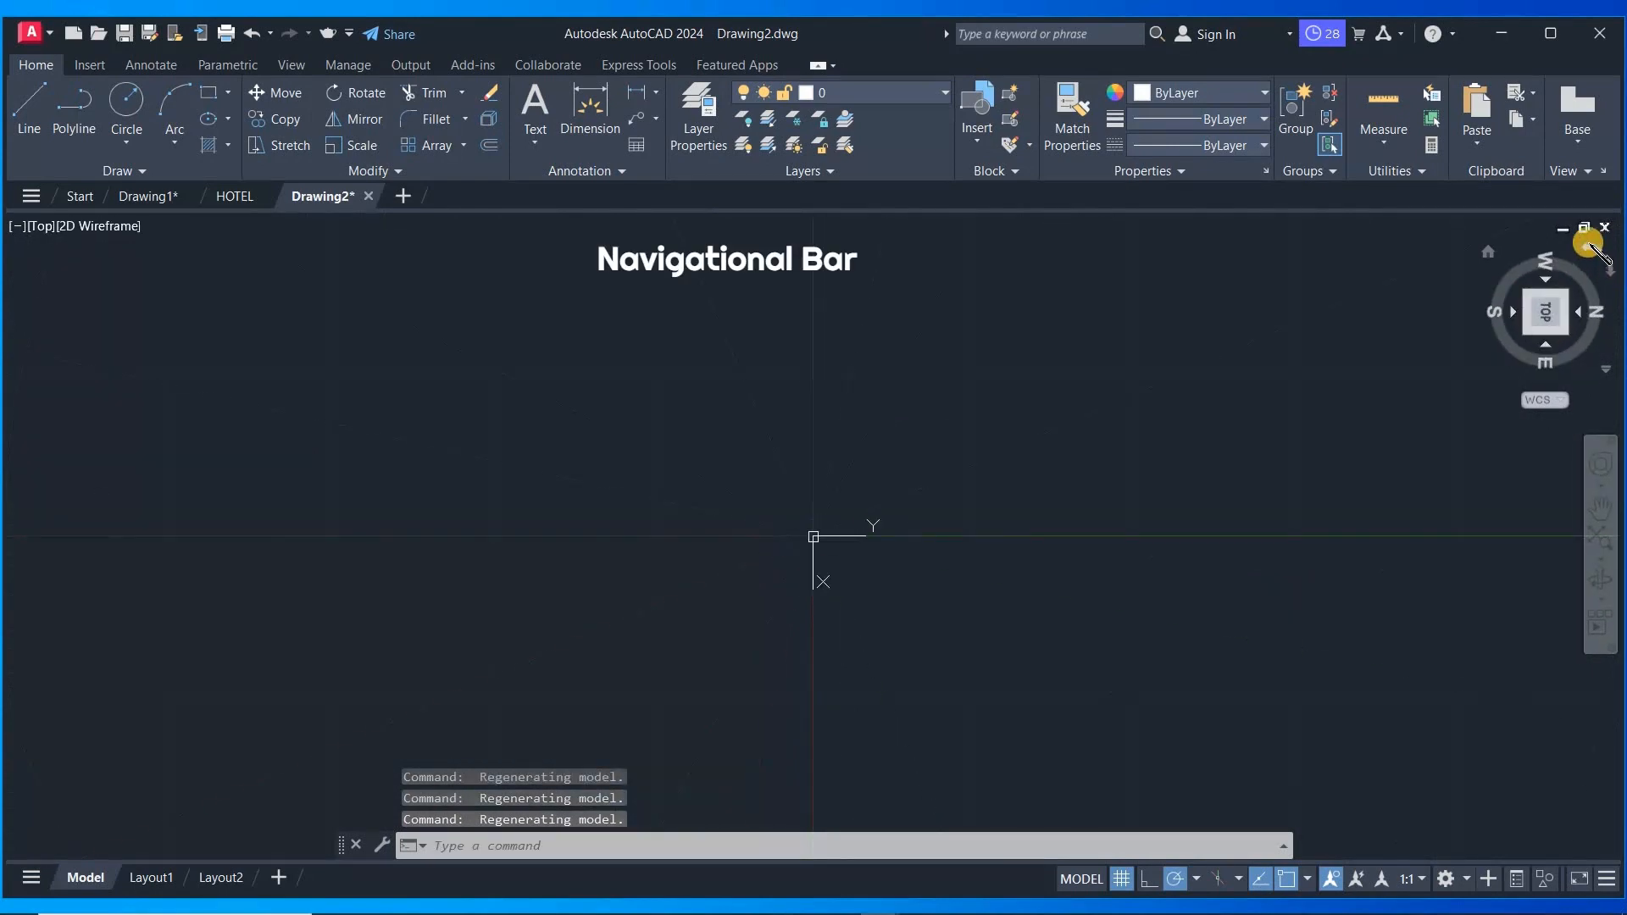
pyautogui.click(1590, 247)
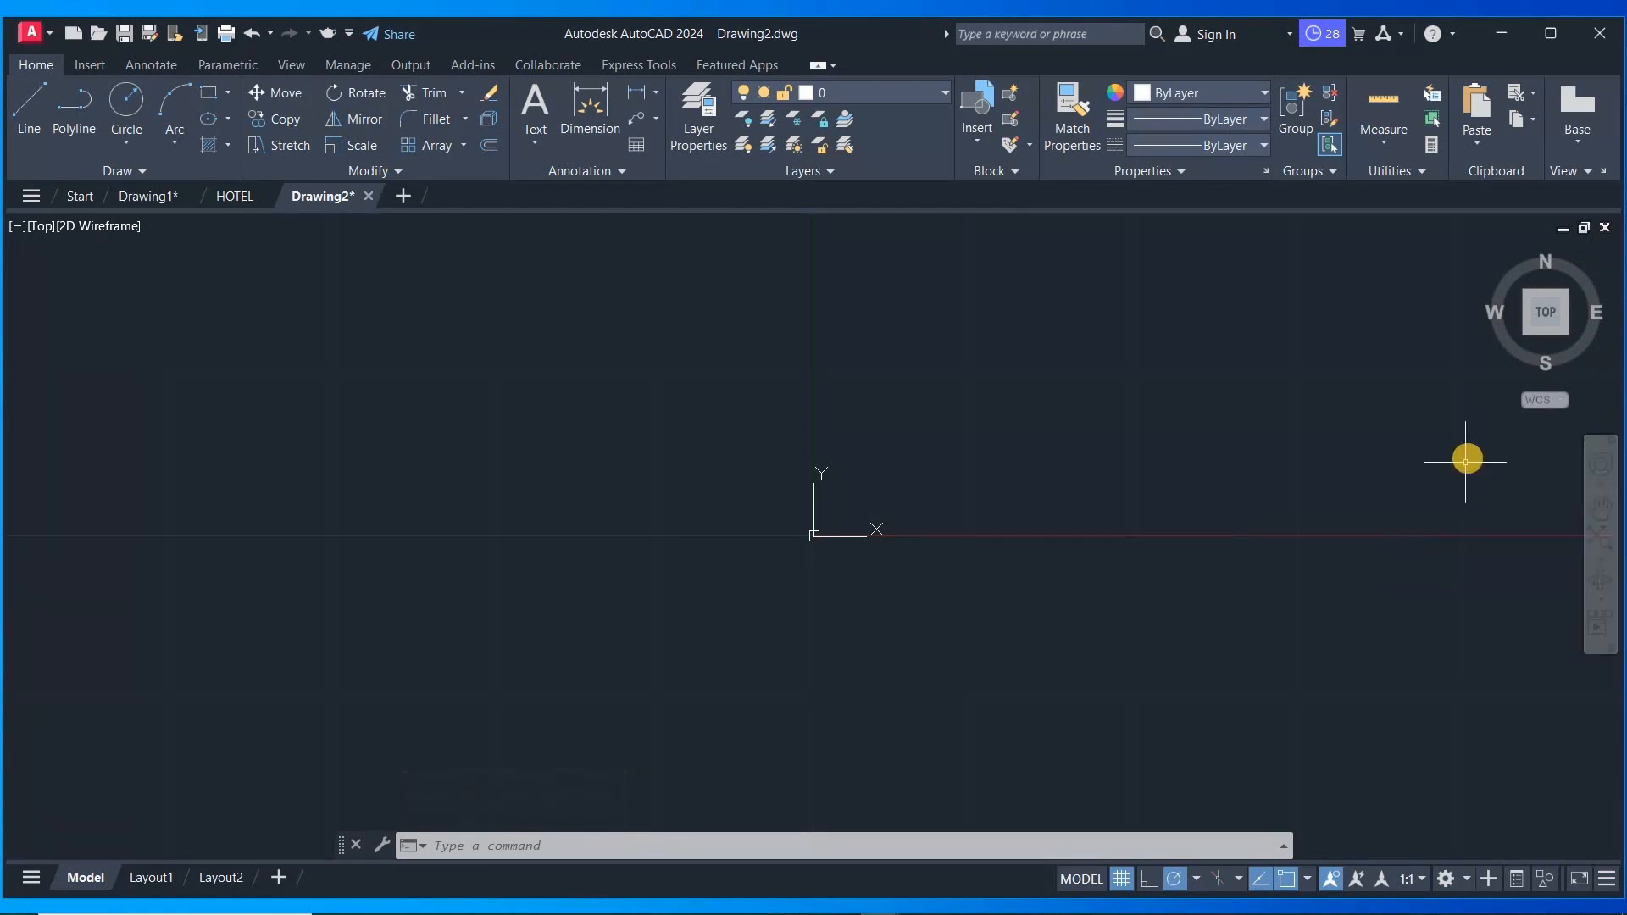
# - Pan and zoom around the drawing with the navigation bar's Pan tool
pyautogui.scroll(2, 1468, 458)
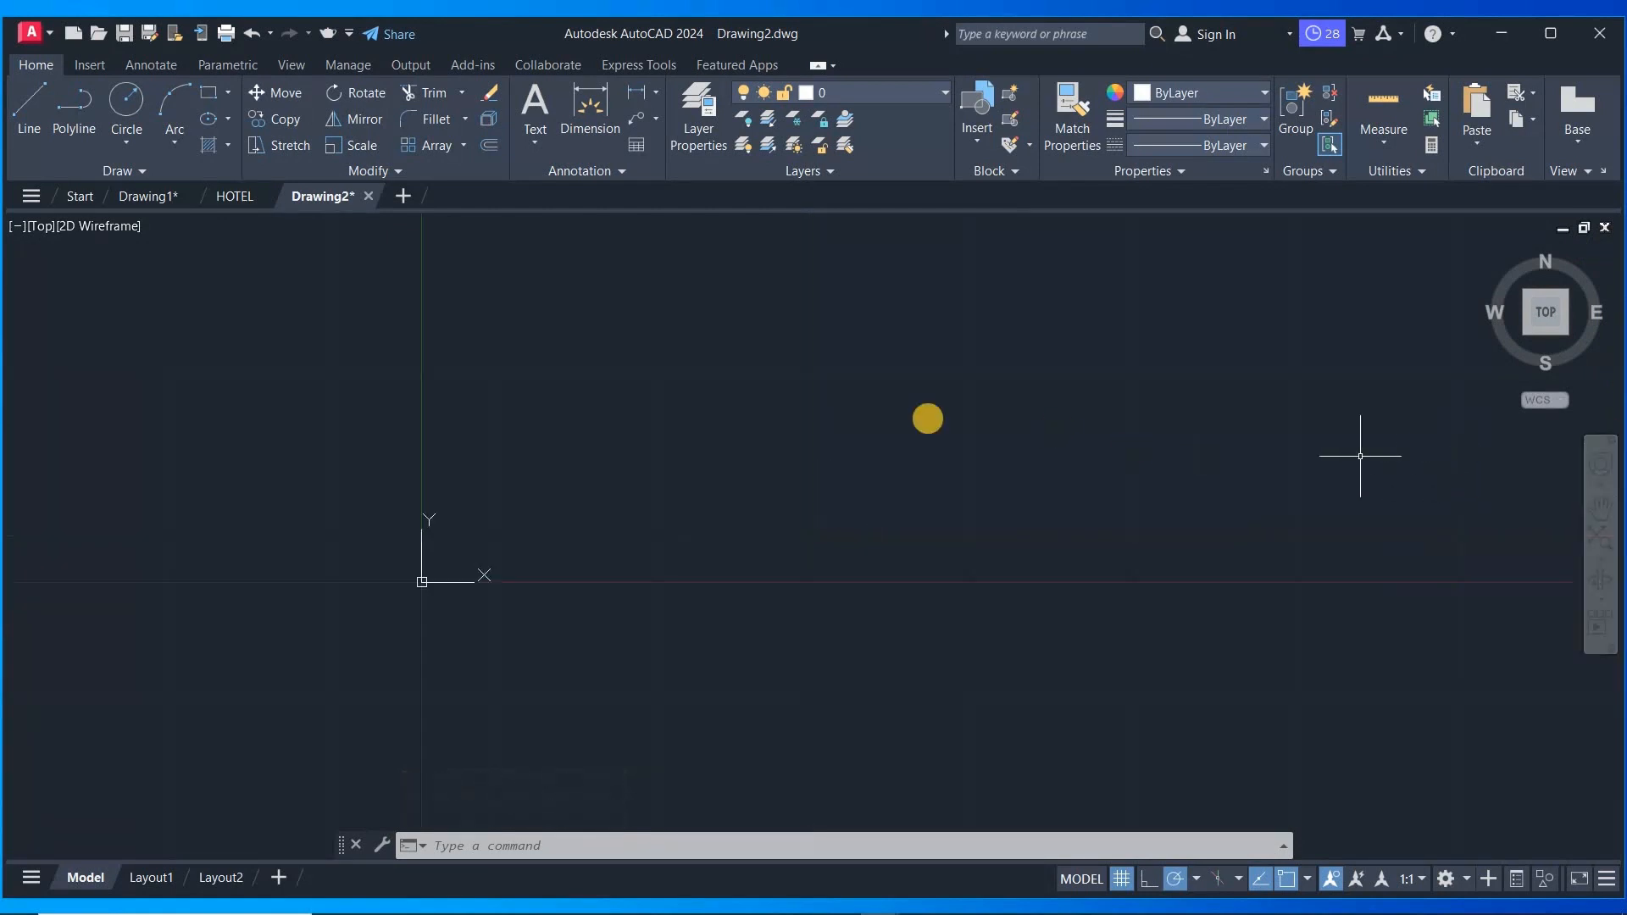
pyautogui.click(1602, 509)
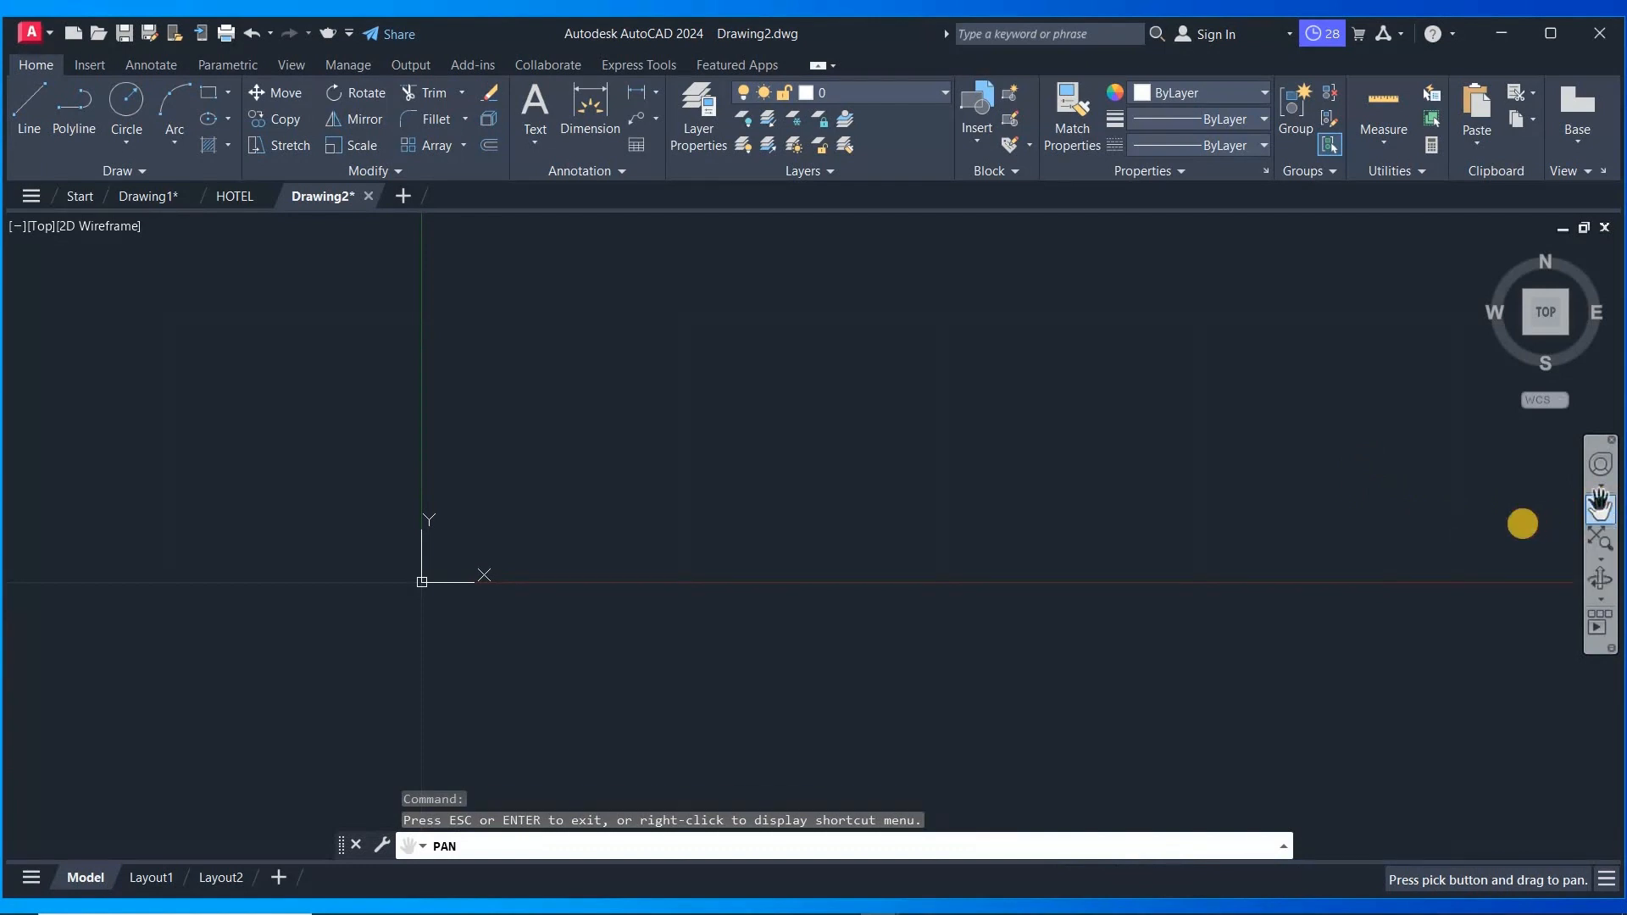
pyautogui.moveTo(1525, 547)
pyautogui.mouseDown()
pyautogui.moveTo(1148, 582)
pyautogui.moveTo(1013, 566)
pyautogui.moveTo(1035, 621)
pyautogui.moveTo(1155, 653)
pyautogui.moveTo(1056, 692)
pyautogui.moveTo(1289, 643)
pyautogui.moveTo(1149, 688)
pyautogui.moveTo(1035, 697)
pyautogui.moveTo(1384, 614)
pyautogui.moveTo(1195, 679)
pyautogui.moveTo(1060, 690)
pyautogui.moveTo(1333, 581)
pyautogui.mouseUp()
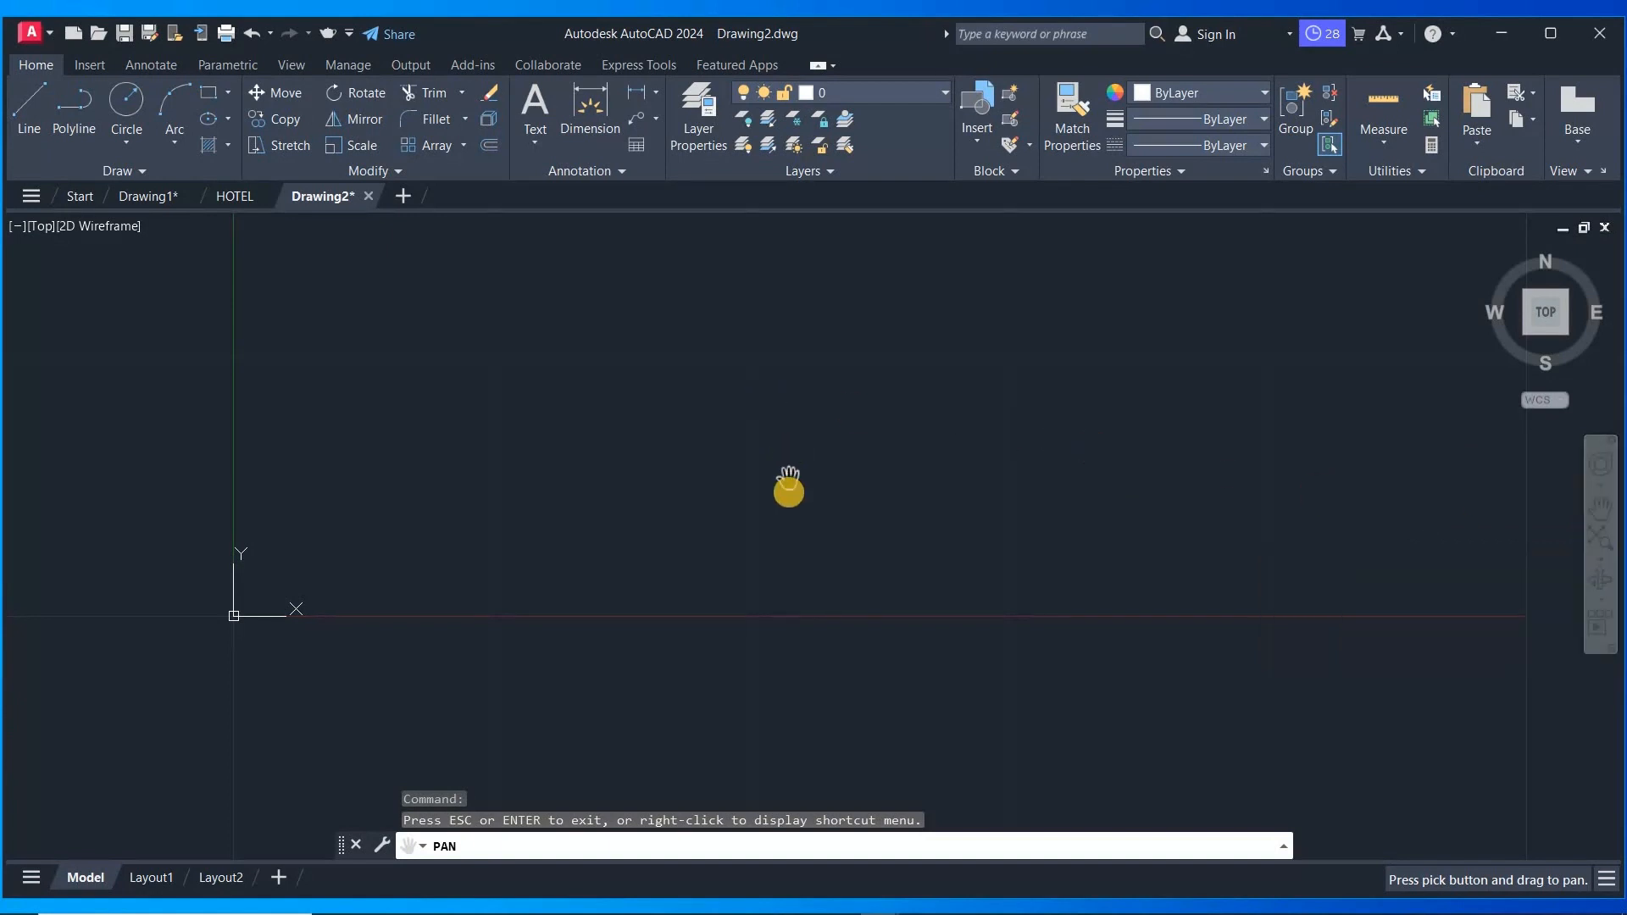
pyautogui.moveTo(641, 511)
pyautogui.mouseDown()
pyautogui.moveTo(863, 506)
pyautogui.moveTo(763, 482)
pyautogui.mouseUp()
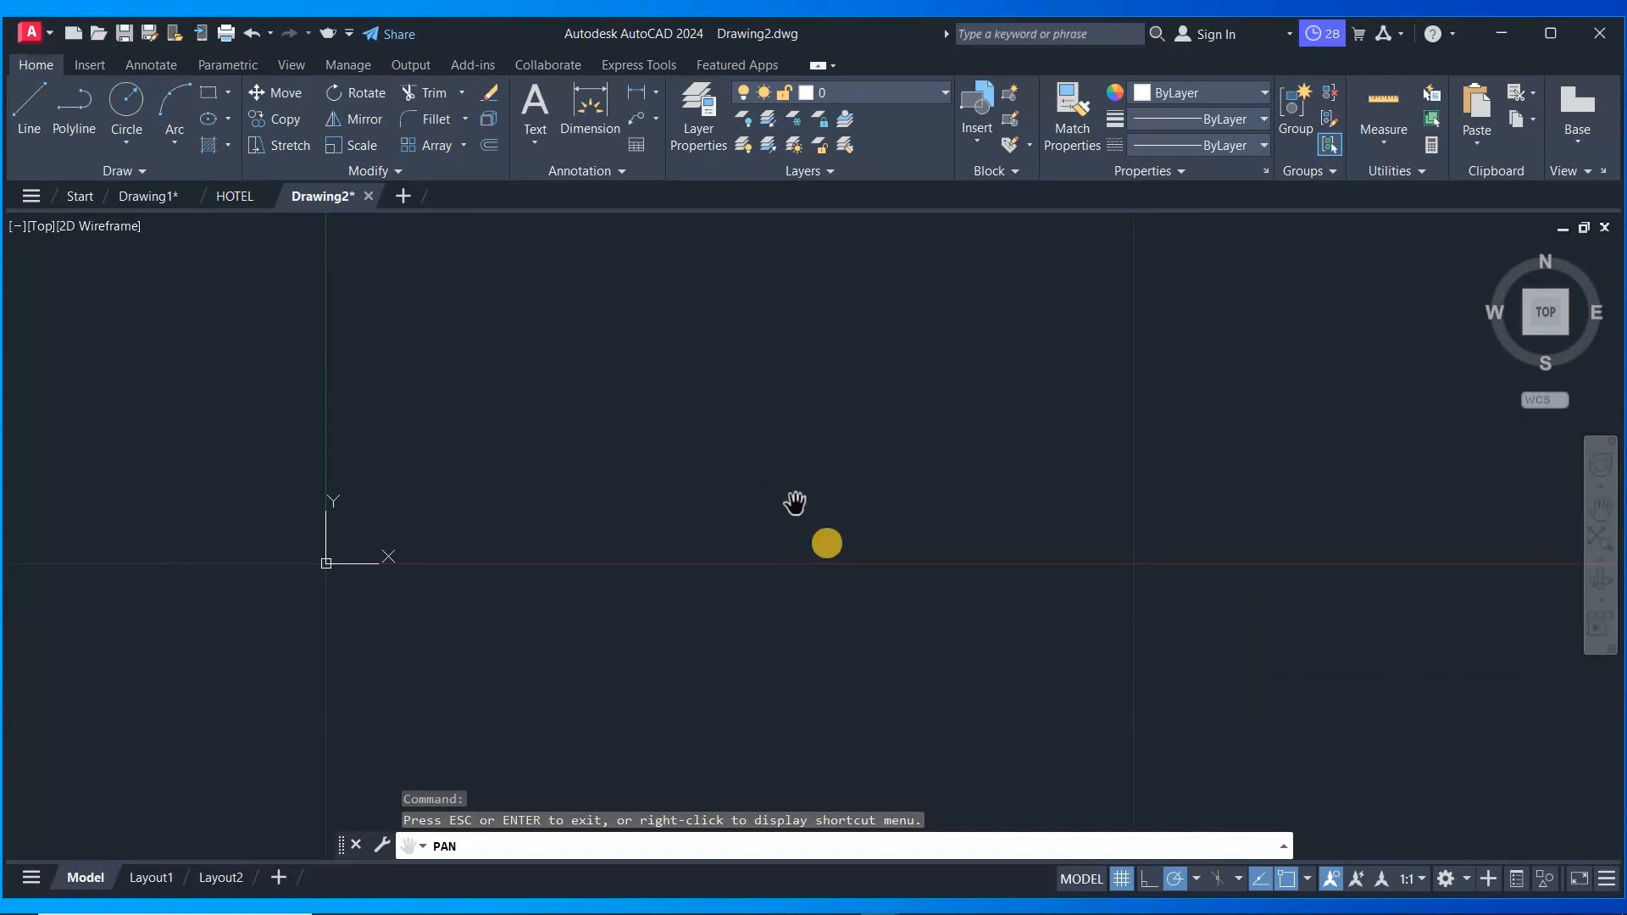
pyautogui.moveTo(634, 521); pyautogui.dragTo(820, 495)
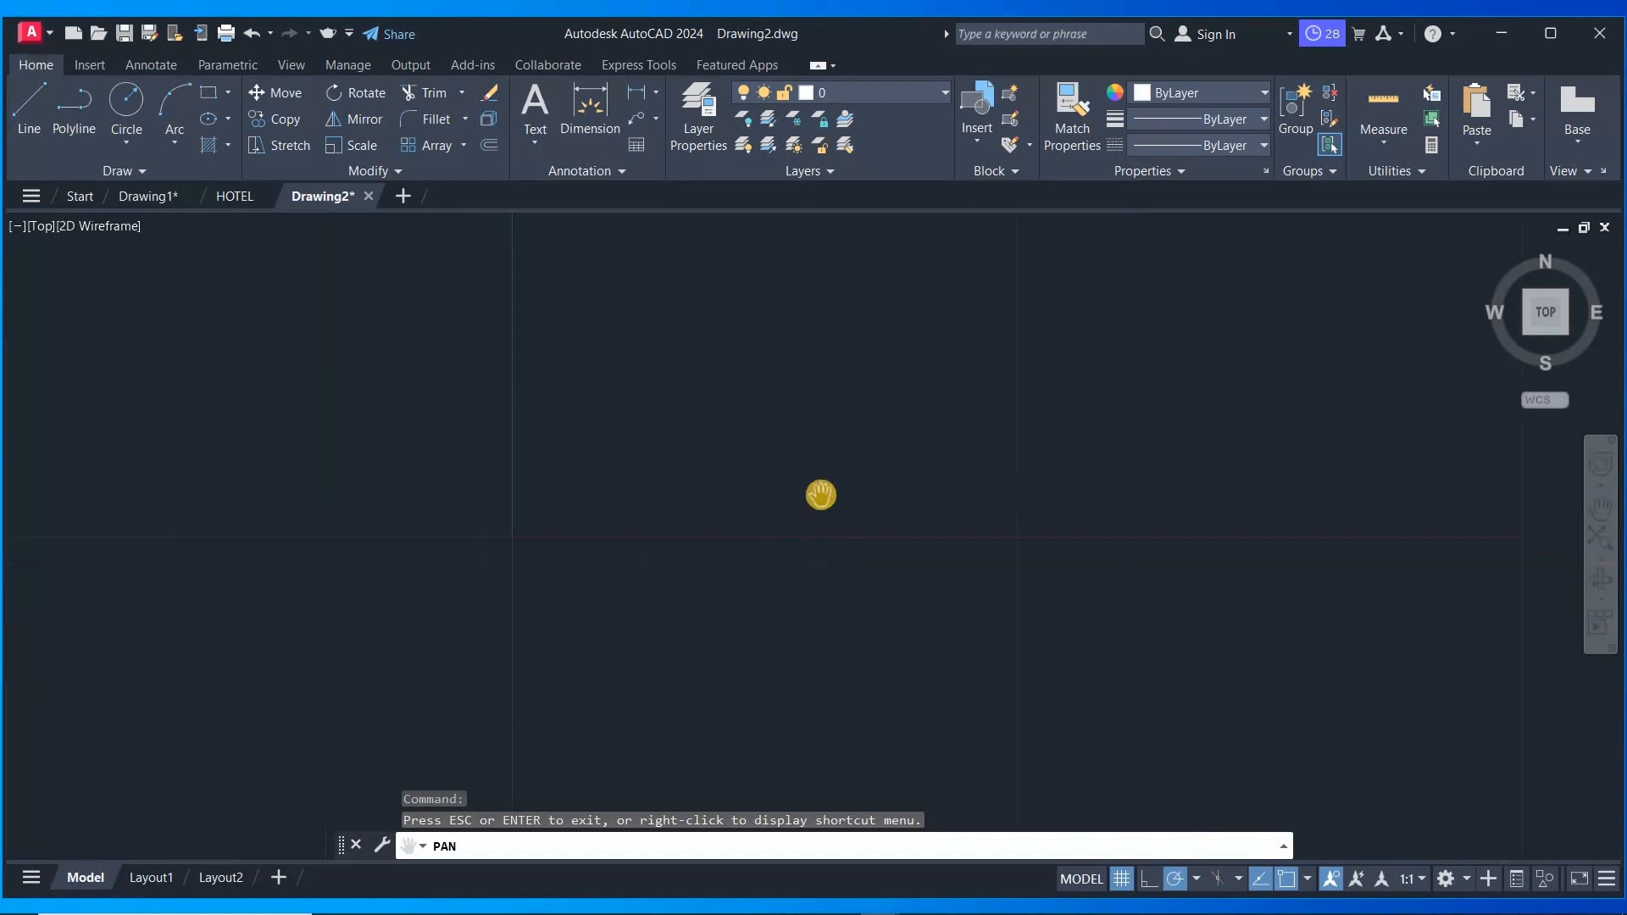
pyautogui.scroll(-2, 827, 480)
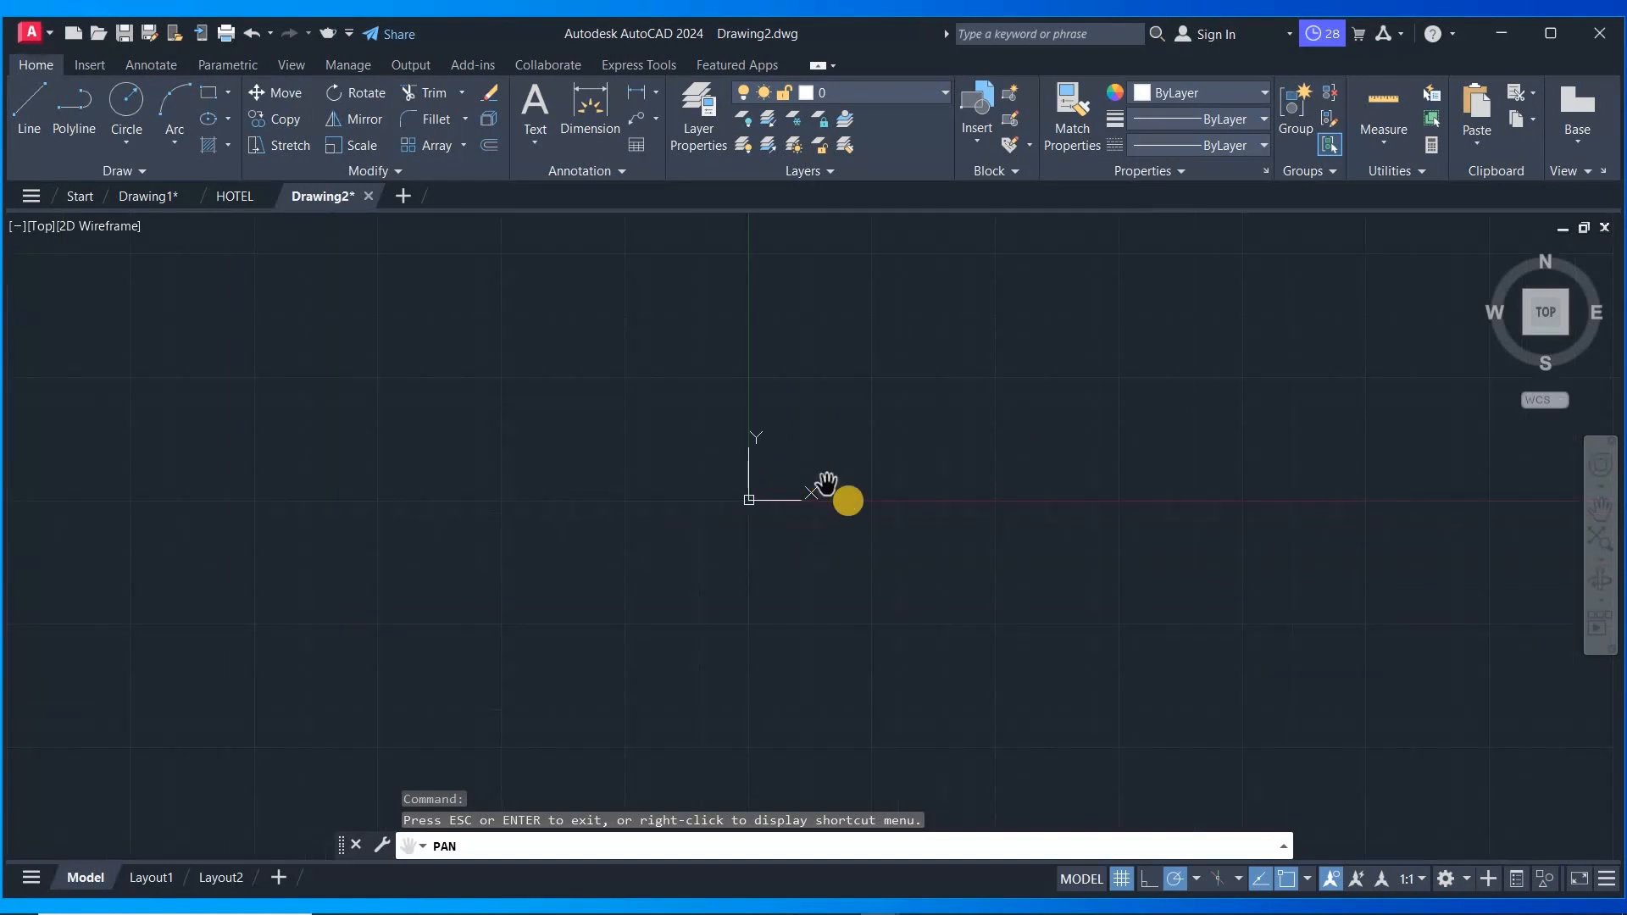
pyautogui.scroll(6, 869, 527)
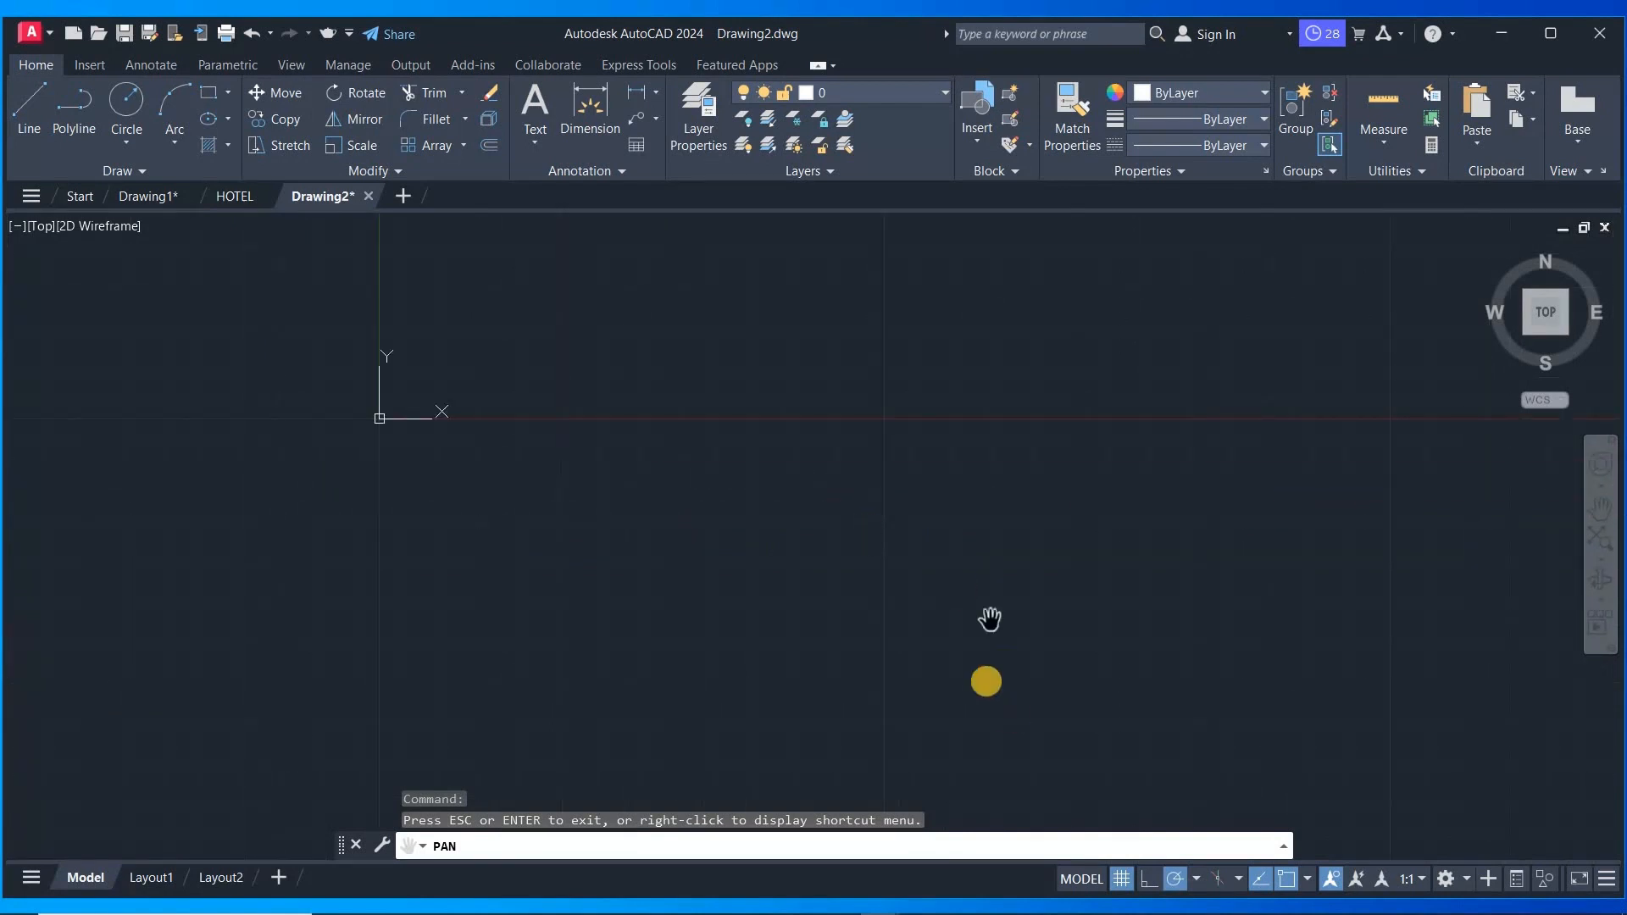
pyautogui.moveTo(989, 619); pyautogui.dragTo(807, 404)
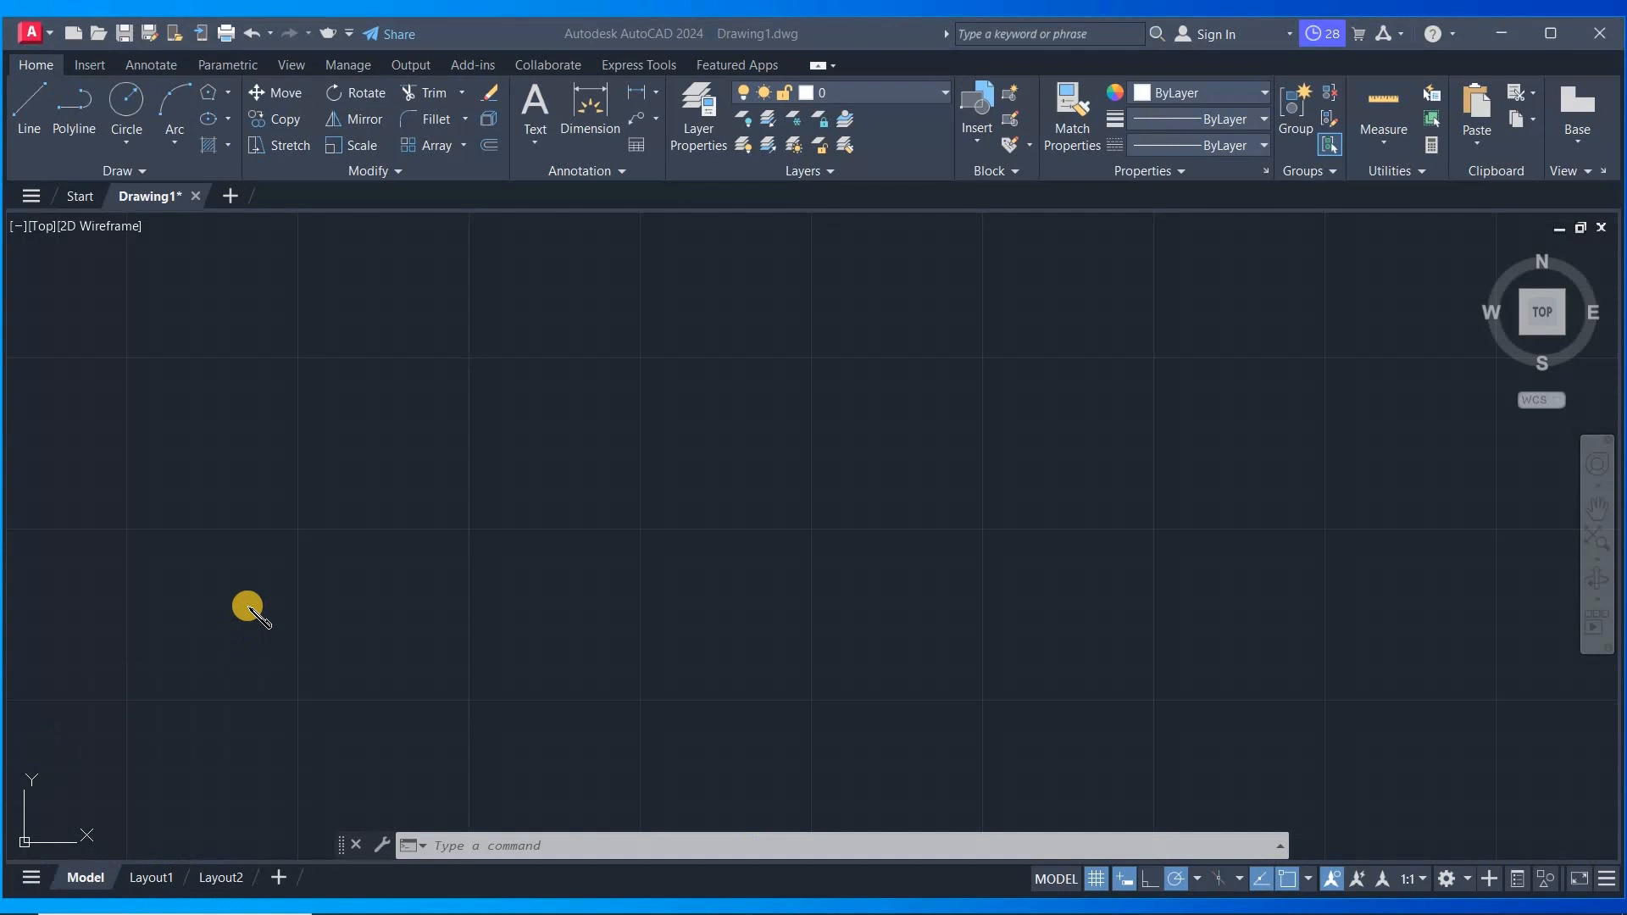
# - Open the file tabs menu listing the open drawings and file commands
pyautogui.click(460, 352)
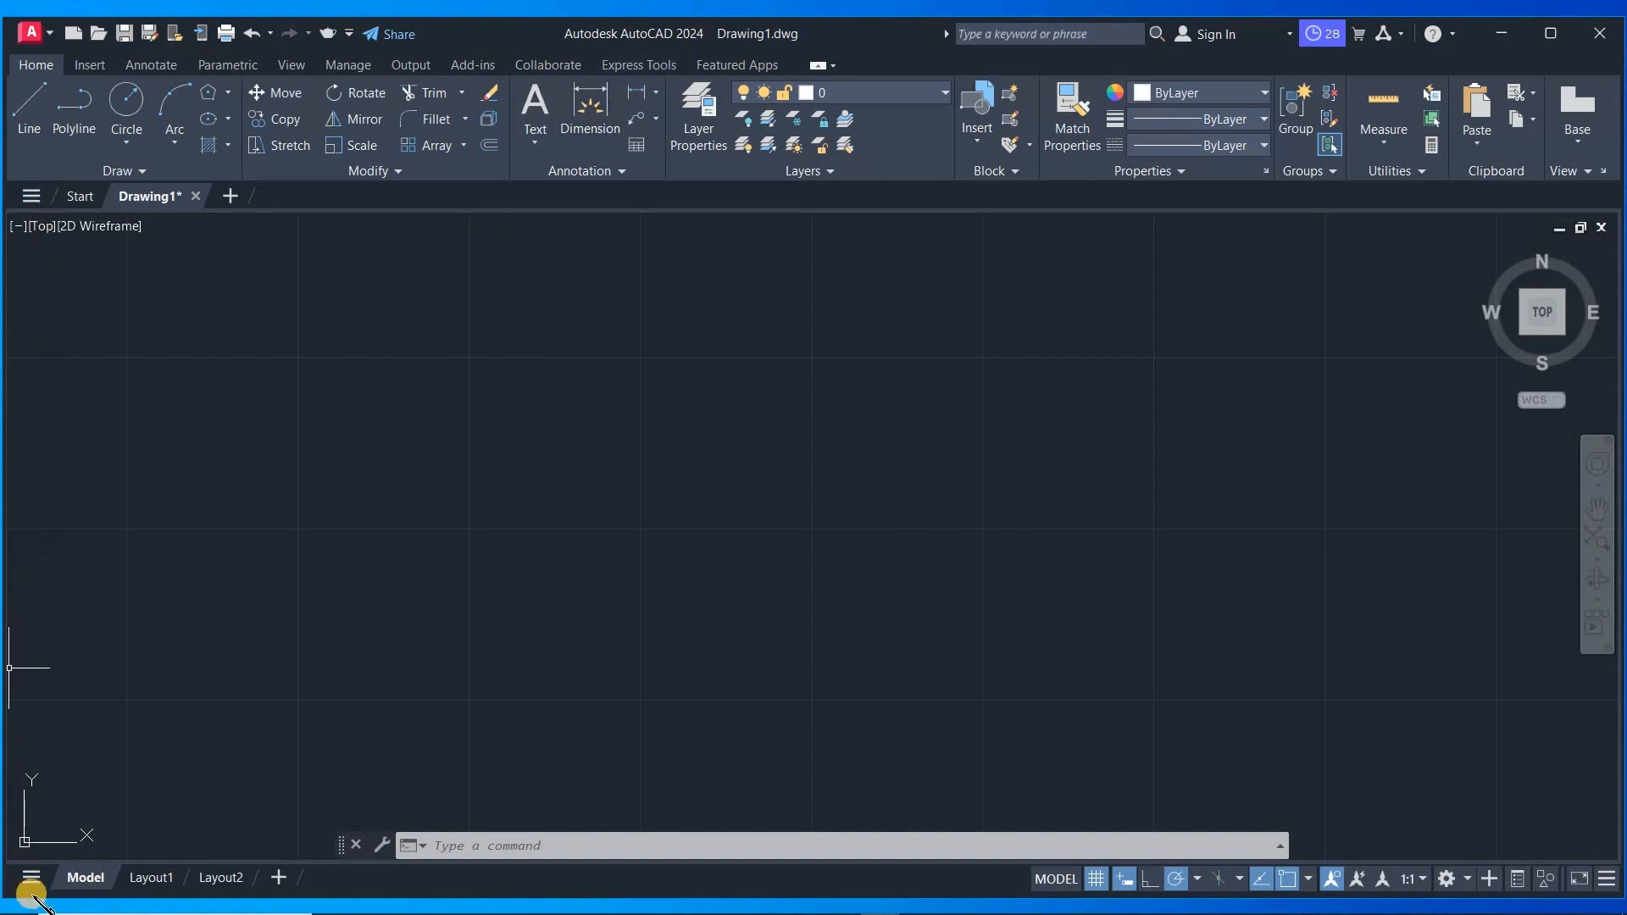
pyautogui.click(31, 195)
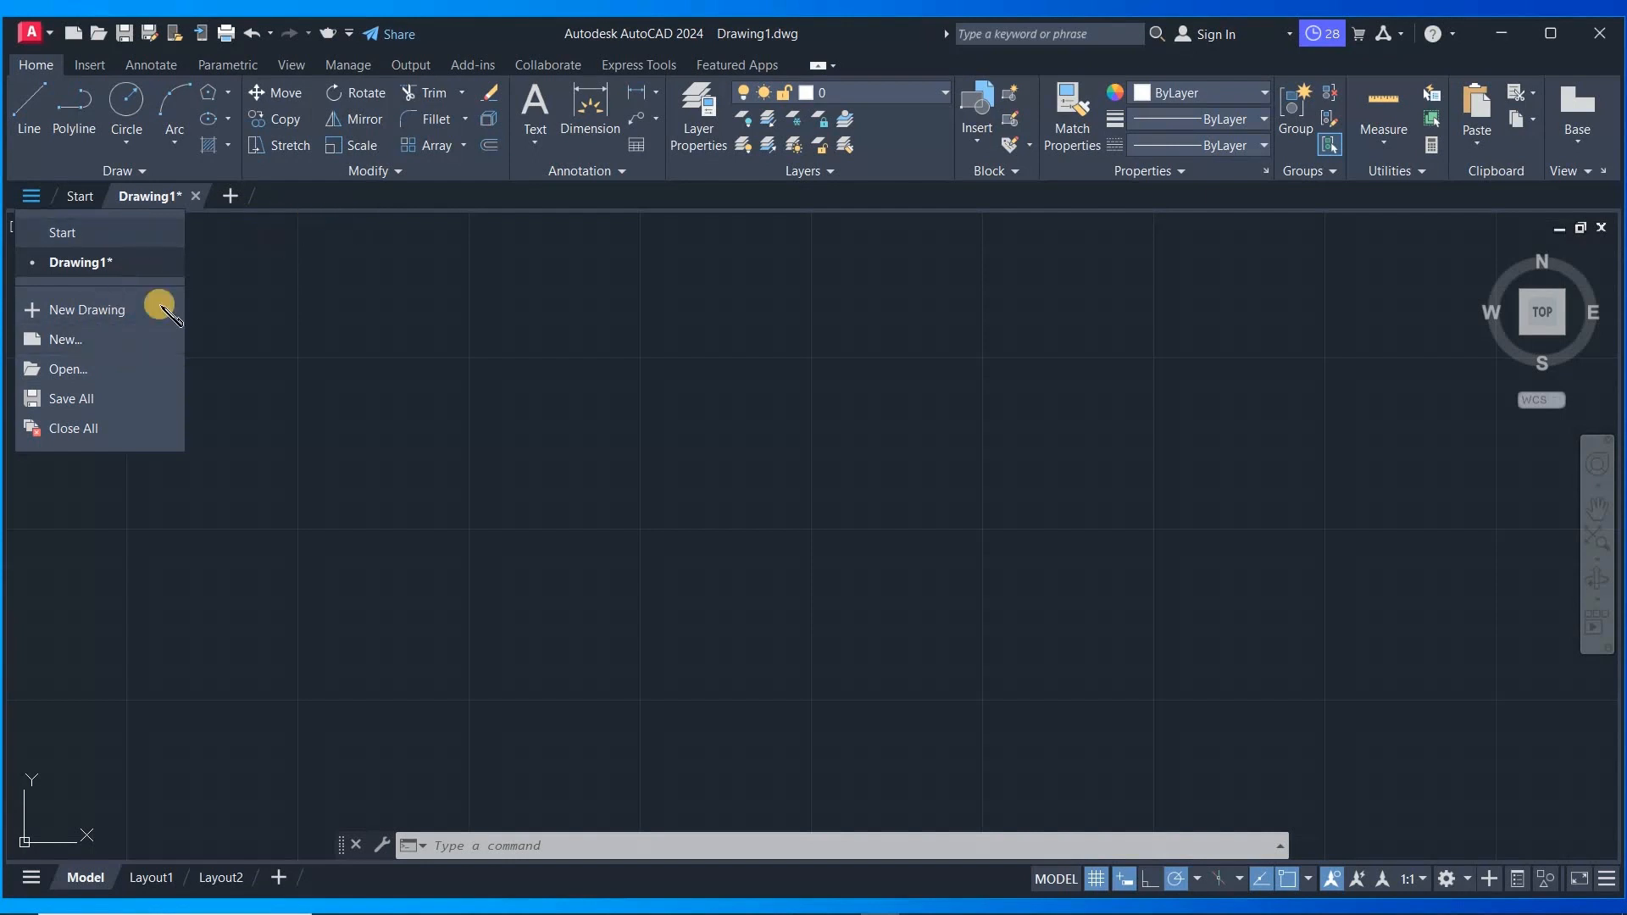
# - Create a new blank drawing from the file tabs menu
pyautogui.click(126, 312)
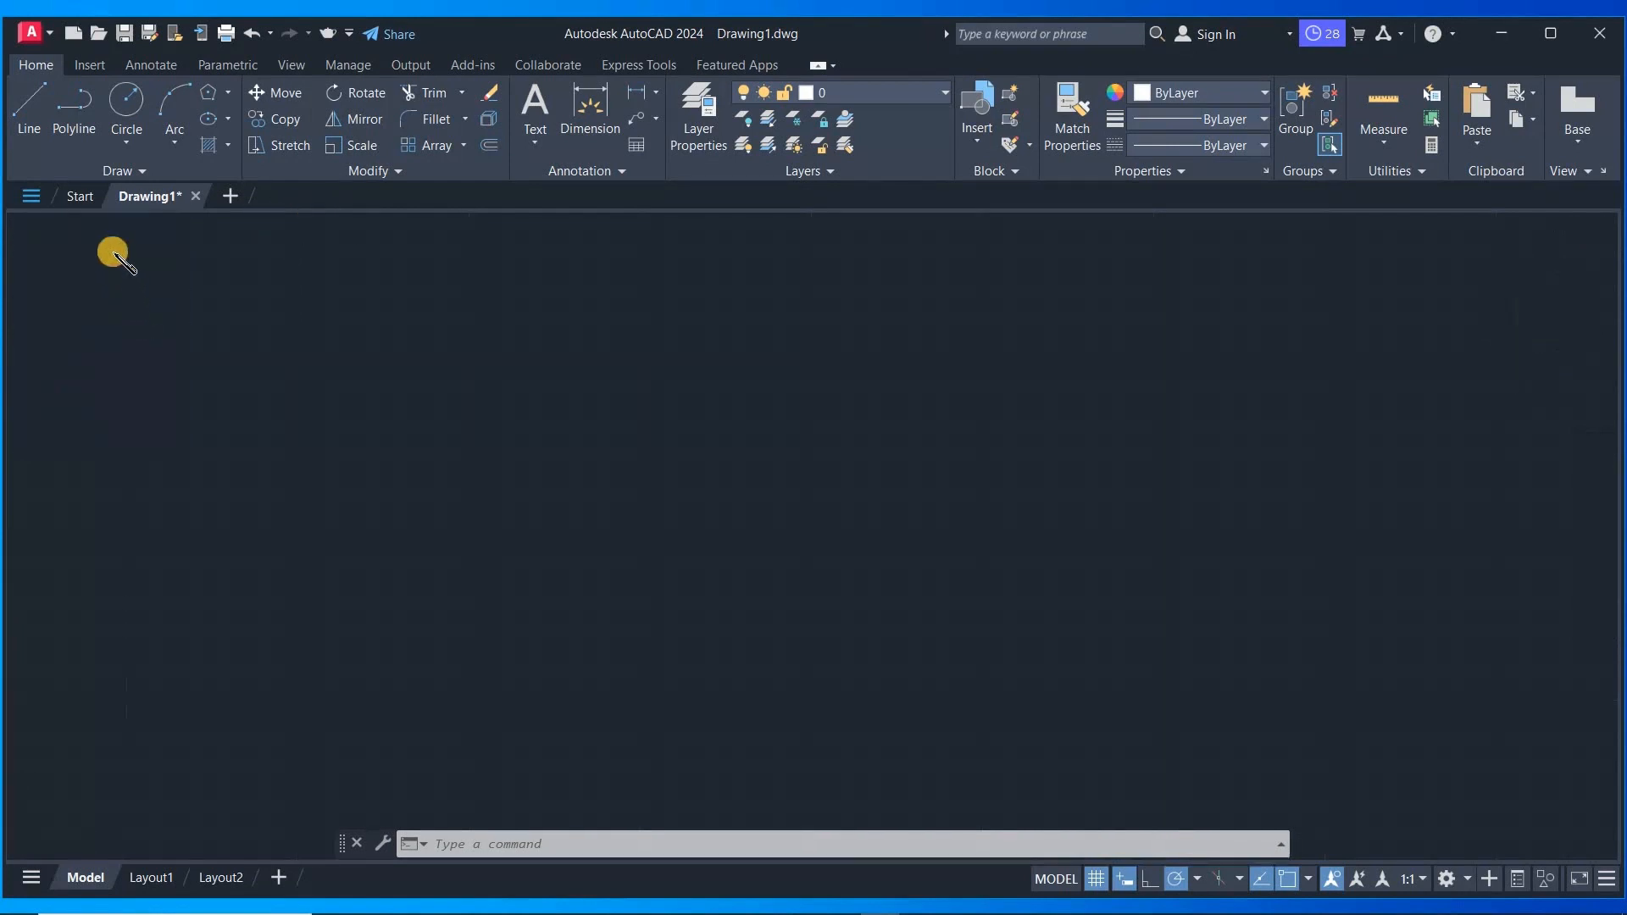
pyautogui.click(32, 197)
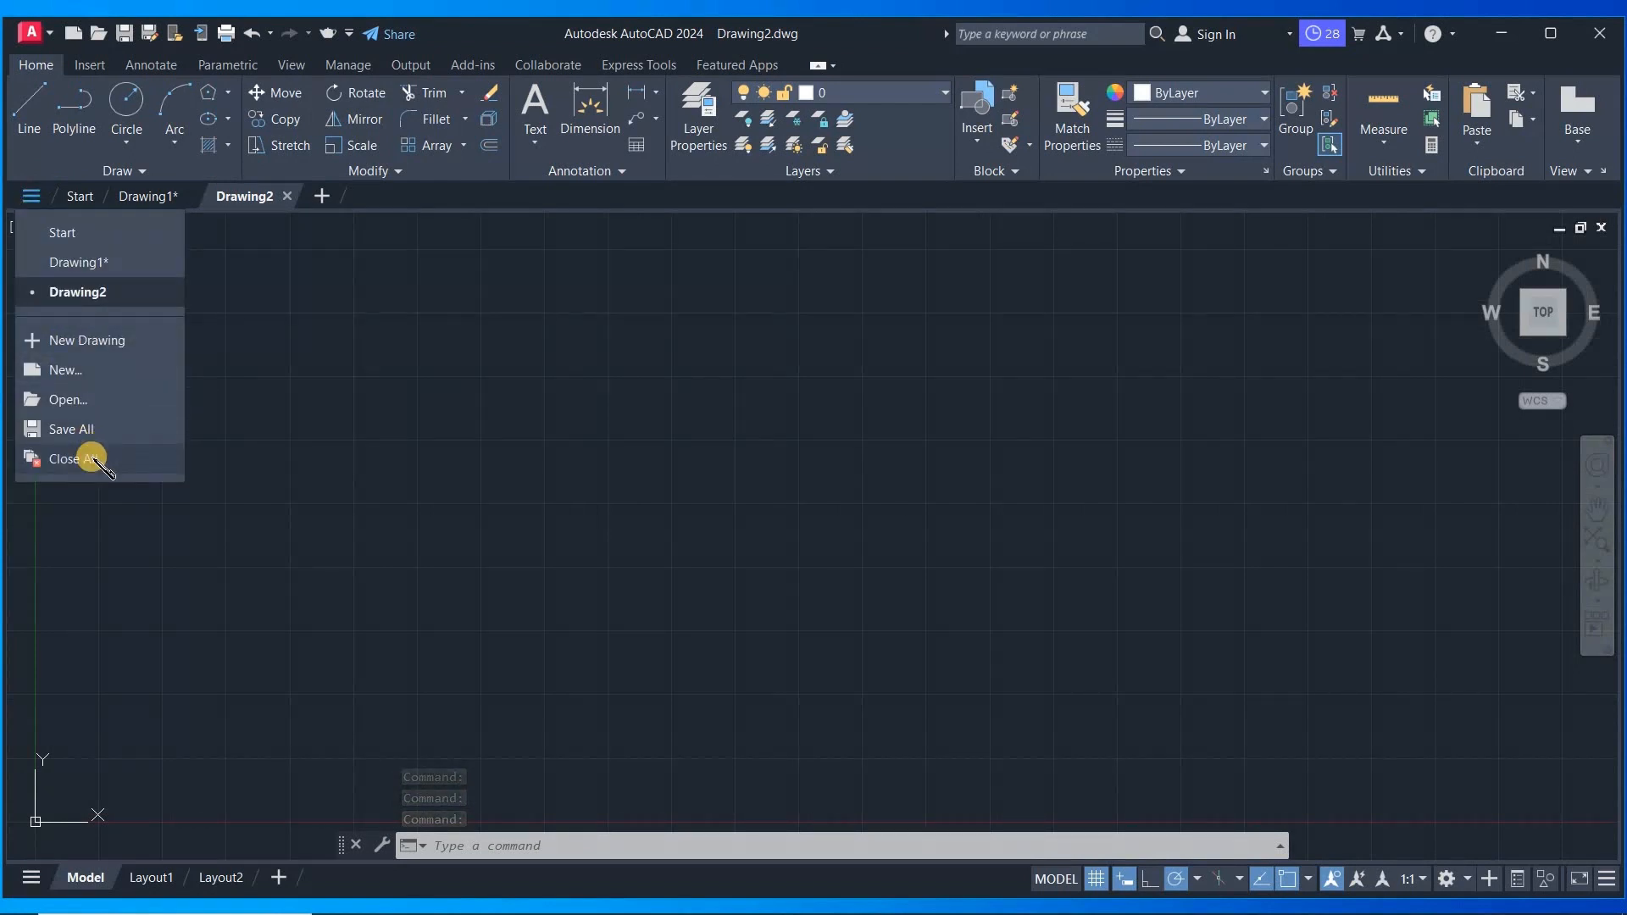
pyautogui.click(93, 656)
pyautogui.click(100, 591)
pyautogui.click(109, 629)
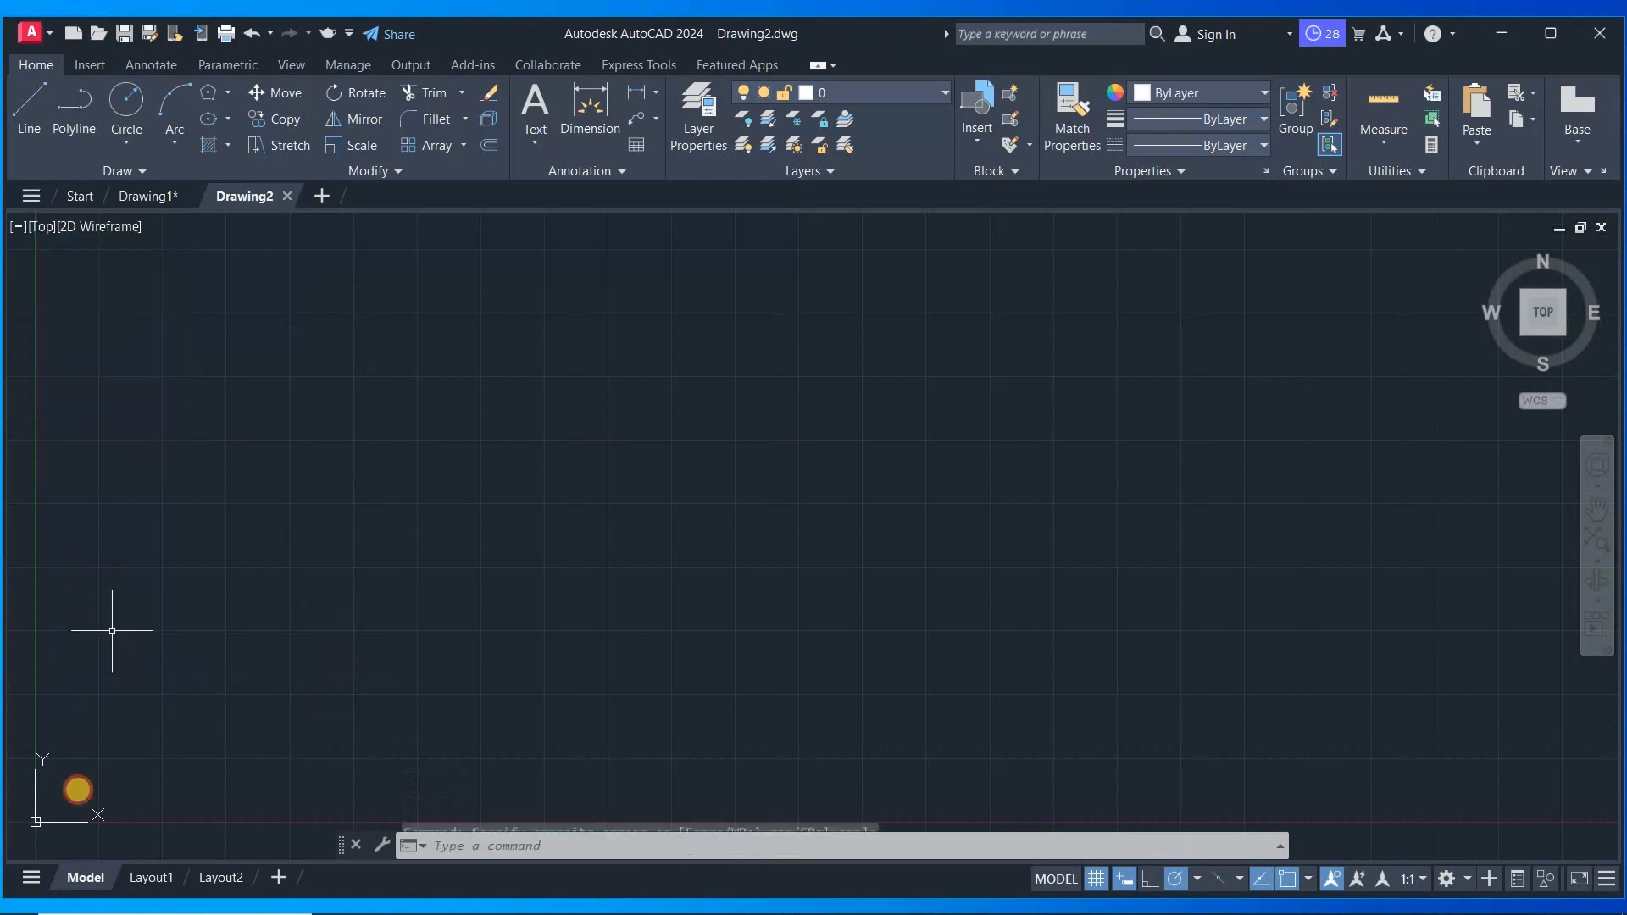
# - Switch to the Layout1 tab through the layout tabs menu
pyautogui.click(31, 877)
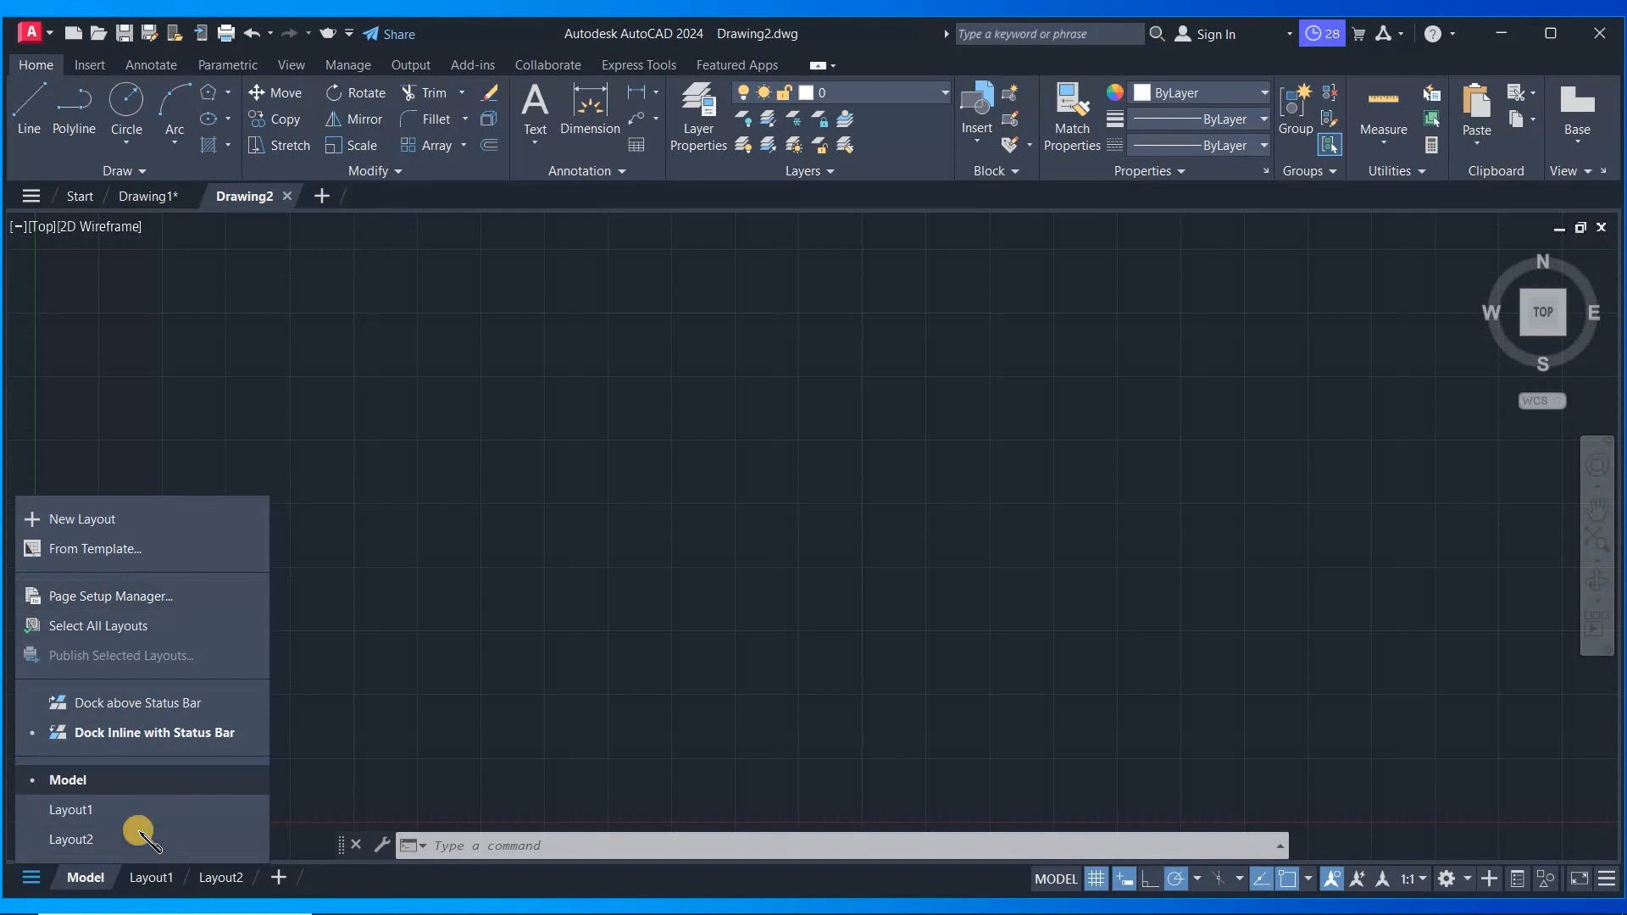
pyautogui.click(89, 814)
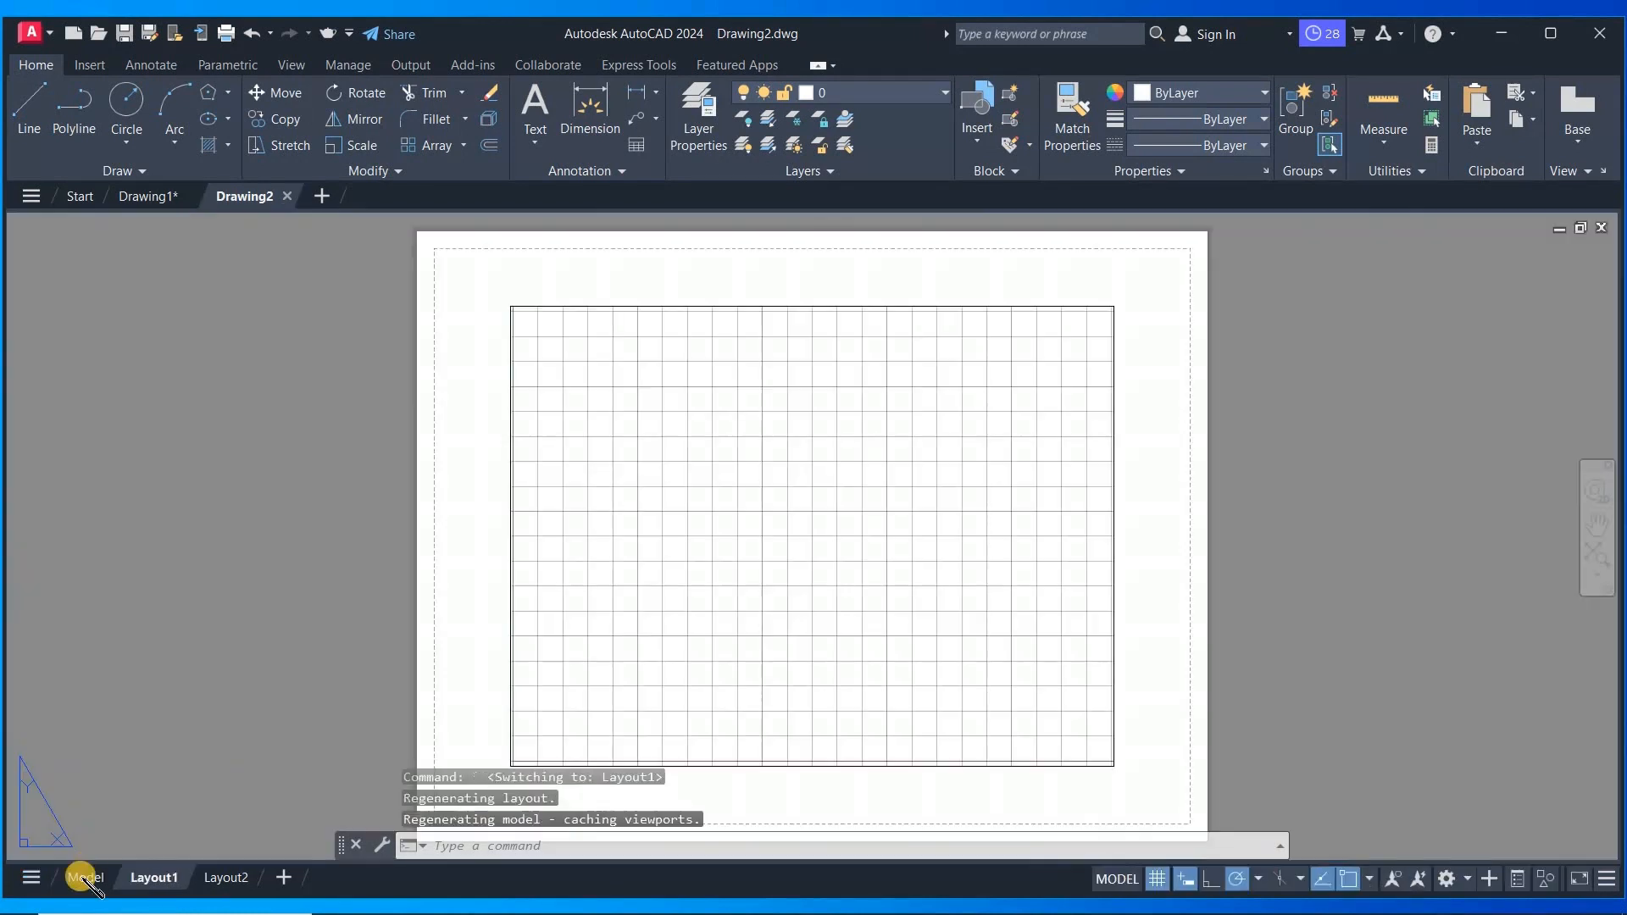
# - Return to the Model tab through the layout tabs menu
pyautogui.click(31, 877)
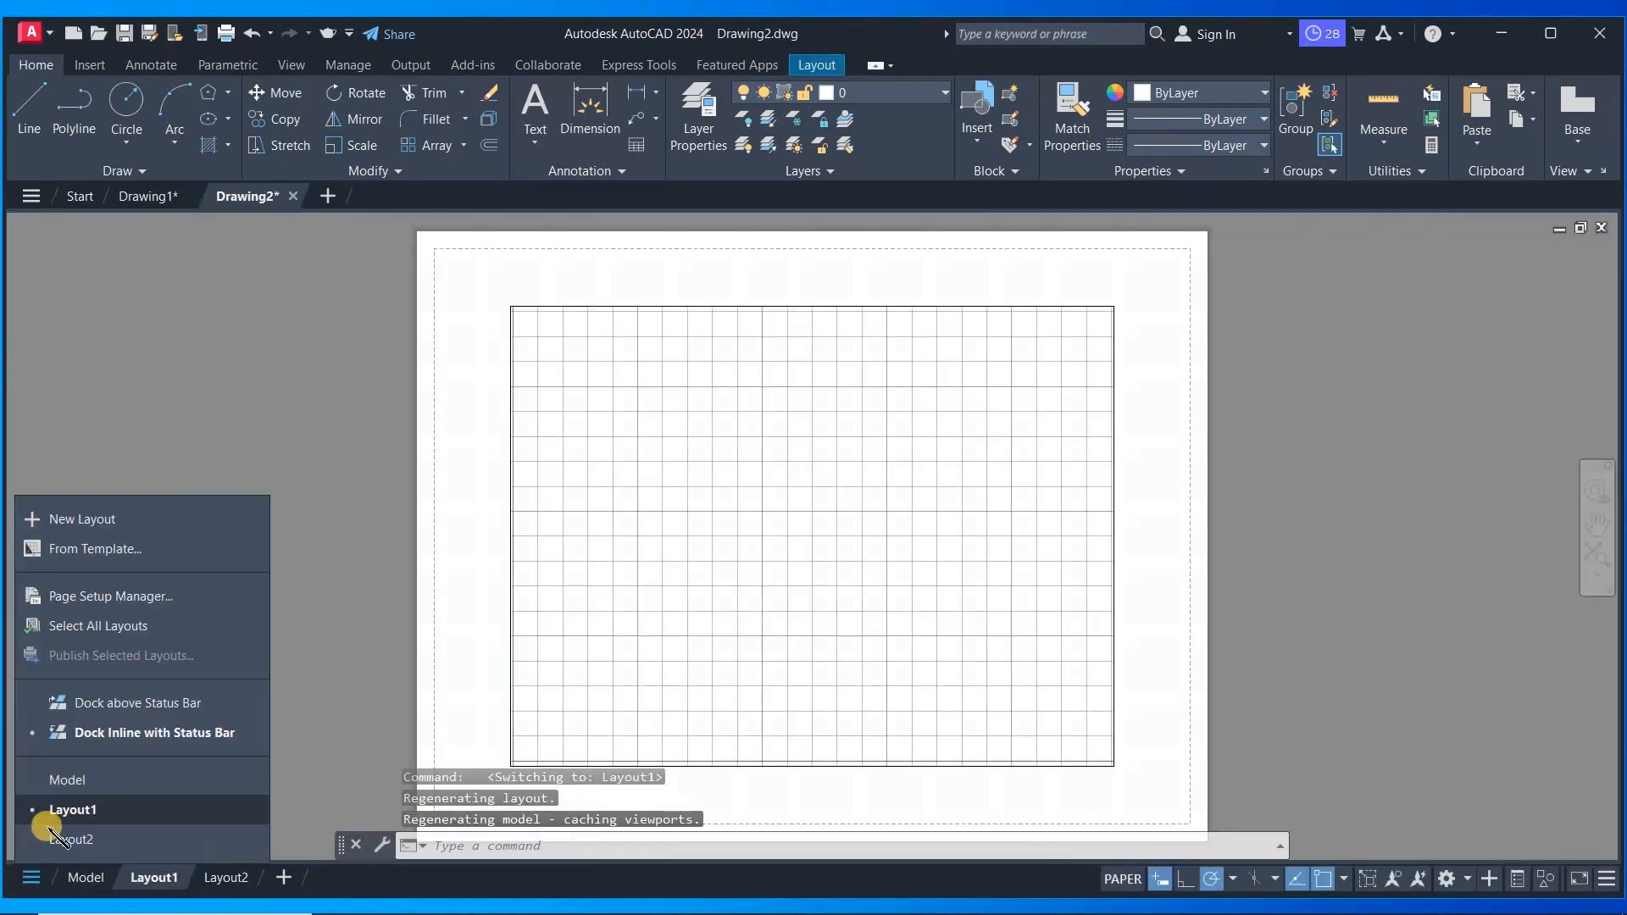
pyautogui.click(71, 780)
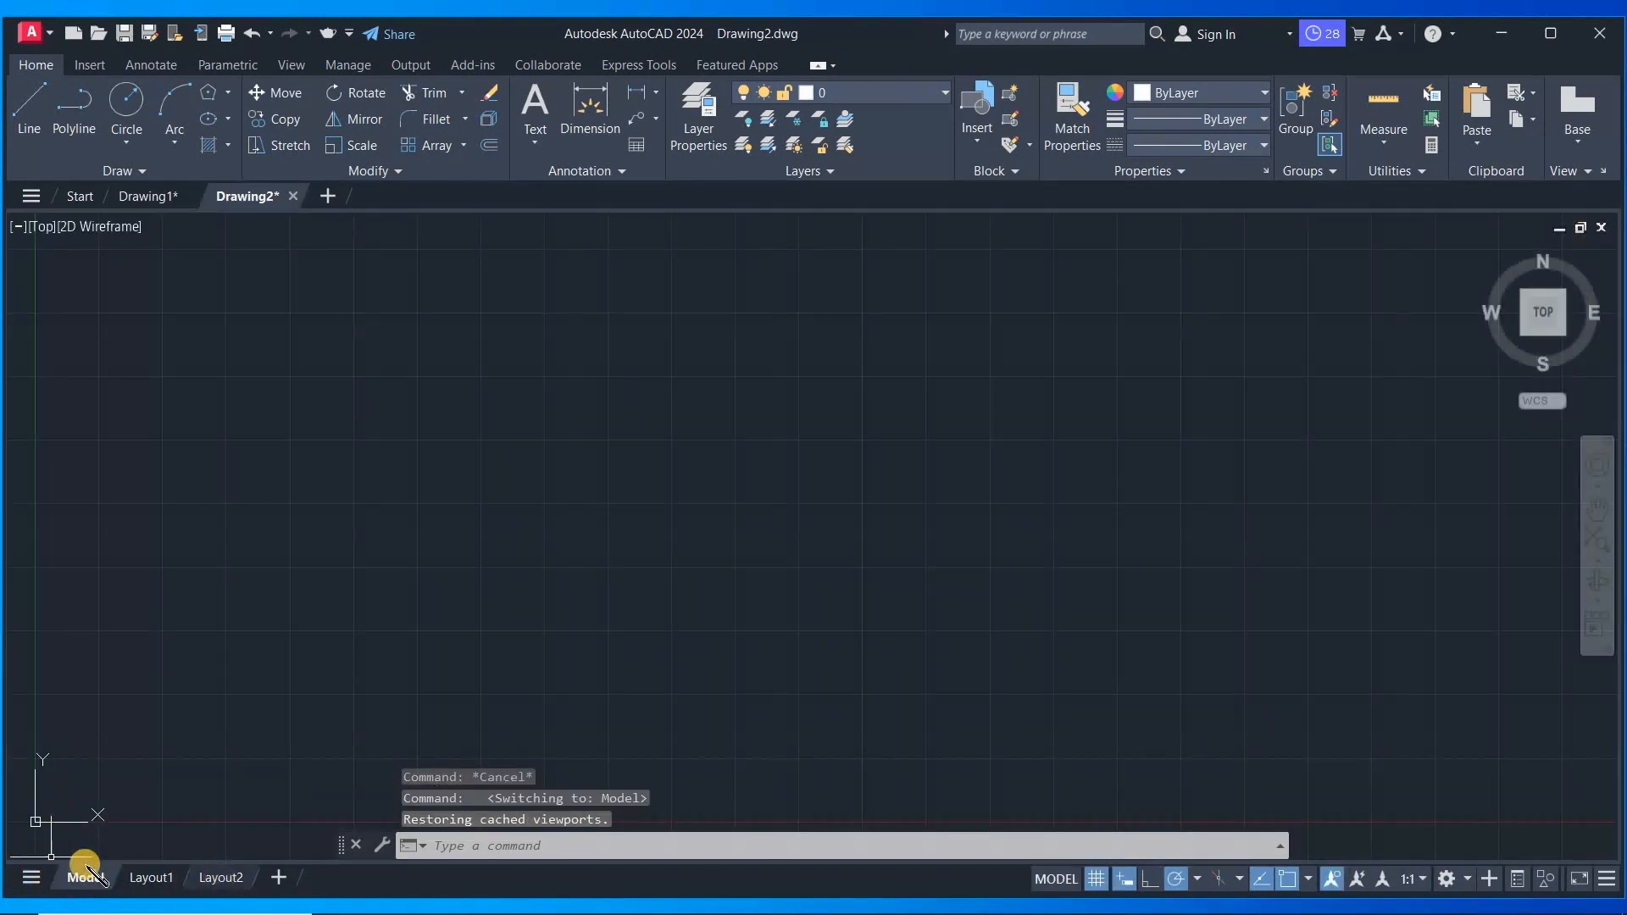
# - Dock the layout tabs above the status bar
pyautogui.click(31, 877)
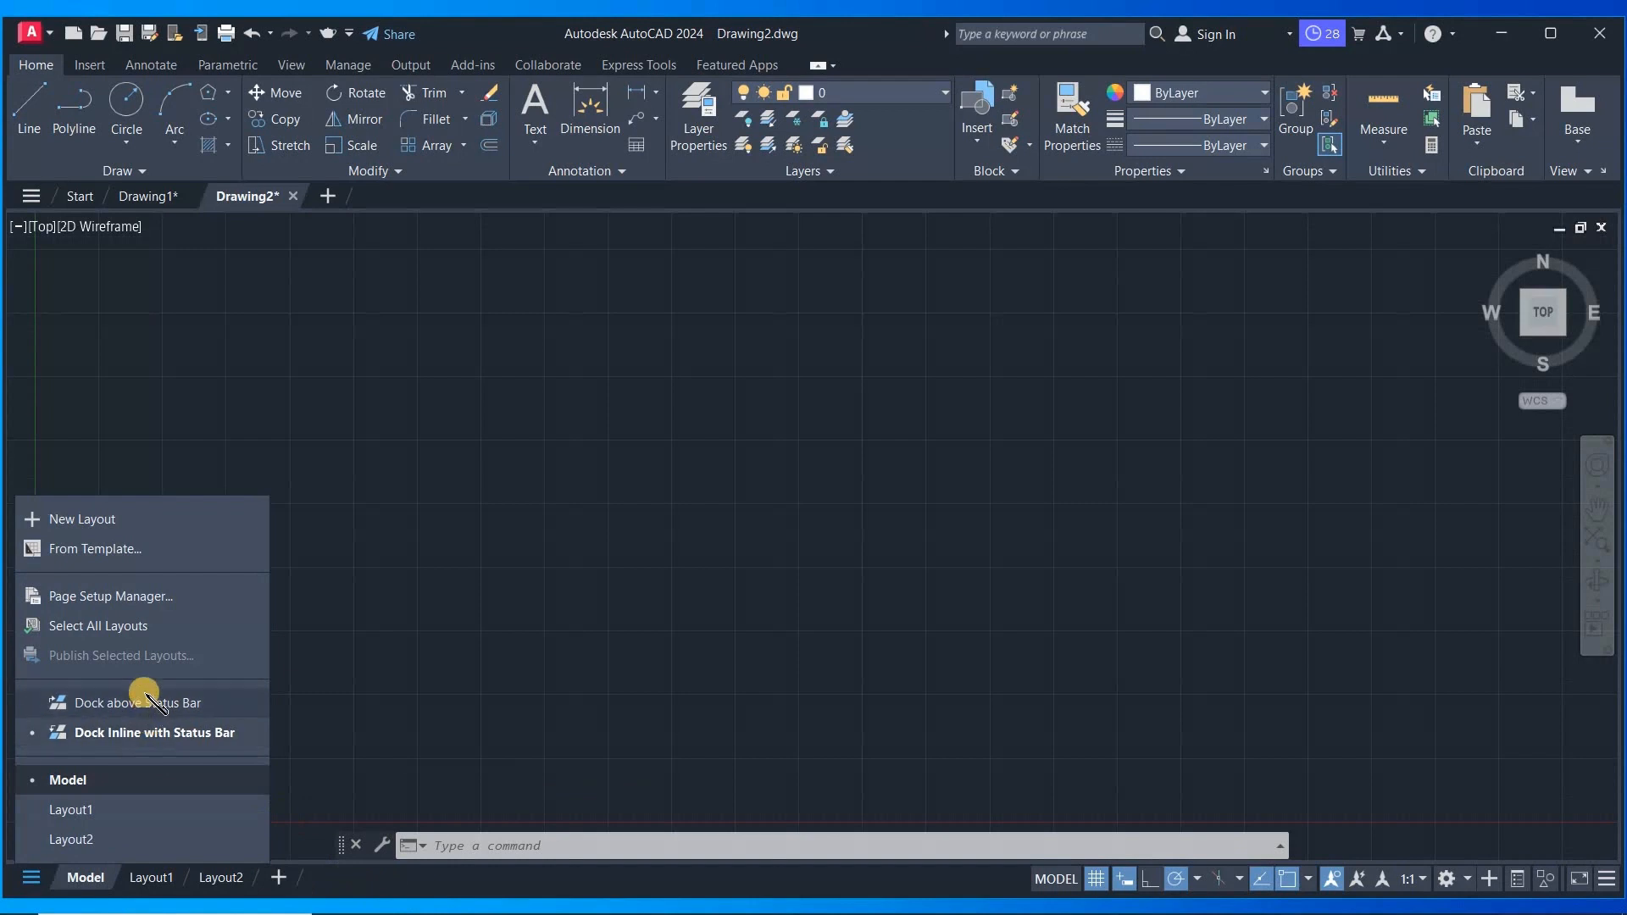
pyautogui.click(152, 706)
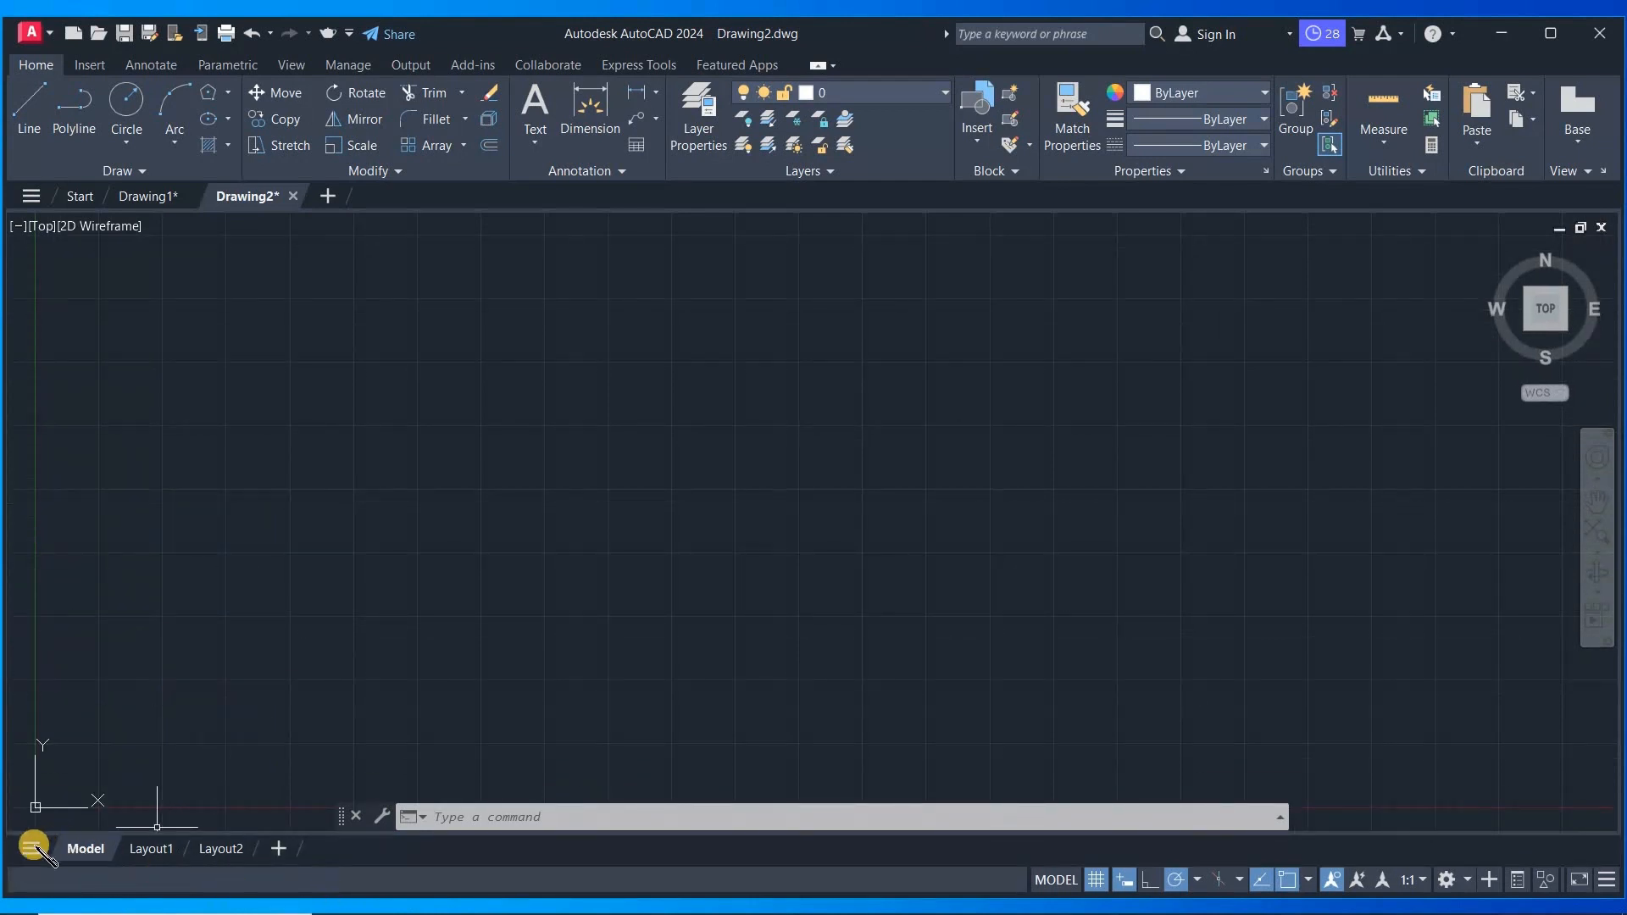
# - Dock the layout tabs inline with the status bar again
pyautogui.click(32, 847)
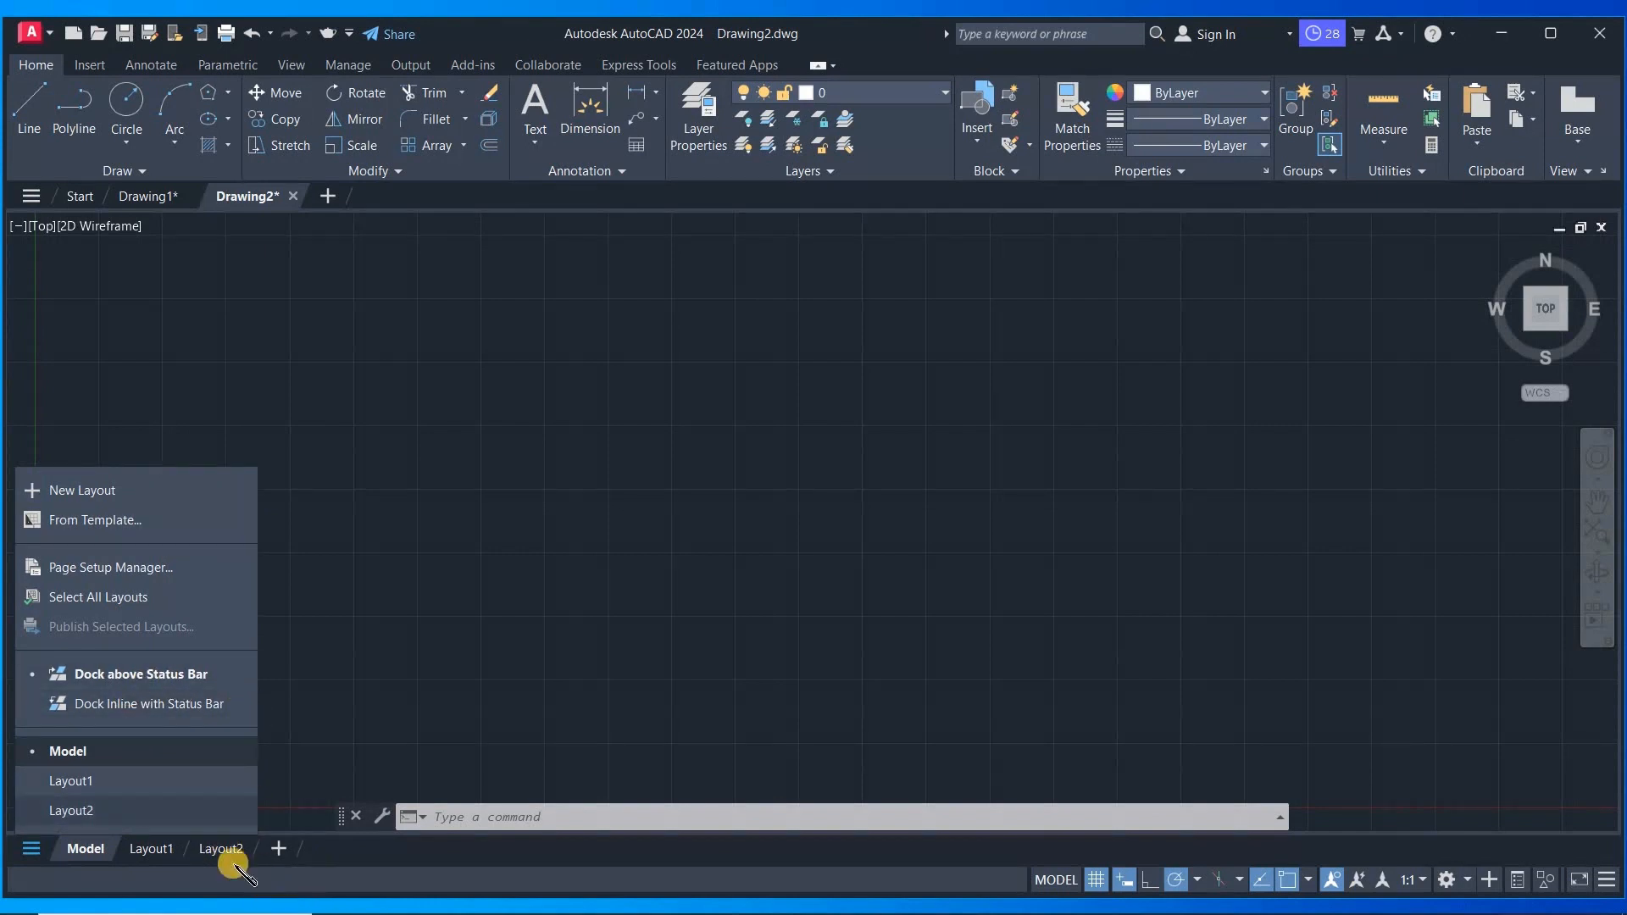
pyautogui.click(151, 703)
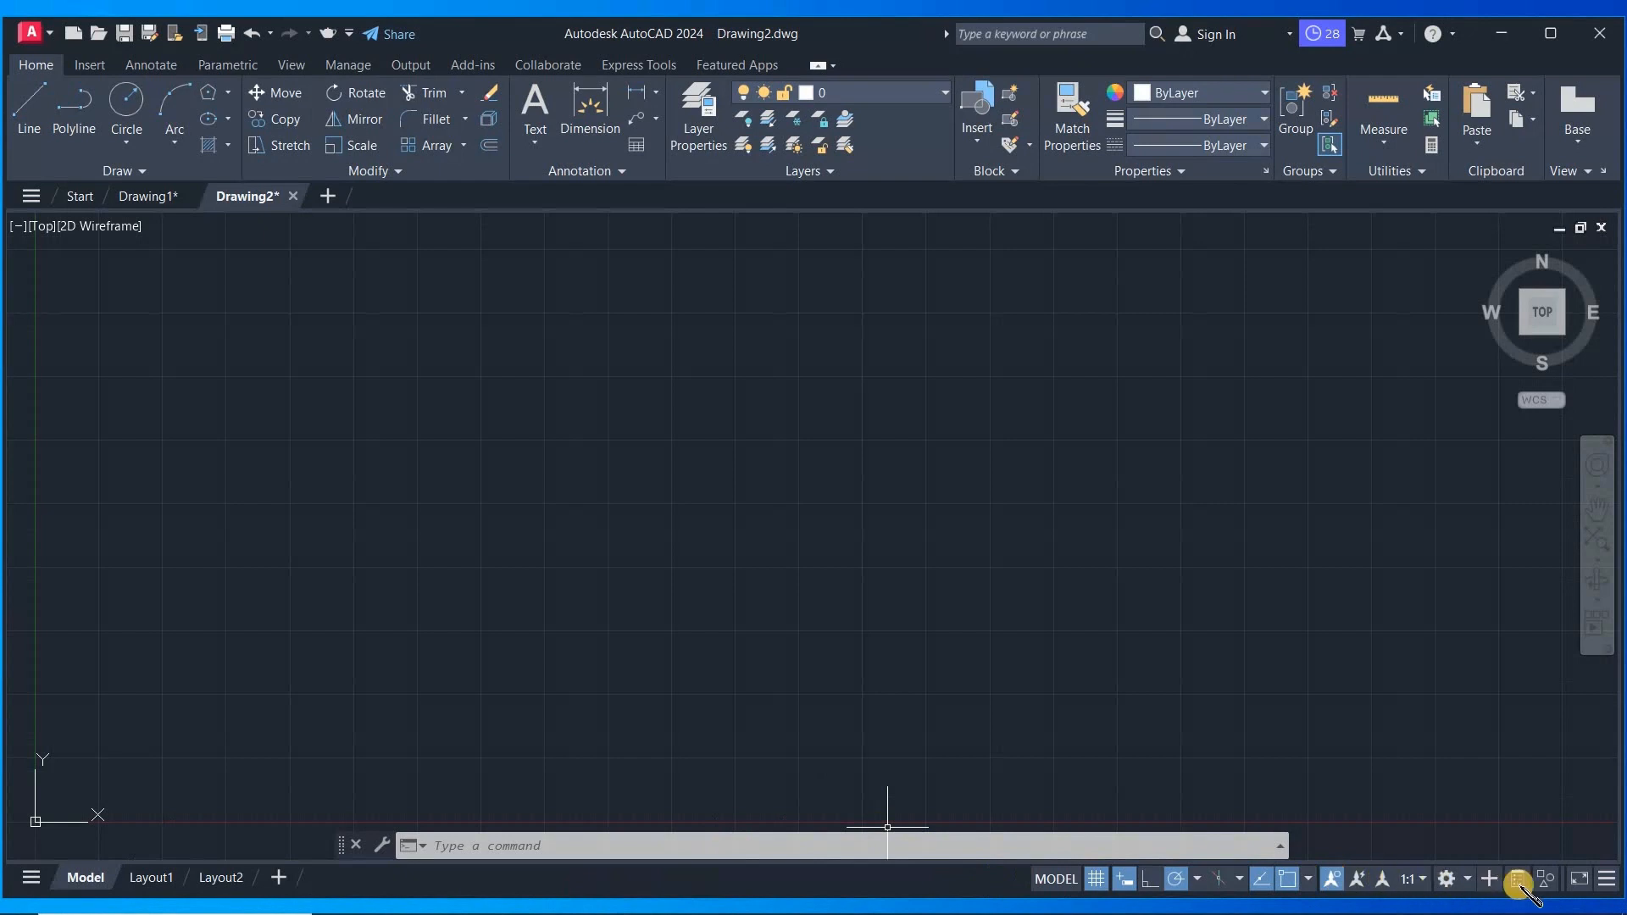
# - Turn off the drawing grid from the status bar
pyautogui.click(1128, 879)
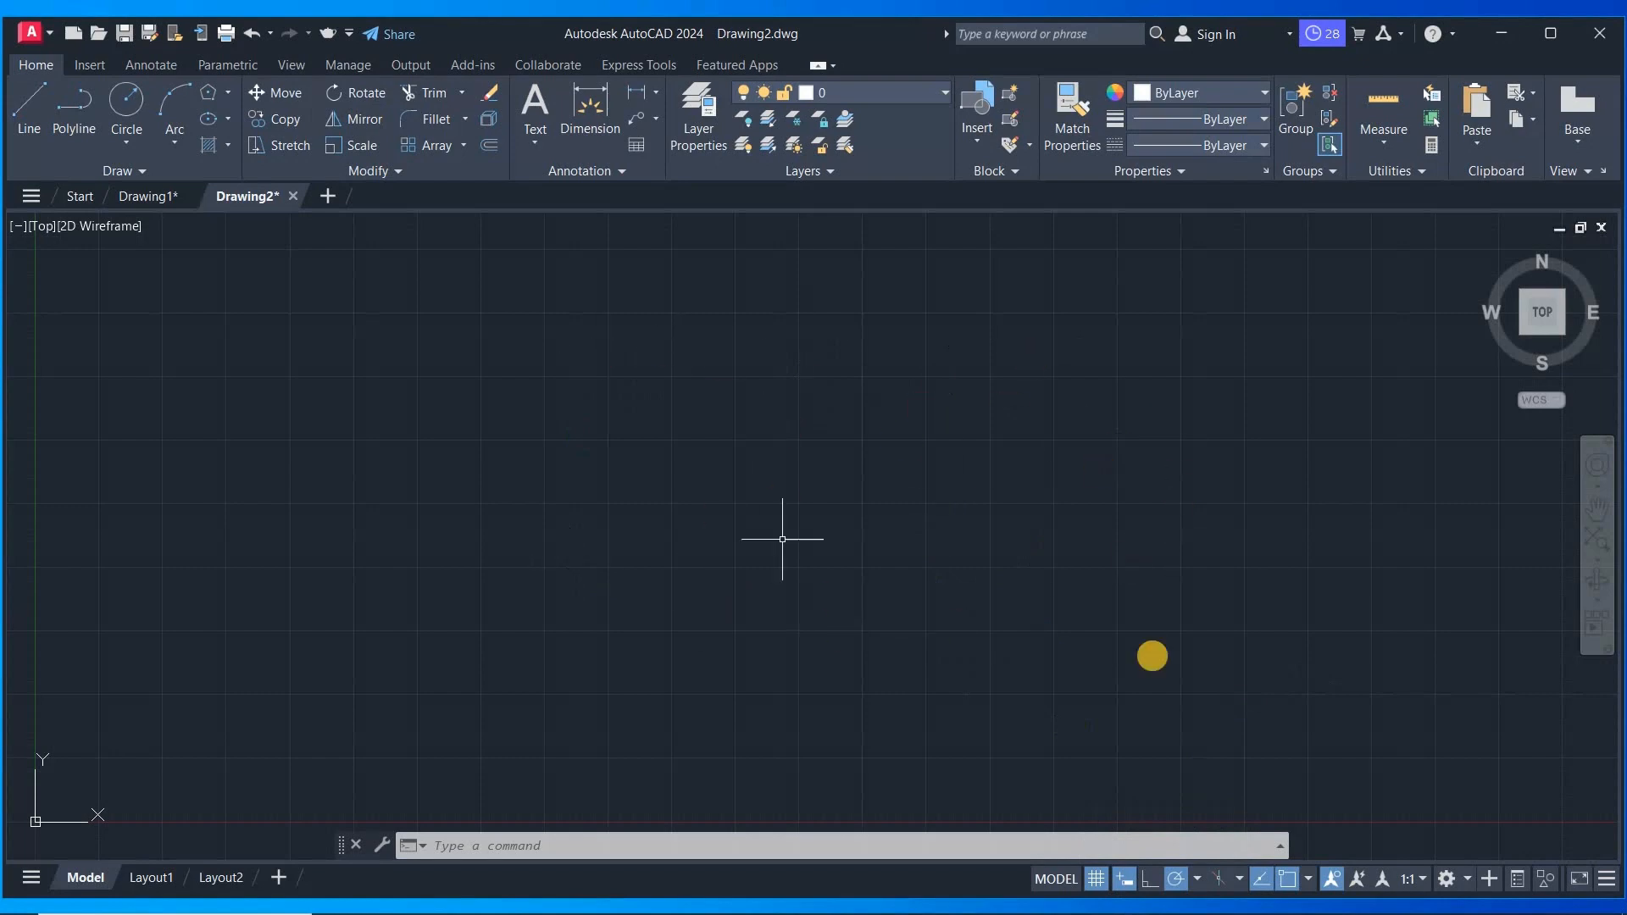
pyautogui.scroll(2, 1046, 545)
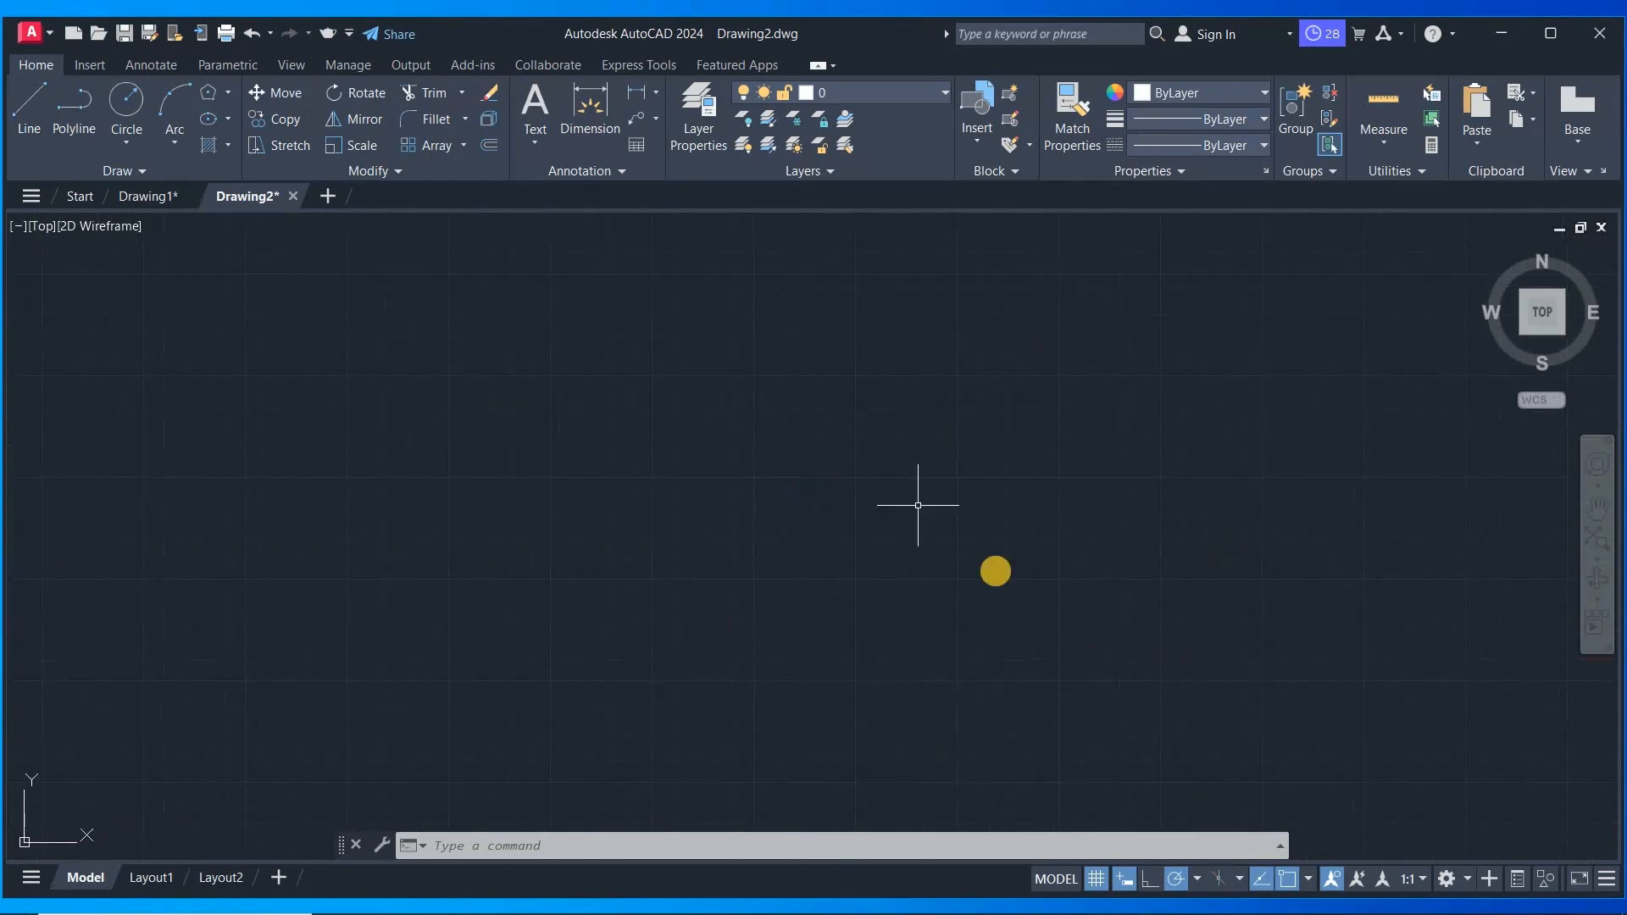
pyautogui.click(1097, 879)
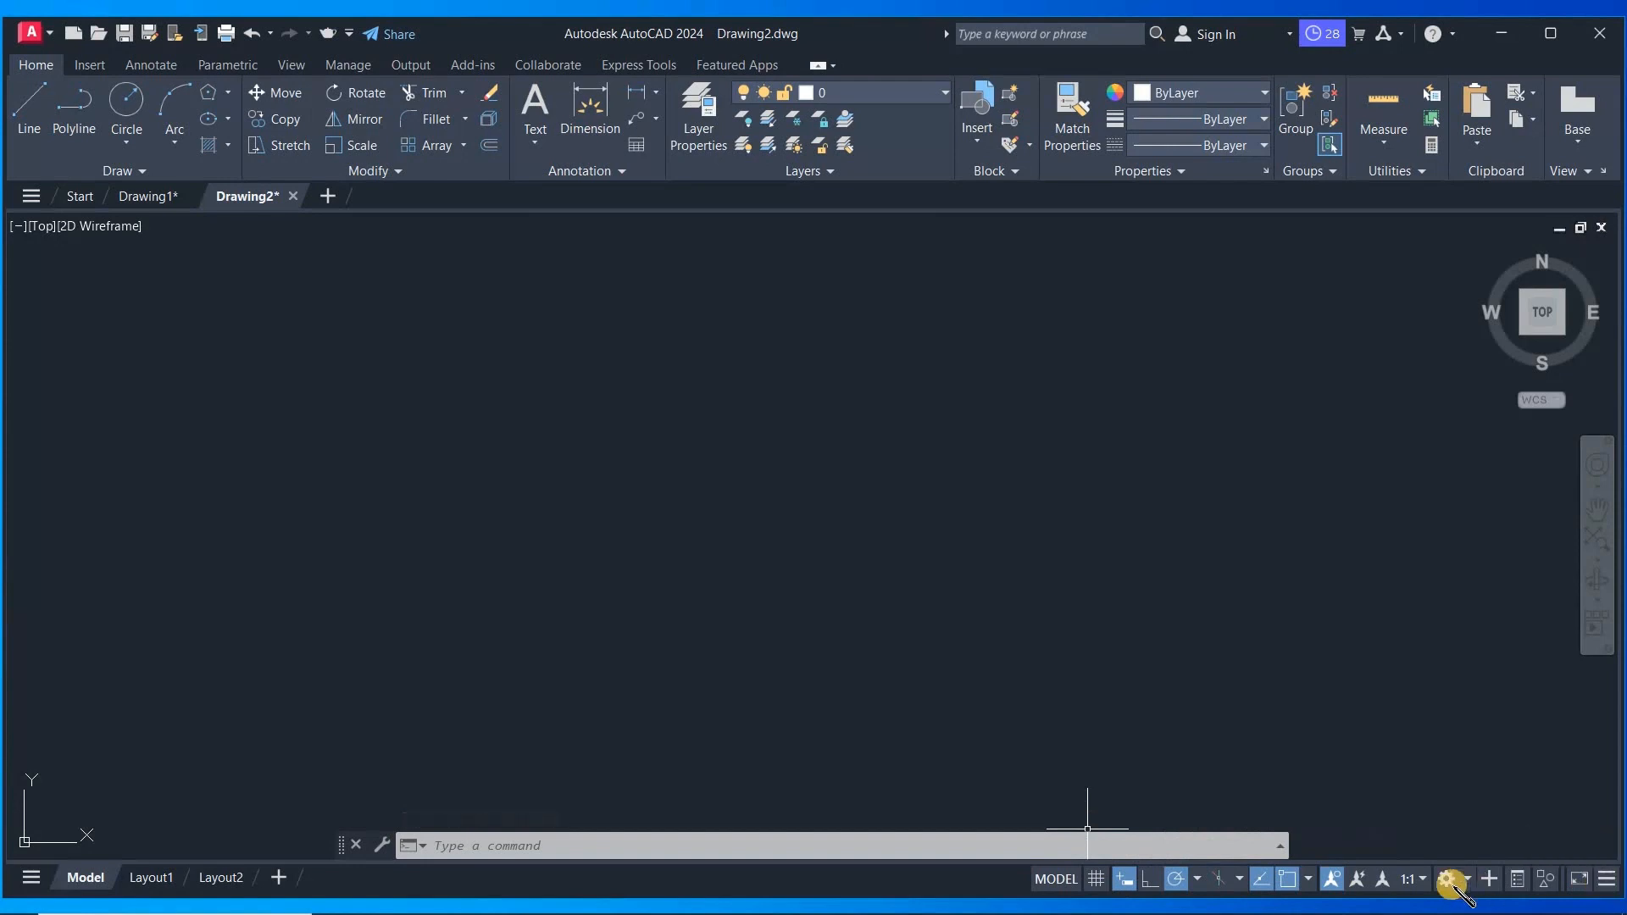
pyautogui.click(1426, 881)
pyautogui.click(1425, 881)
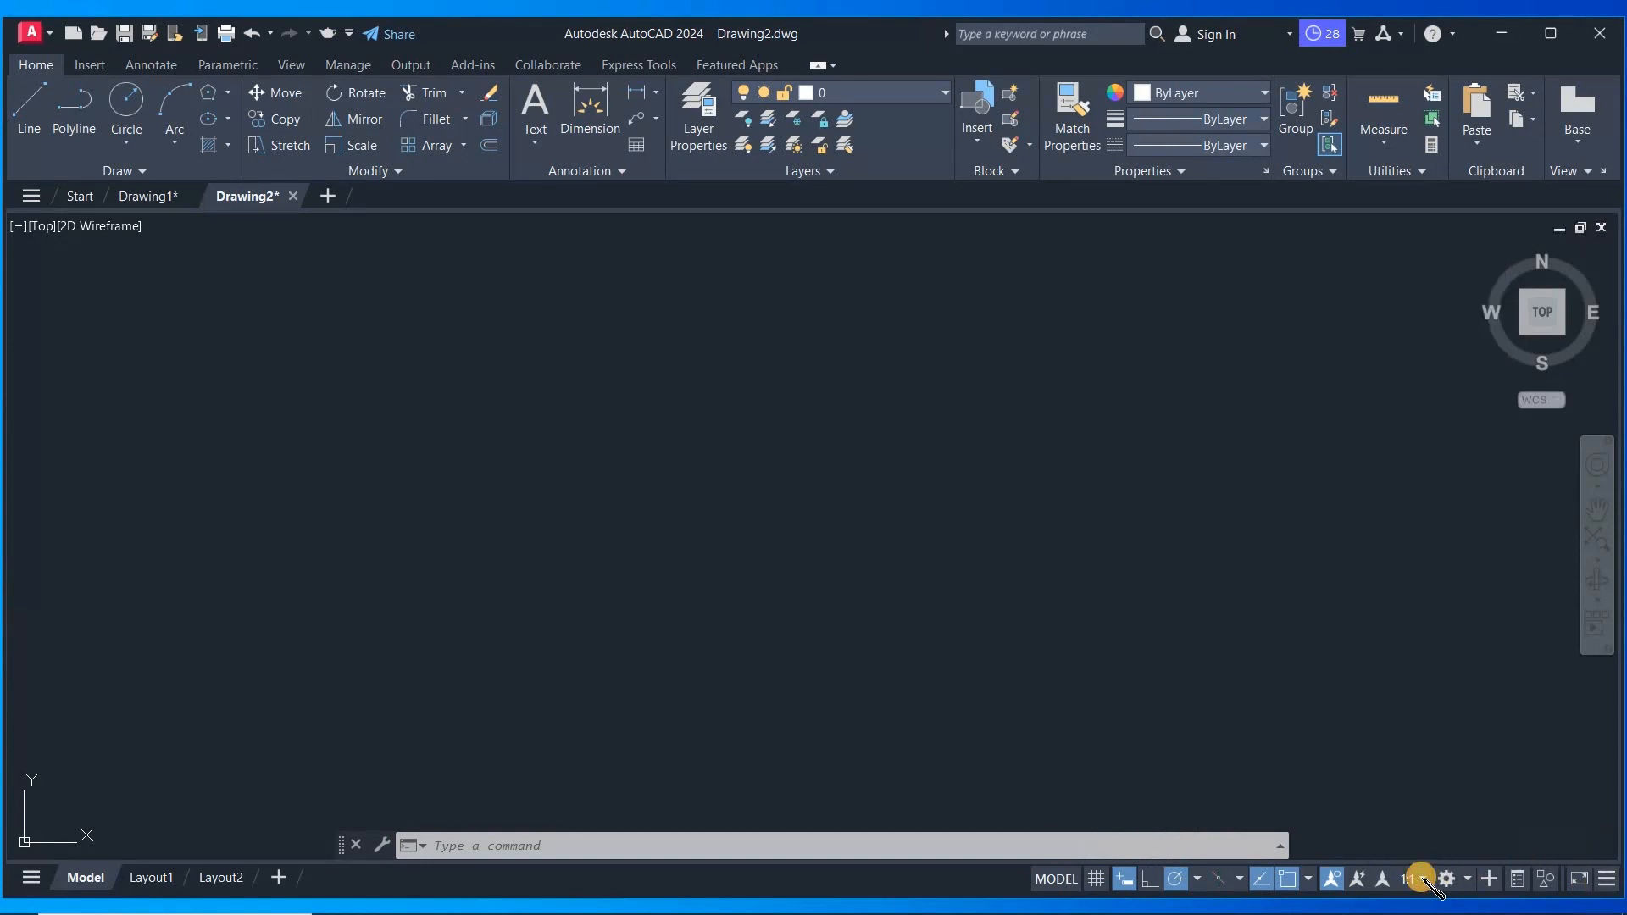
pyautogui.click(1260, 688)
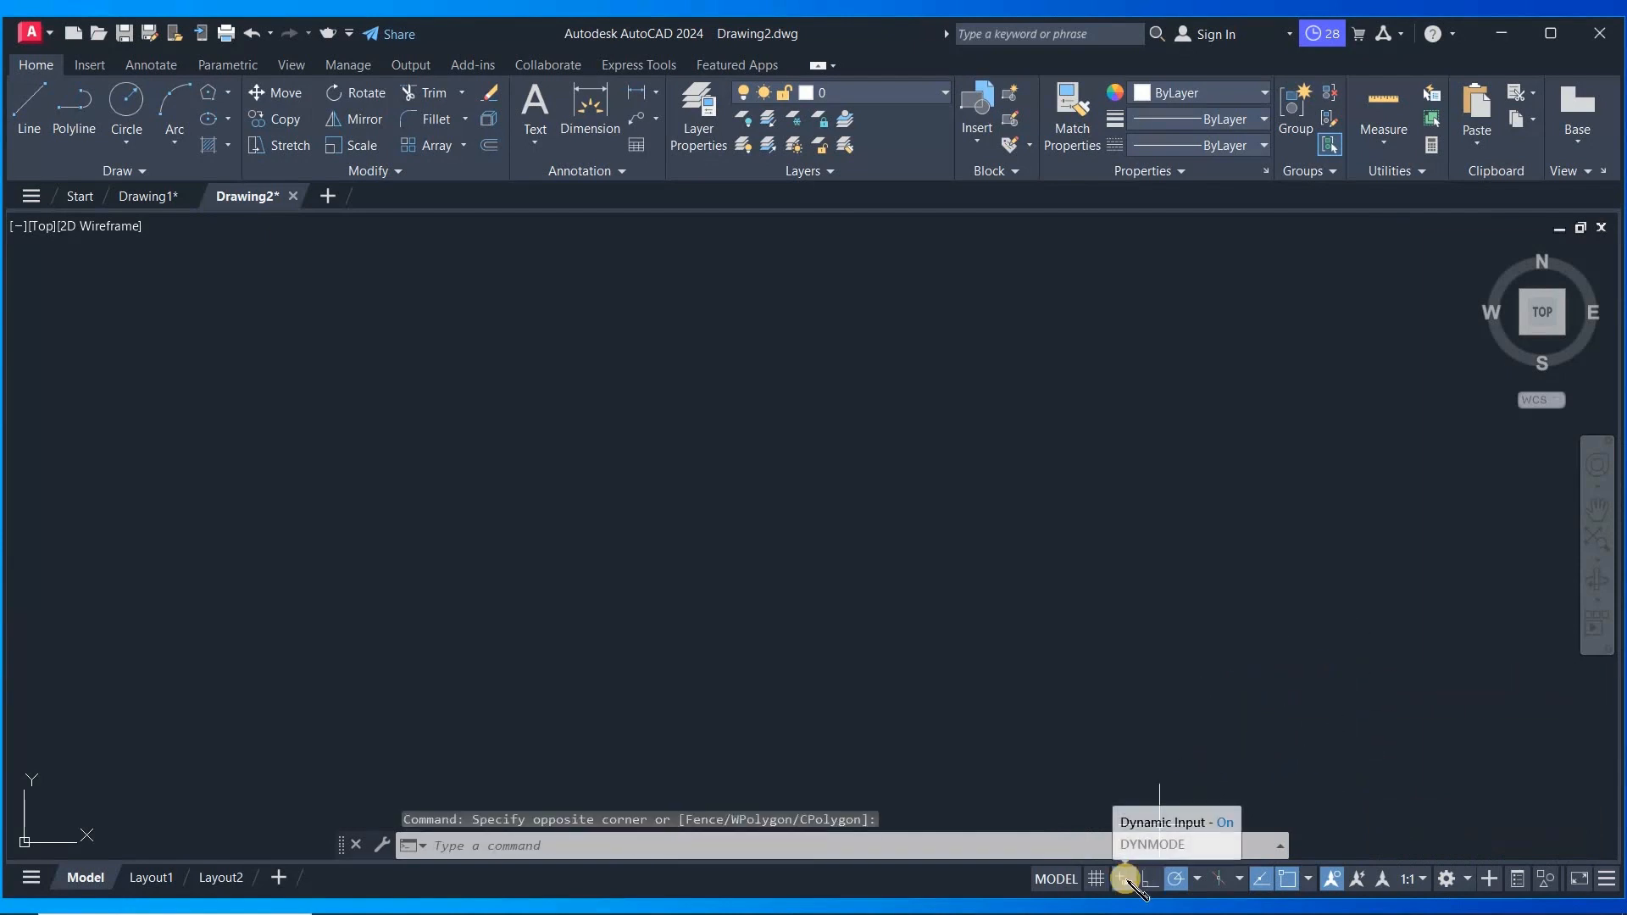
# - Add the Units control to the status bar through its Customization list, keeping Dynamic Input shown
pyautogui.click(1604, 878)
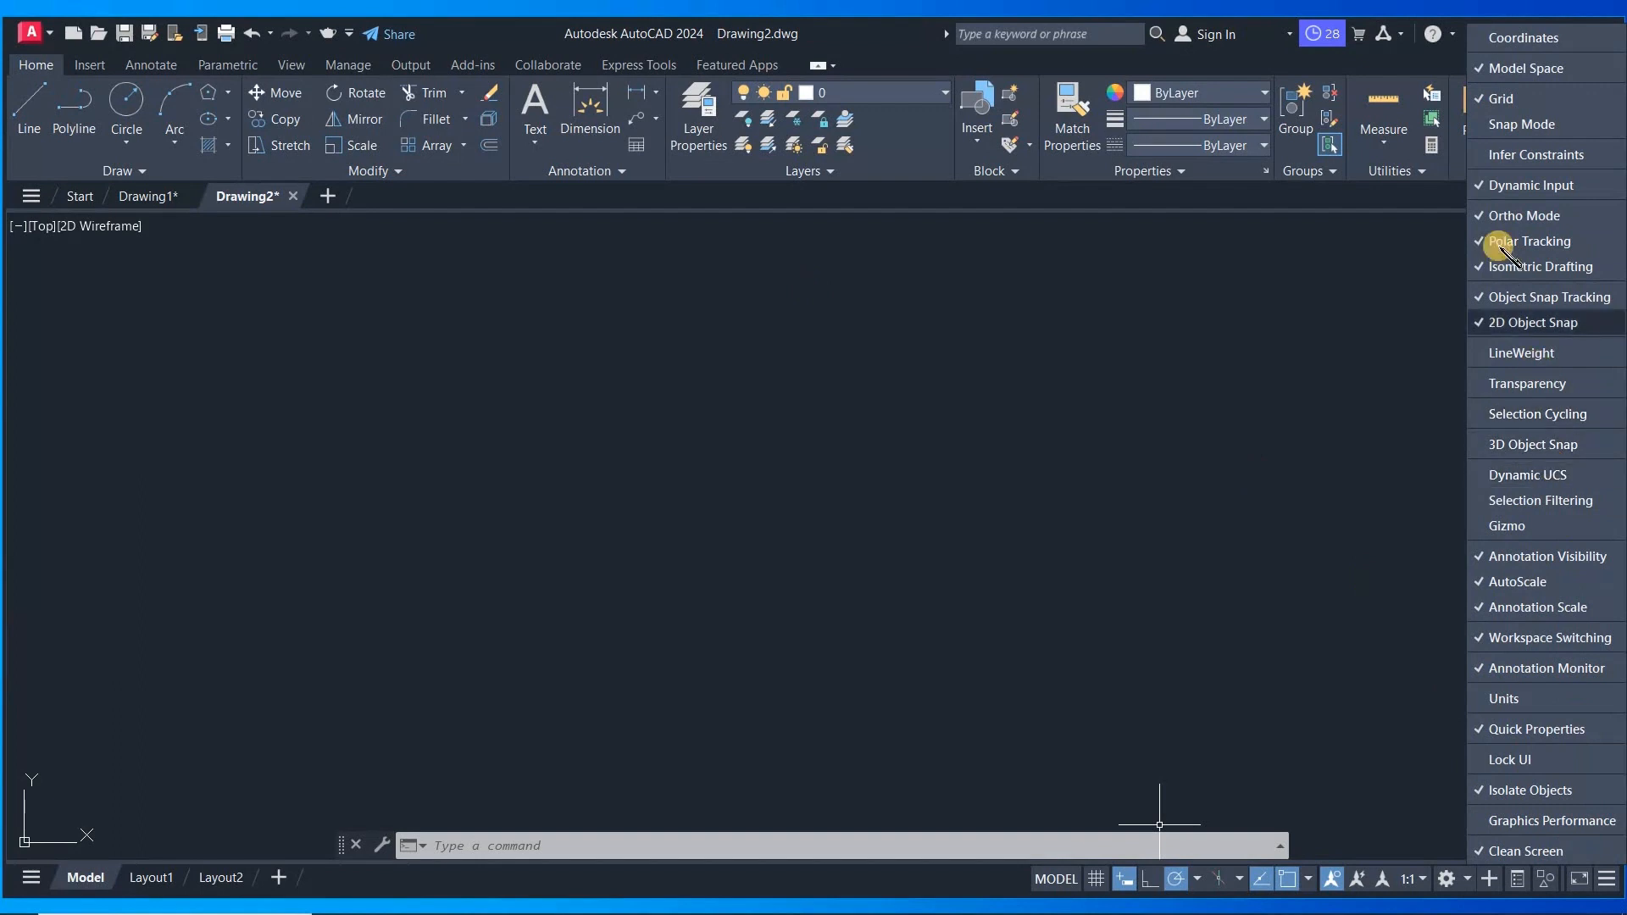
pyautogui.click(1534, 186)
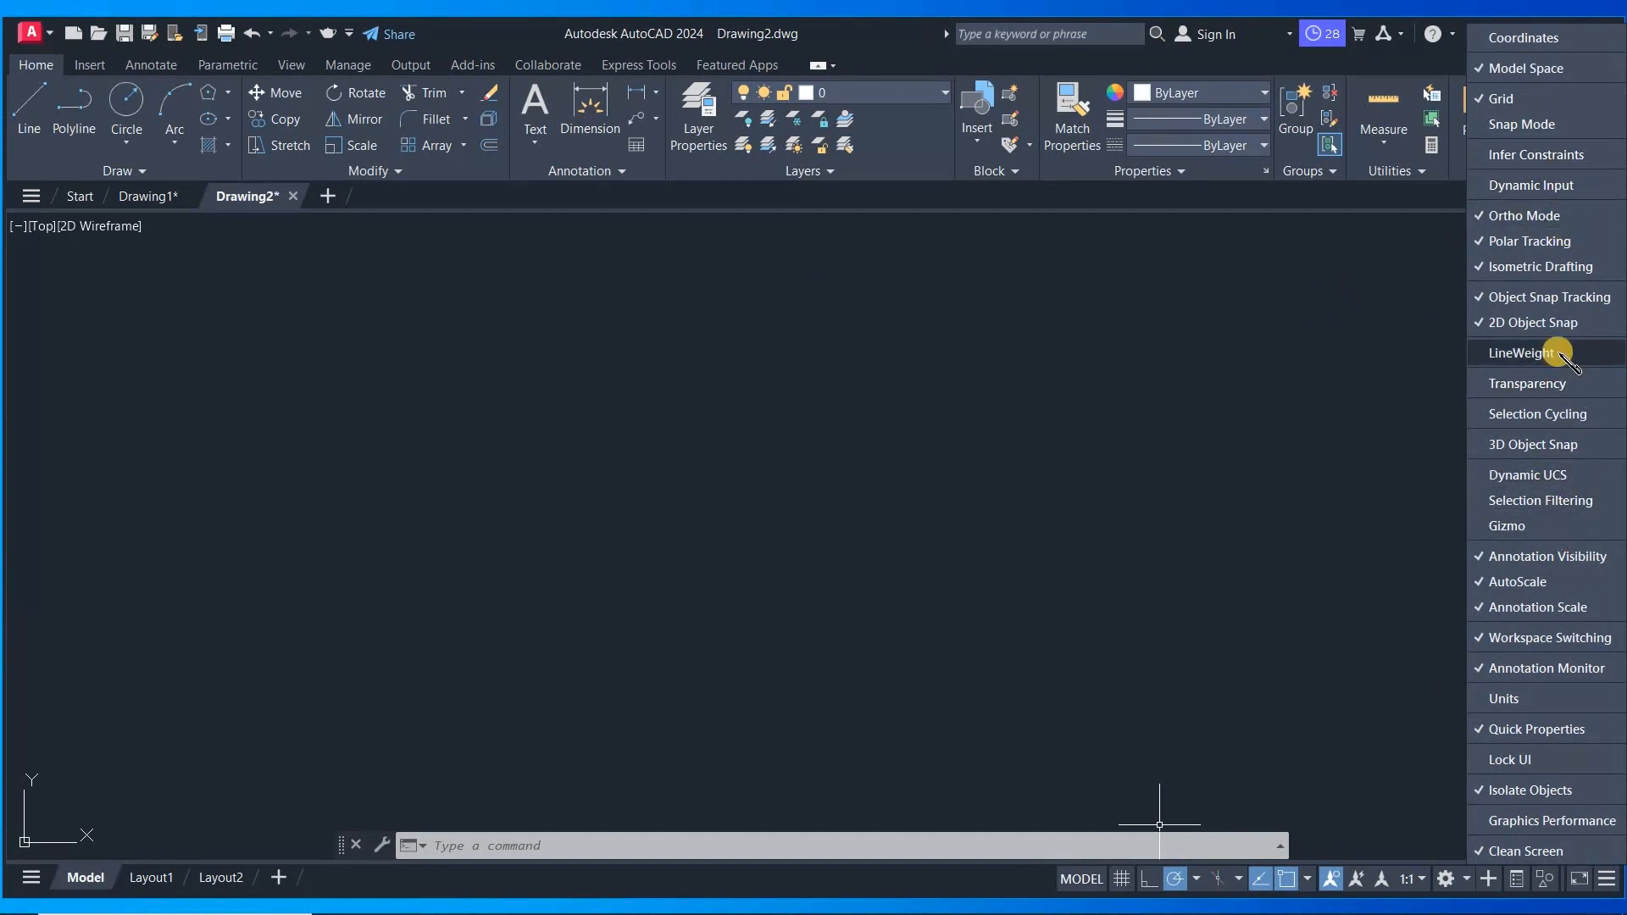
pyautogui.click(1556, 702)
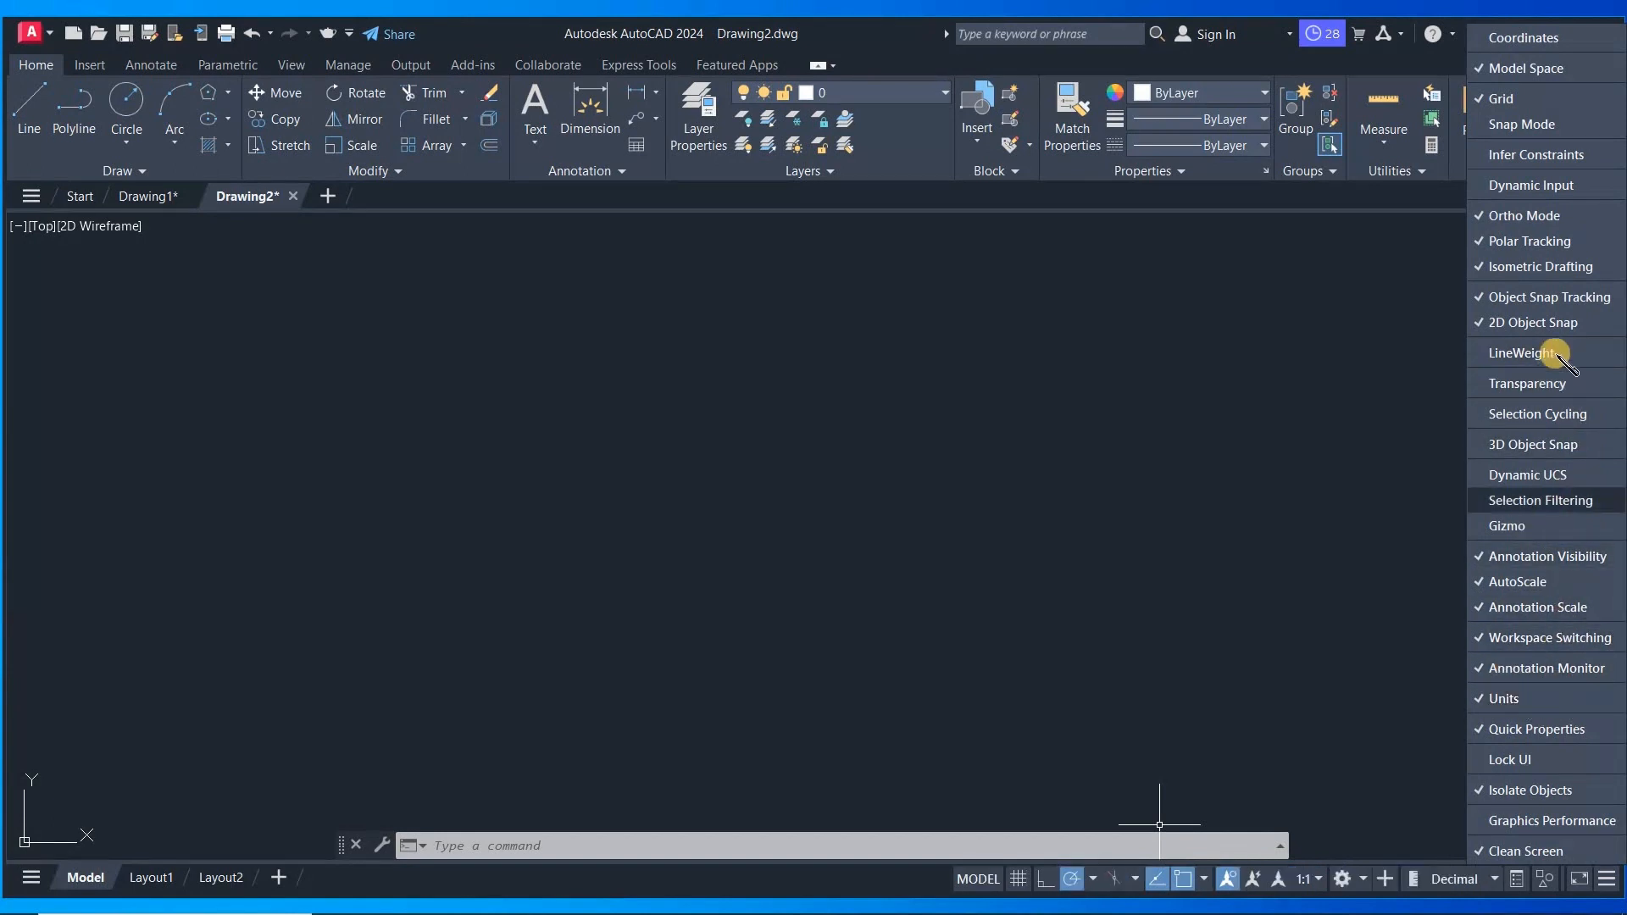
pyautogui.click(1558, 186)
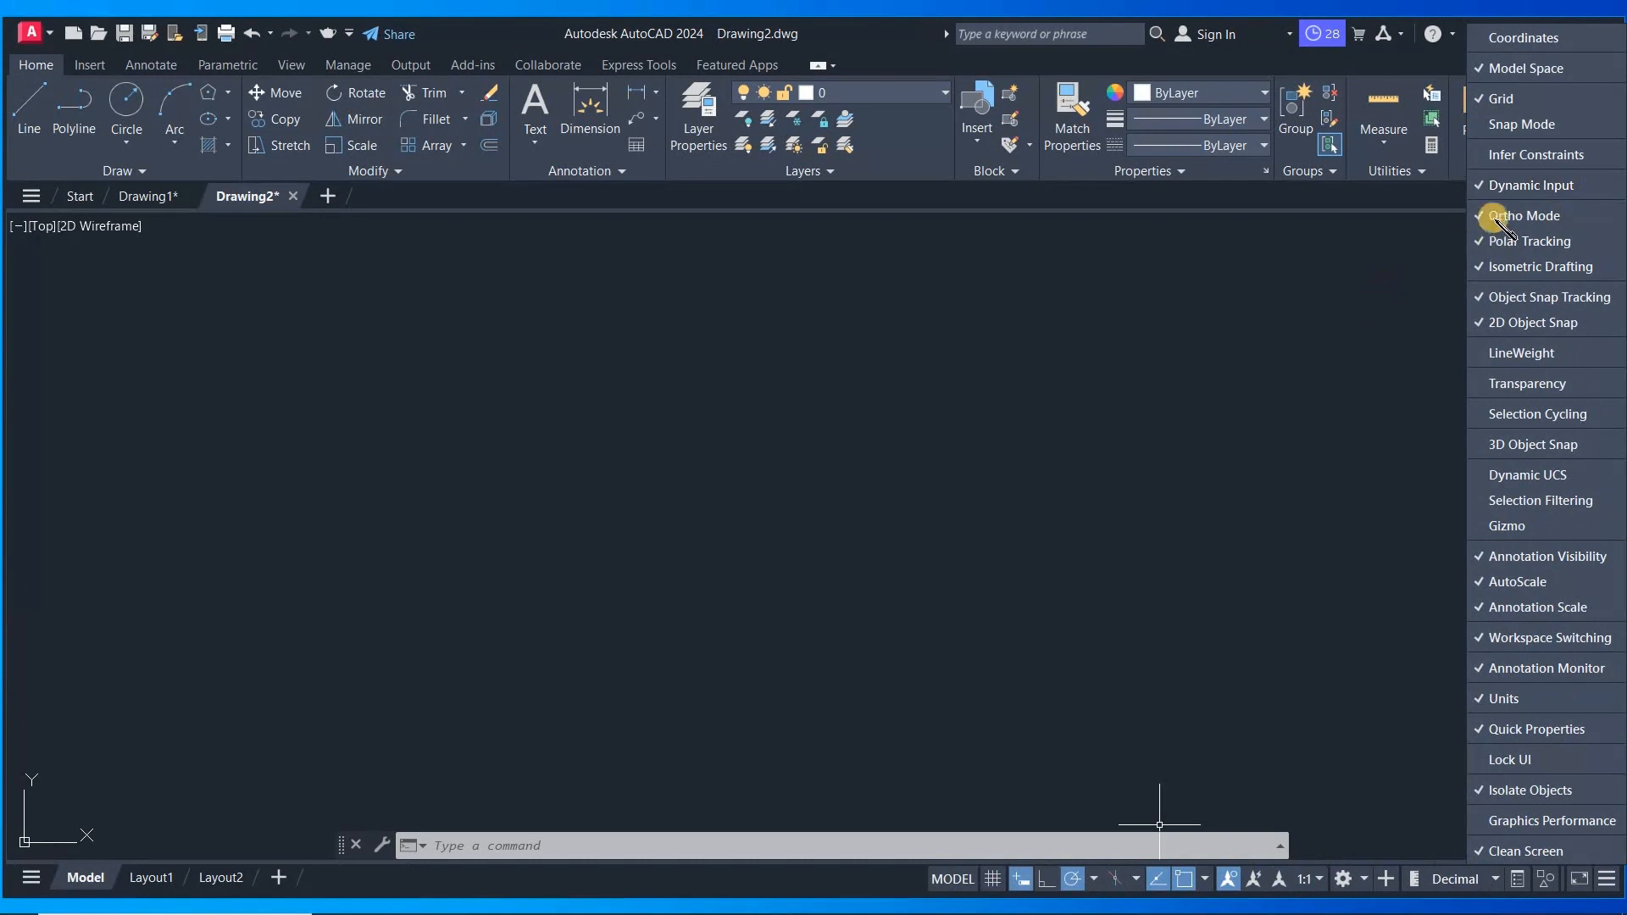
# - Toggle Dynamic Input on the status bar
pyautogui.click(1089, 591)
pyautogui.click(1105, 582)
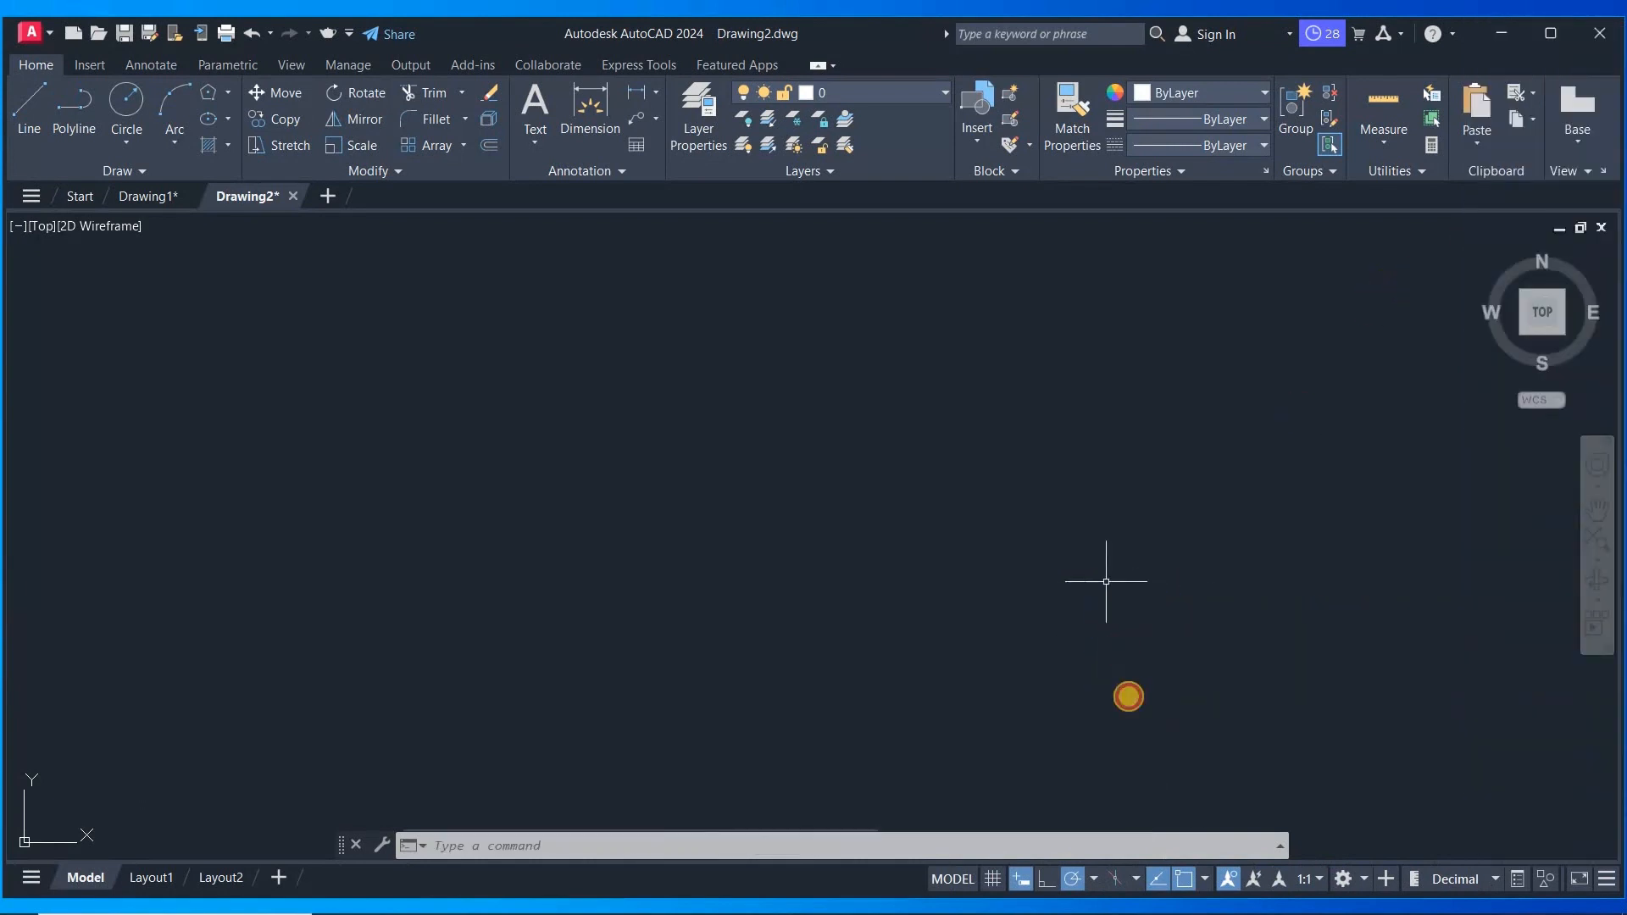
pyautogui.click(1021, 880)
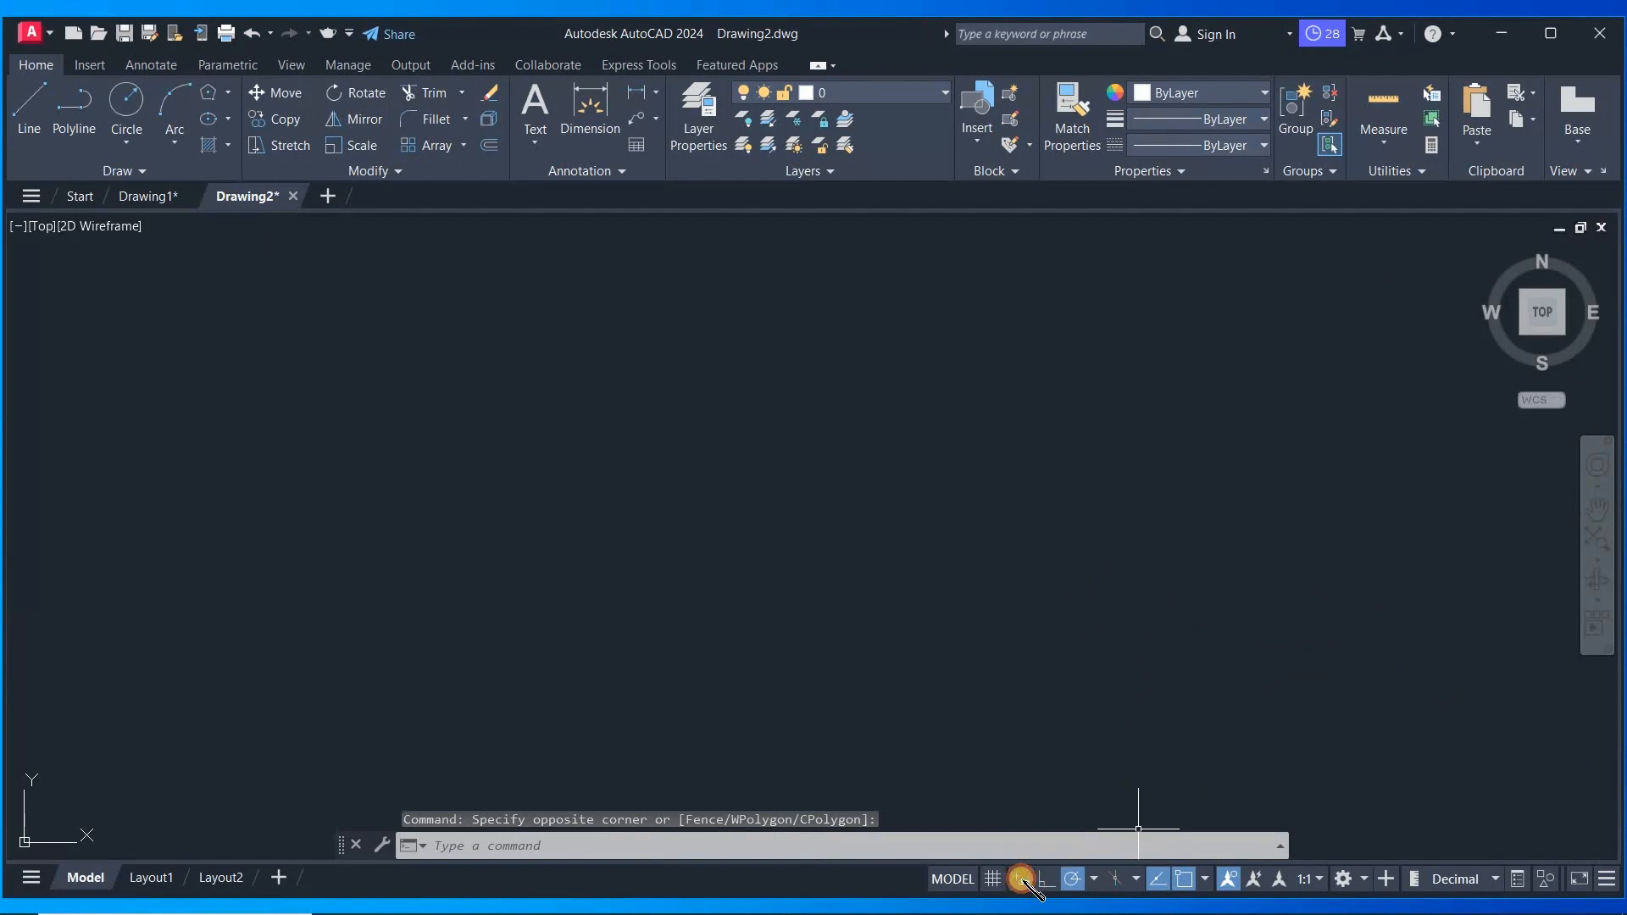
# - Draw a closed five-sided outline with the Line tool, ending back at the first point
pyautogui.click(29, 103)
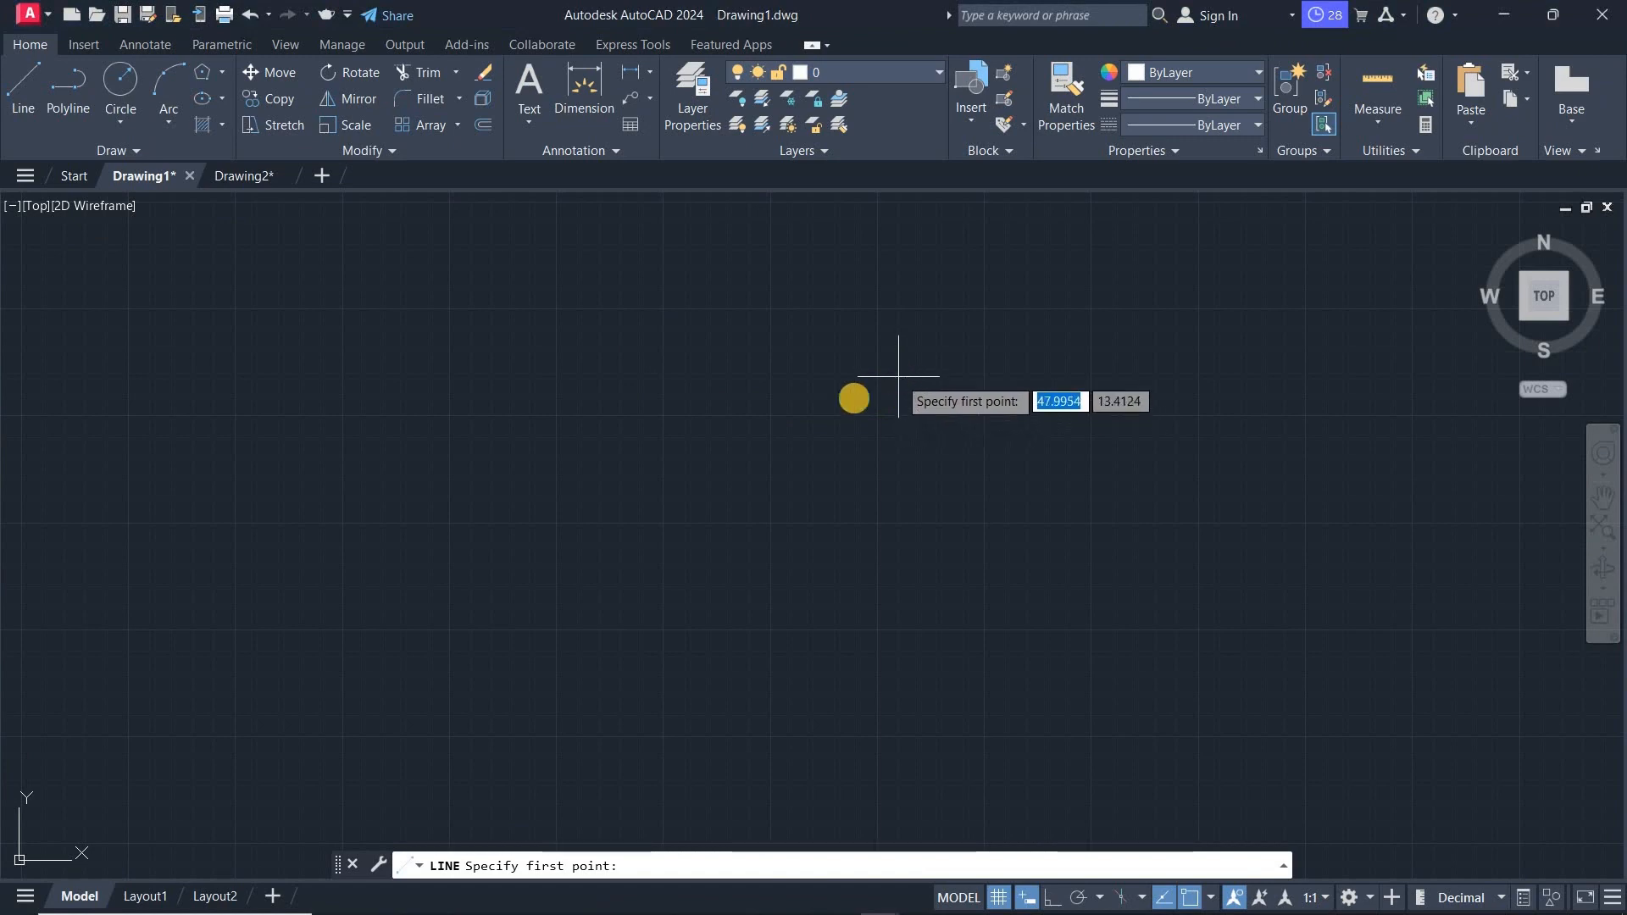
pyautogui.click(852, 395)
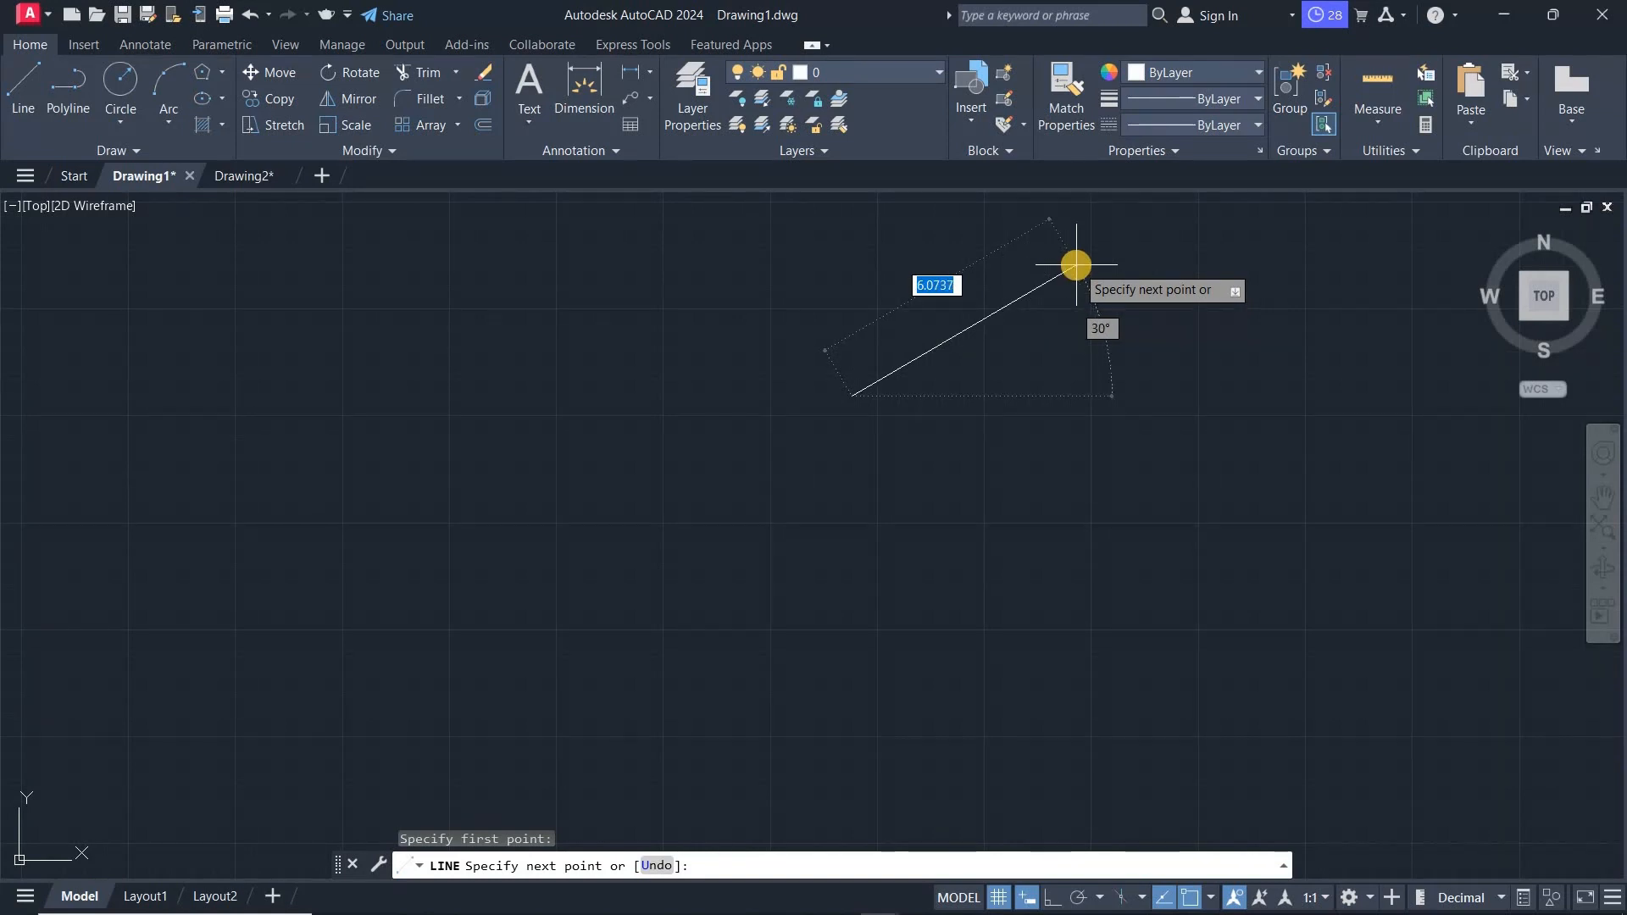
pyautogui.click(1076, 265)
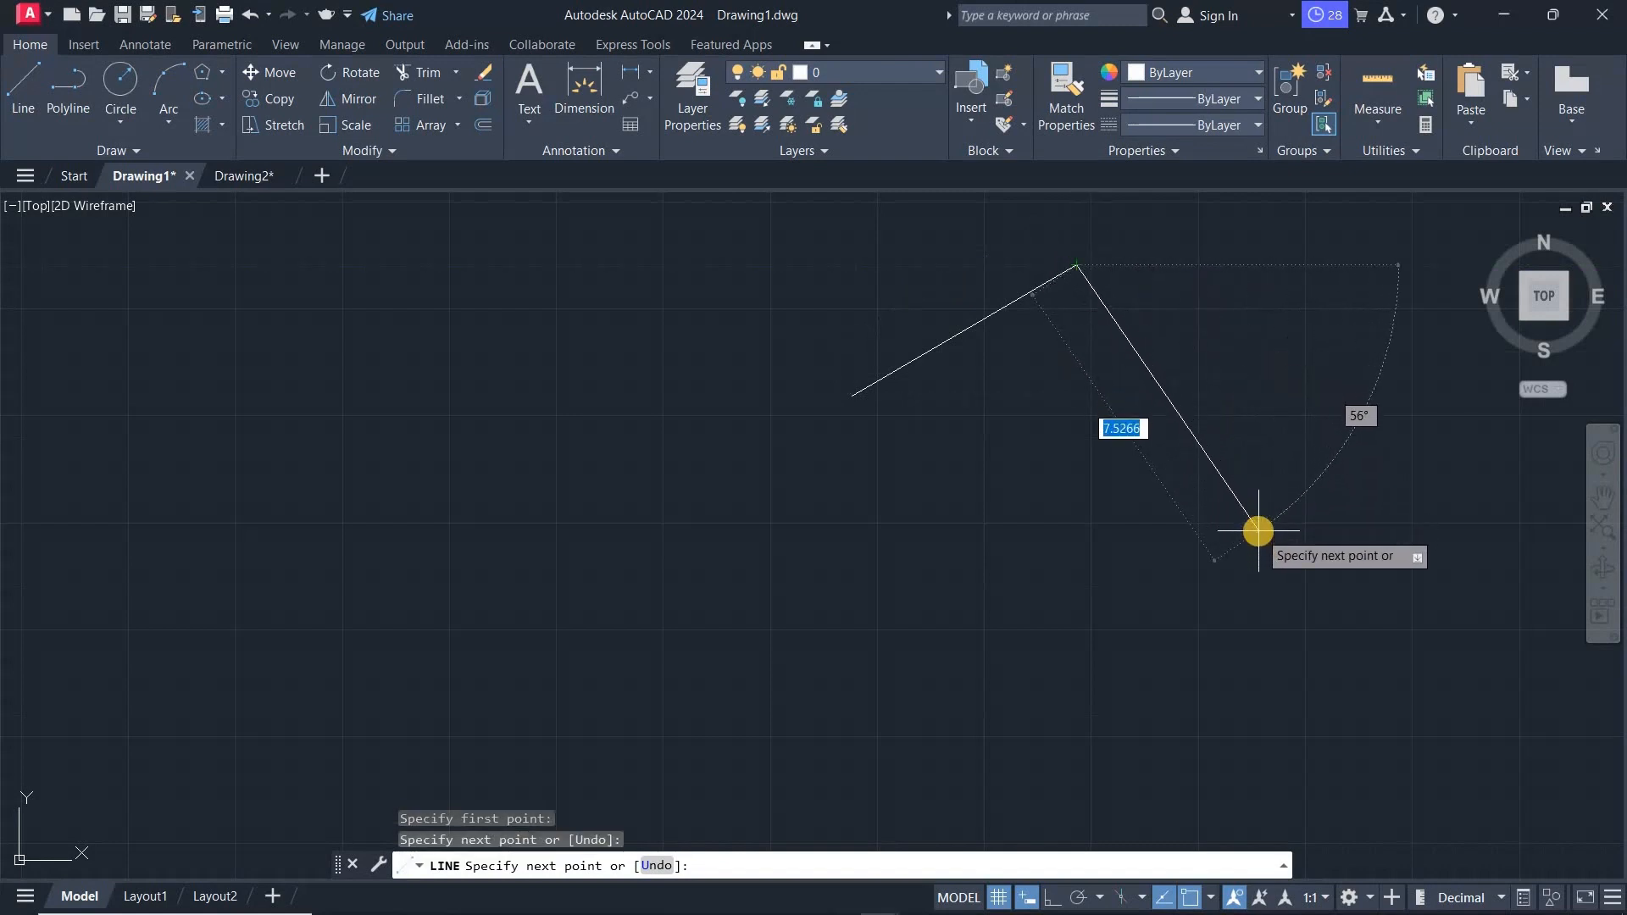
pyautogui.click(1275, 266)
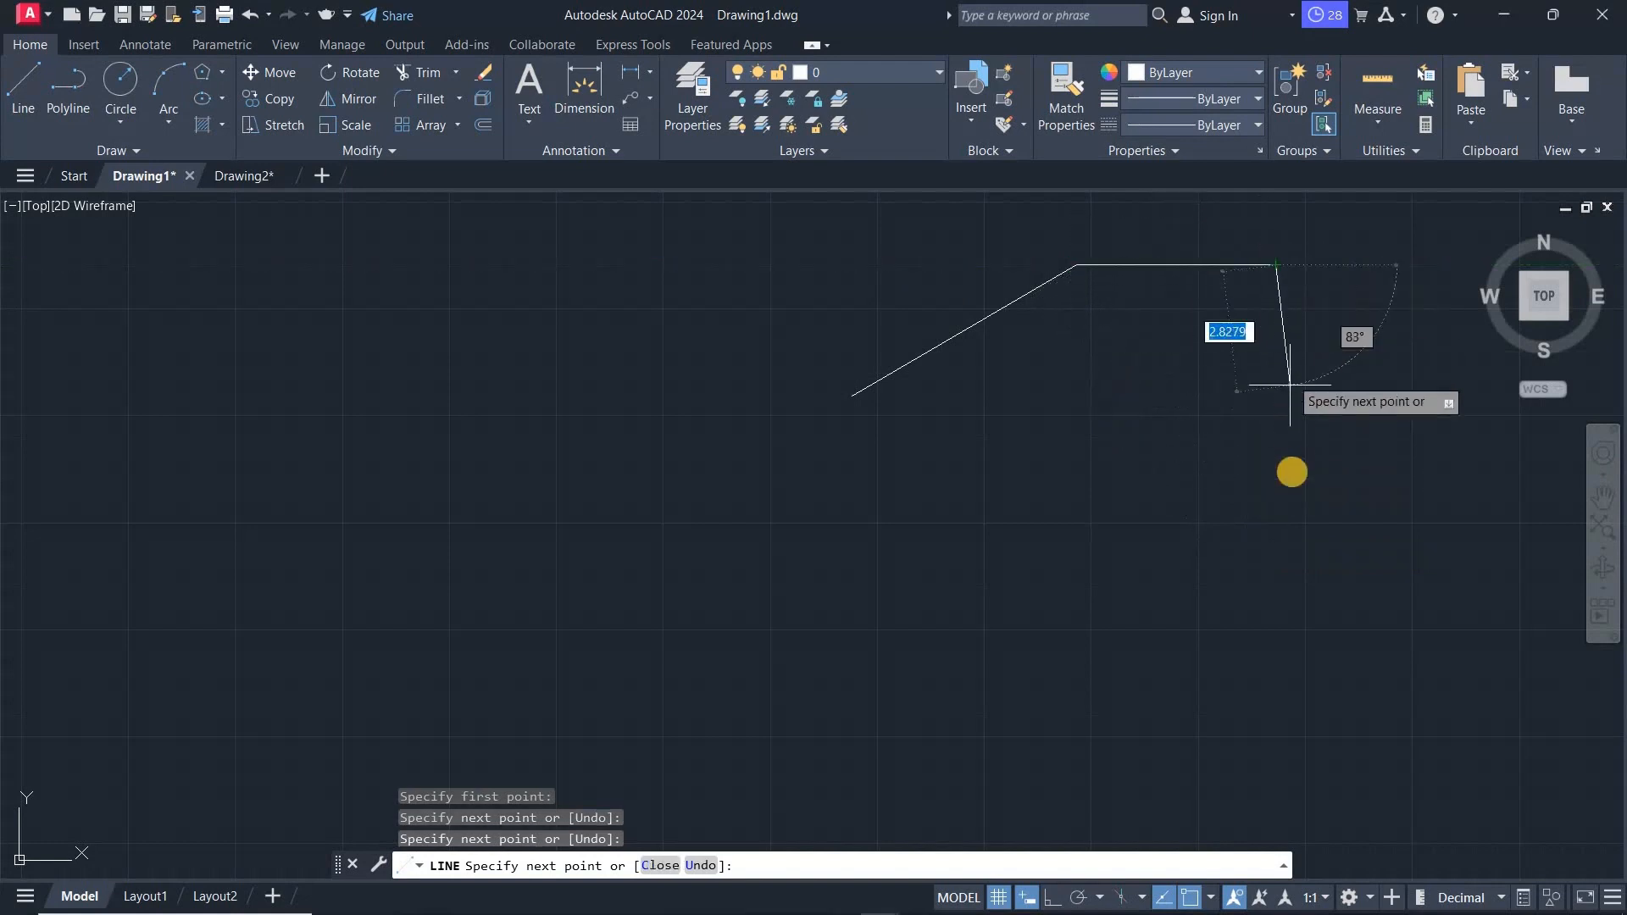
pyautogui.click(1297, 488)
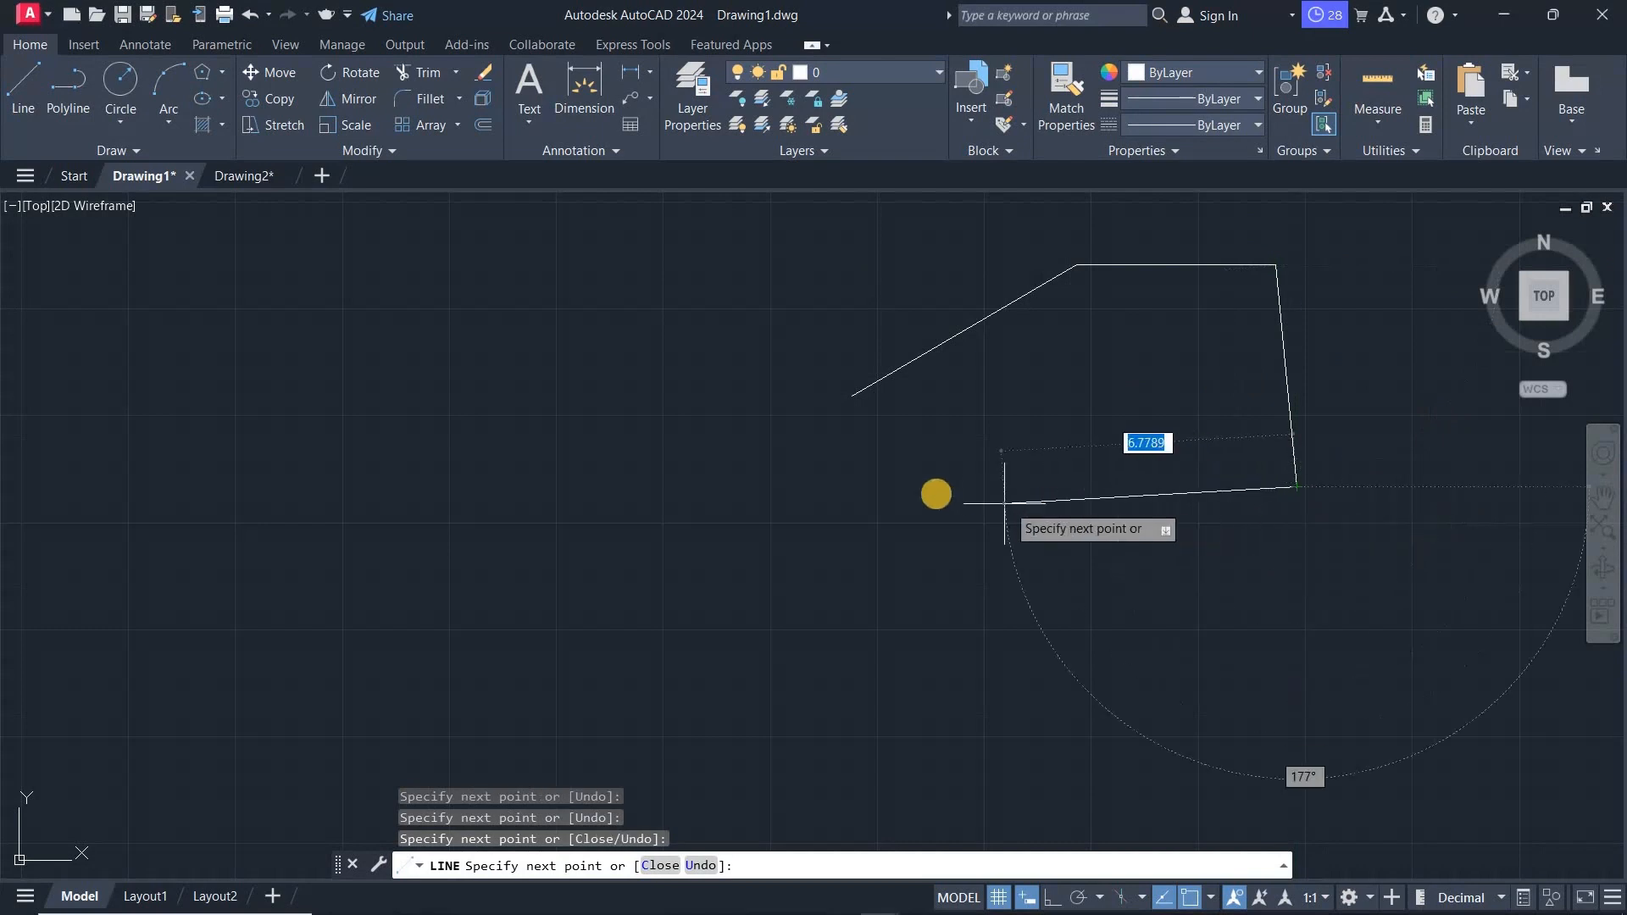
pyautogui.click(941, 500)
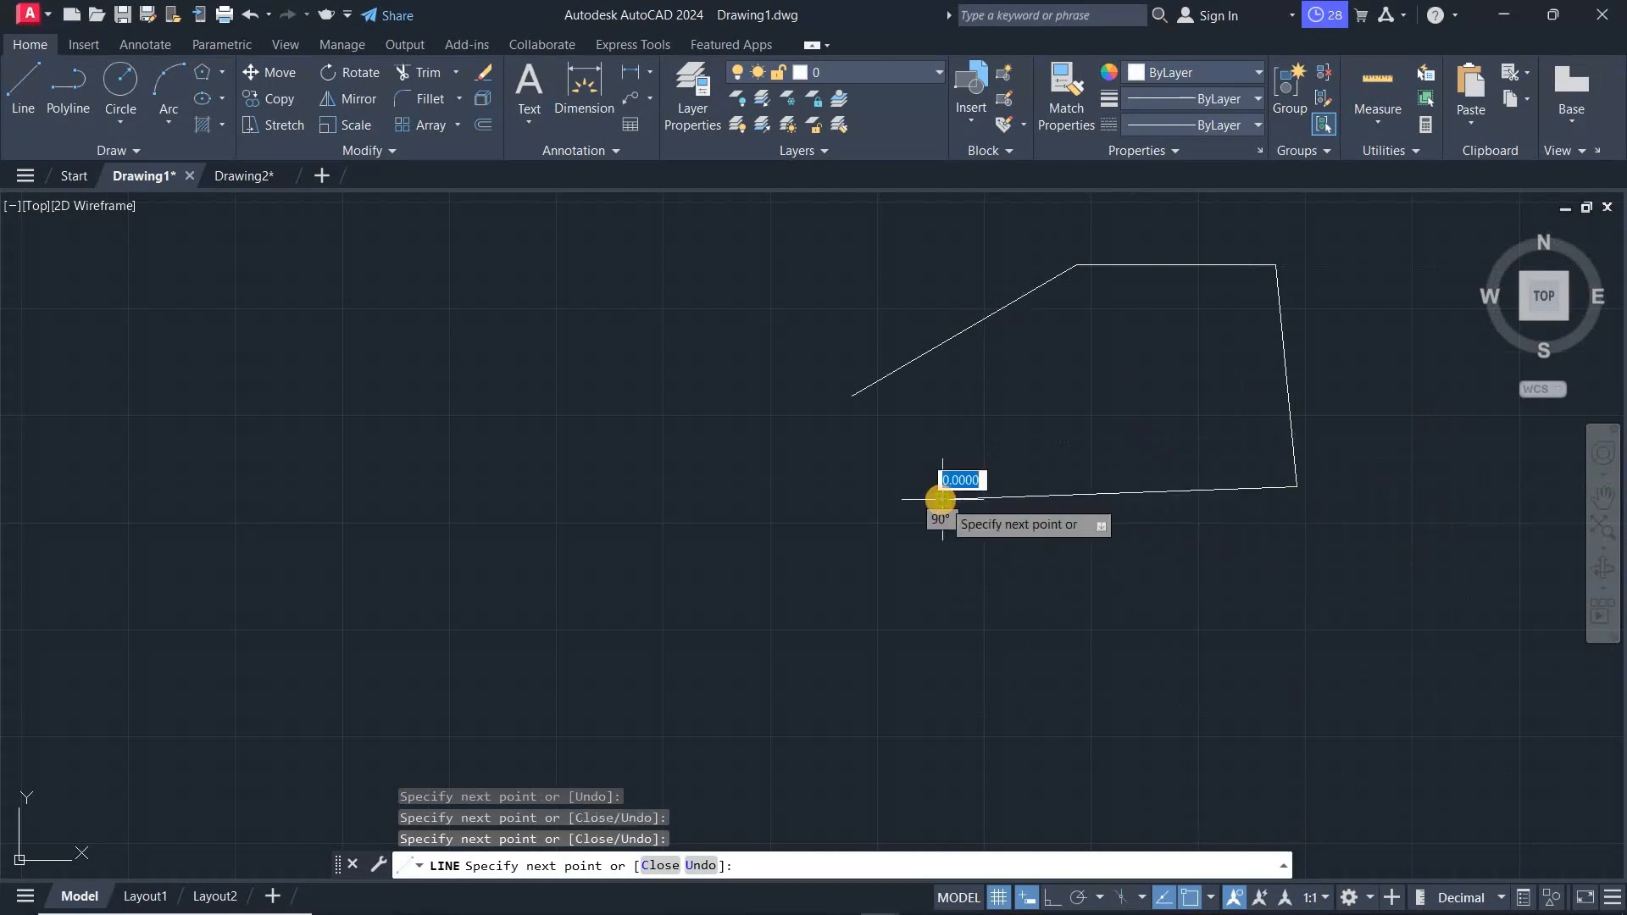
pyautogui.click(852, 390)
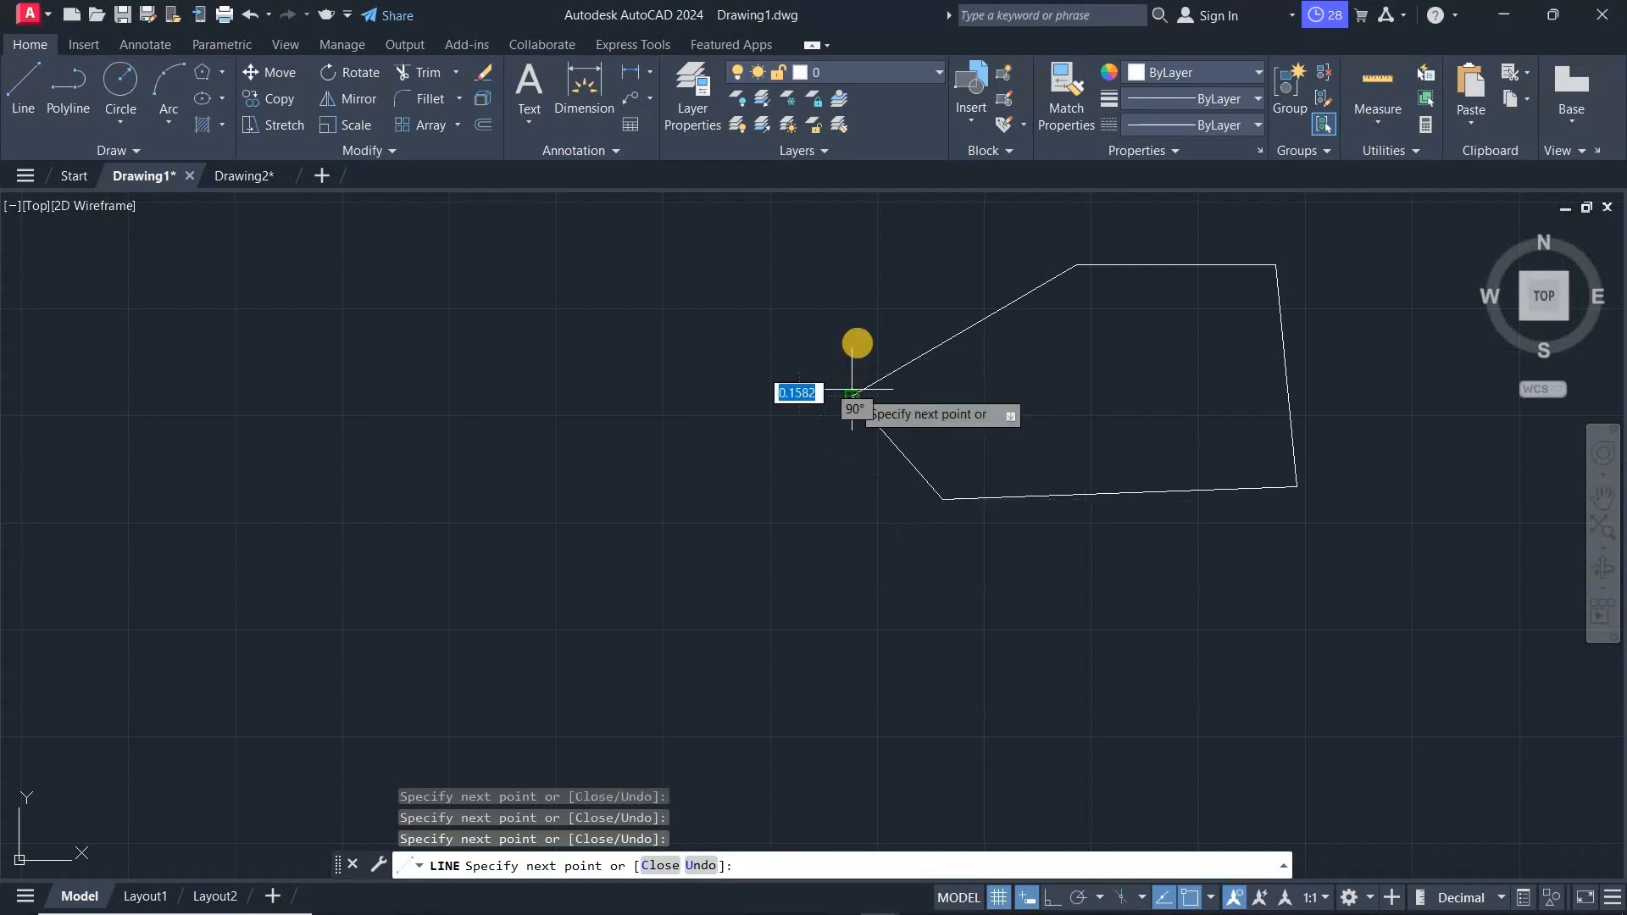
pyautogui.rightClick(839, 322)
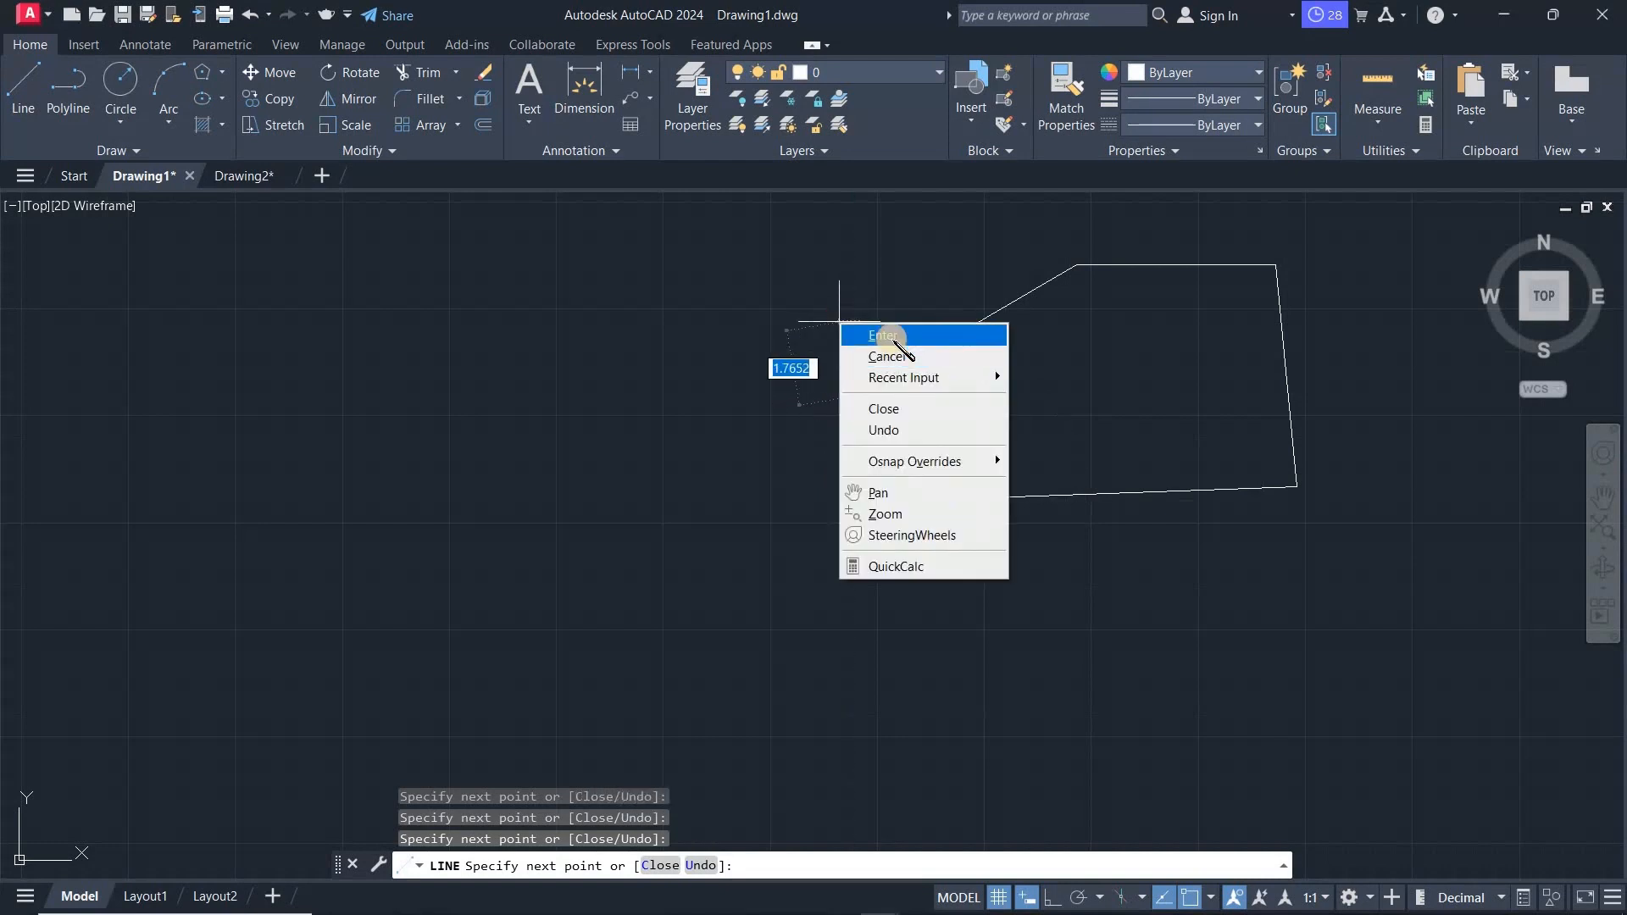
pyautogui.click(886, 336)
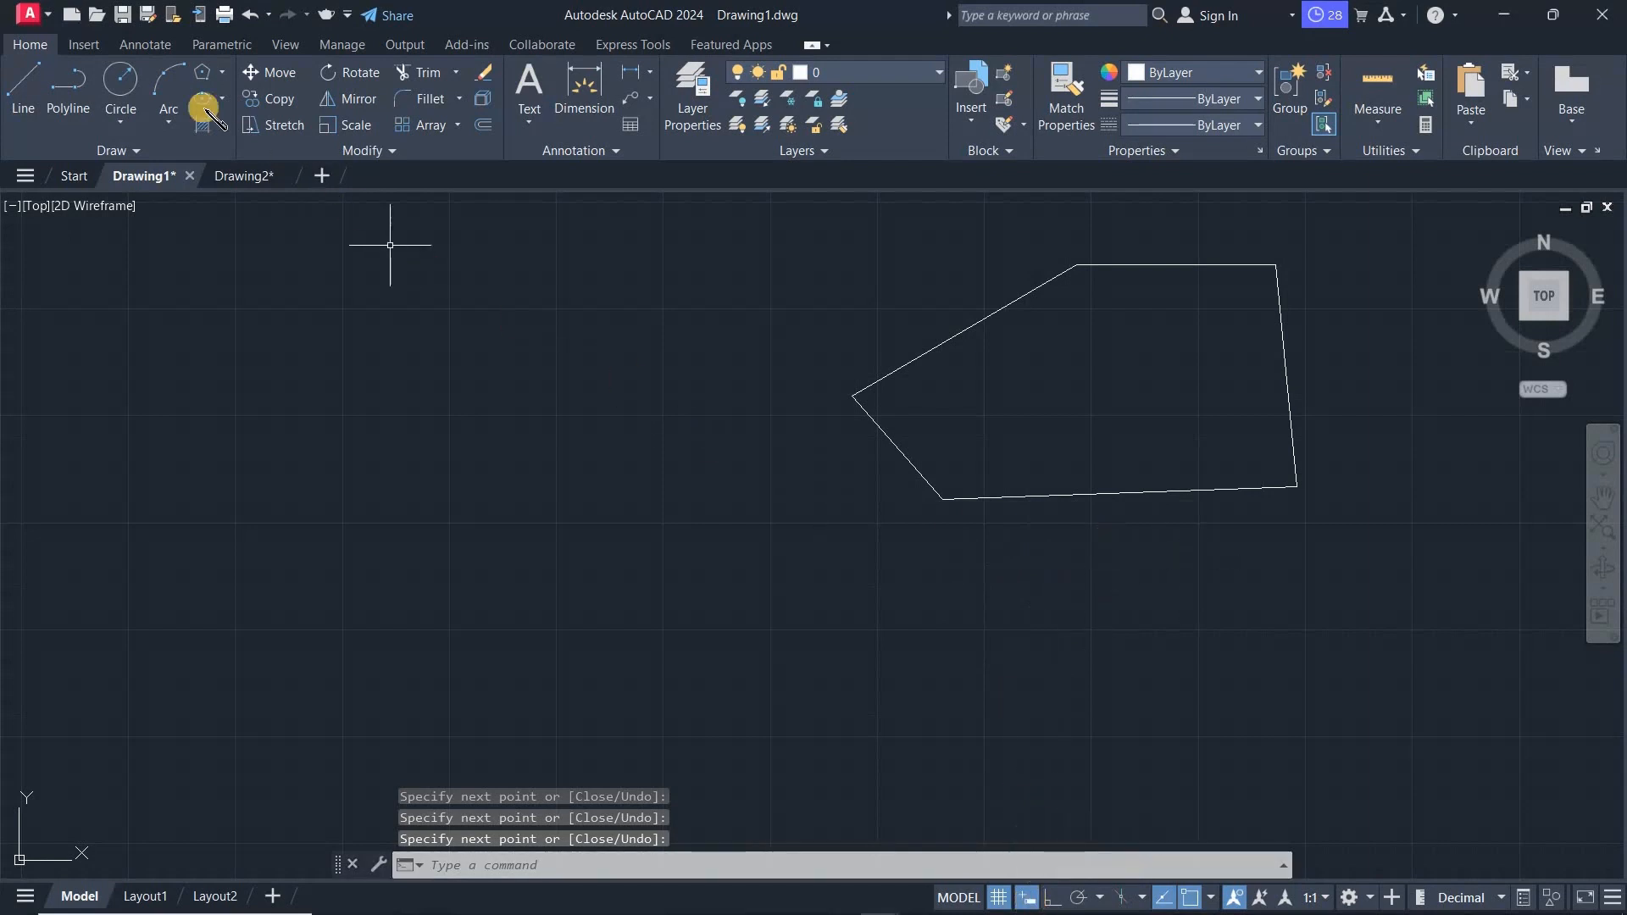
# - Turn off snap mode on the status bar
pyautogui.moveTo(1151, 582); pyautogui.dragTo(955, 605, button='middle')
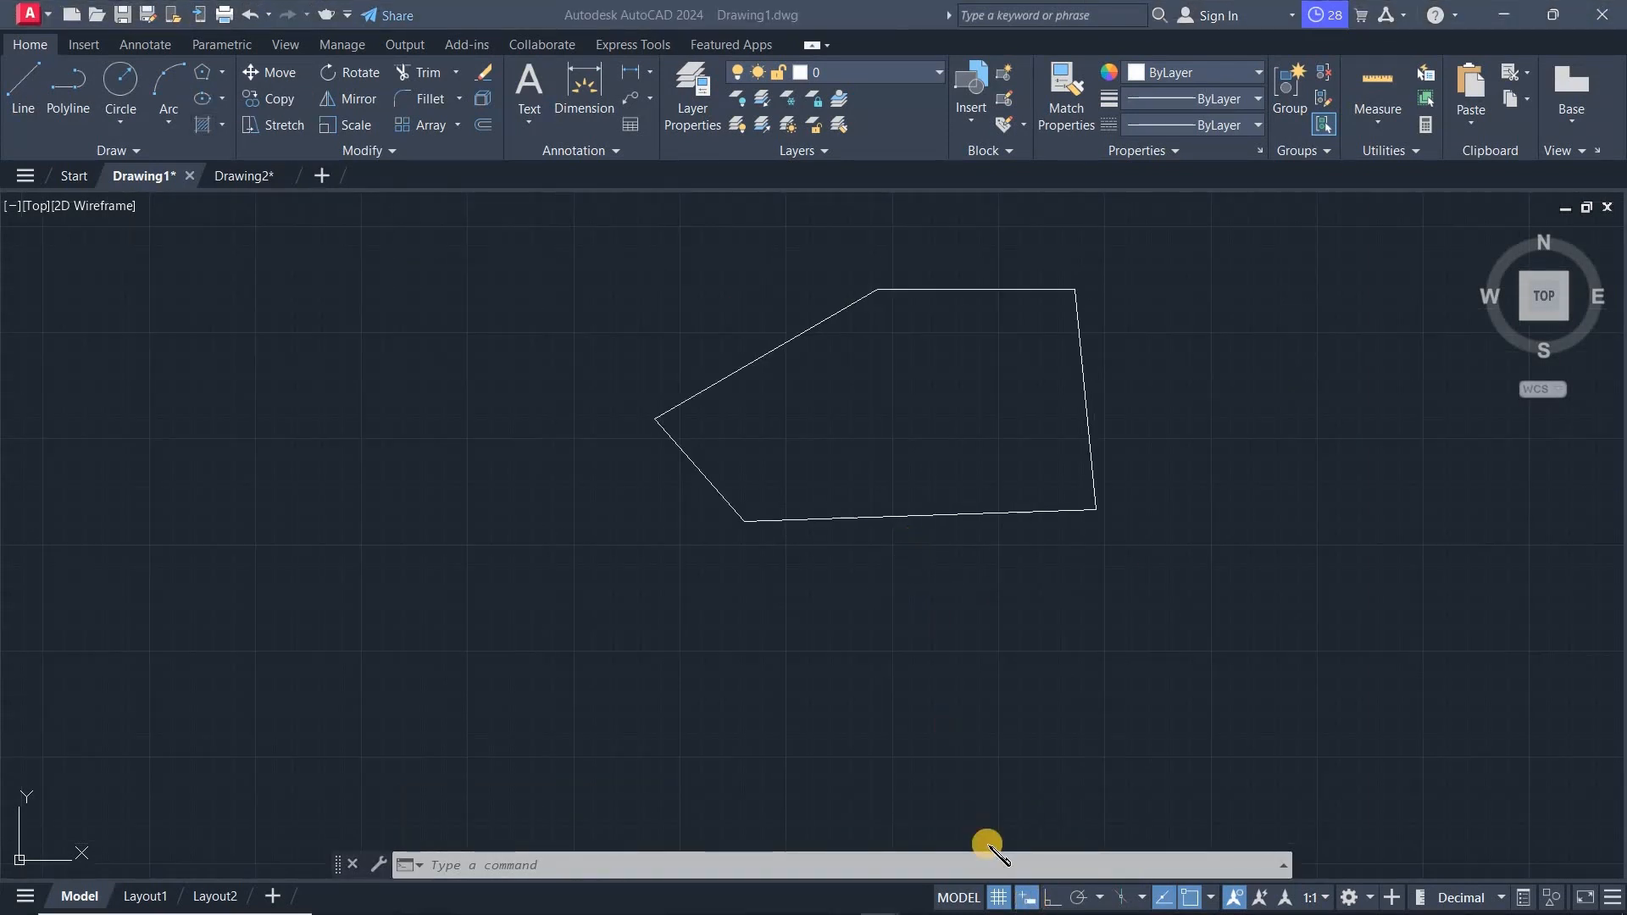
pyautogui.click(1027, 899)
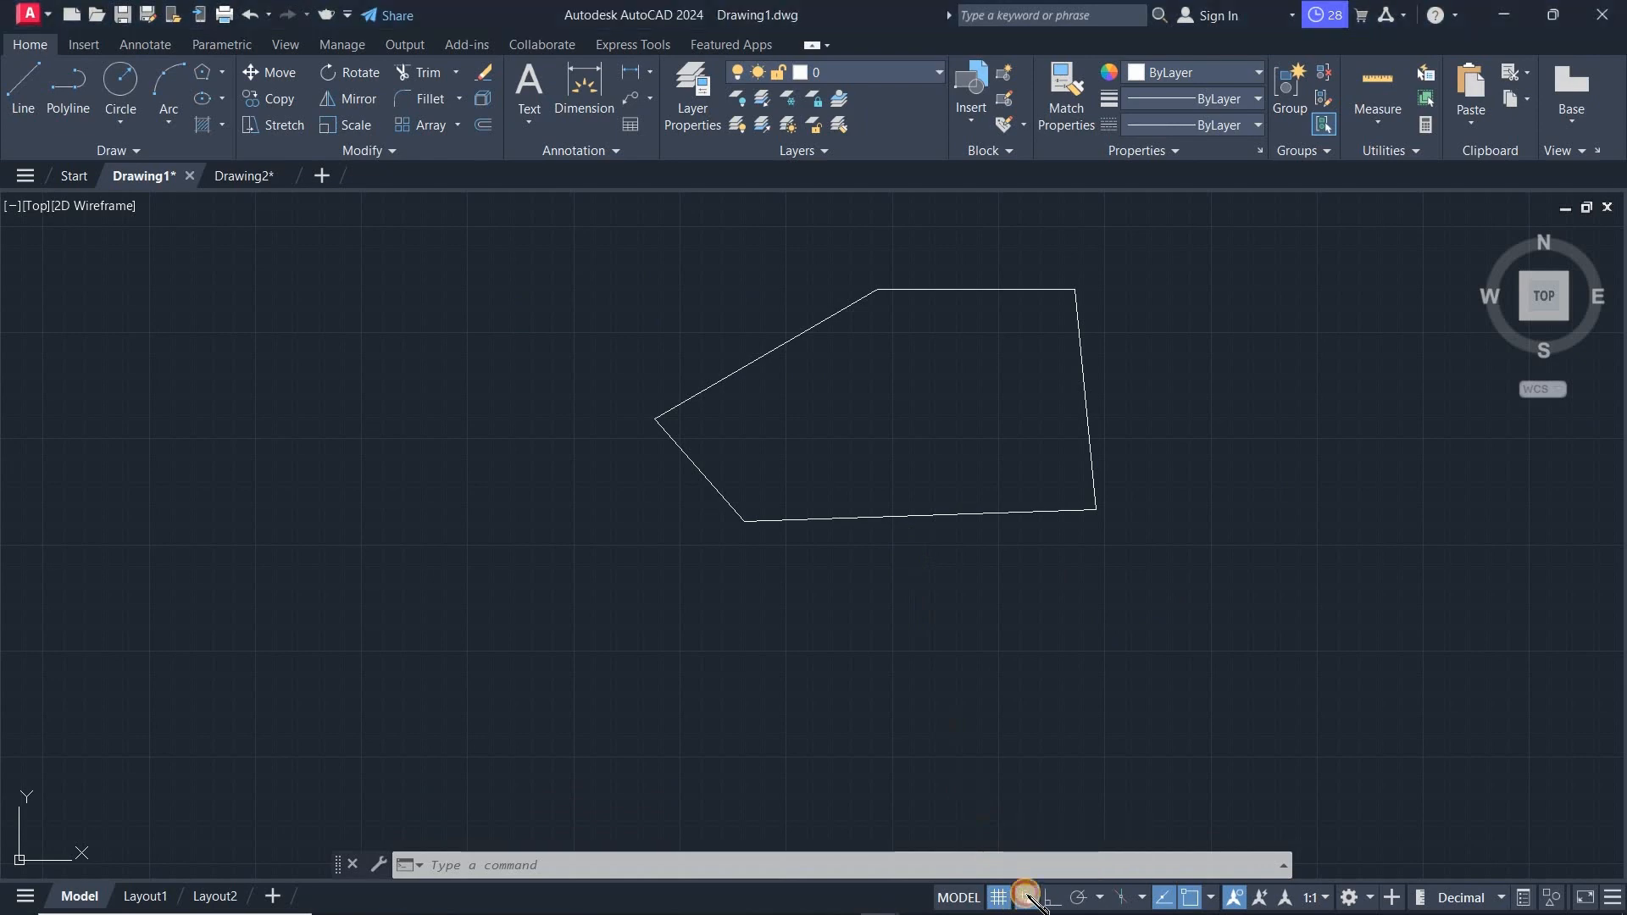
# - Draw a closed six-sided outline with the Line tool, ending back at the first point and finishing the command
pyautogui.click(22, 89)
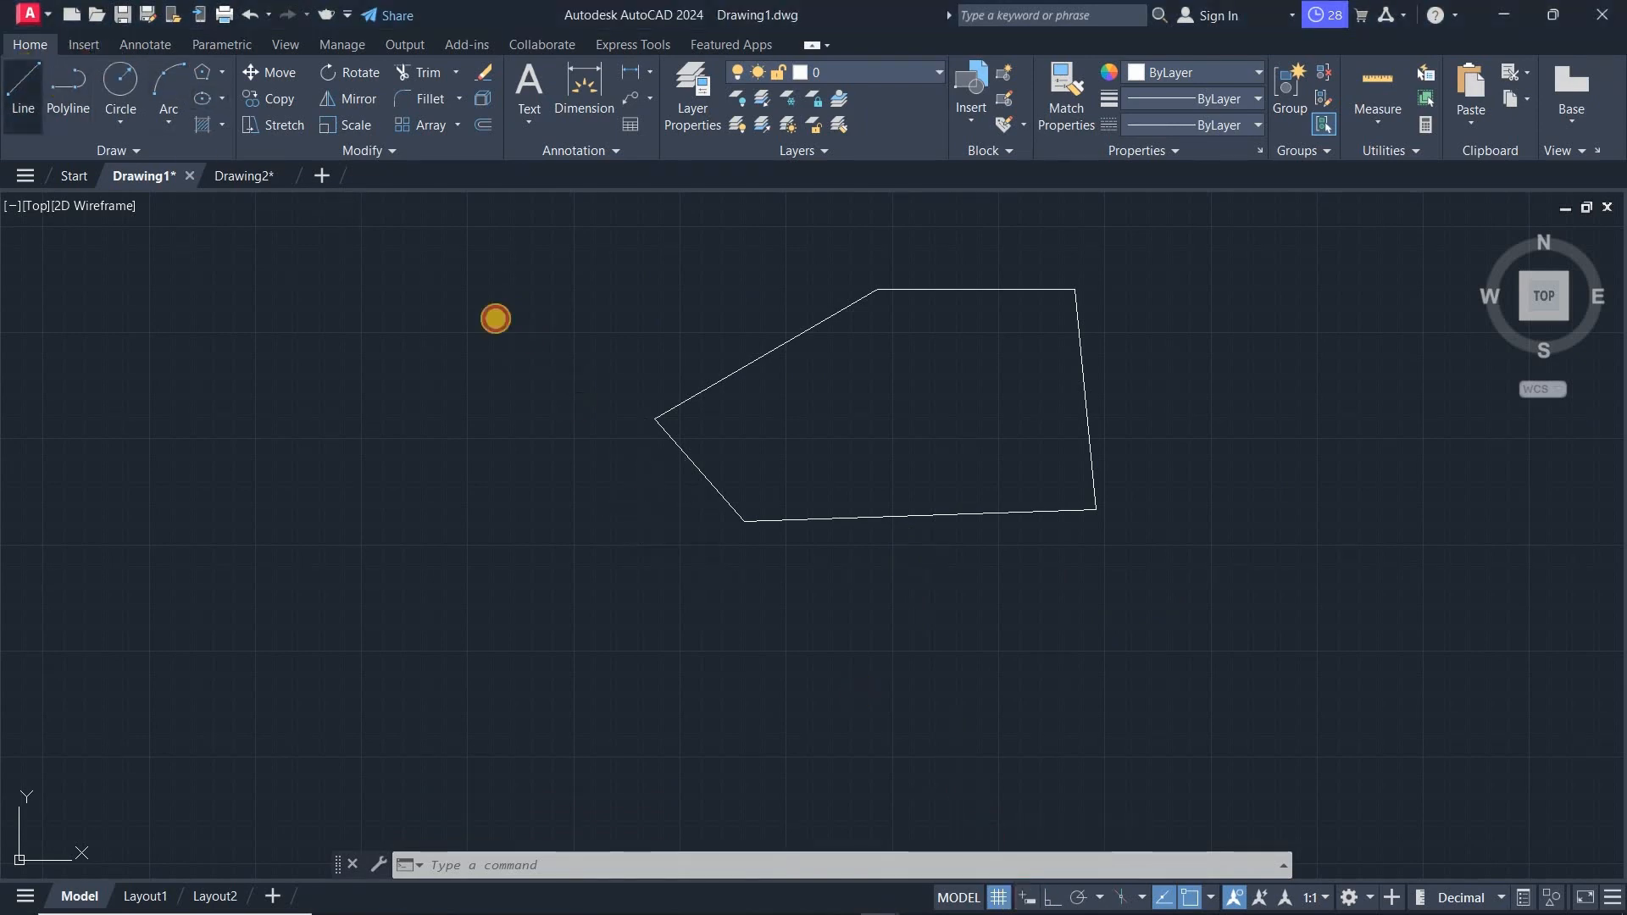
pyautogui.click(389, 408)
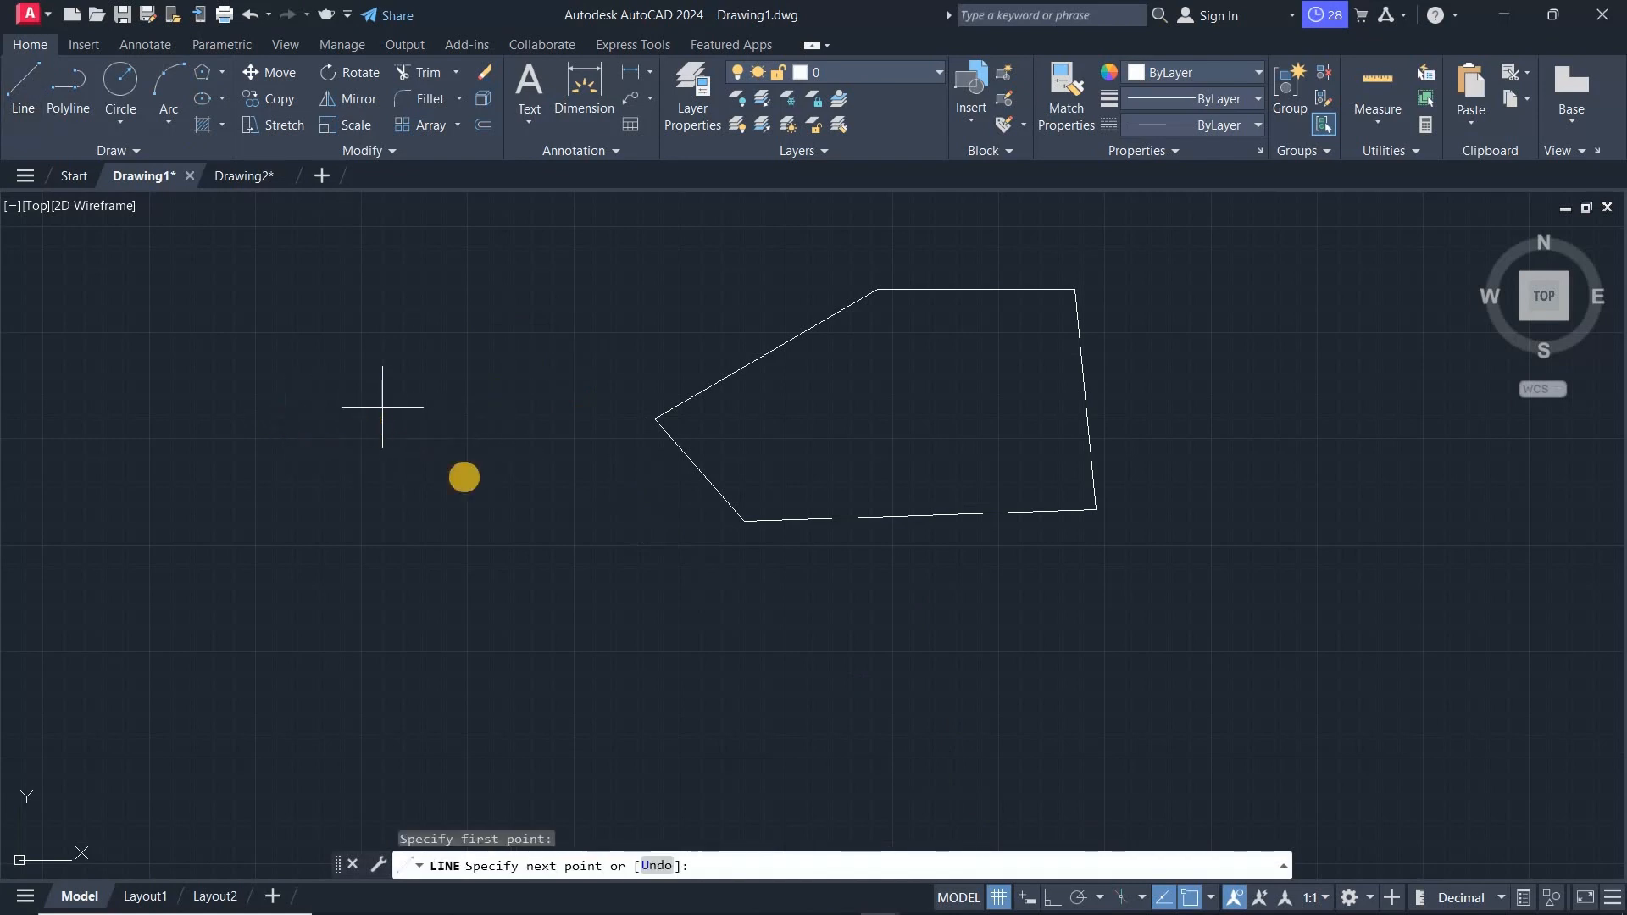
pyautogui.click(572, 553)
pyautogui.click(648, 742)
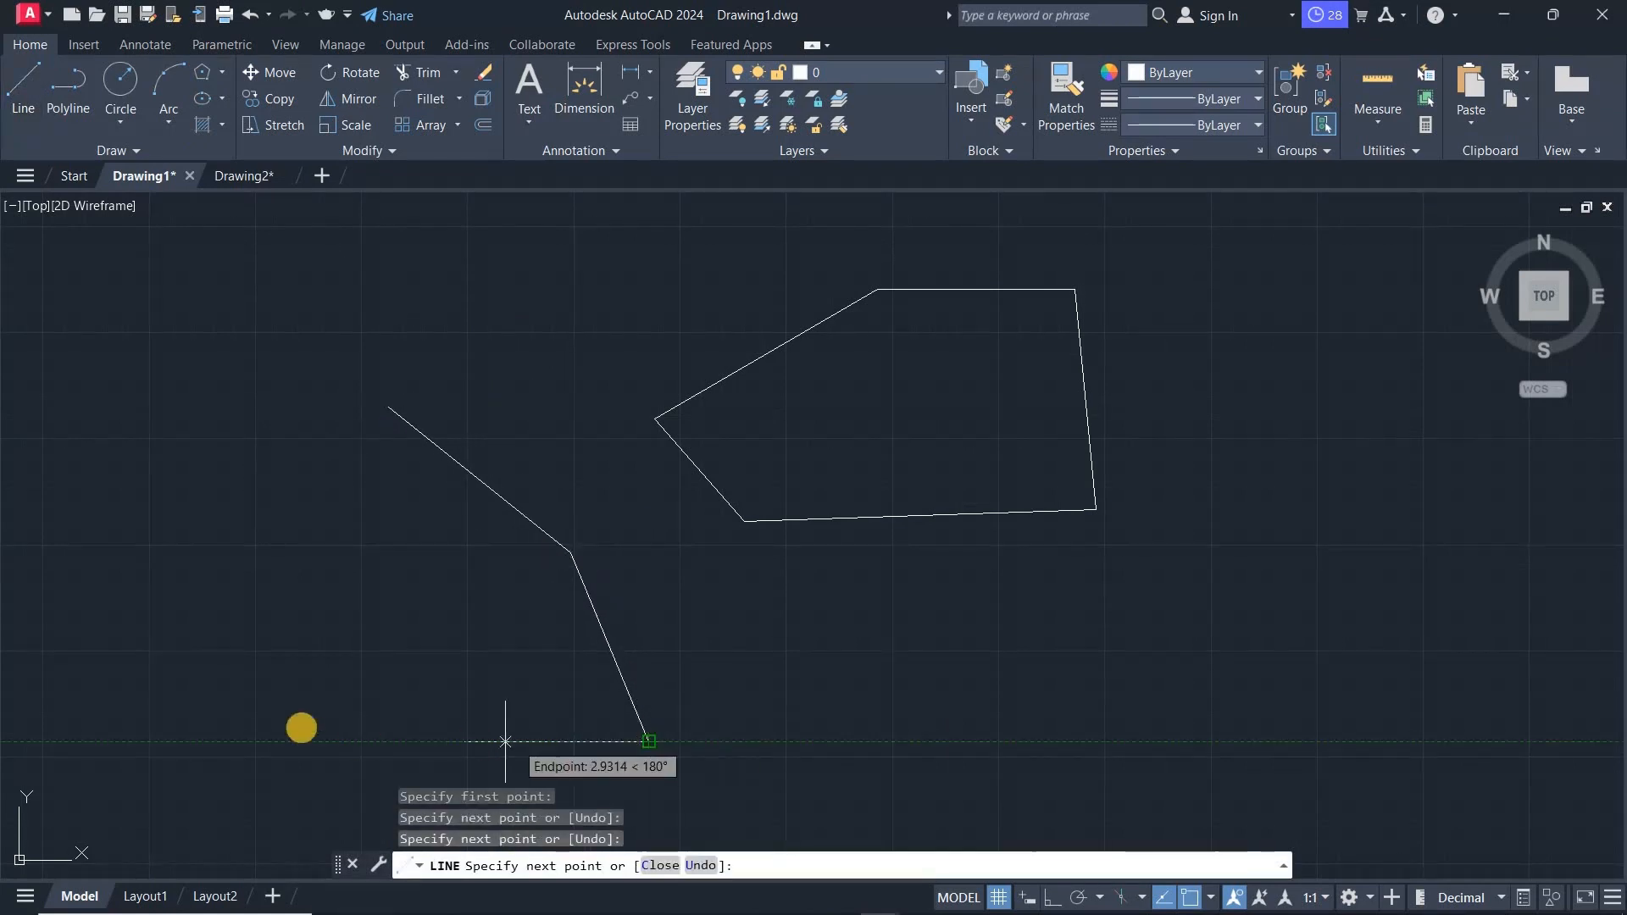
pyautogui.click(266, 668)
pyautogui.click(246, 498)
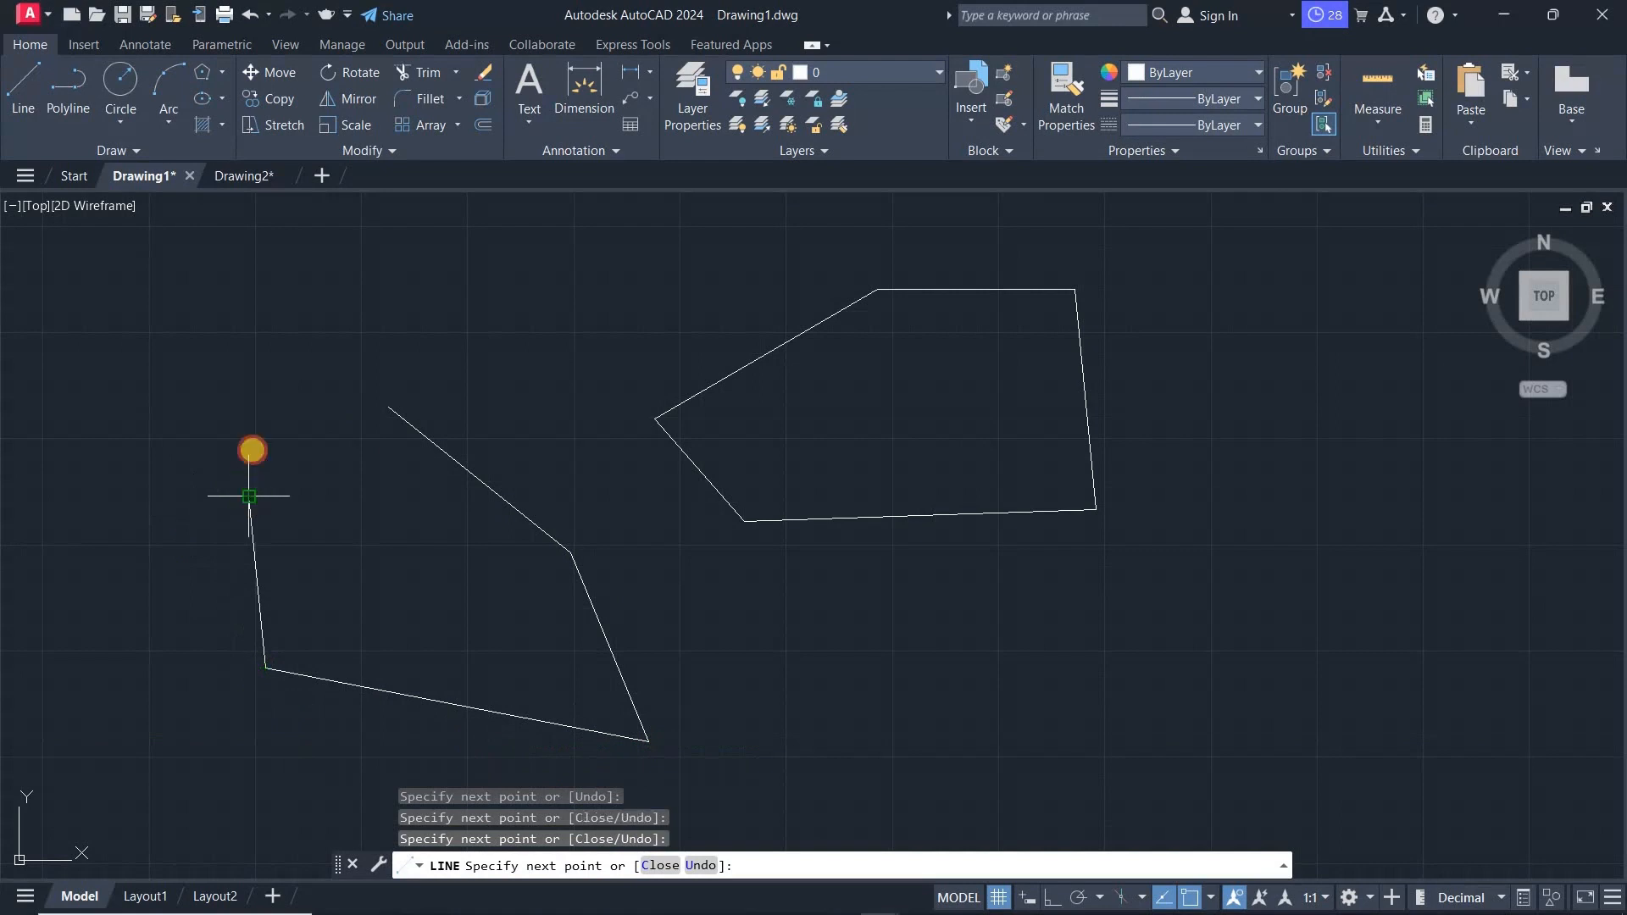
pyautogui.click(280, 366)
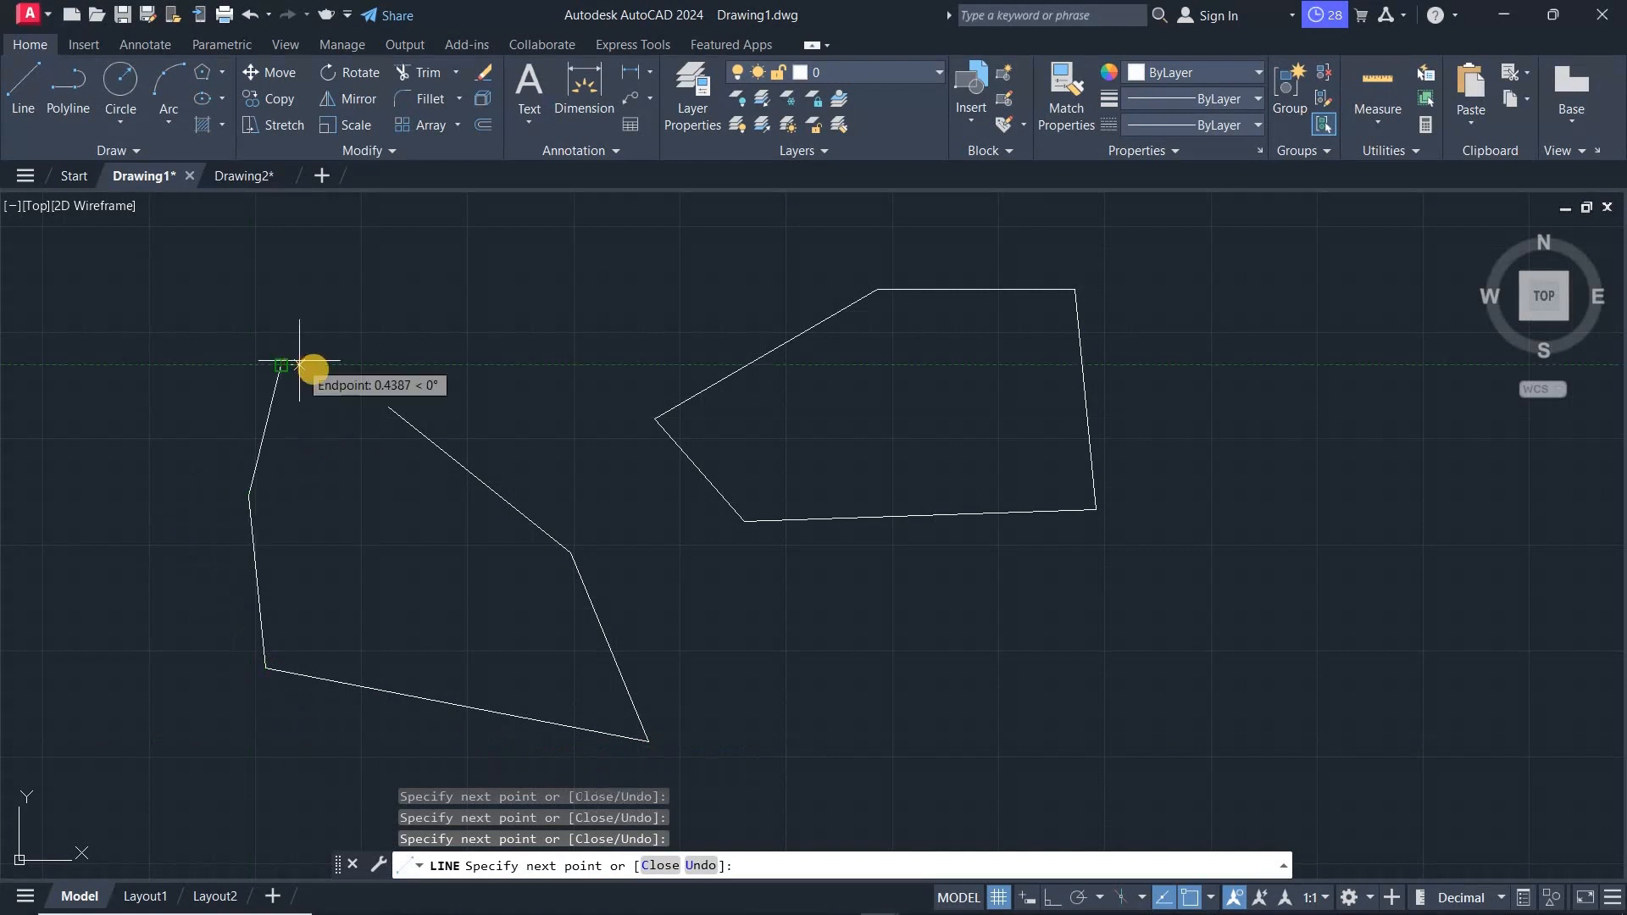
pyautogui.click(382, 408)
pyautogui.rightClick(410, 368)
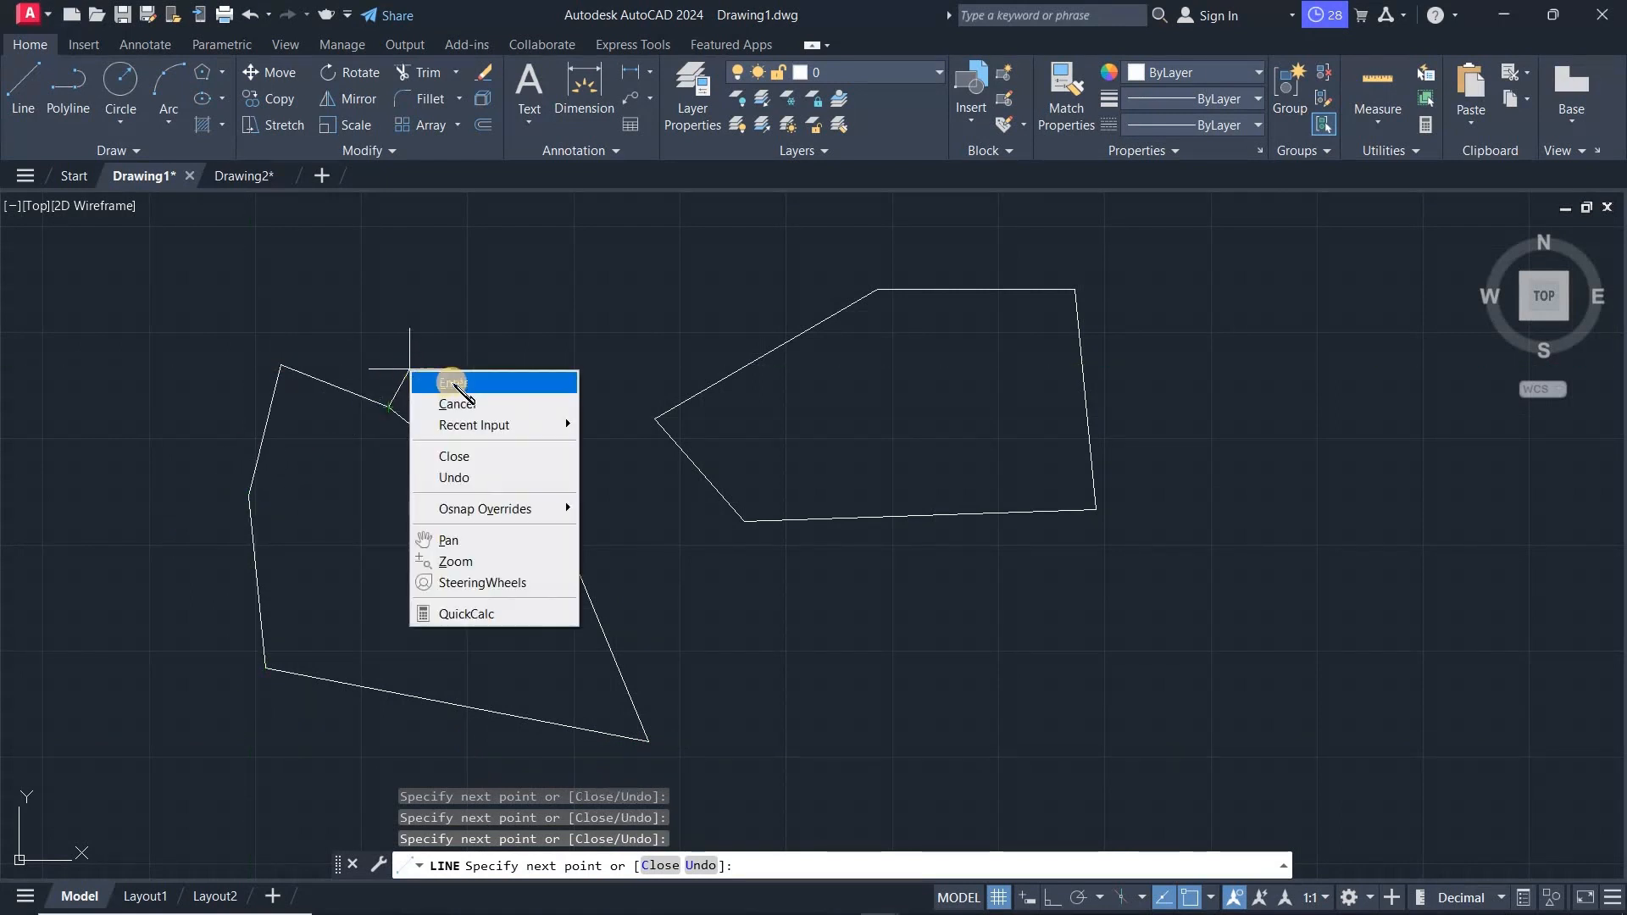
pyautogui.click(455, 384)
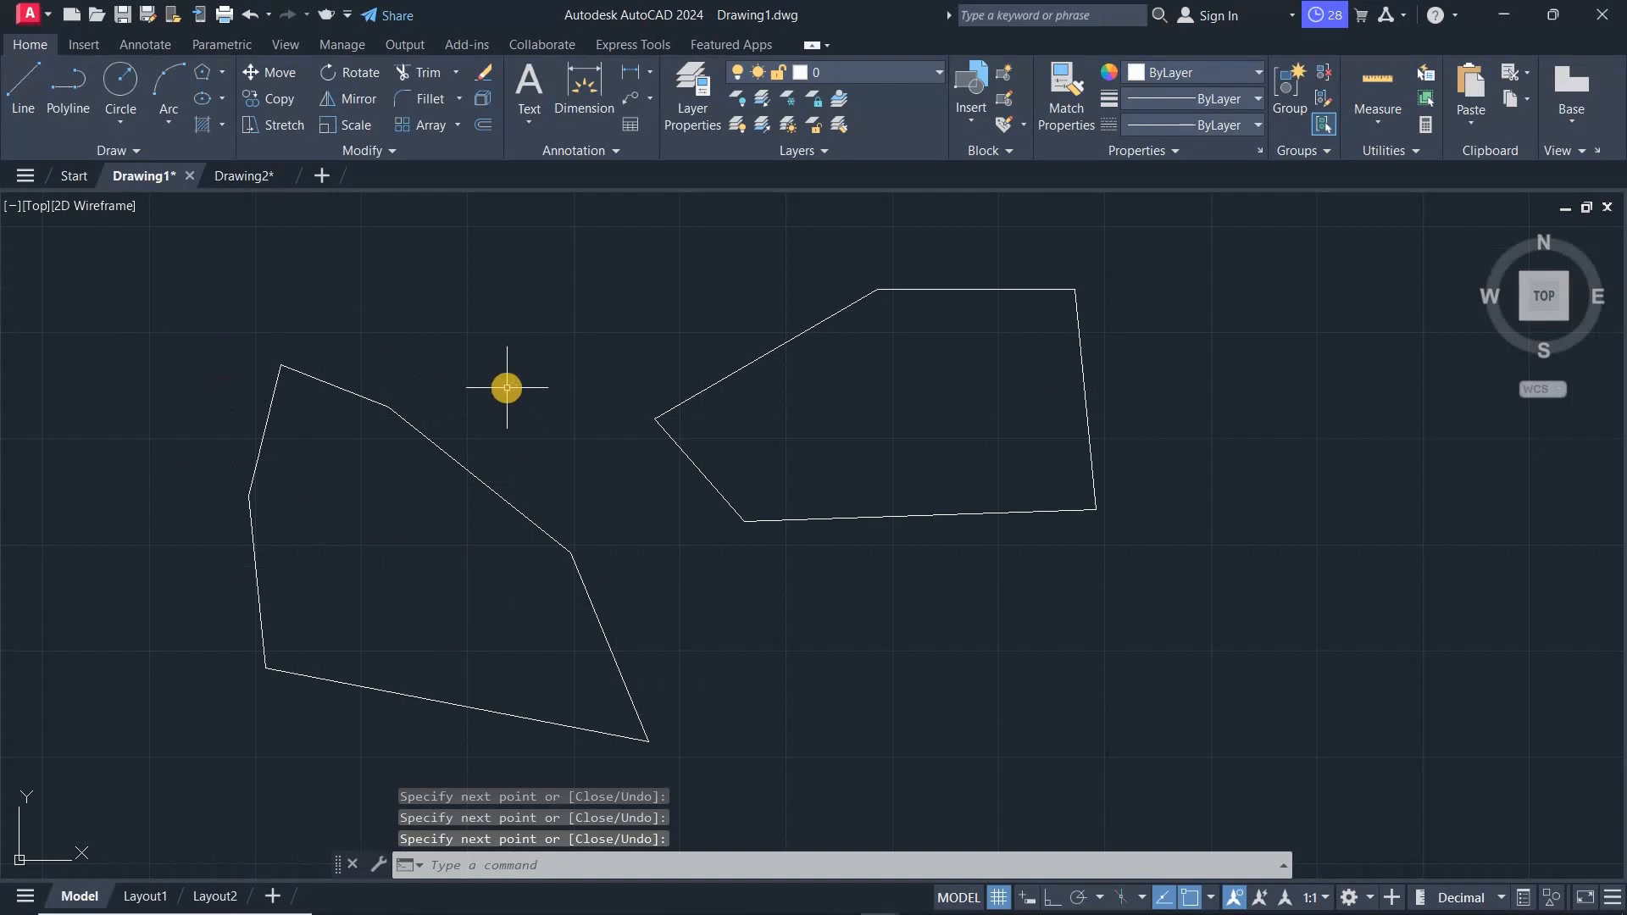
# - Draw a circle with the Circle tool below the existing outlines by picking a center and a radius point
pyautogui.scroll(-2, 898, 360)
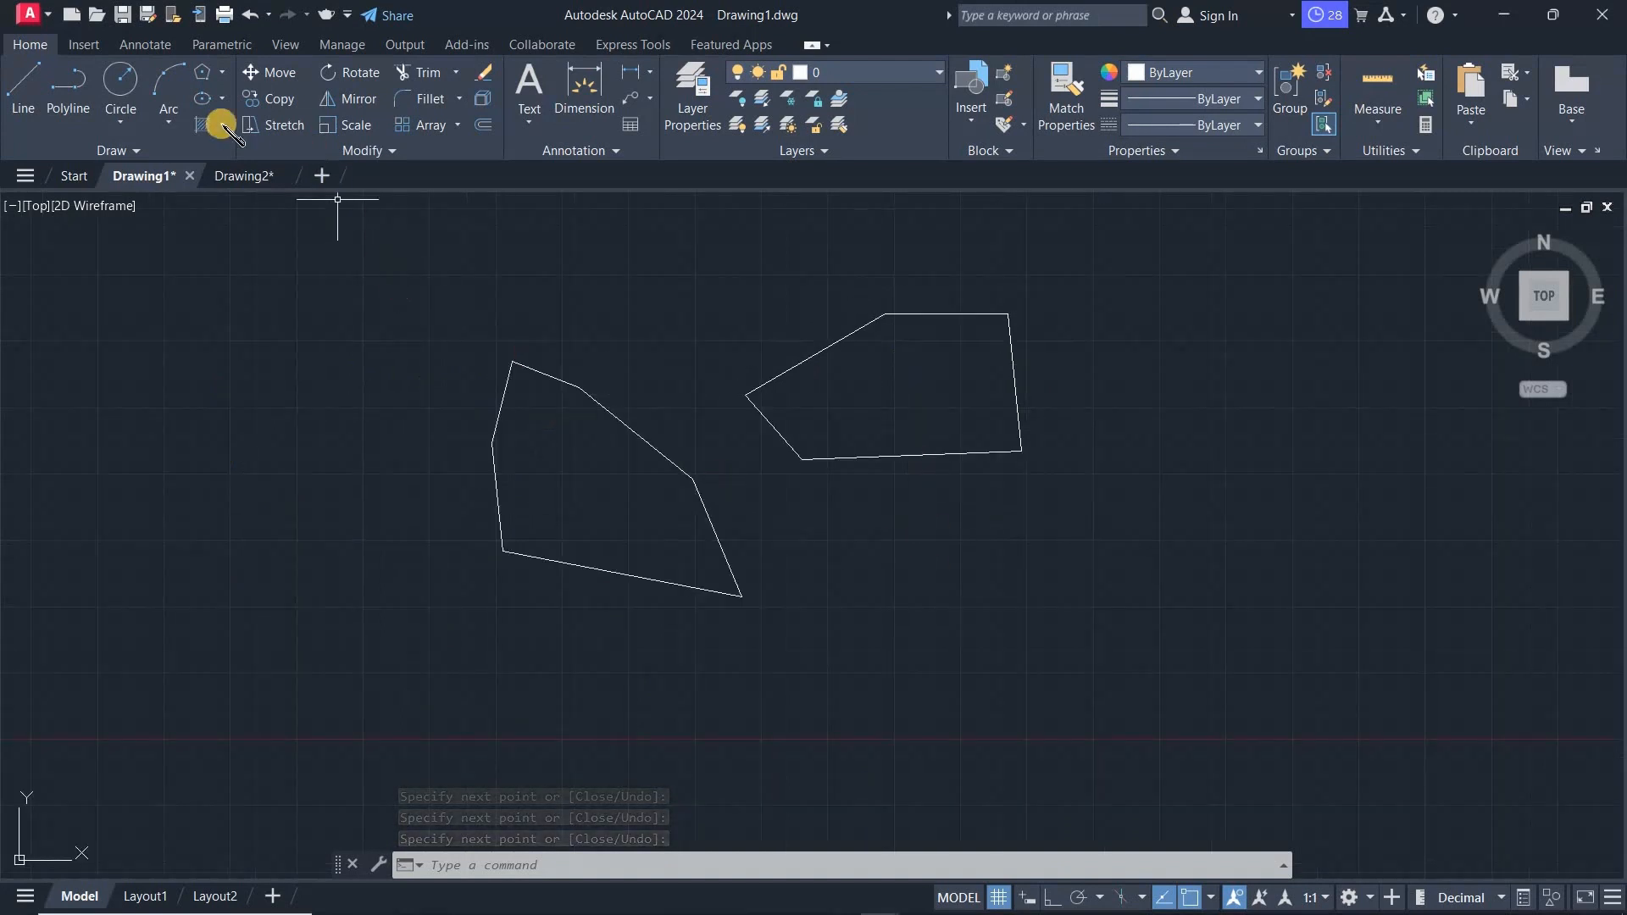
pyautogui.click(120, 83)
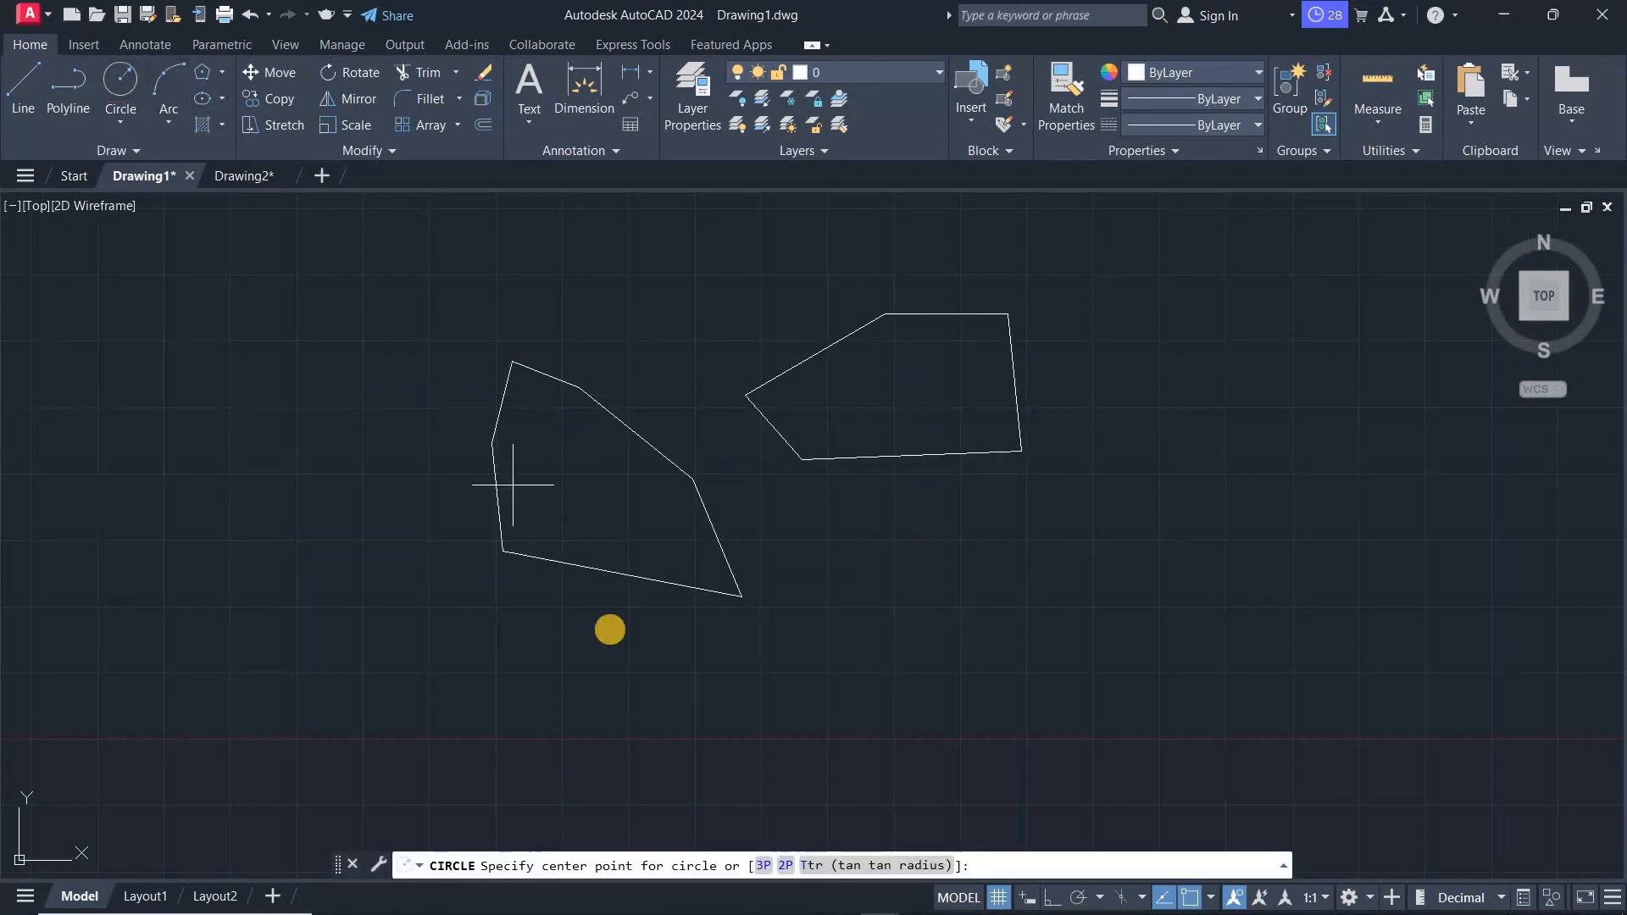
pyautogui.click(1065, 704)
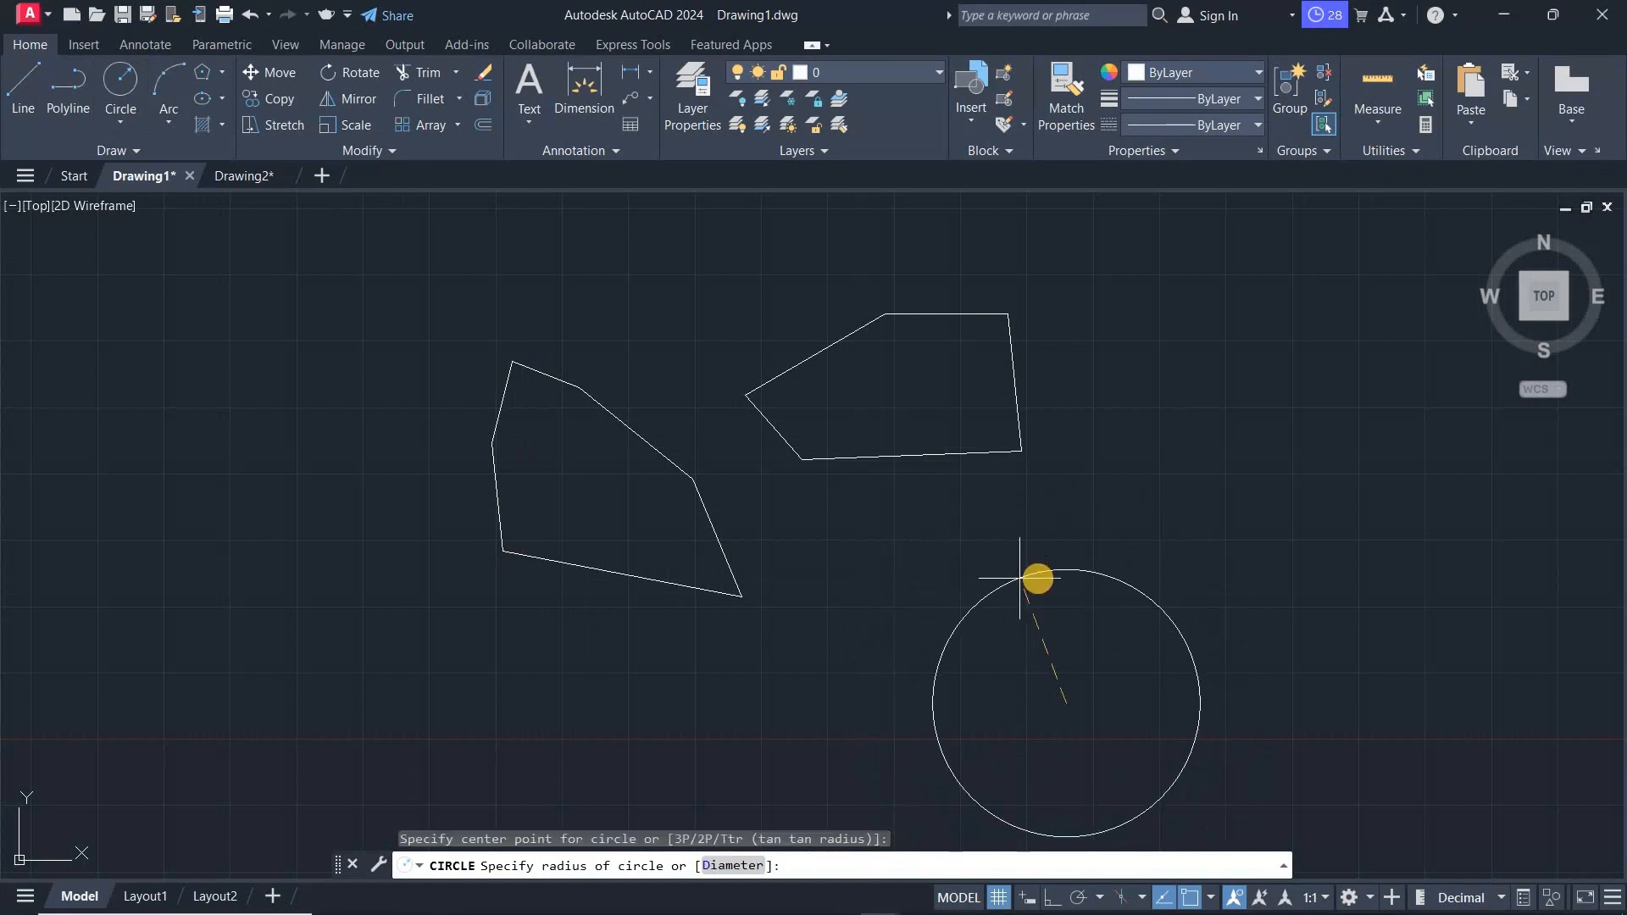
pyautogui.click(1039, 575)
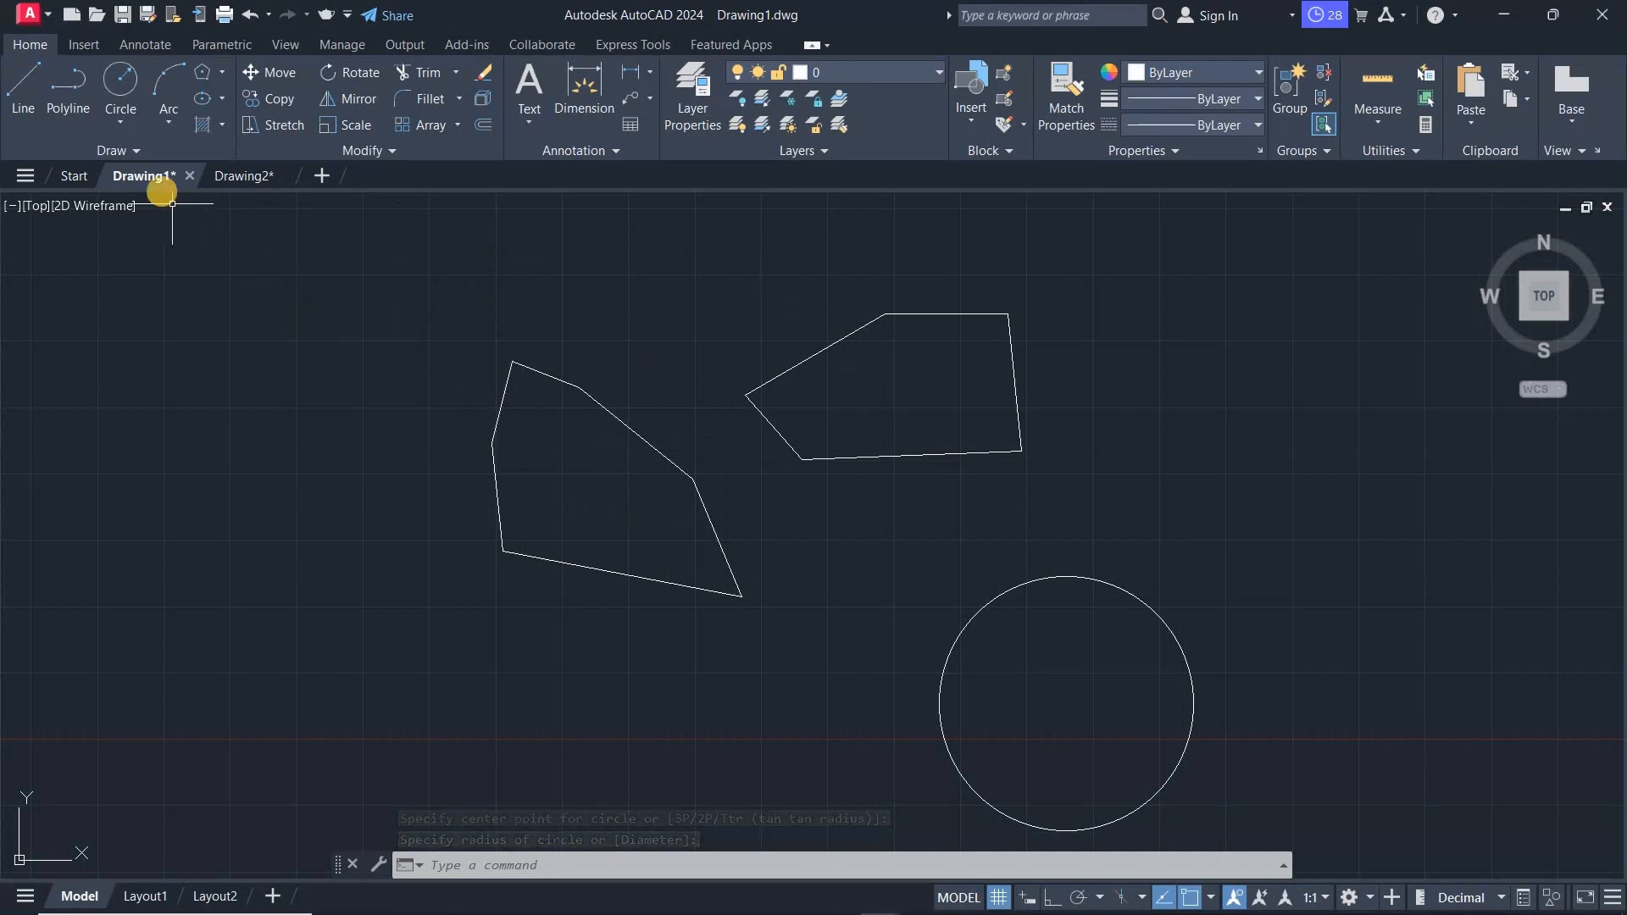
# - Preview the Model and layout thumbnails of the current drawing's file tab
pyautogui.moveTo(168, 178)
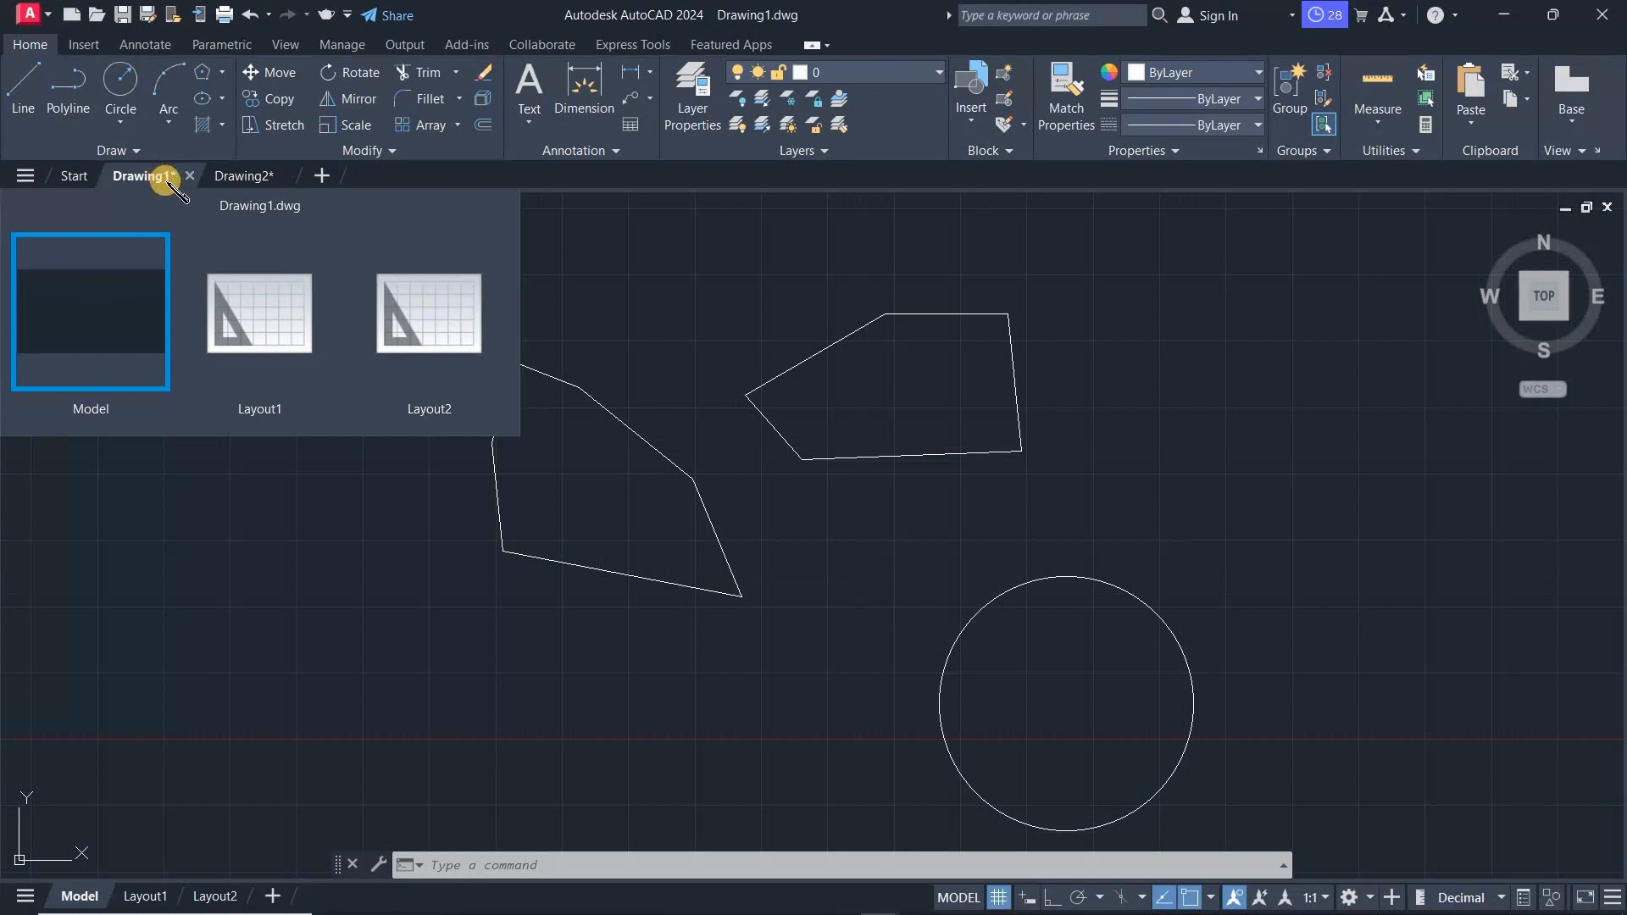
pyautogui.click(847, 571)
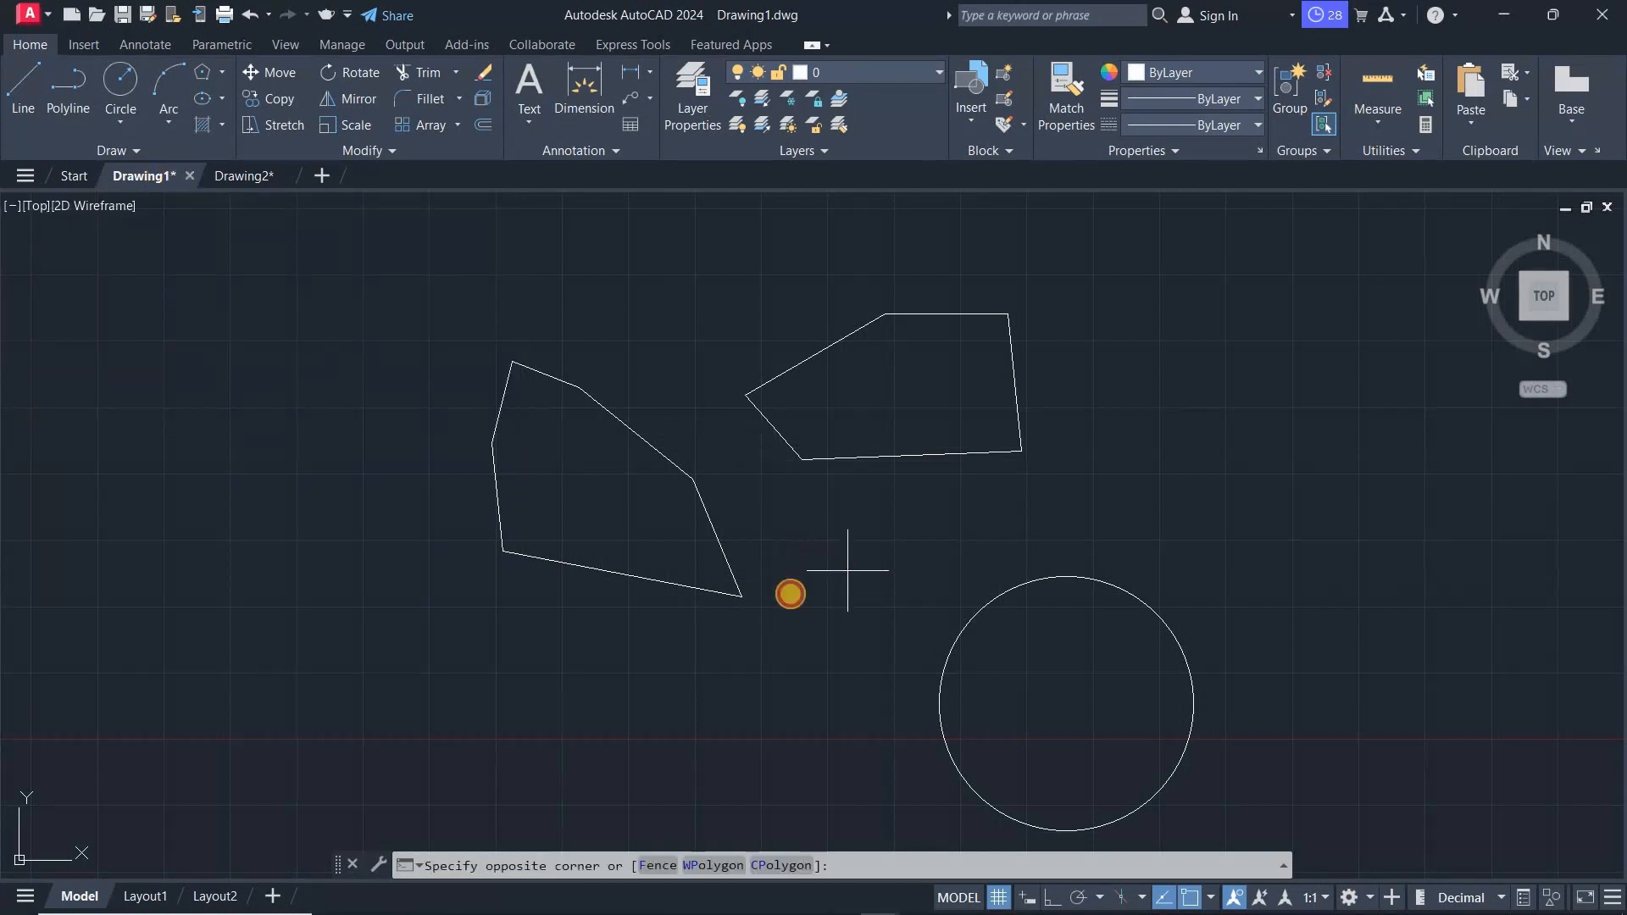
pyautogui.click(814, 592)
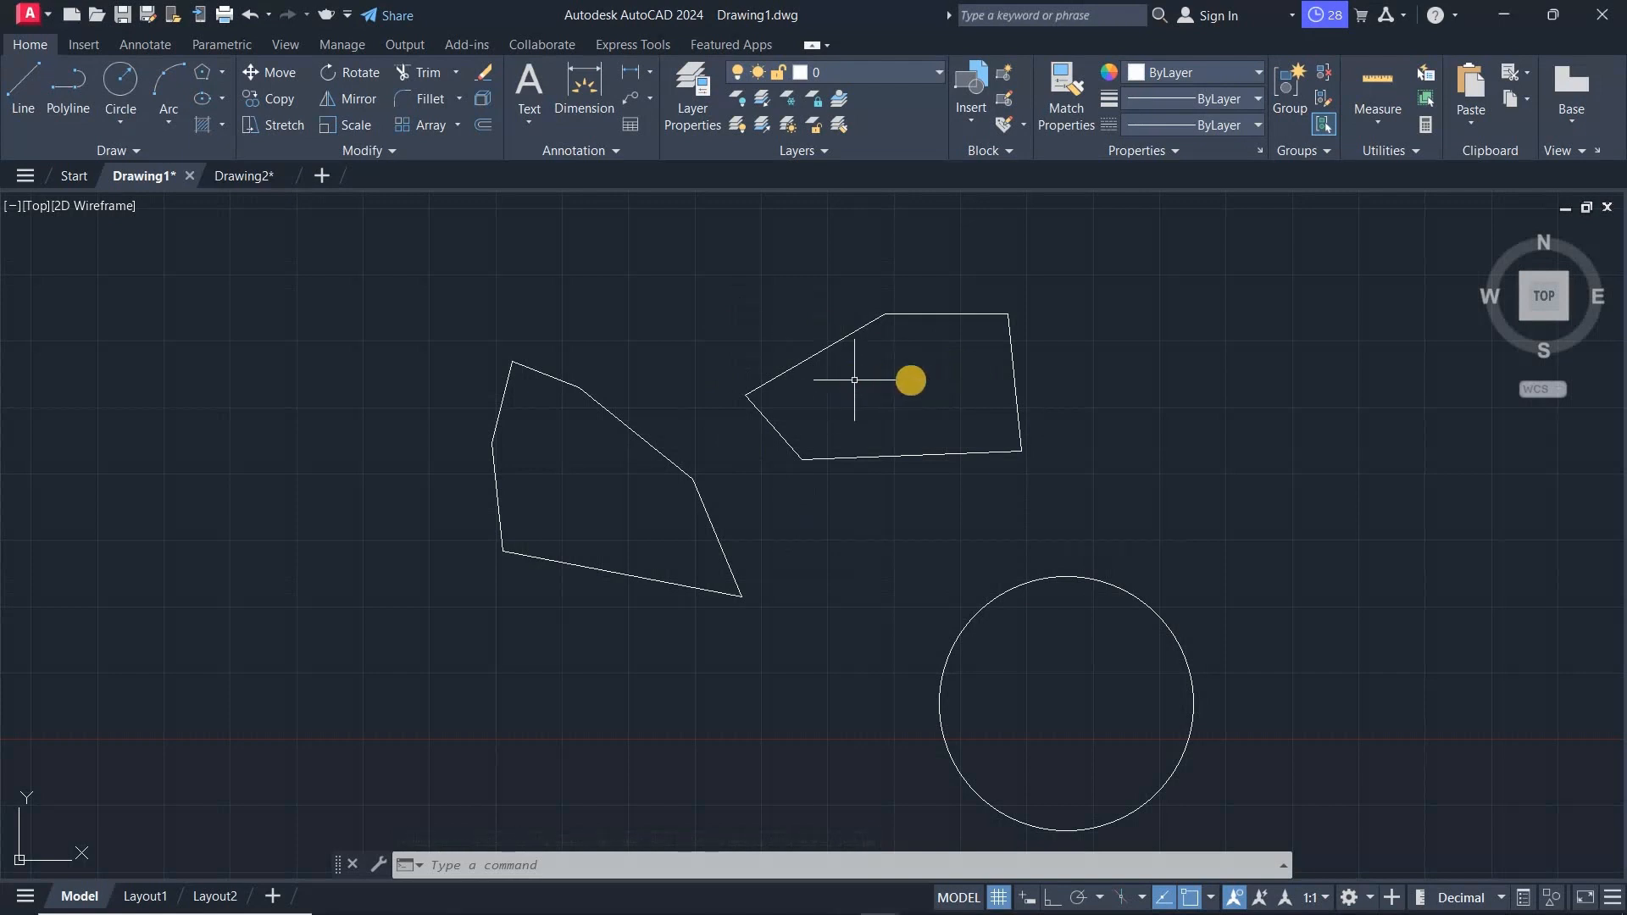
# - Save the drawing as CLASS 1 in AutoCAD 2010/LT2010 Drawing (*.dwg) format
pyautogui.click(34, 15)
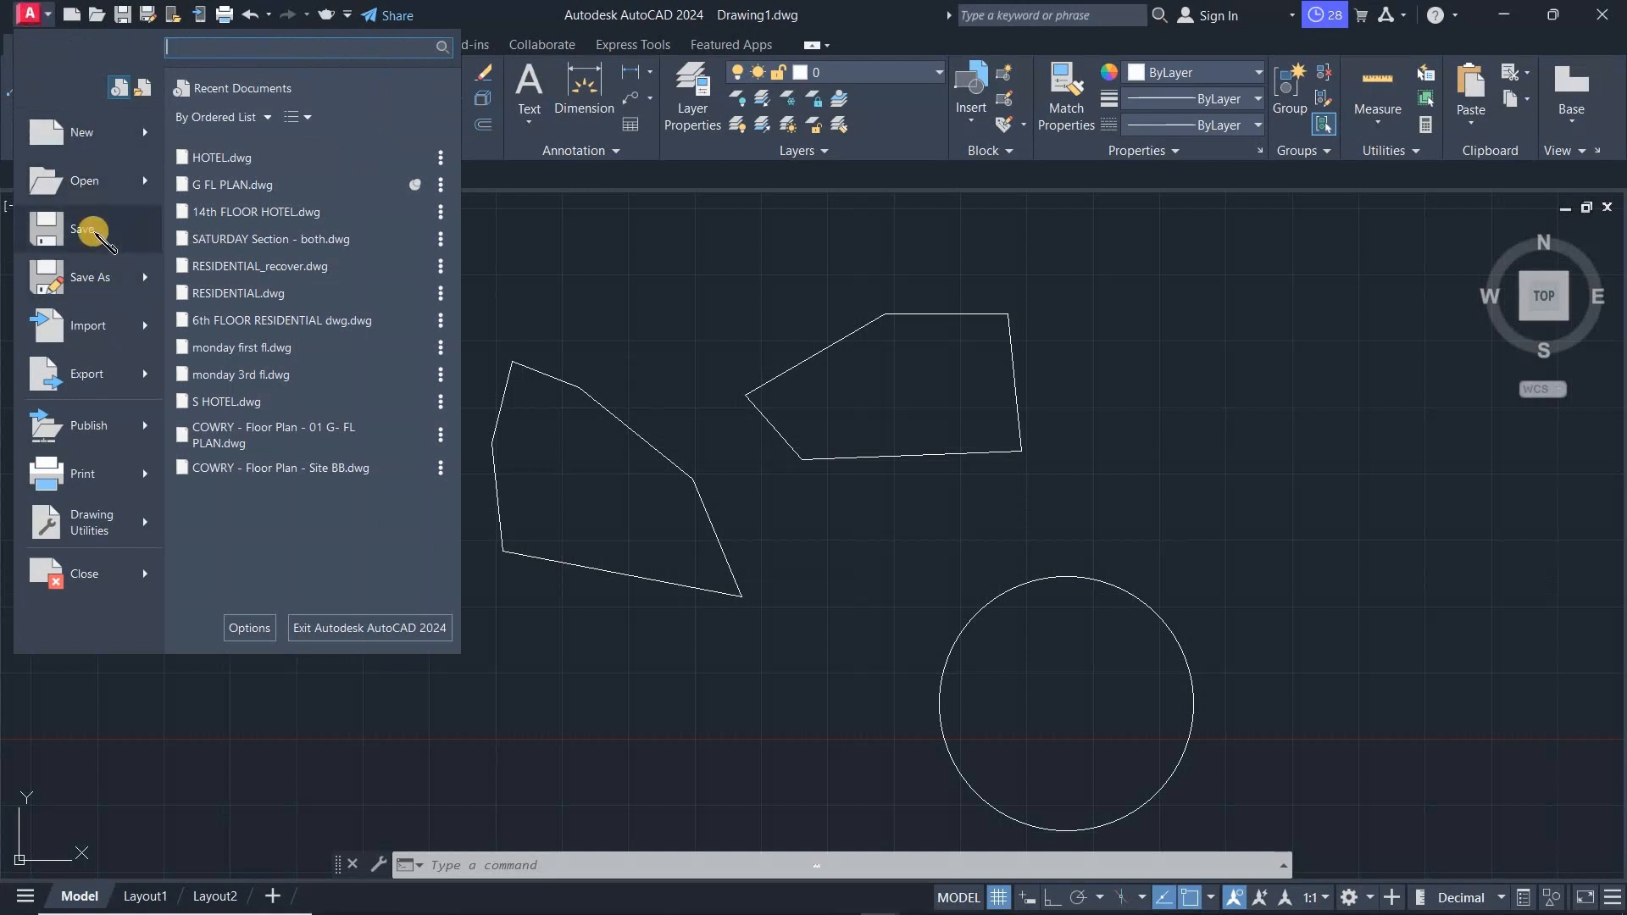
pyautogui.moveTo(93, 279)
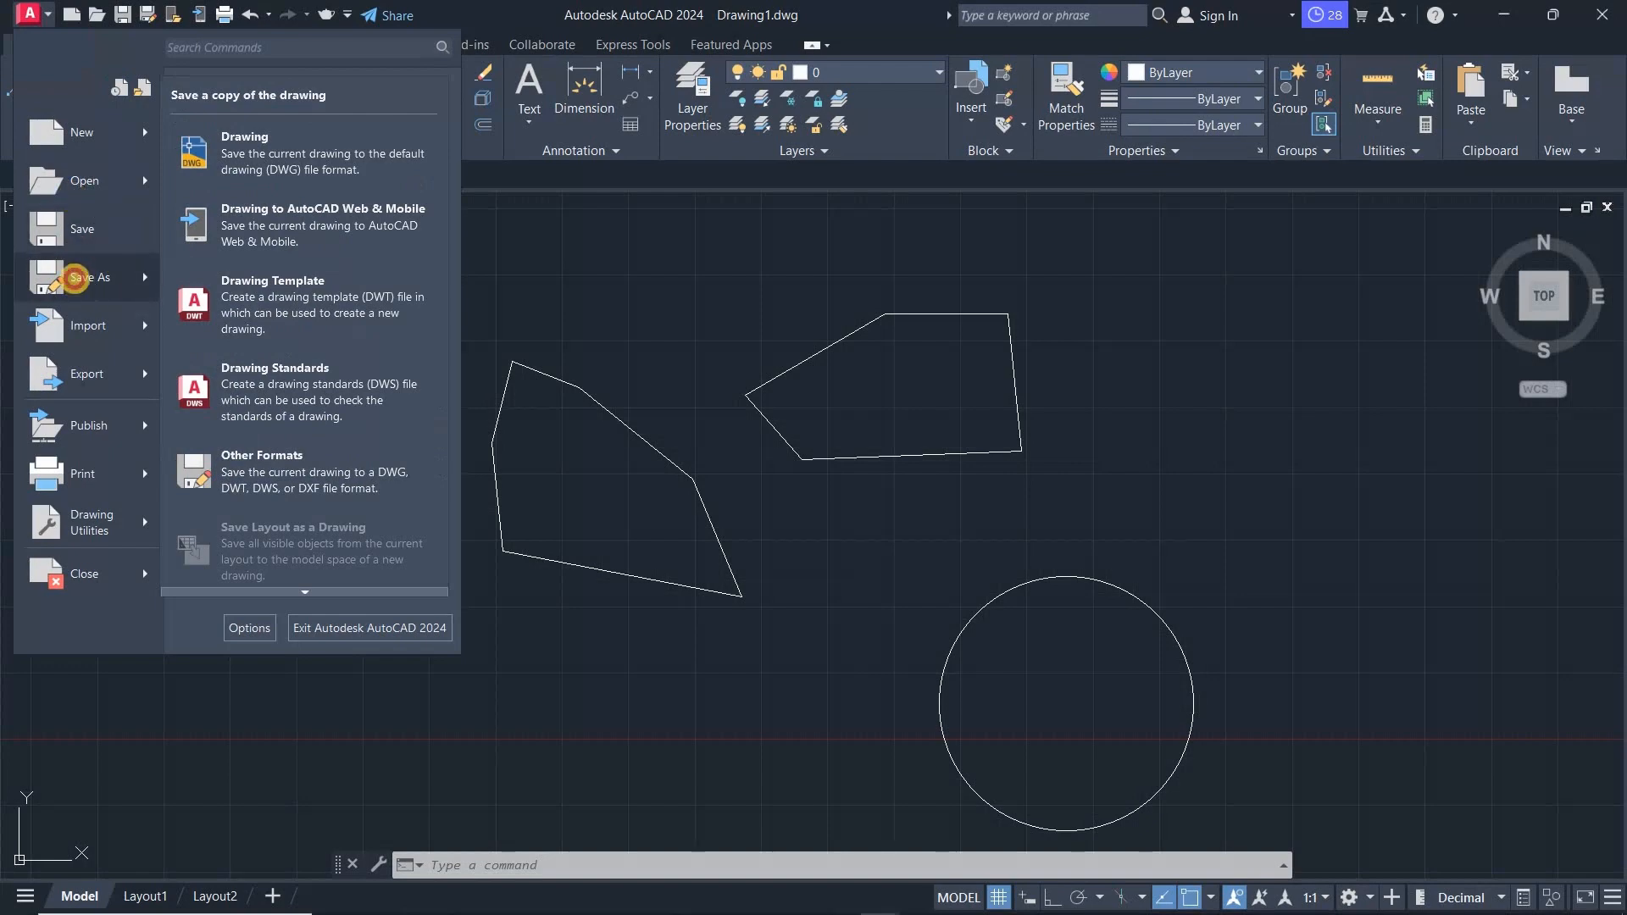
pyautogui.click(75, 279)
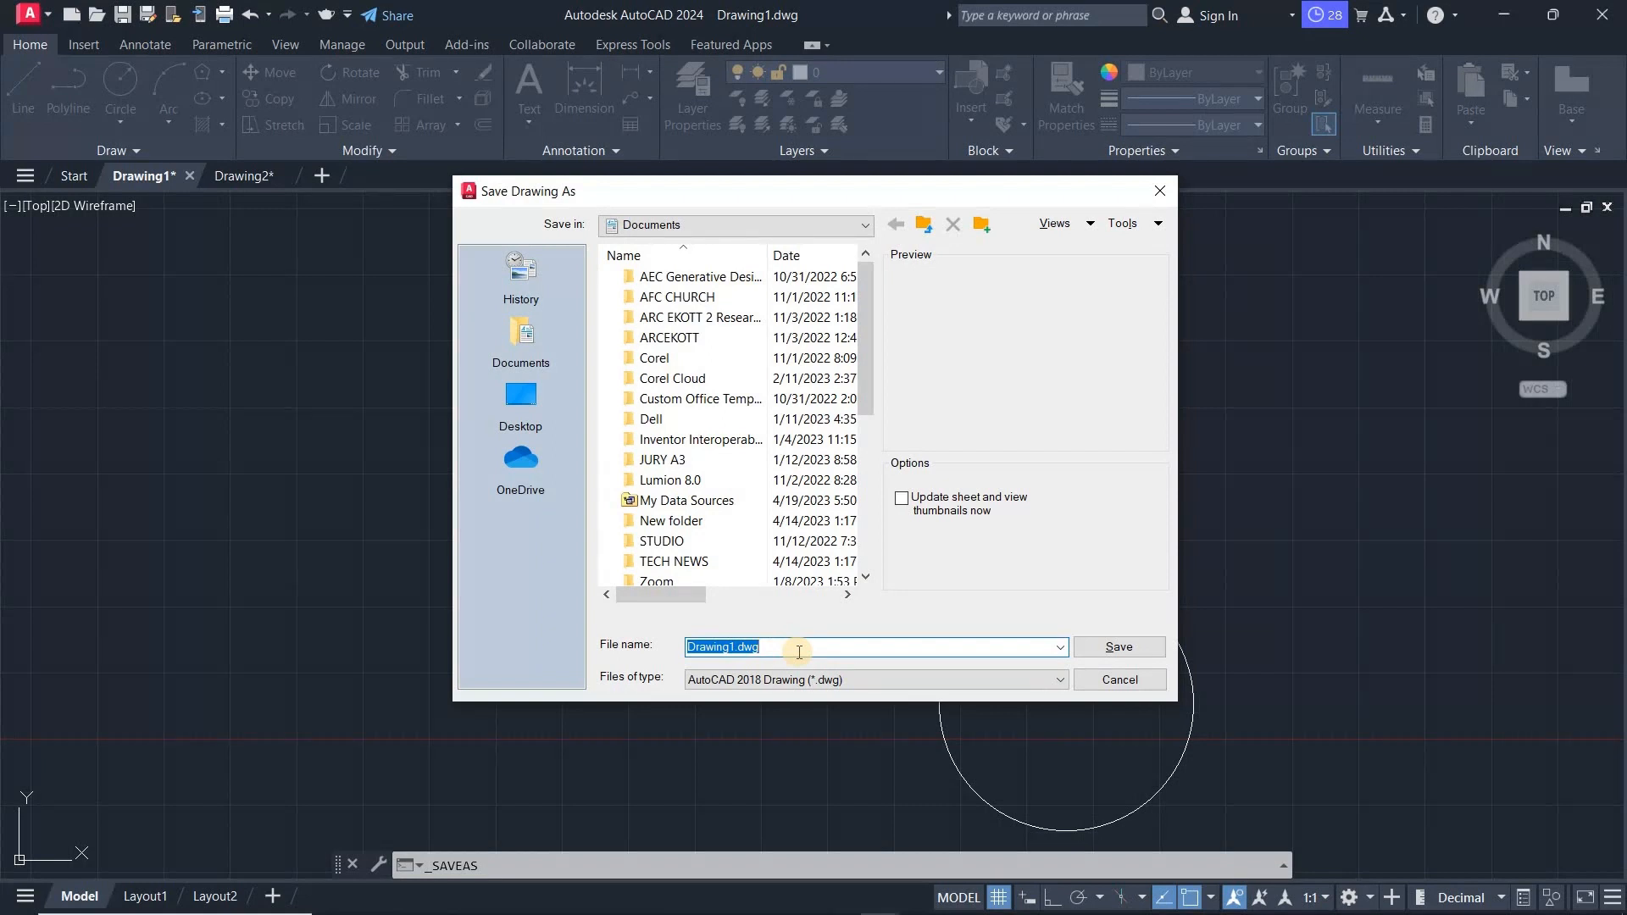
pyautogui.write('CLA')
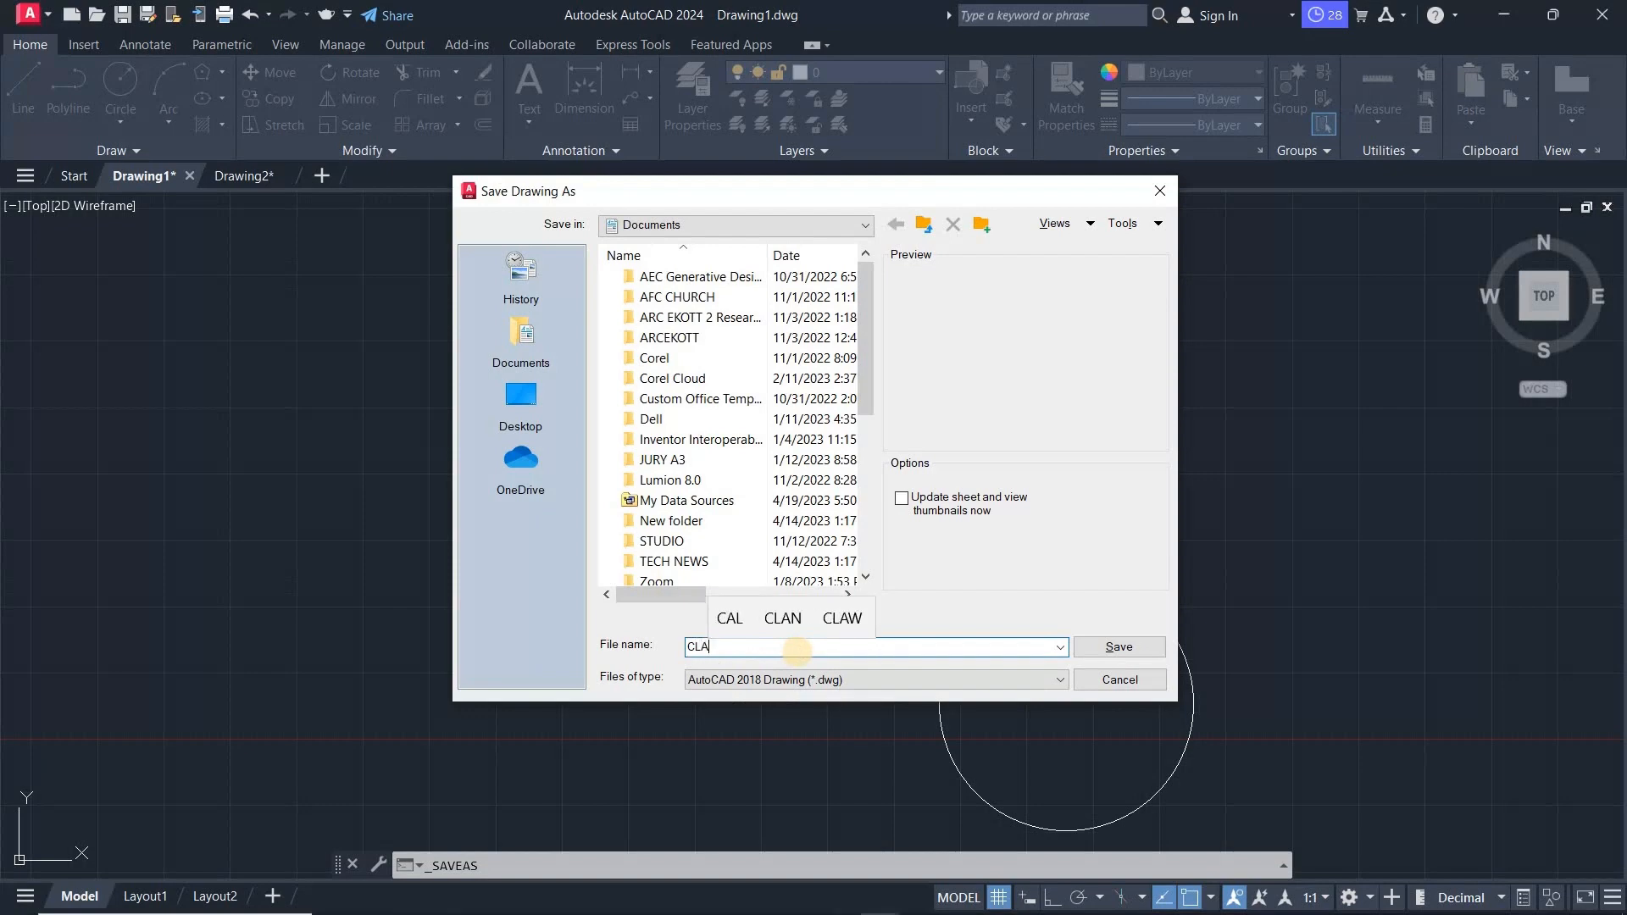
pyautogui.write('SS 1')
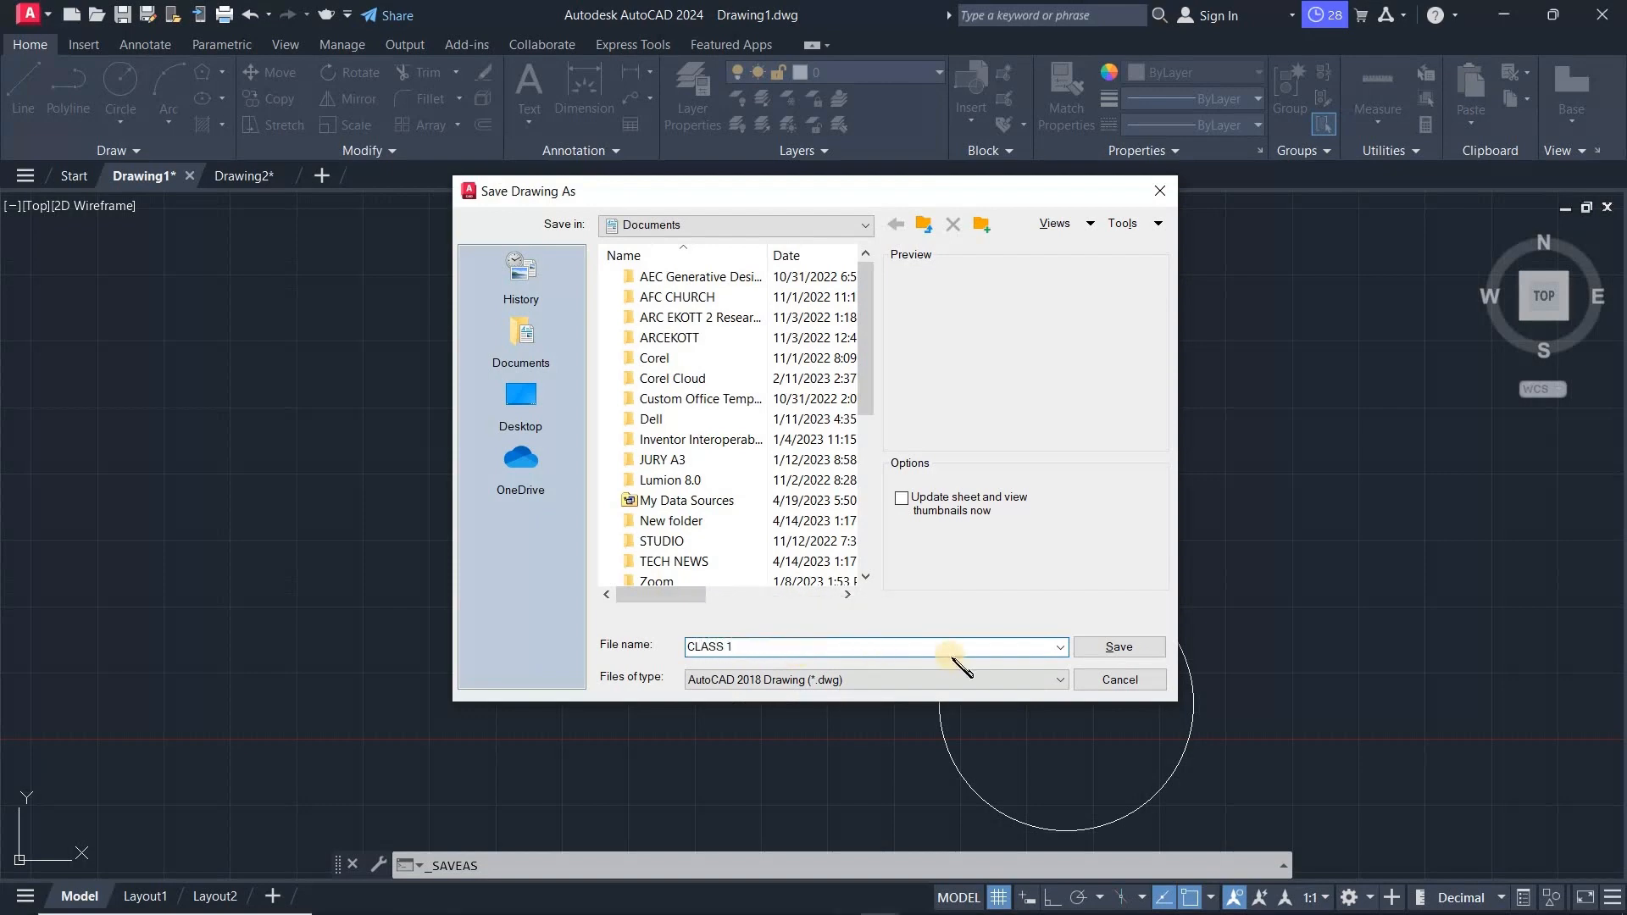
pyautogui.click(1039, 680)
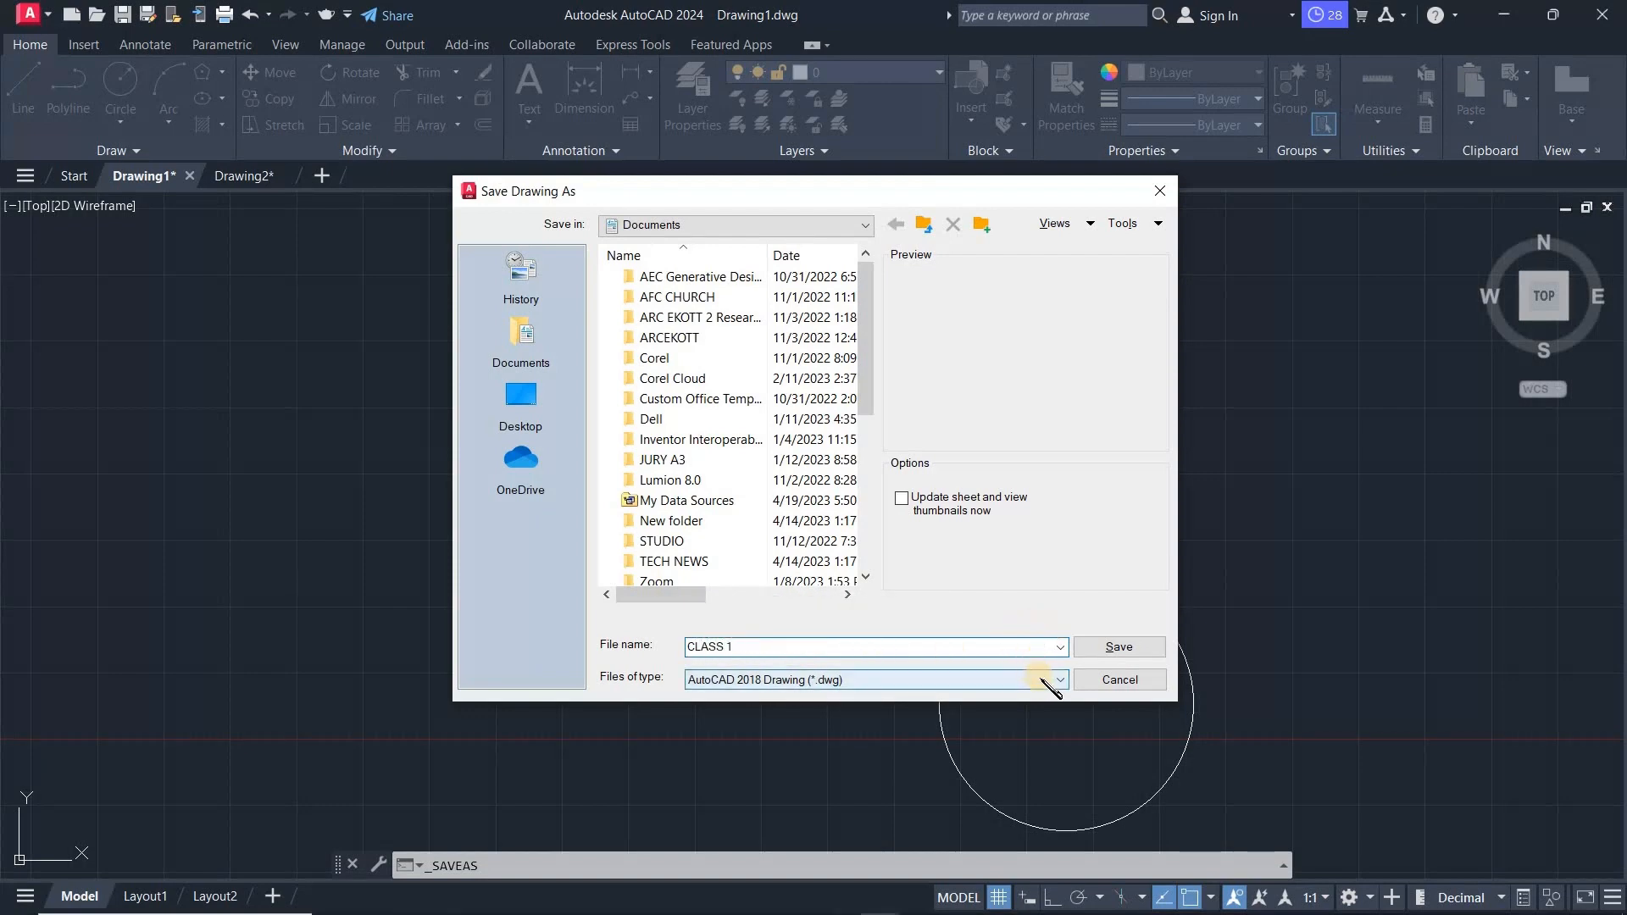
pyautogui.click(1042, 678)
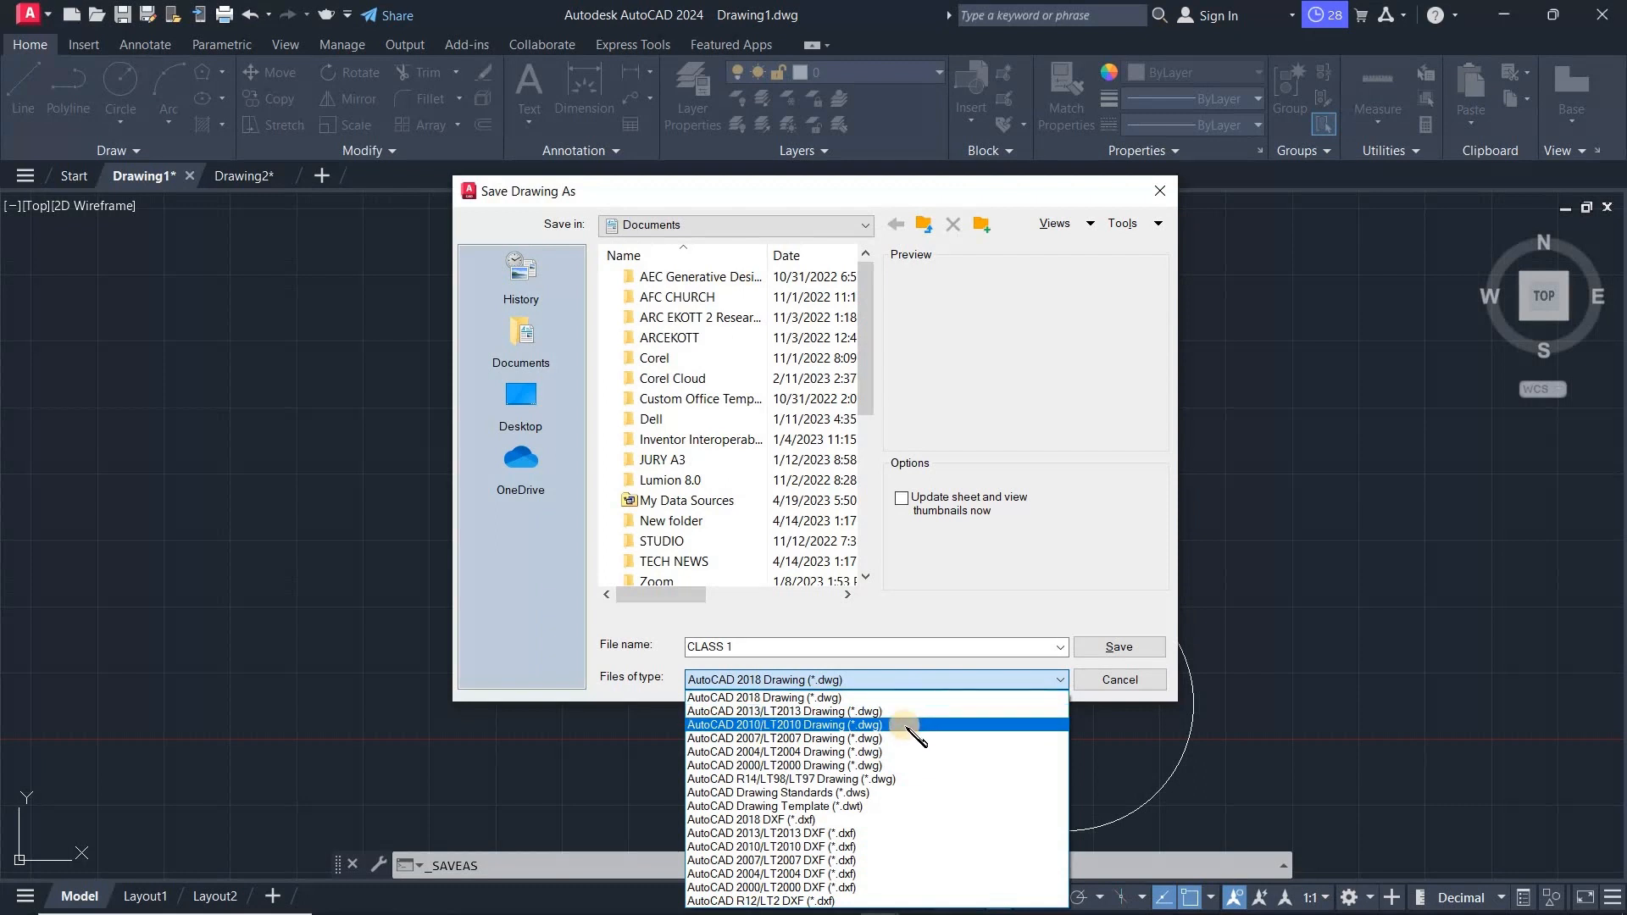
pyautogui.click(1006, 609)
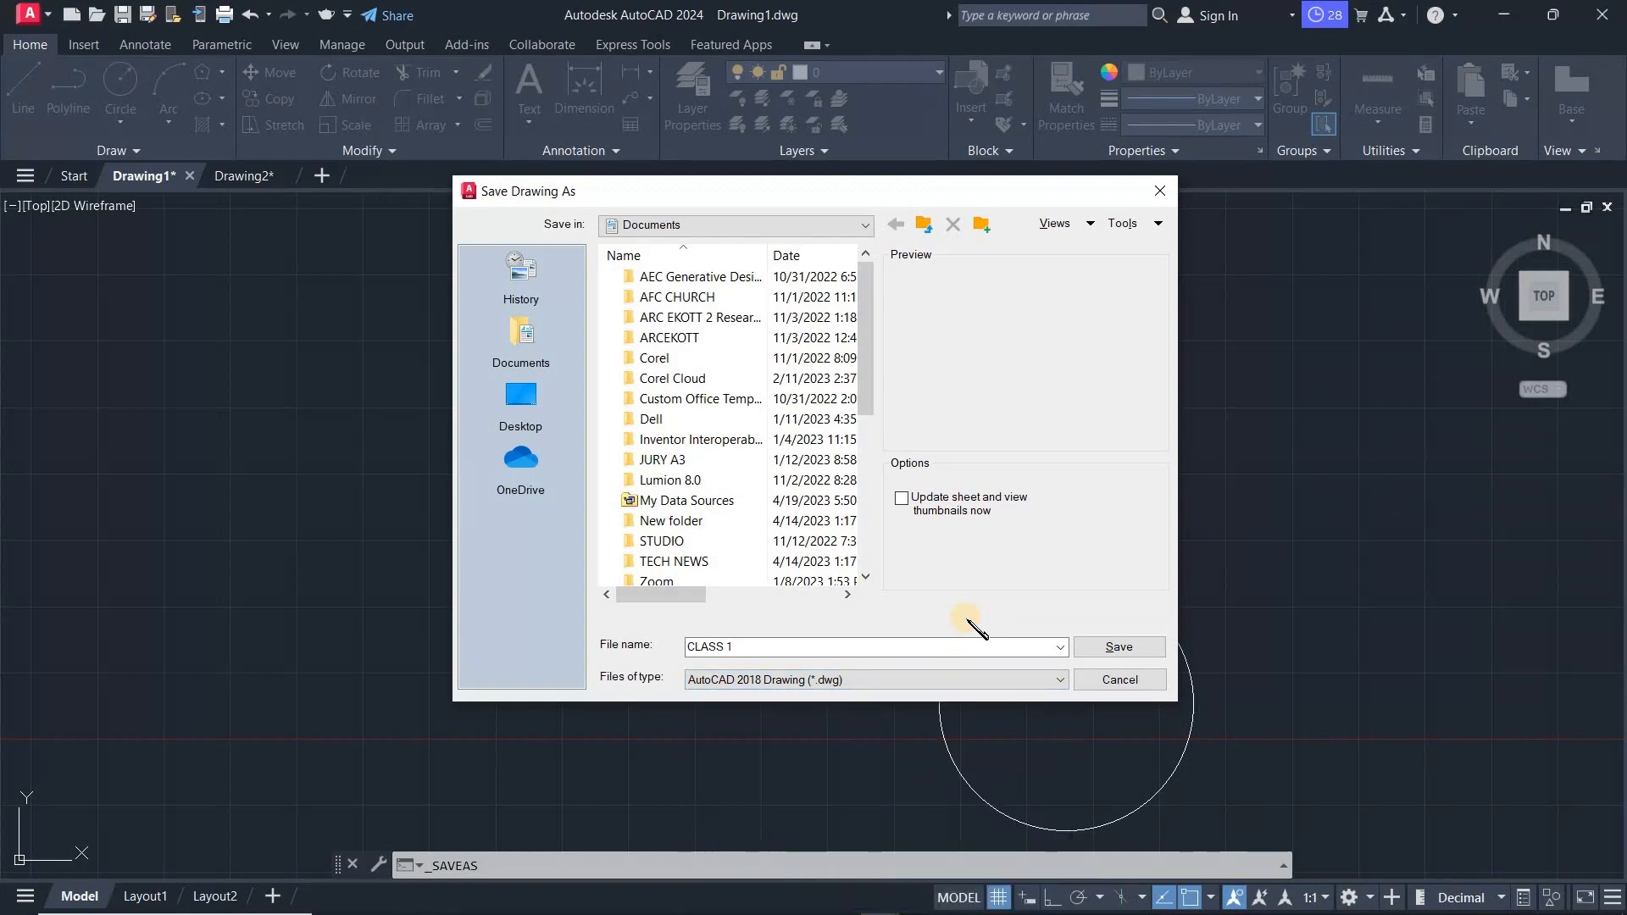
pyautogui.click(974, 679)
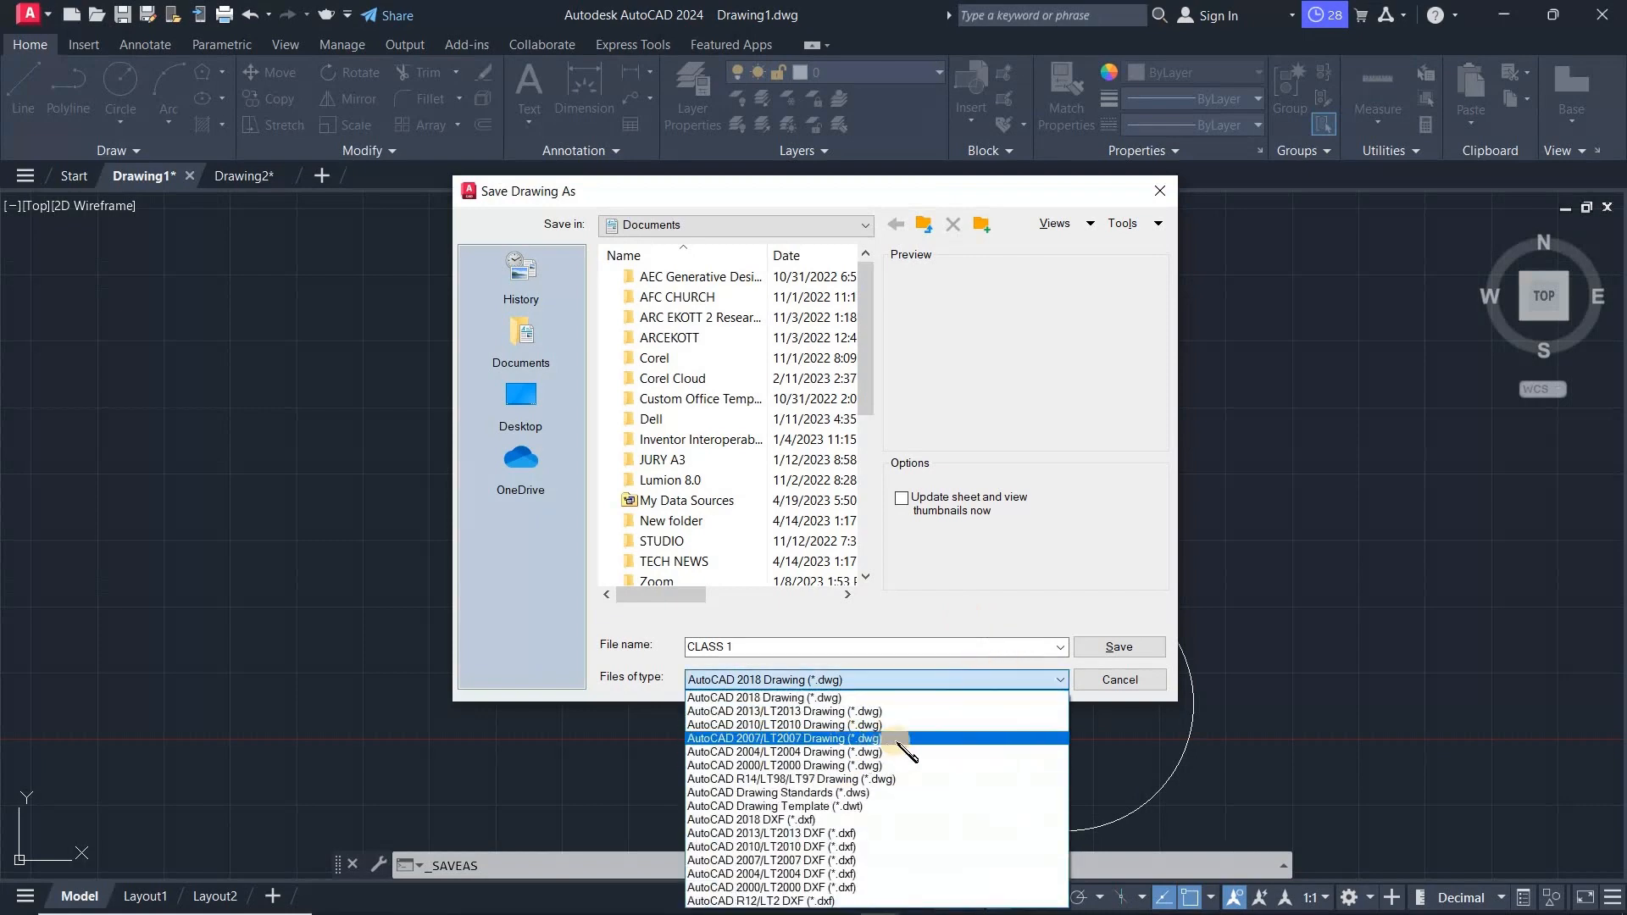
pyautogui.click(919, 725)
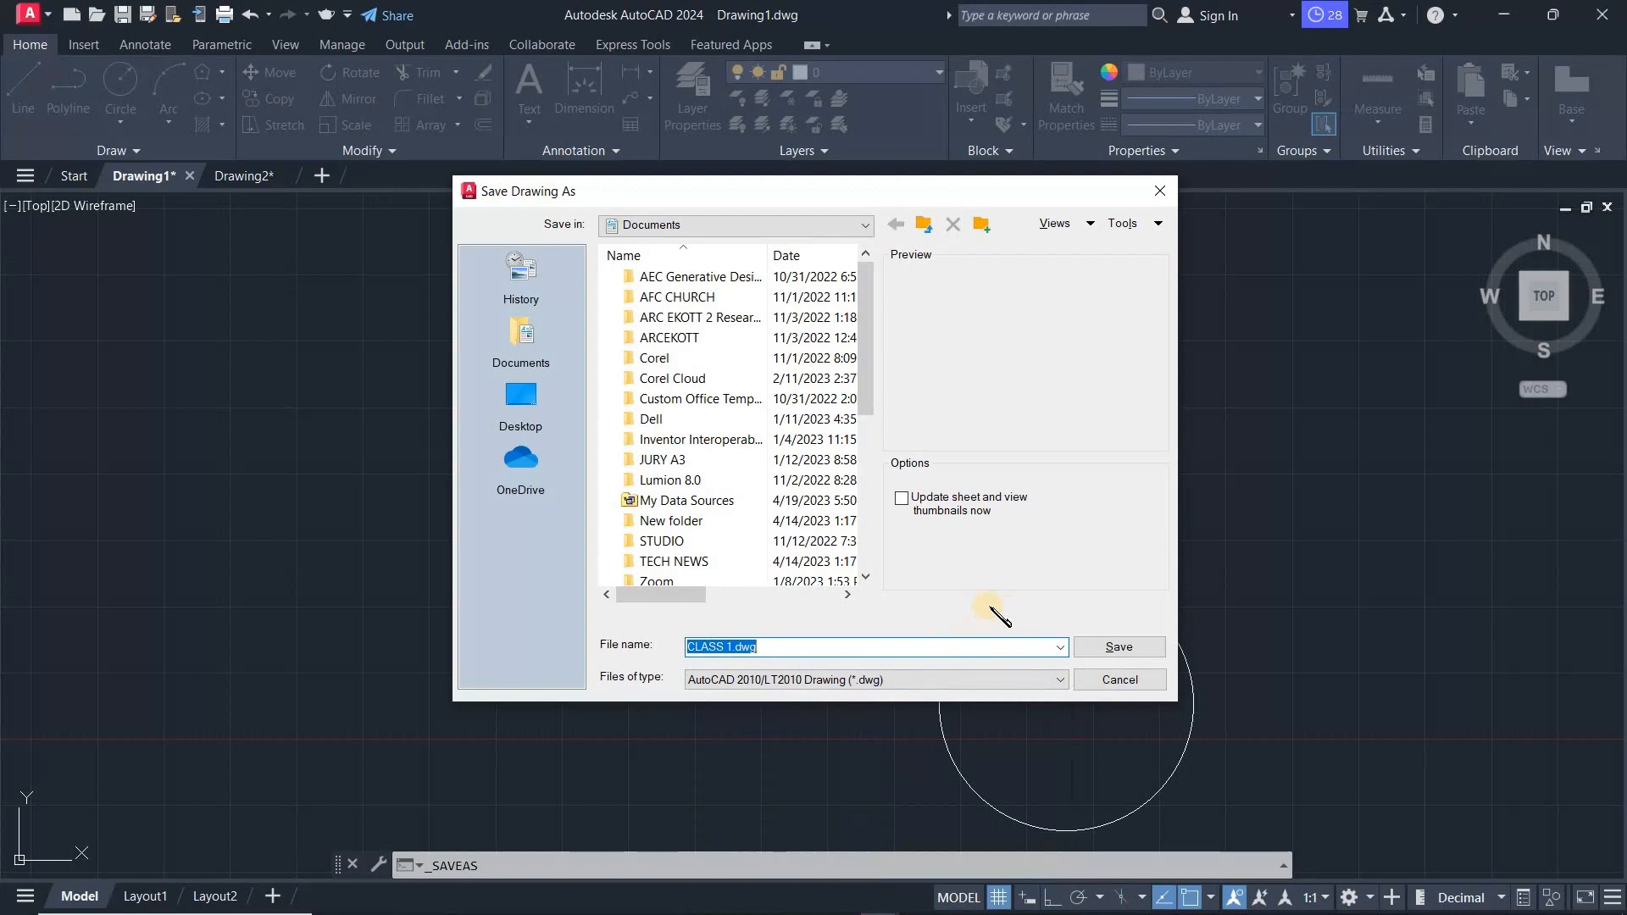
pyautogui.click(1110, 649)
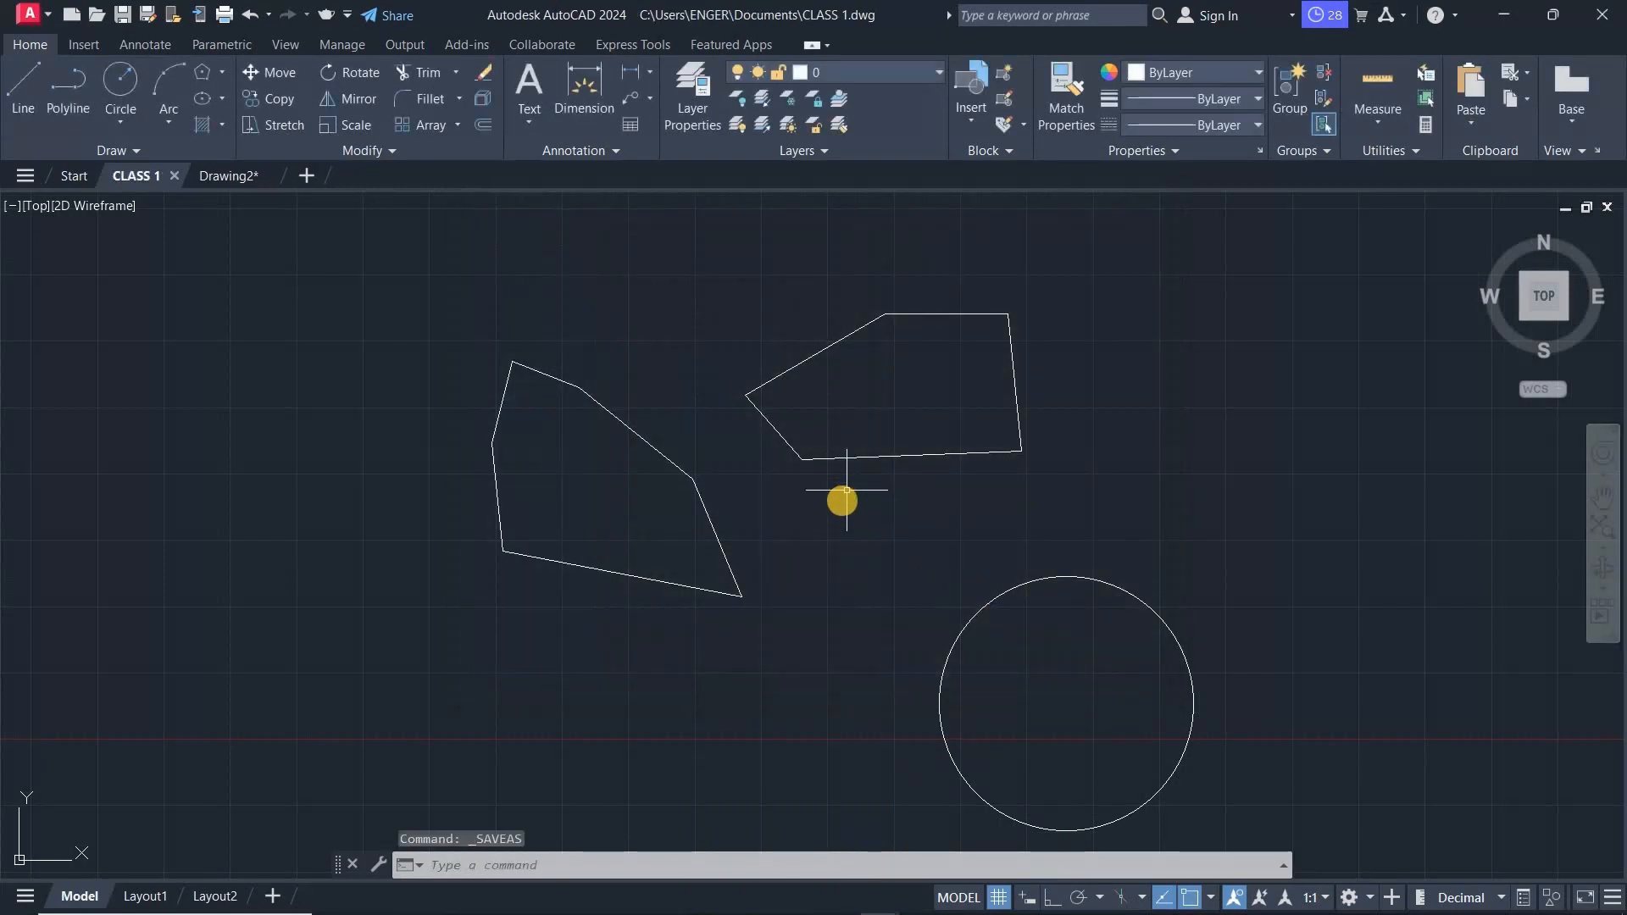
# - Select the five-sided outline and circle with a left-to-right window, then clear the selection
pyautogui.moveTo(139, 176)
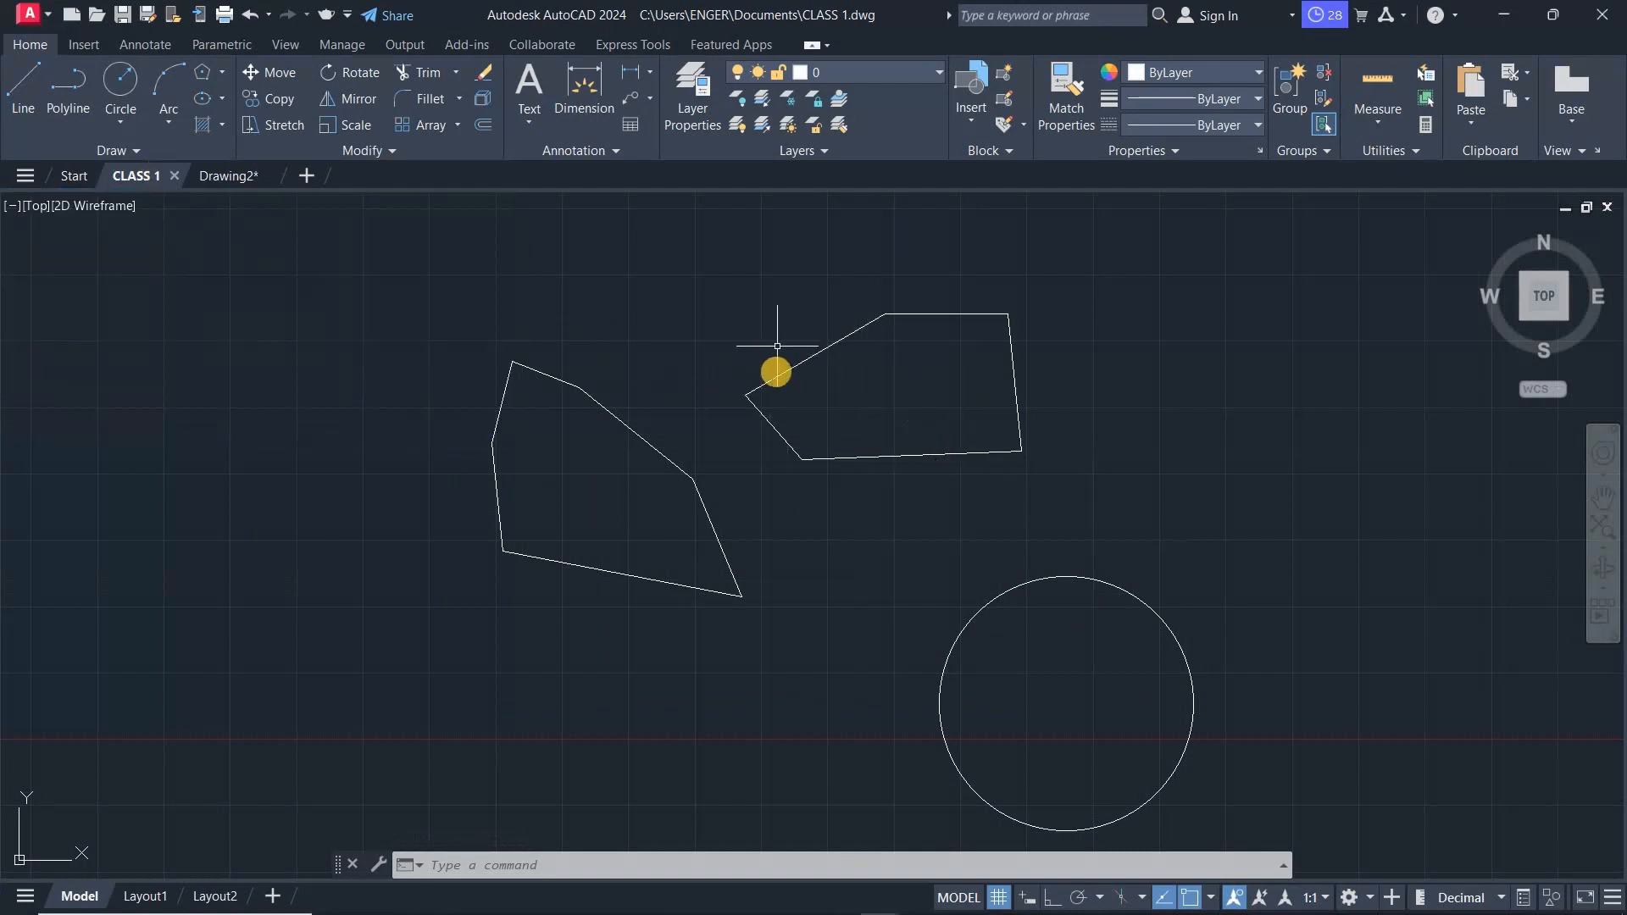
pyautogui.moveTo(1002, 400); pyautogui.dragTo(952, 388, button='middle')
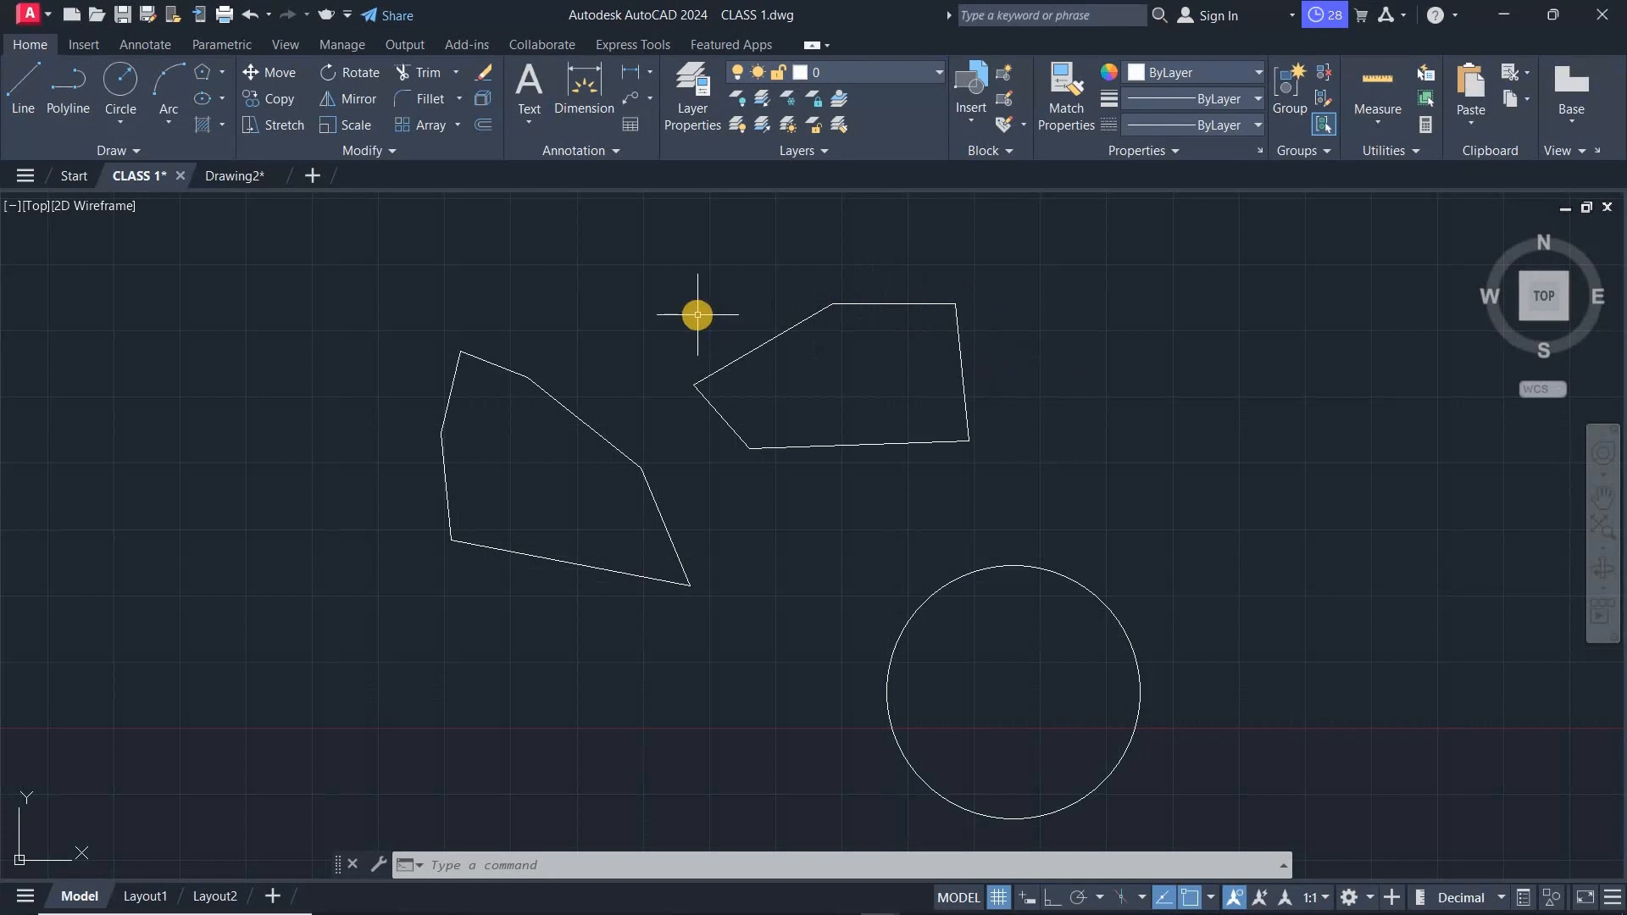
pyautogui.click(674, 272)
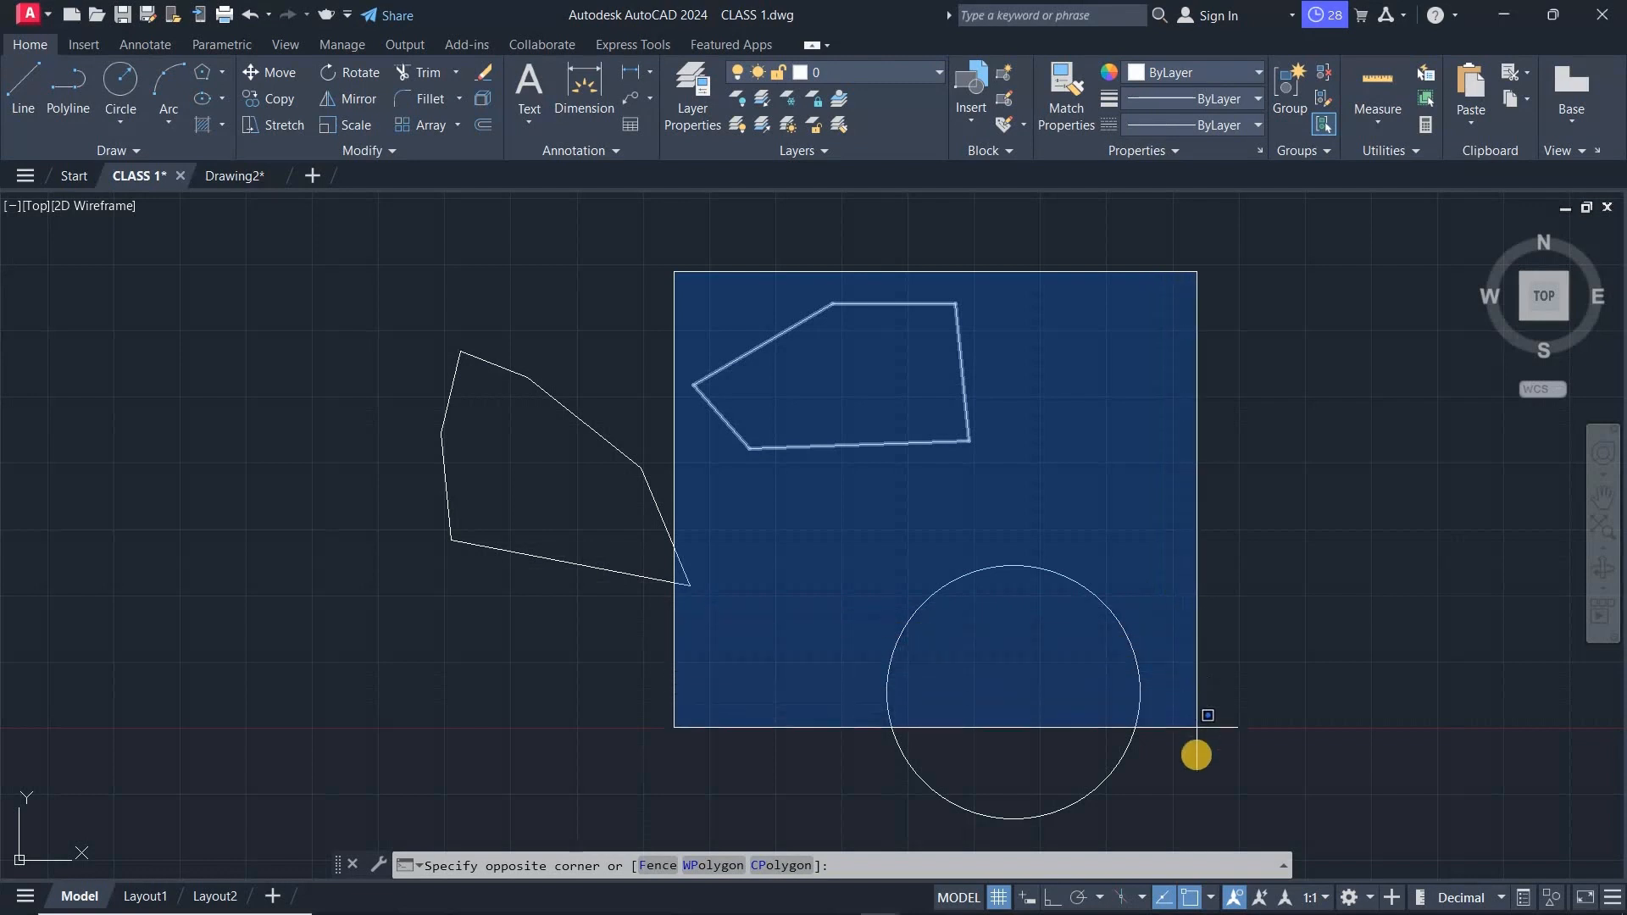
pyautogui.click(1207, 829)
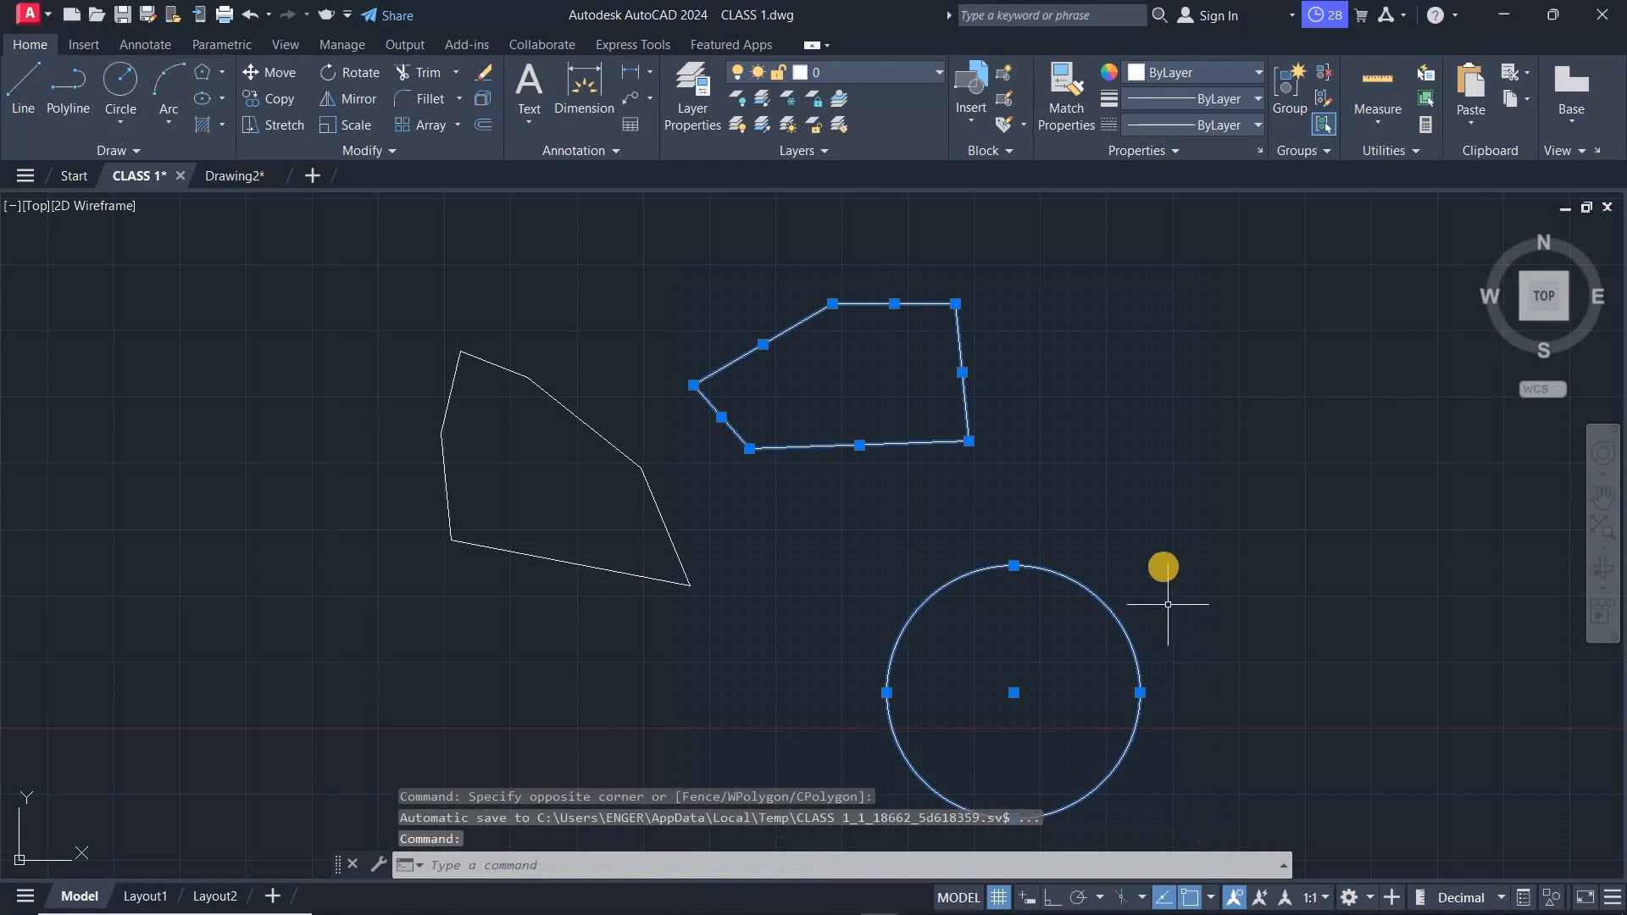
pyautogui.press('Escape')
pyautogui.press('Escape')
pyautogui.press('Escape')
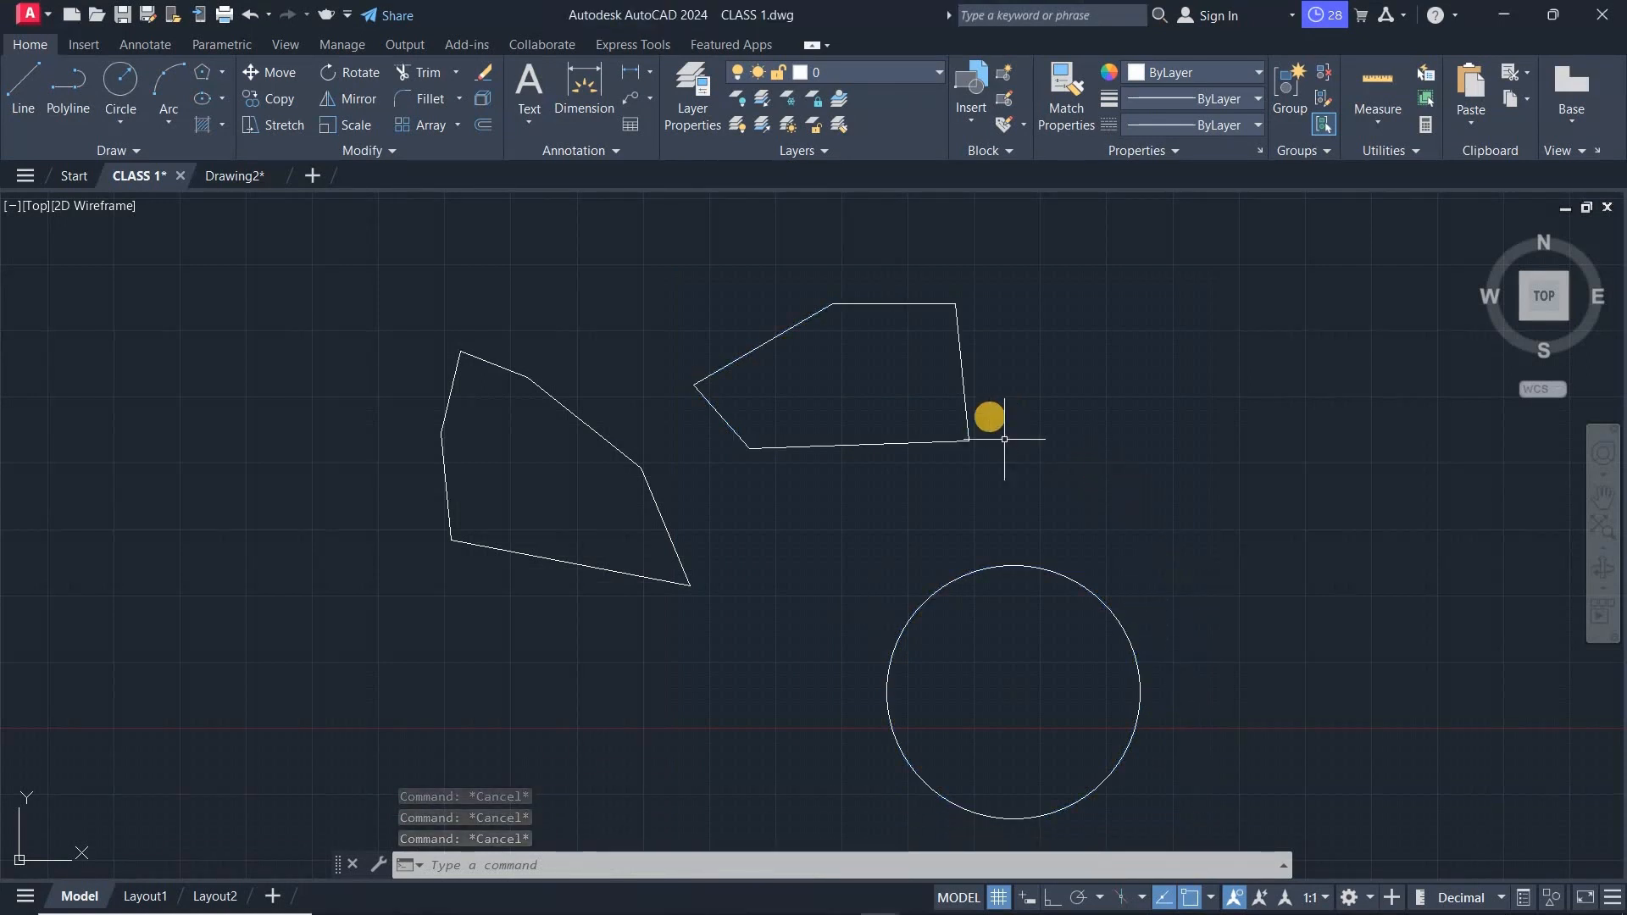
# - Select the six-sided outline with a right-to-left crossing window, then clear the selection
pyautogui.click(658, 267)
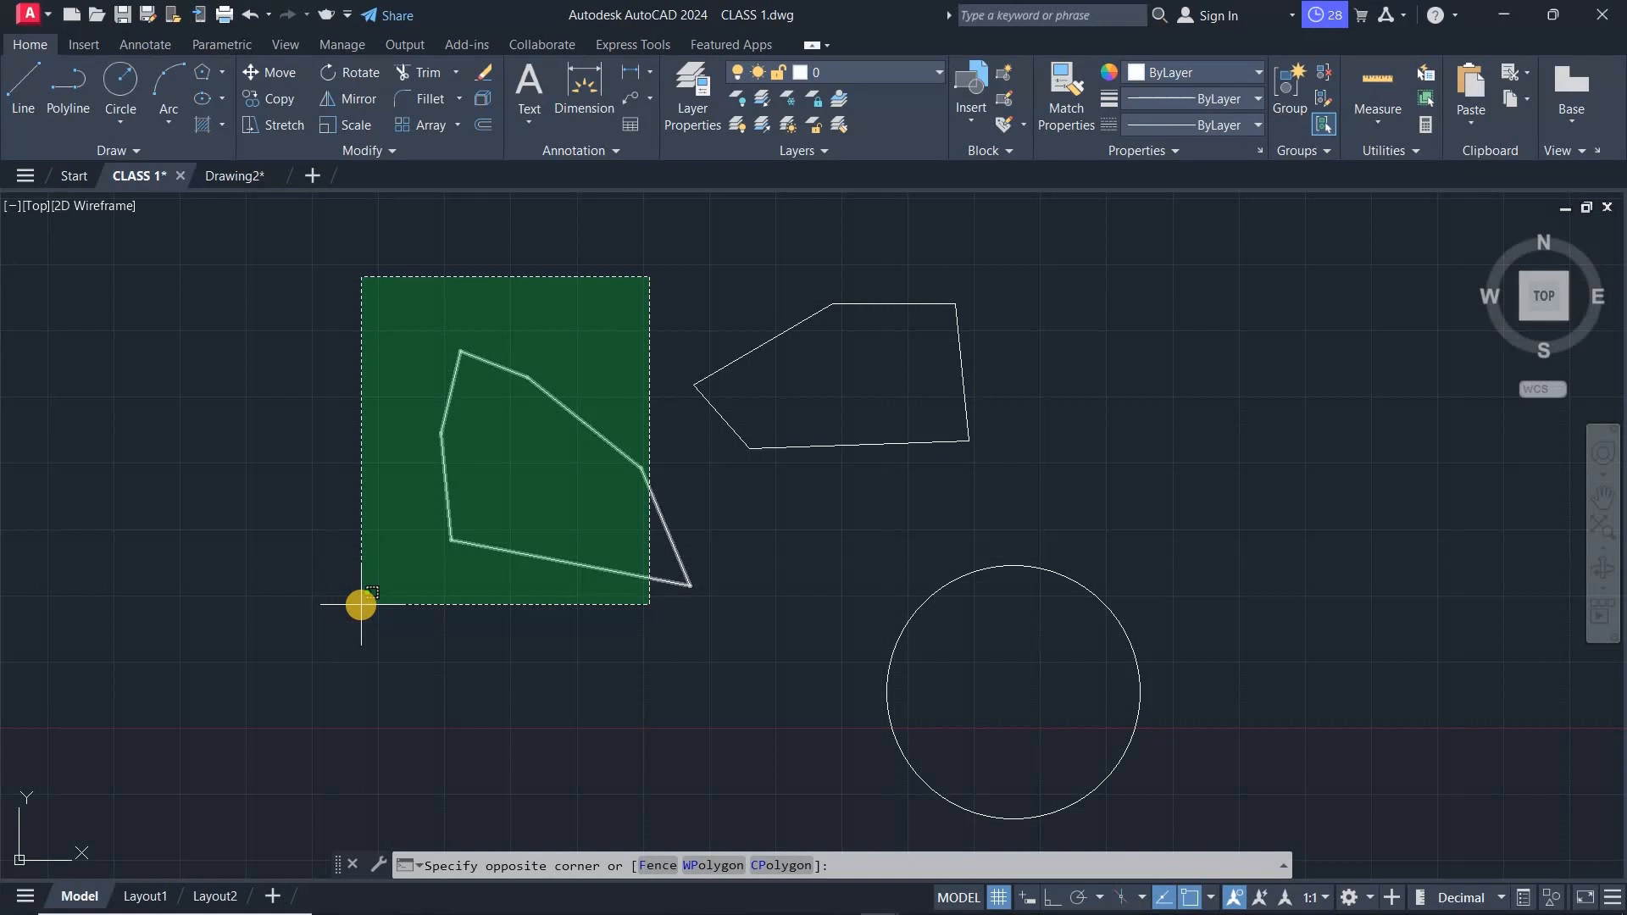
pyautogui.click(361, 604)
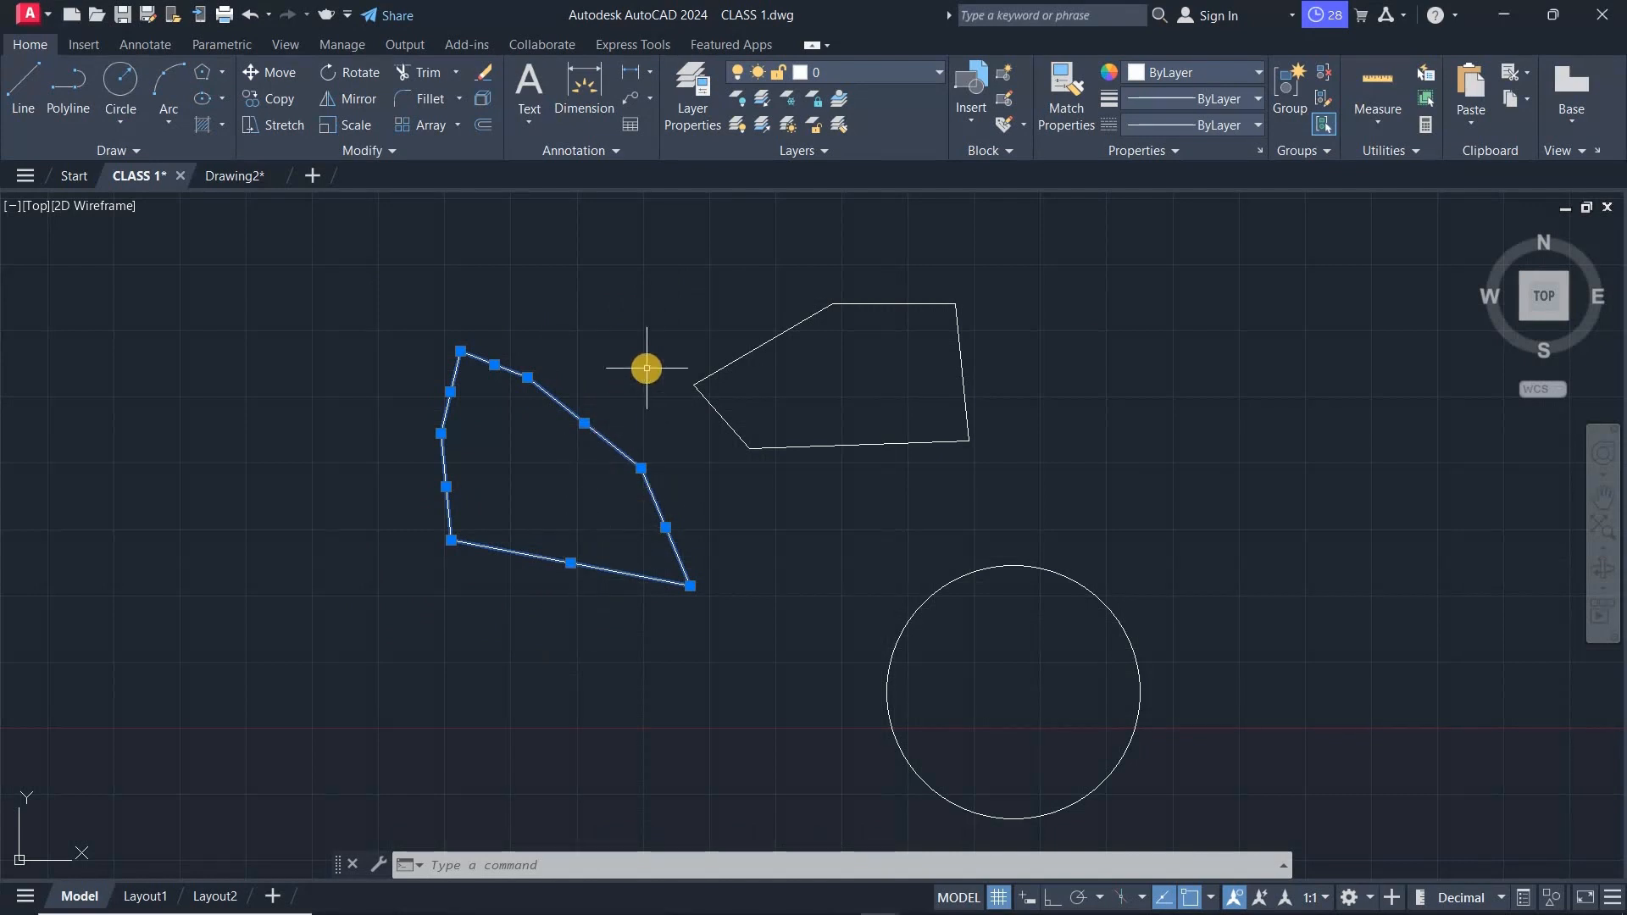
pyautogui.press('Escape')
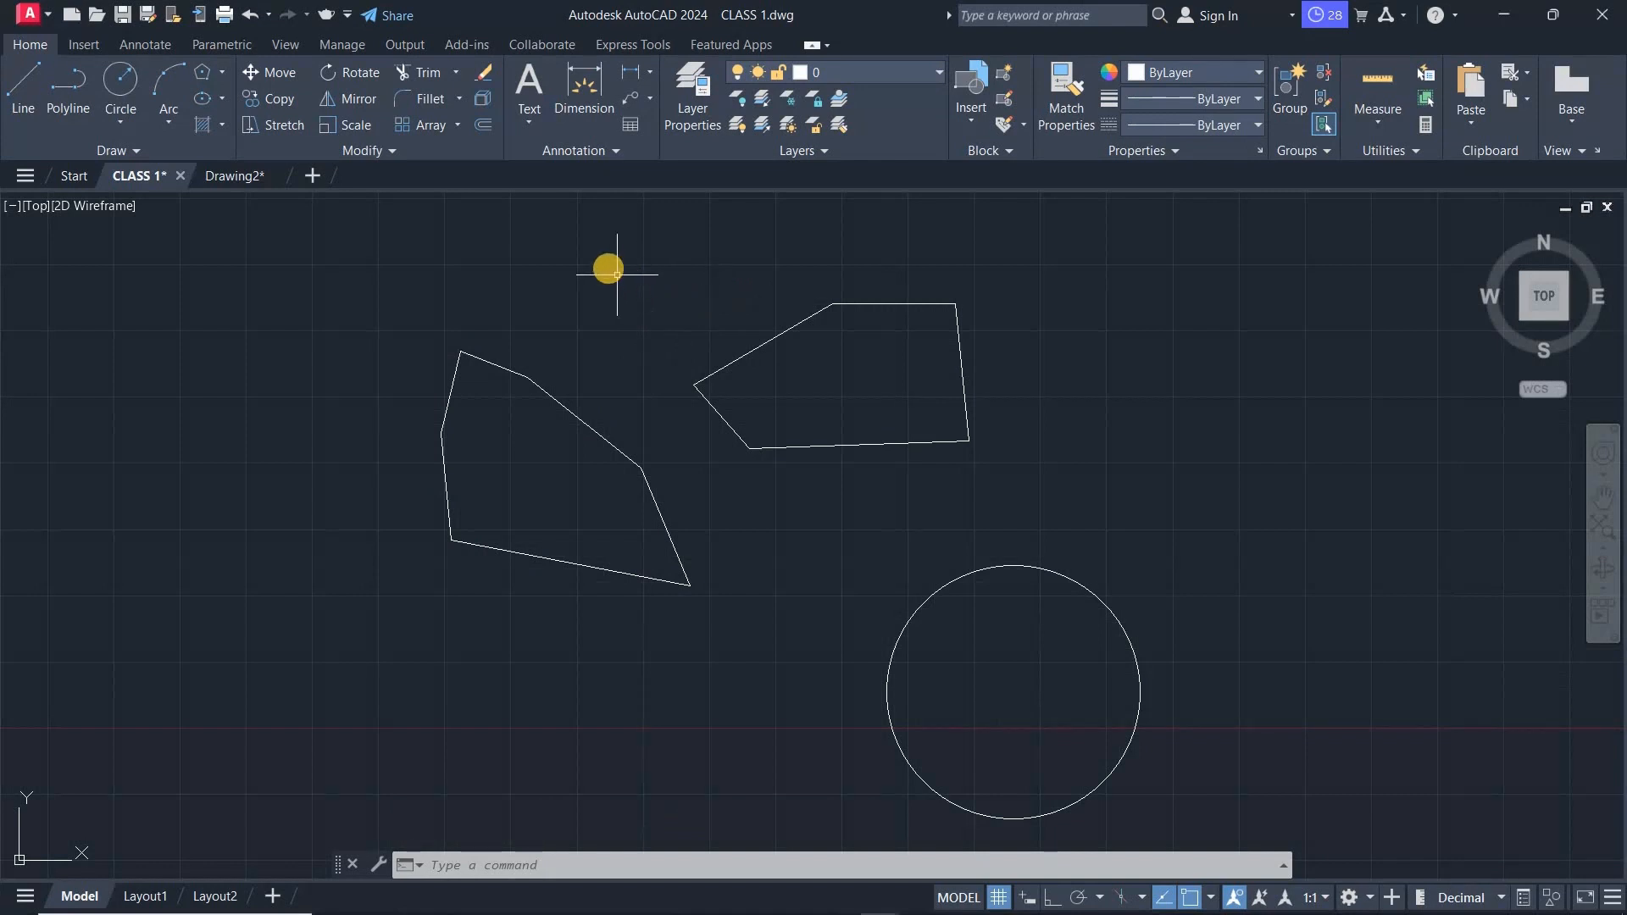
# - Select the upper-right outline and the circle with a window lasso, then clear the selection
pyautogui.moveTo(608, 268)
pyautogui.mouseDown()
pyautogui.moveTo(721, 297)
pyautogui.moveTo(996, 303)
pyautogui.mouseUp()
pyautogui.moveTo(1079, 388)
pyautogui.mouseDown()
pyautogui.moveTo(1162, 545)
pyautogui.moveTo(1184, 739)
pyautogui.moveTo(1144, 788)
pyautogui.moveTo(1064, 820)
pyautogui.moveTo(929, 814)
pyautogui.moveTo(873, 746)
pyautogui.moveTo(875, 500)
pyautogui.mouseUp()
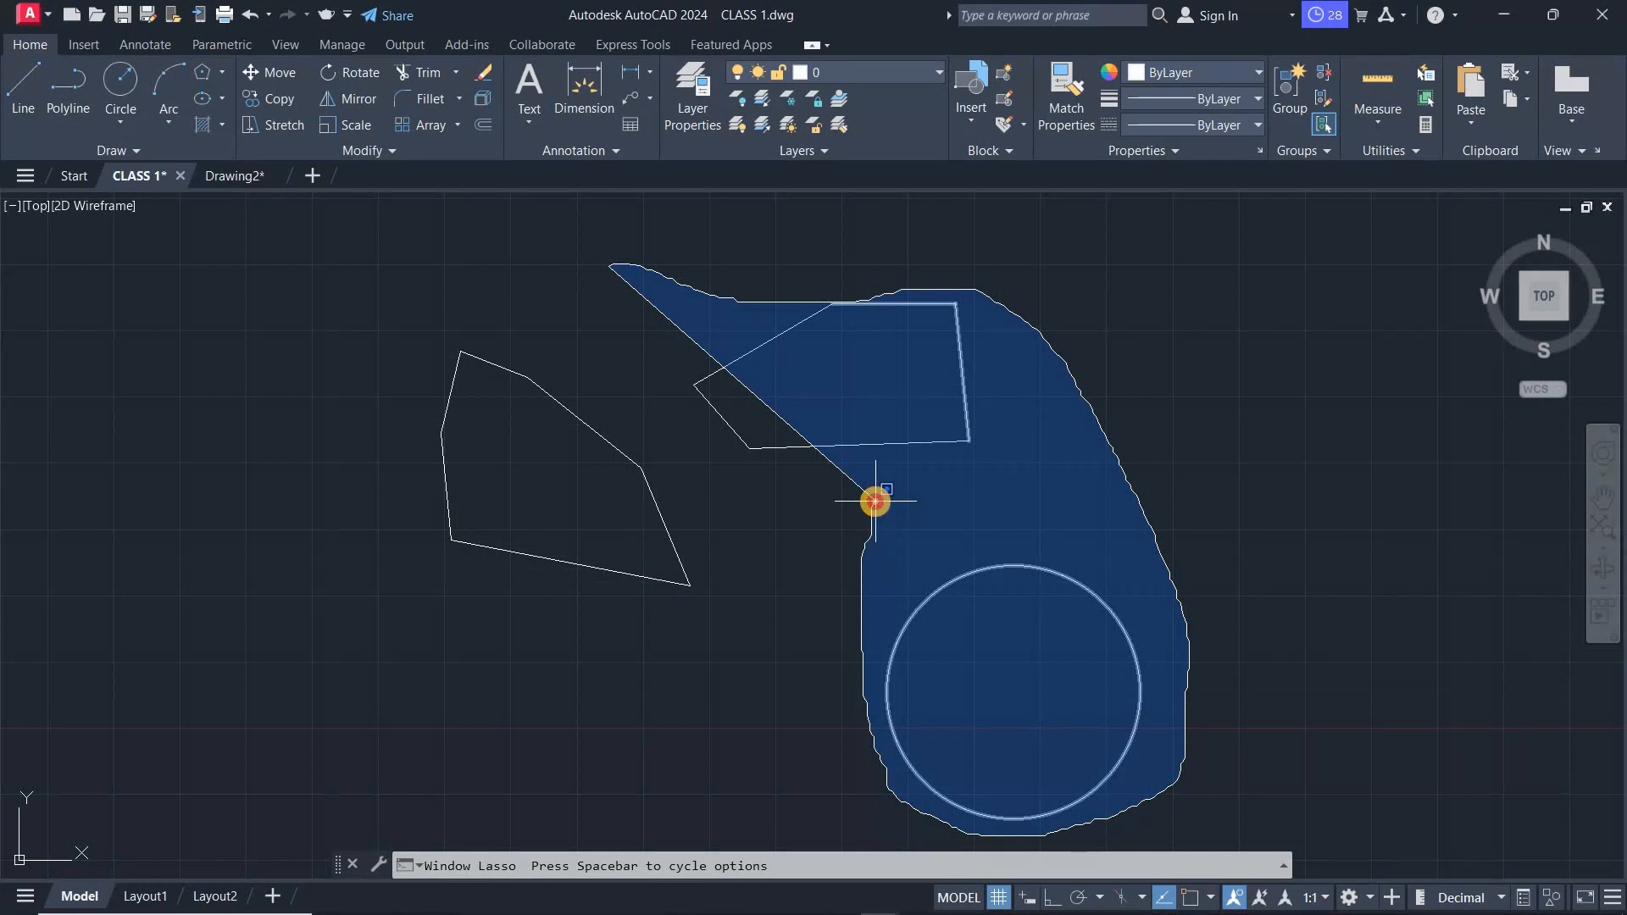
pyautogui.moveTo(875, 501); pyautogui.dragTo(873, 501)
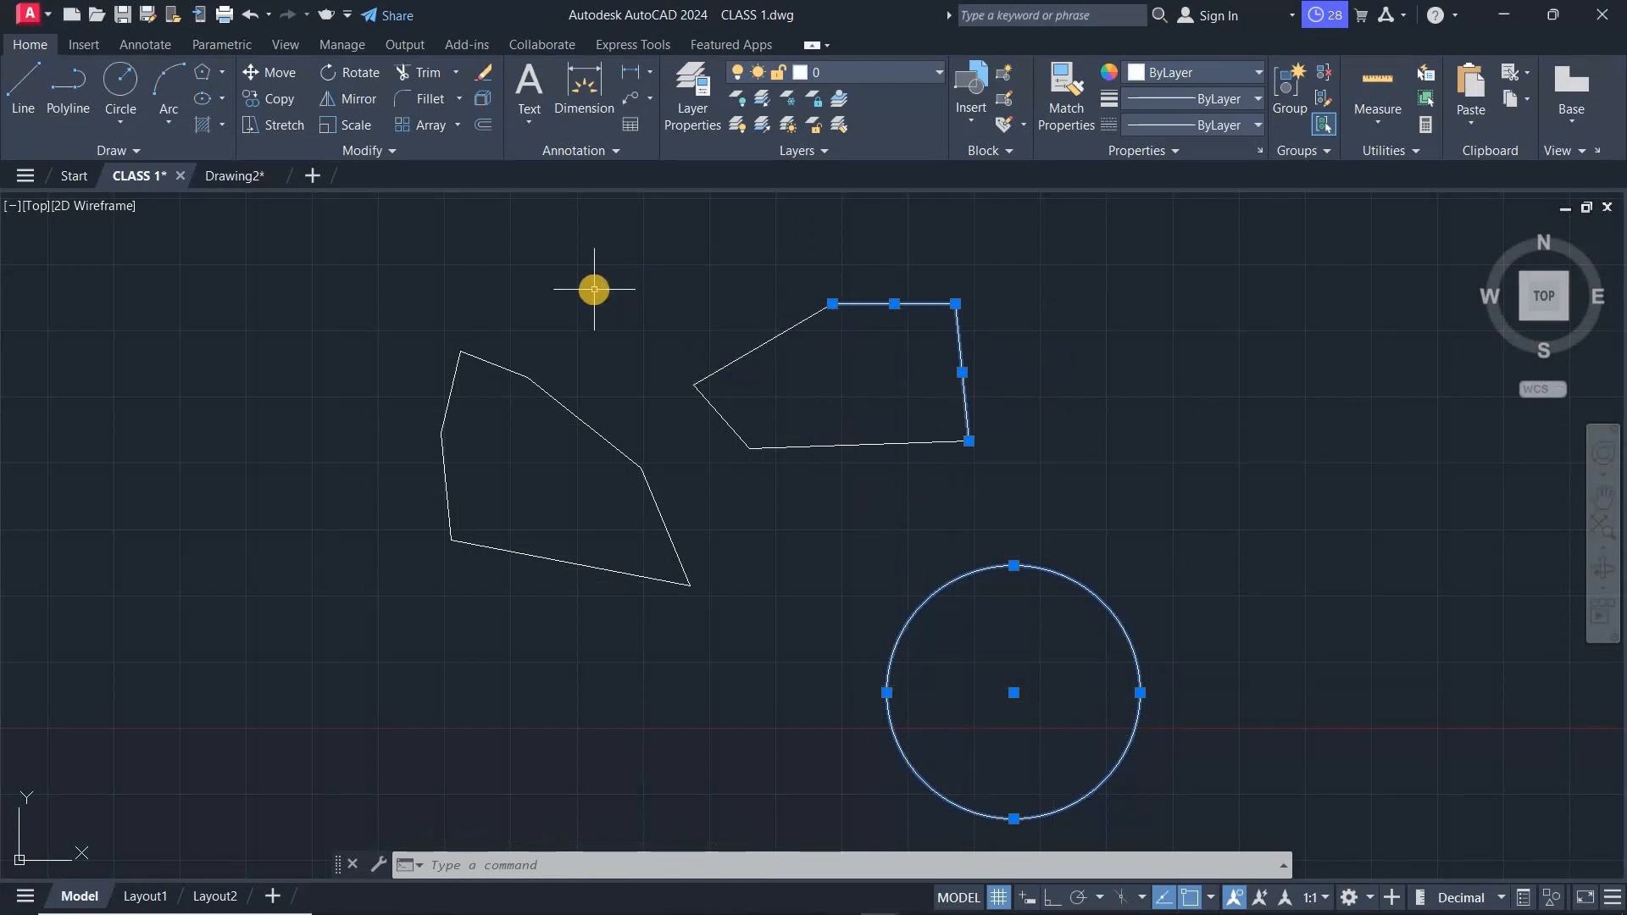
pyautogui.press('Escape')
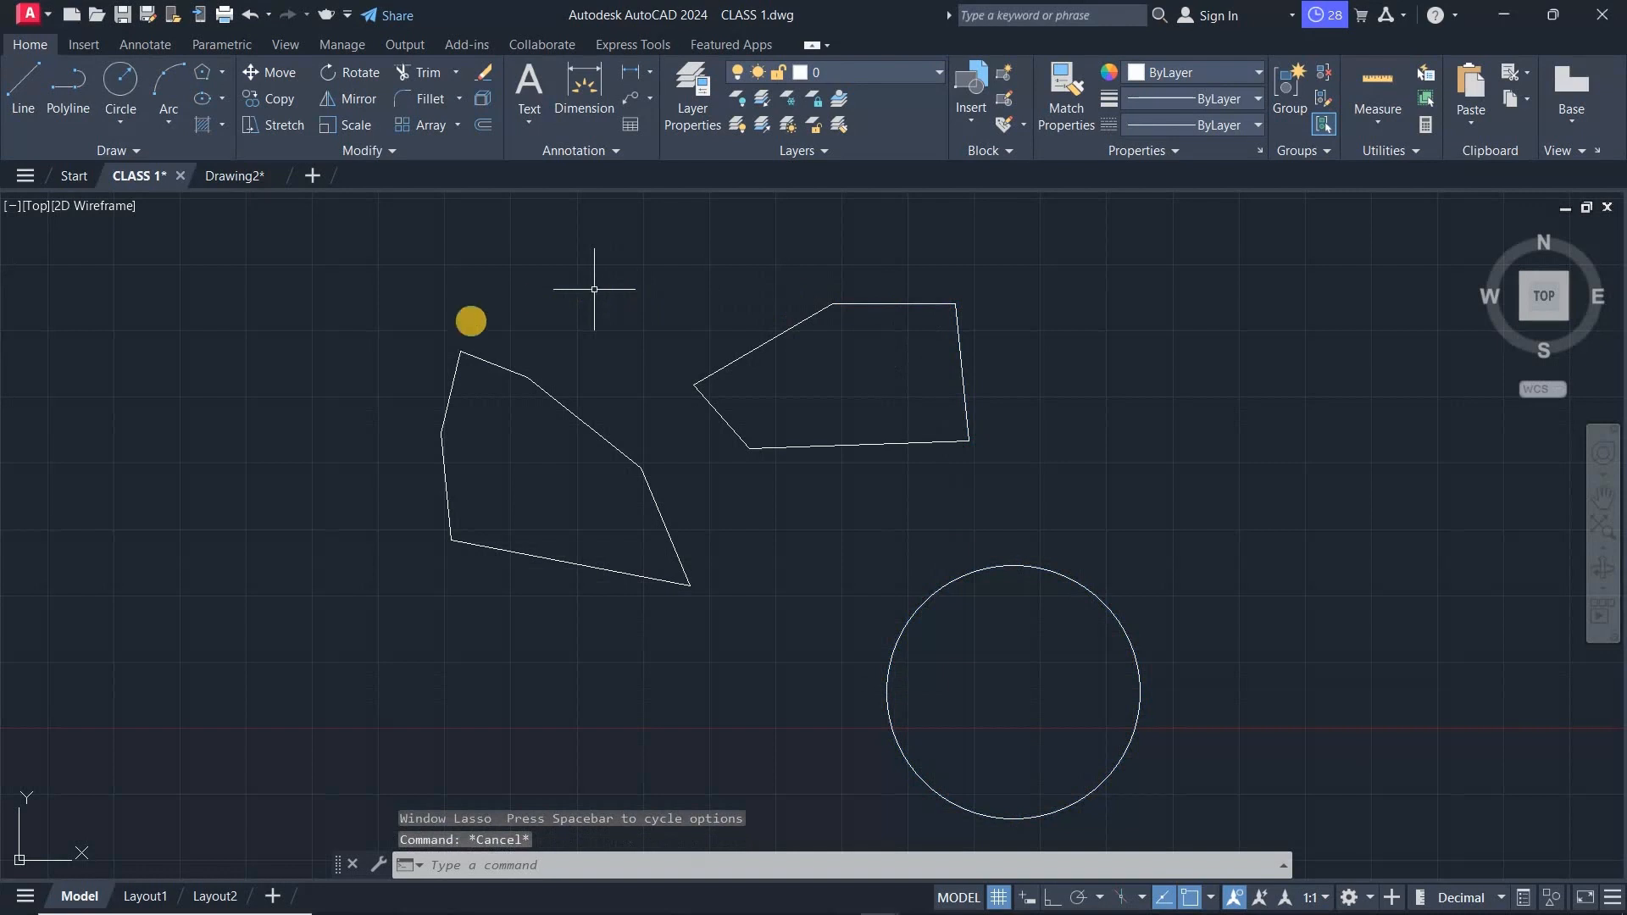
pyautogui.moveTo(685, 249)
pyautogui.mouseDown()
pyautogui.moveTo(698, 263)
pyautogui.moveTo(644, 306)
pyautogui.moveTo(498, 327)
pyautogui.moveTo(424, 315)
pyautogui.moveTo(364, 344)
pyautogui.moveTo(399, 547)
pyautogui.moveTo(457, 623)
pyautogui.moveTo(624, 675)
pyautogui.moveTo(548, 657)
pyautogui.mouseUp()
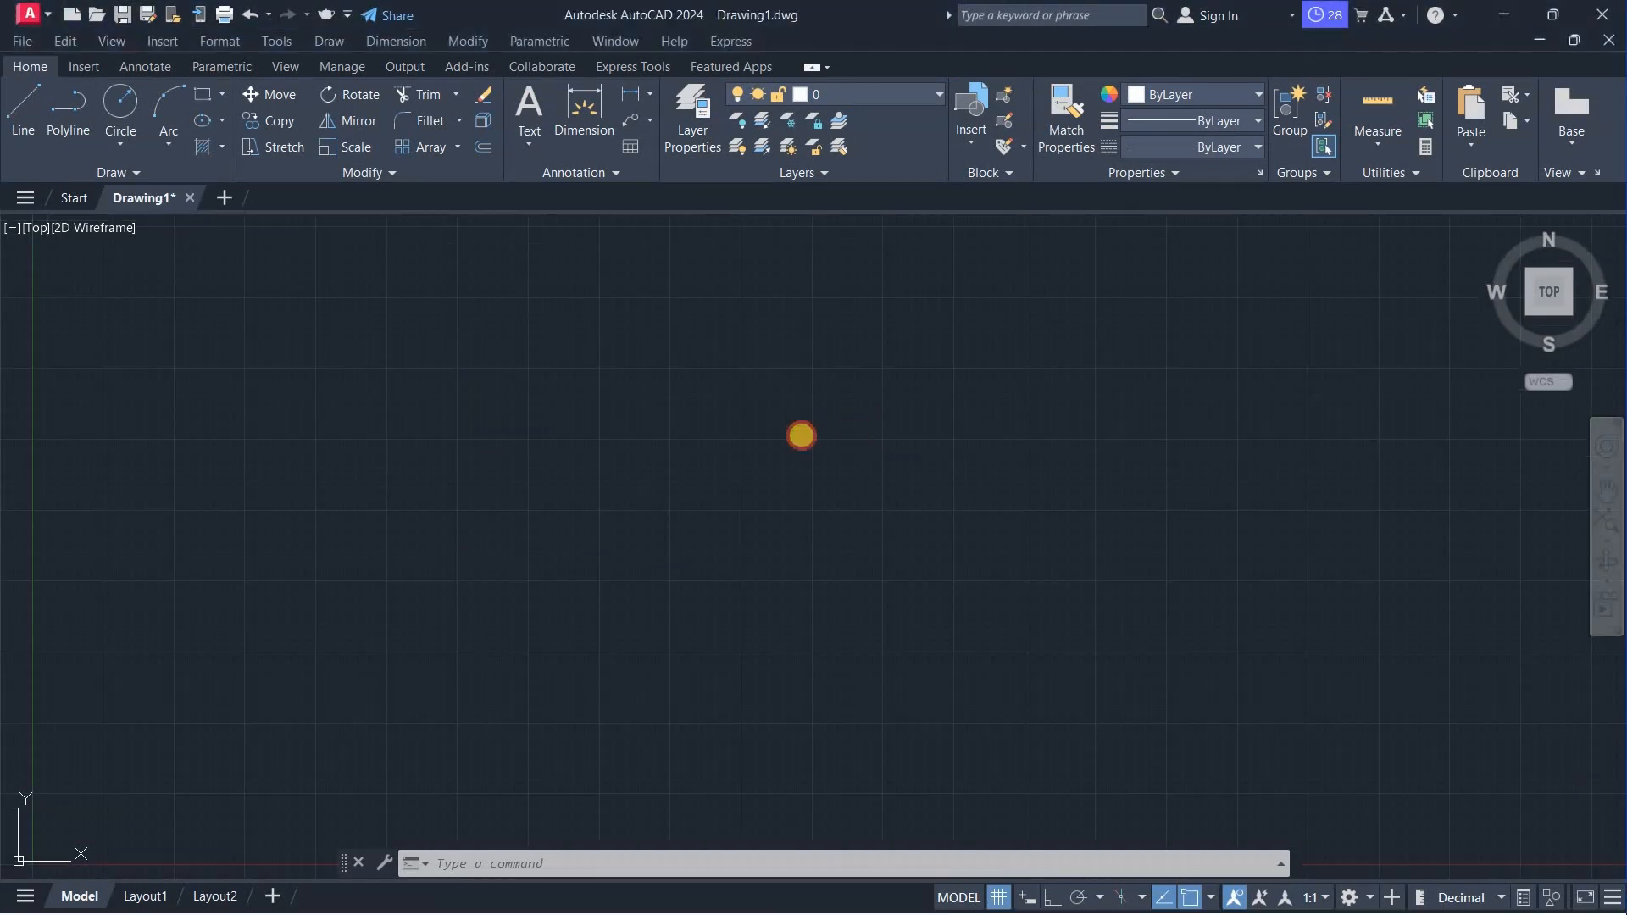
pyautogui.click(799, 438)
pyautogui.click(727, 499)
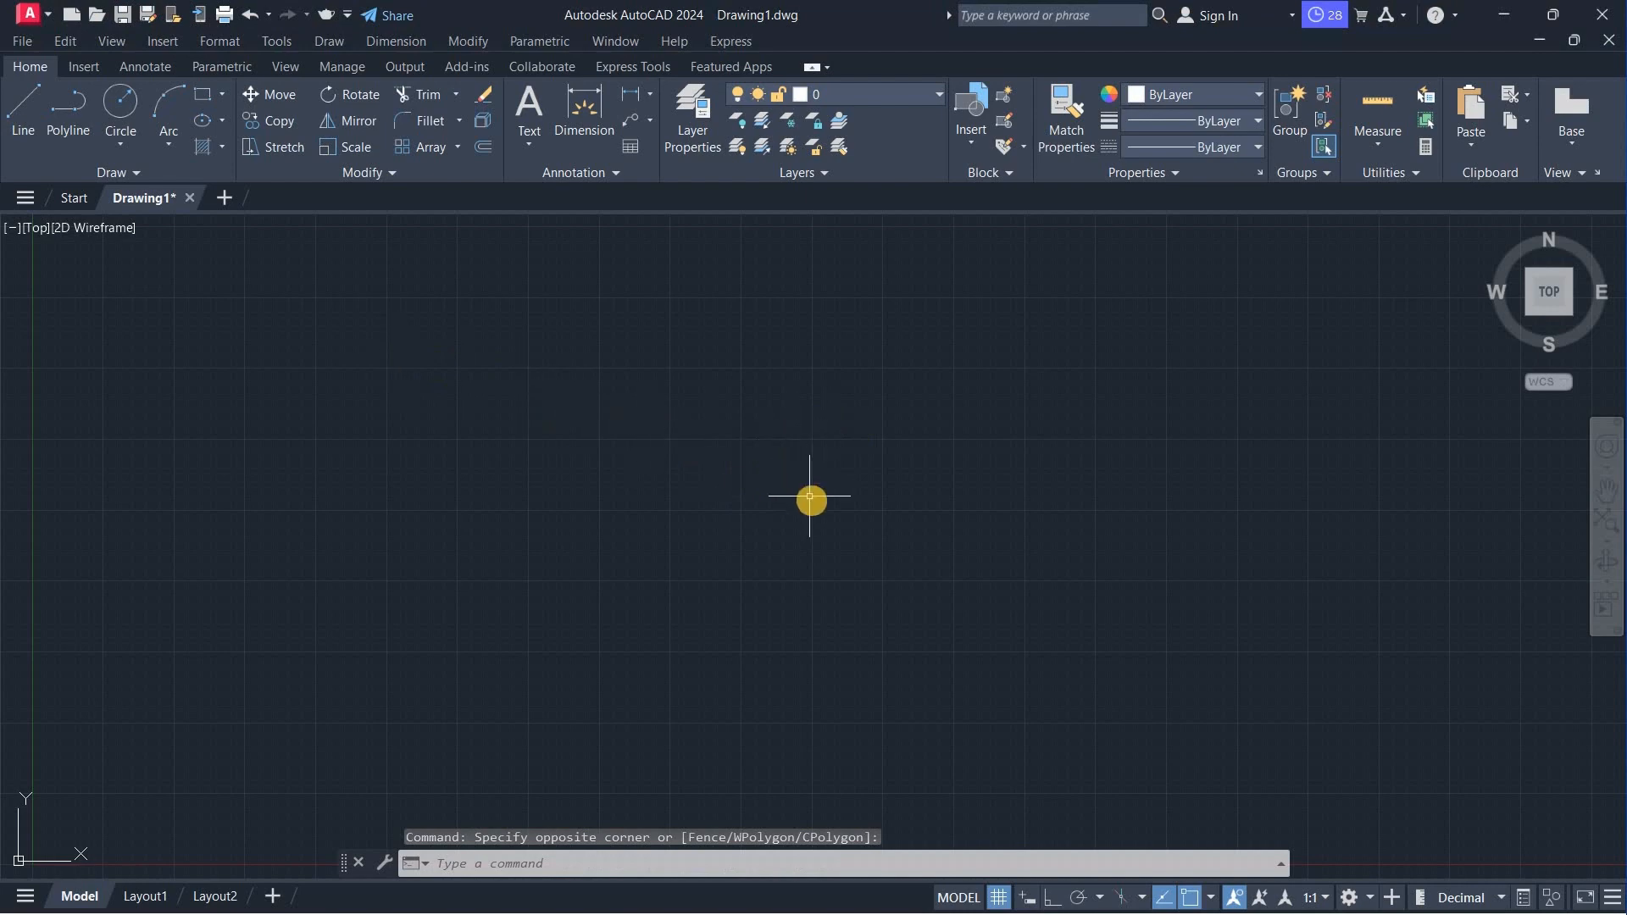
# - Show the AutoCAD Draw toolbar docked beside the drawing area
pyautogui.click(287, 41)
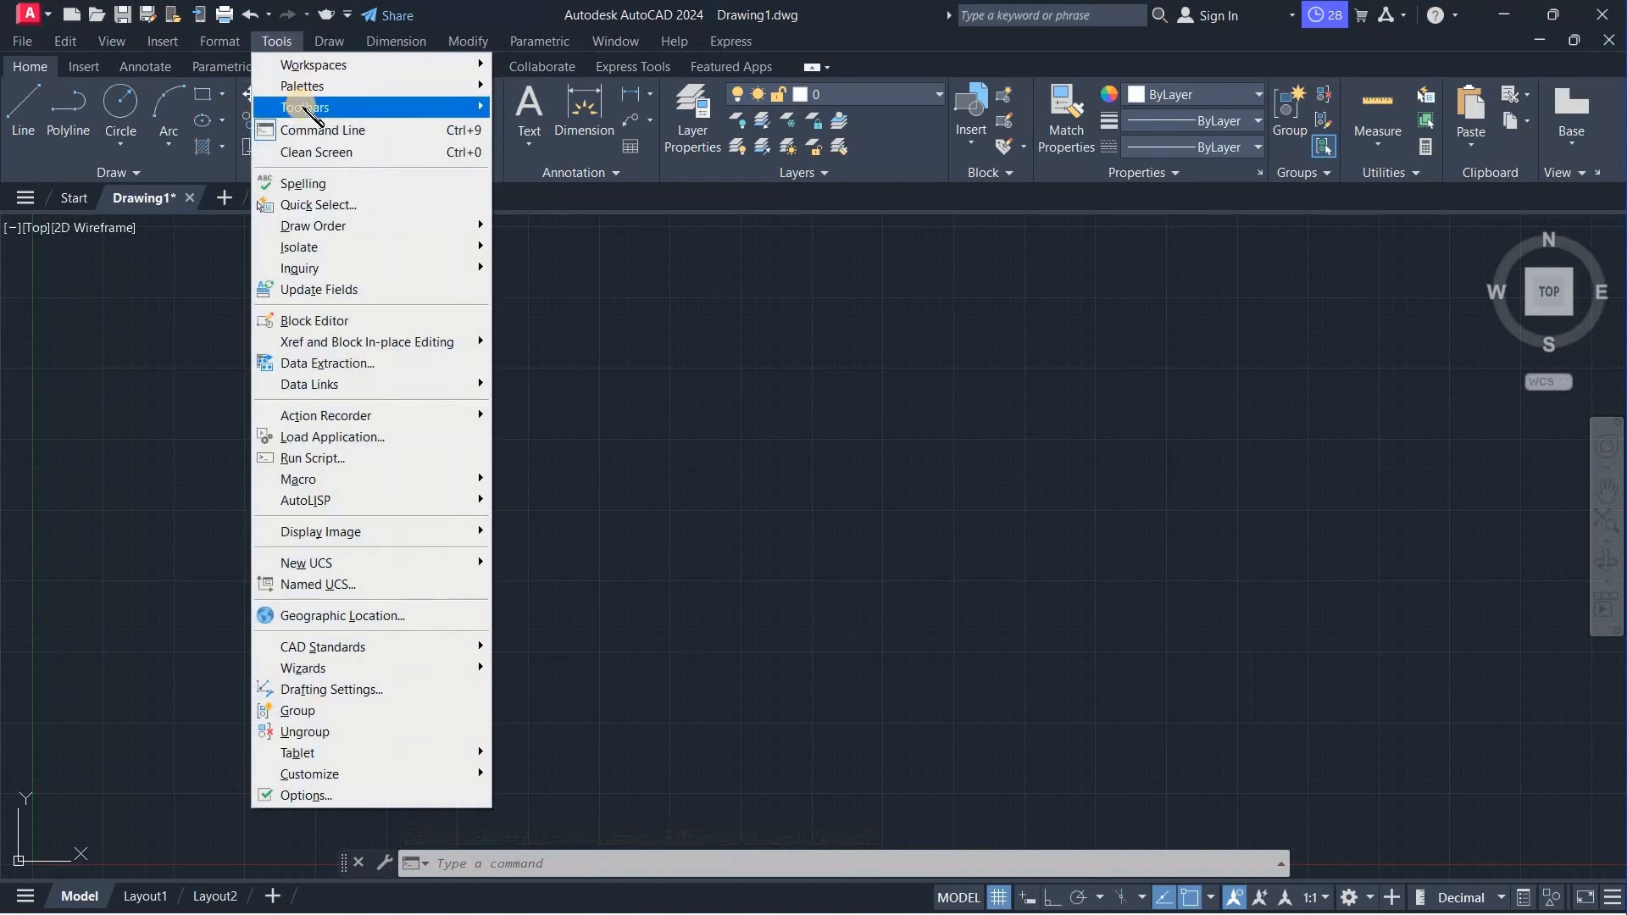
pyautogui.moveTo(312, 112)
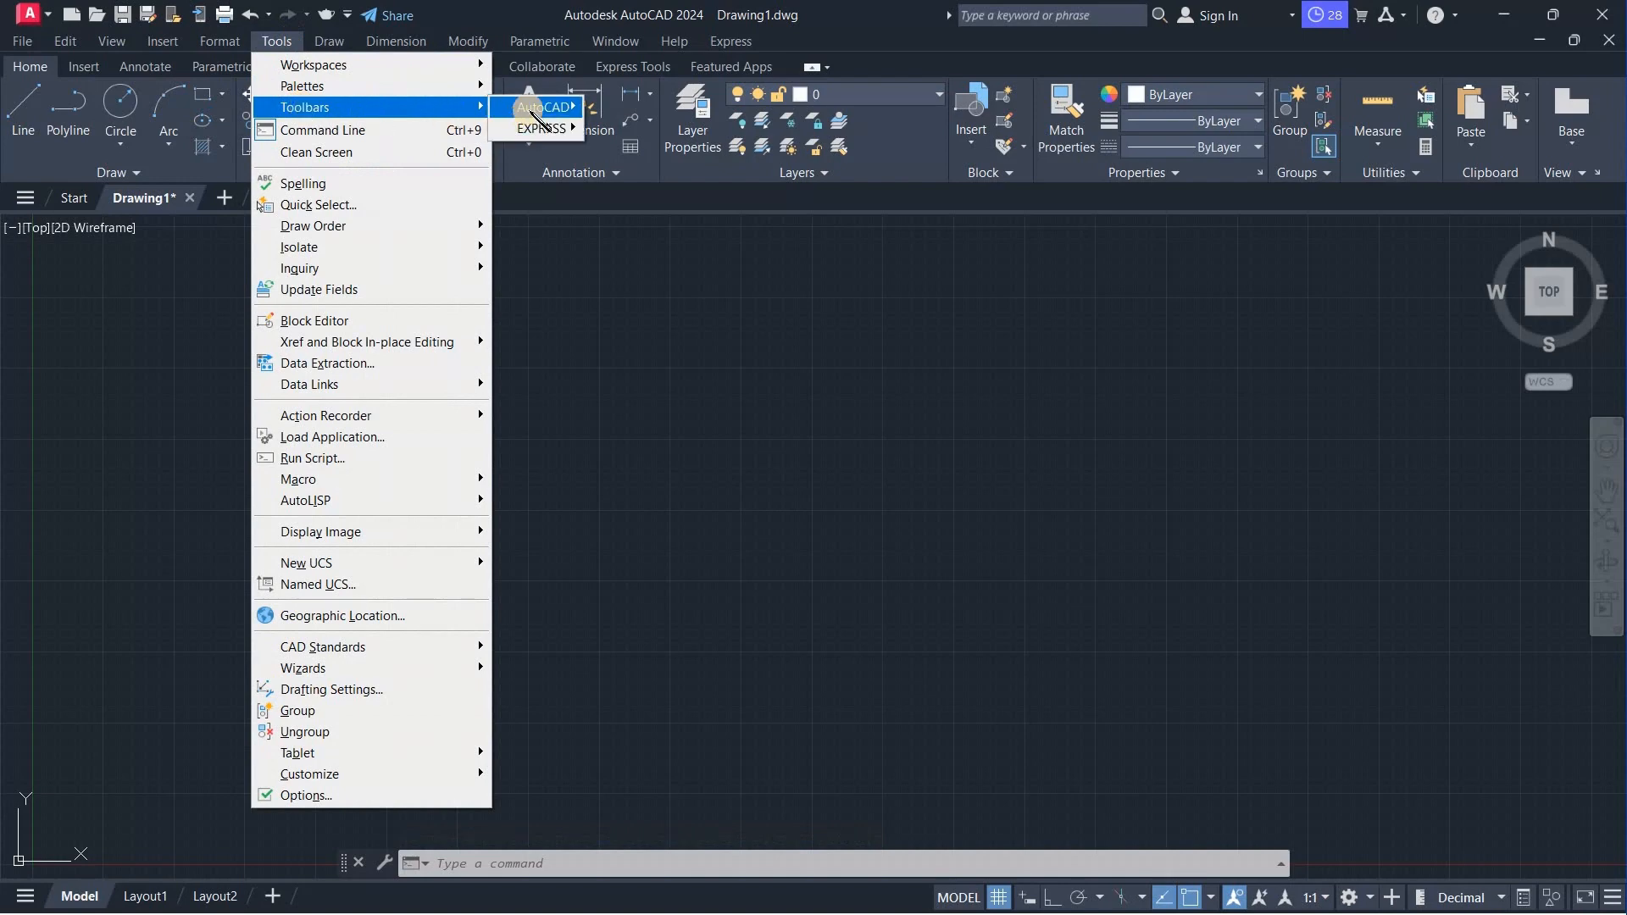
pyautogui.moveTo(538, 108)
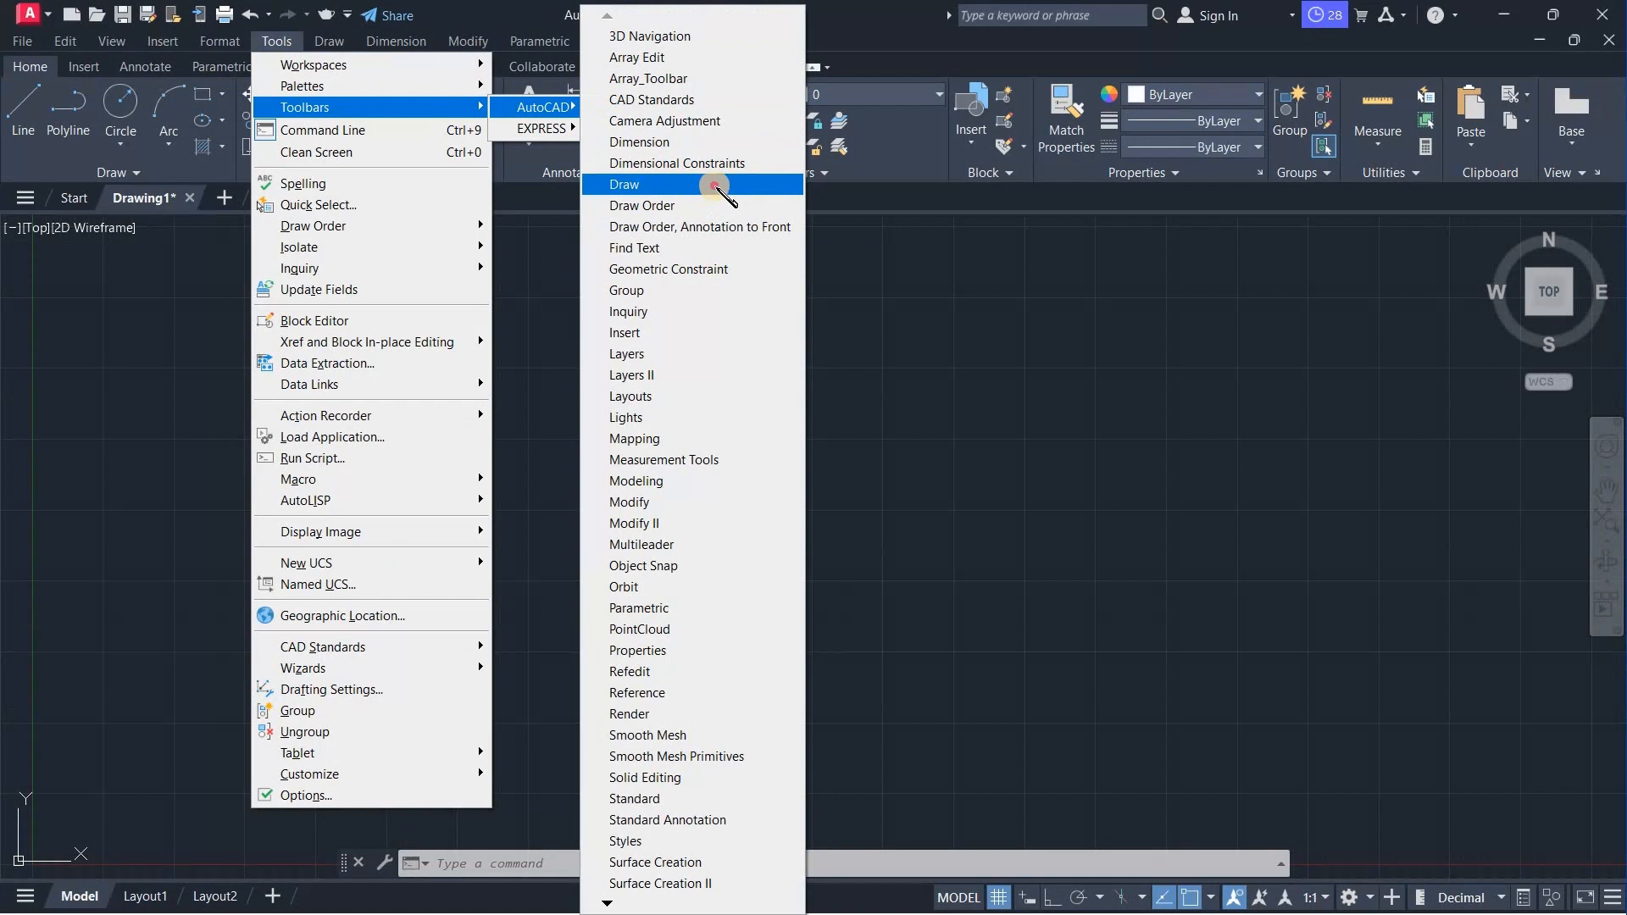
pyautogui.click(716, 187)
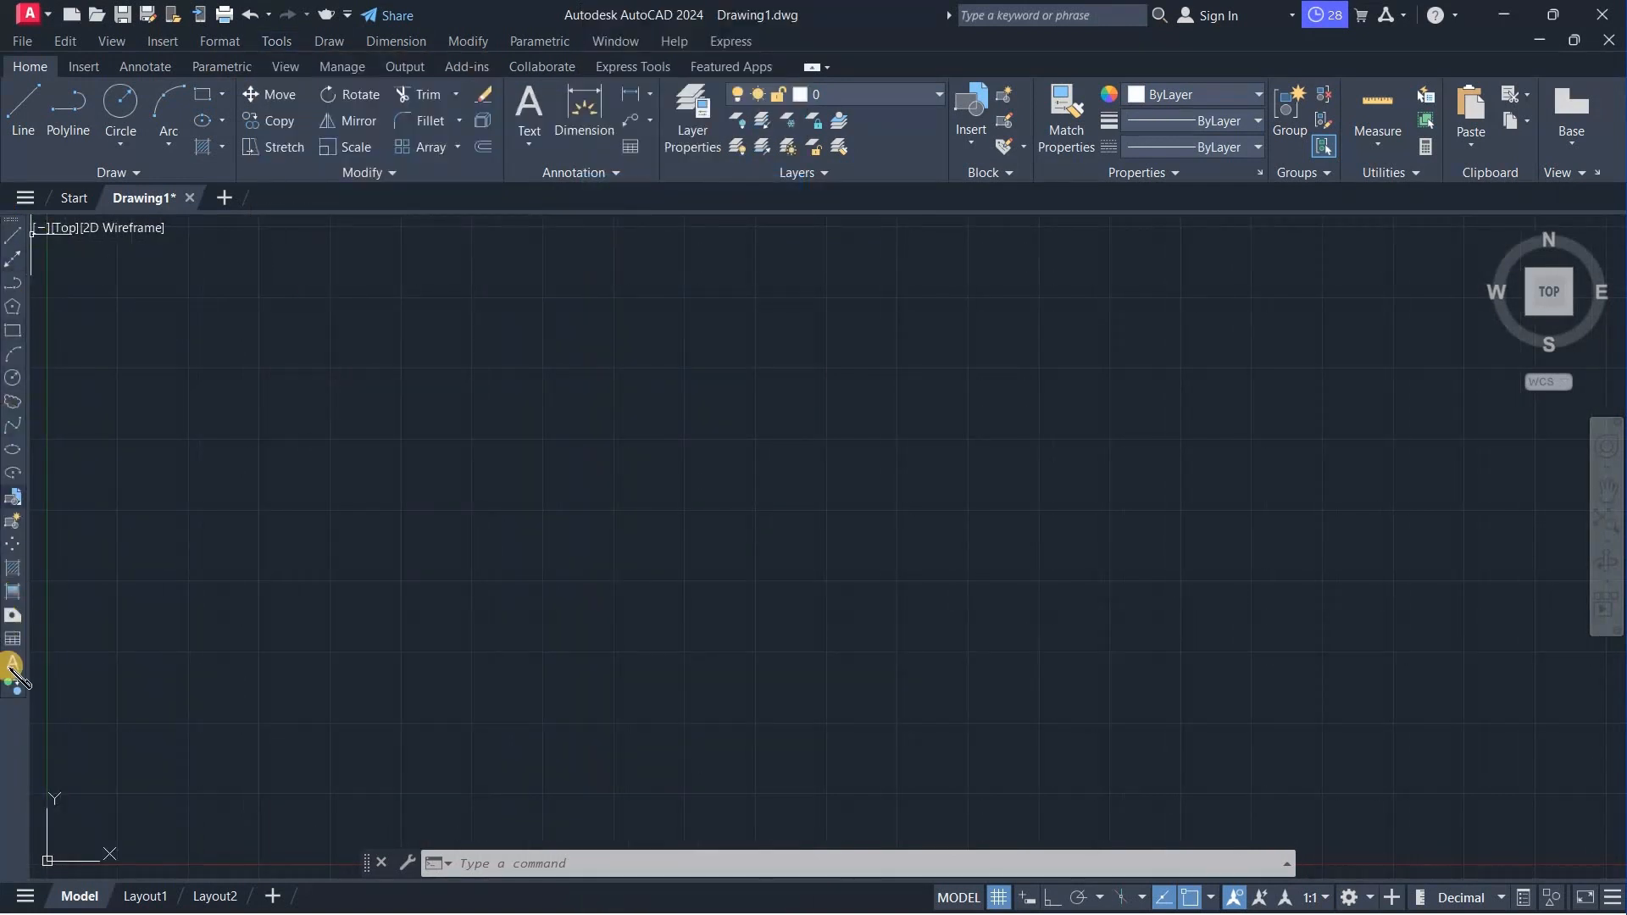